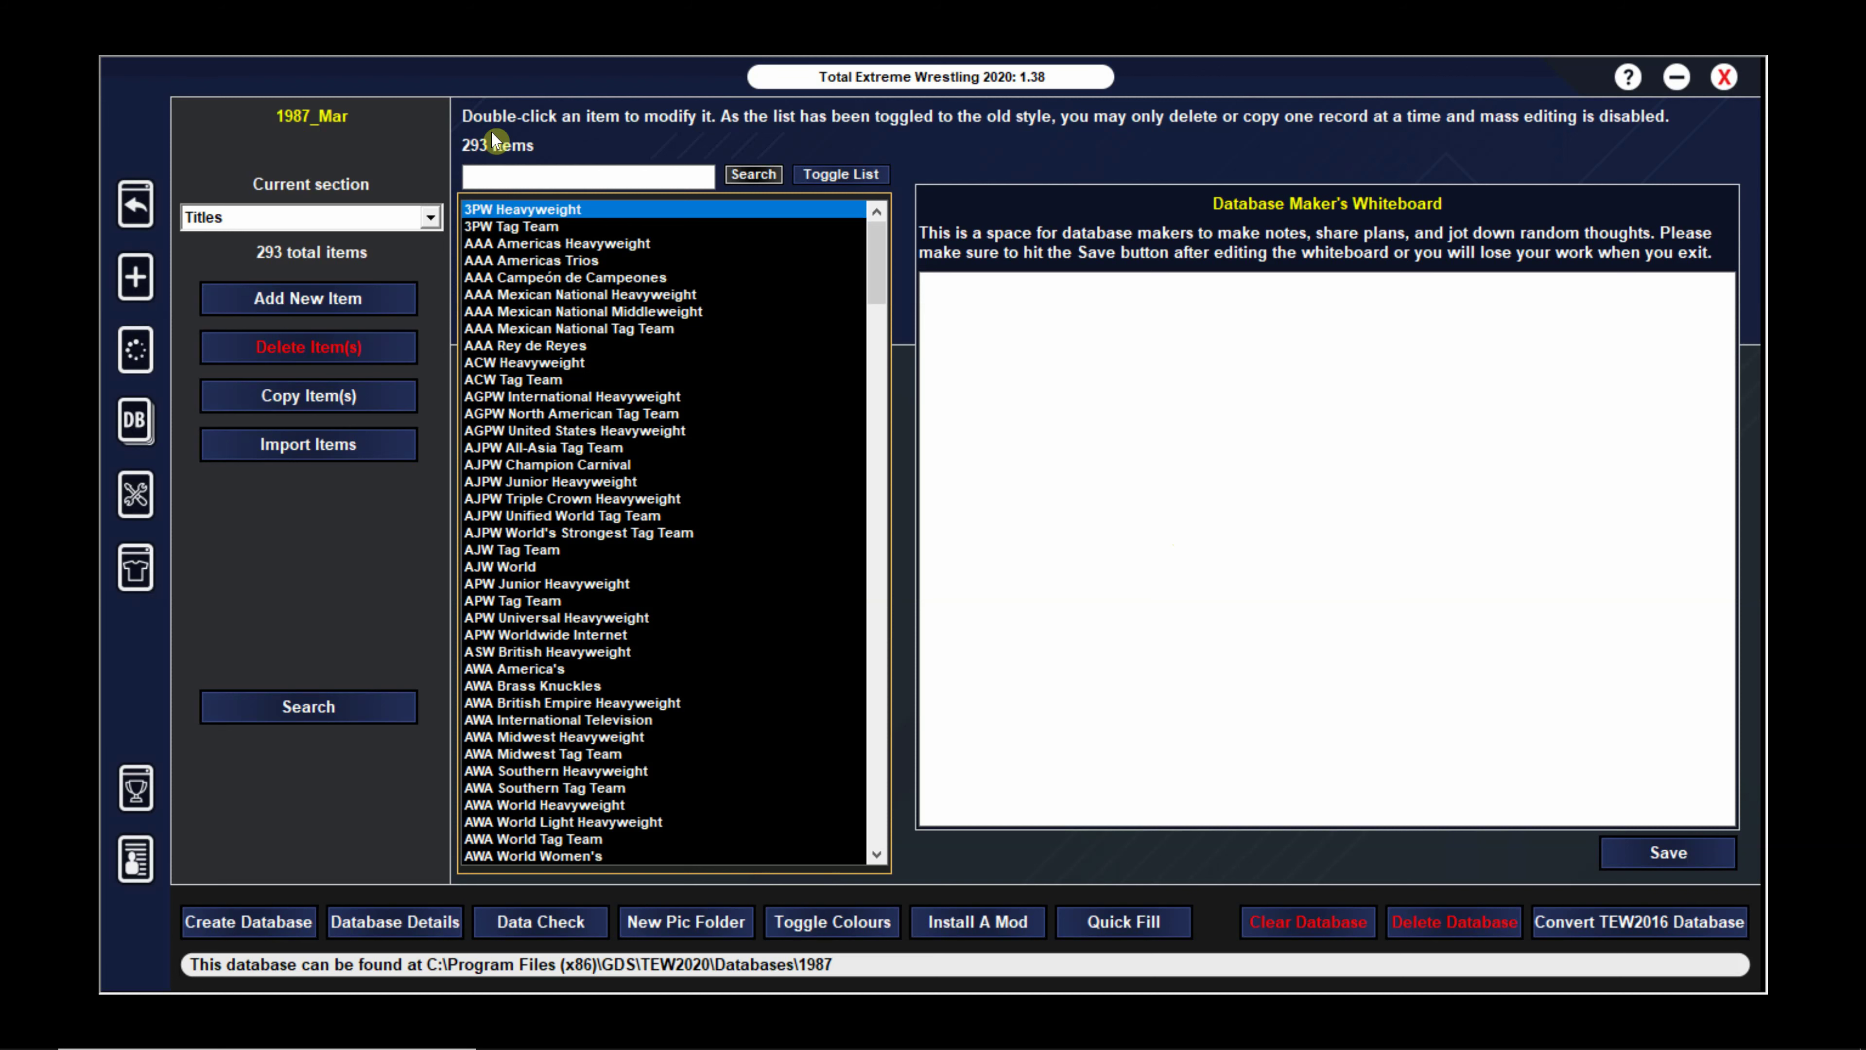
Search the database's title list for AWA
left_click(519, 174)
type("AWA")
key("Return")
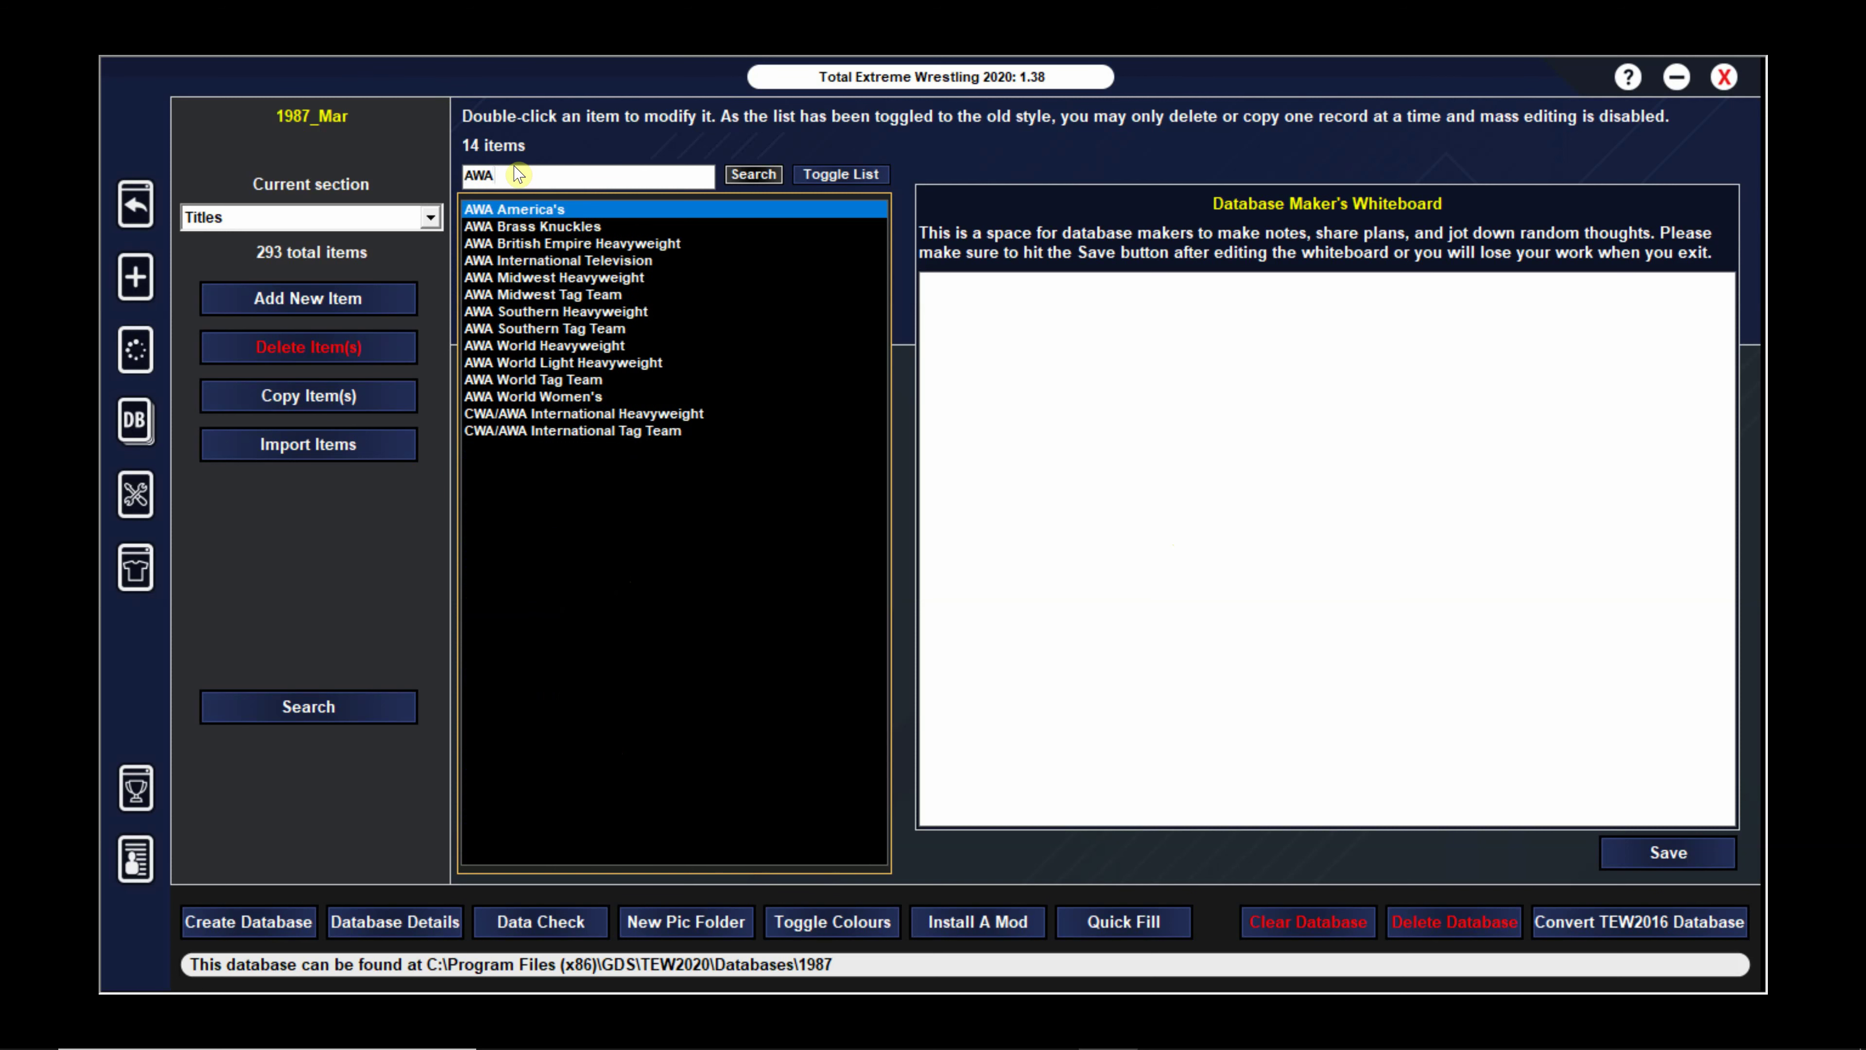
key("XF86AudioRaiseVolume")
Review the AWA Midwest Heavyweight title's details and its full lineage down to the first holder, then return to the title list
double_click(584, 278)
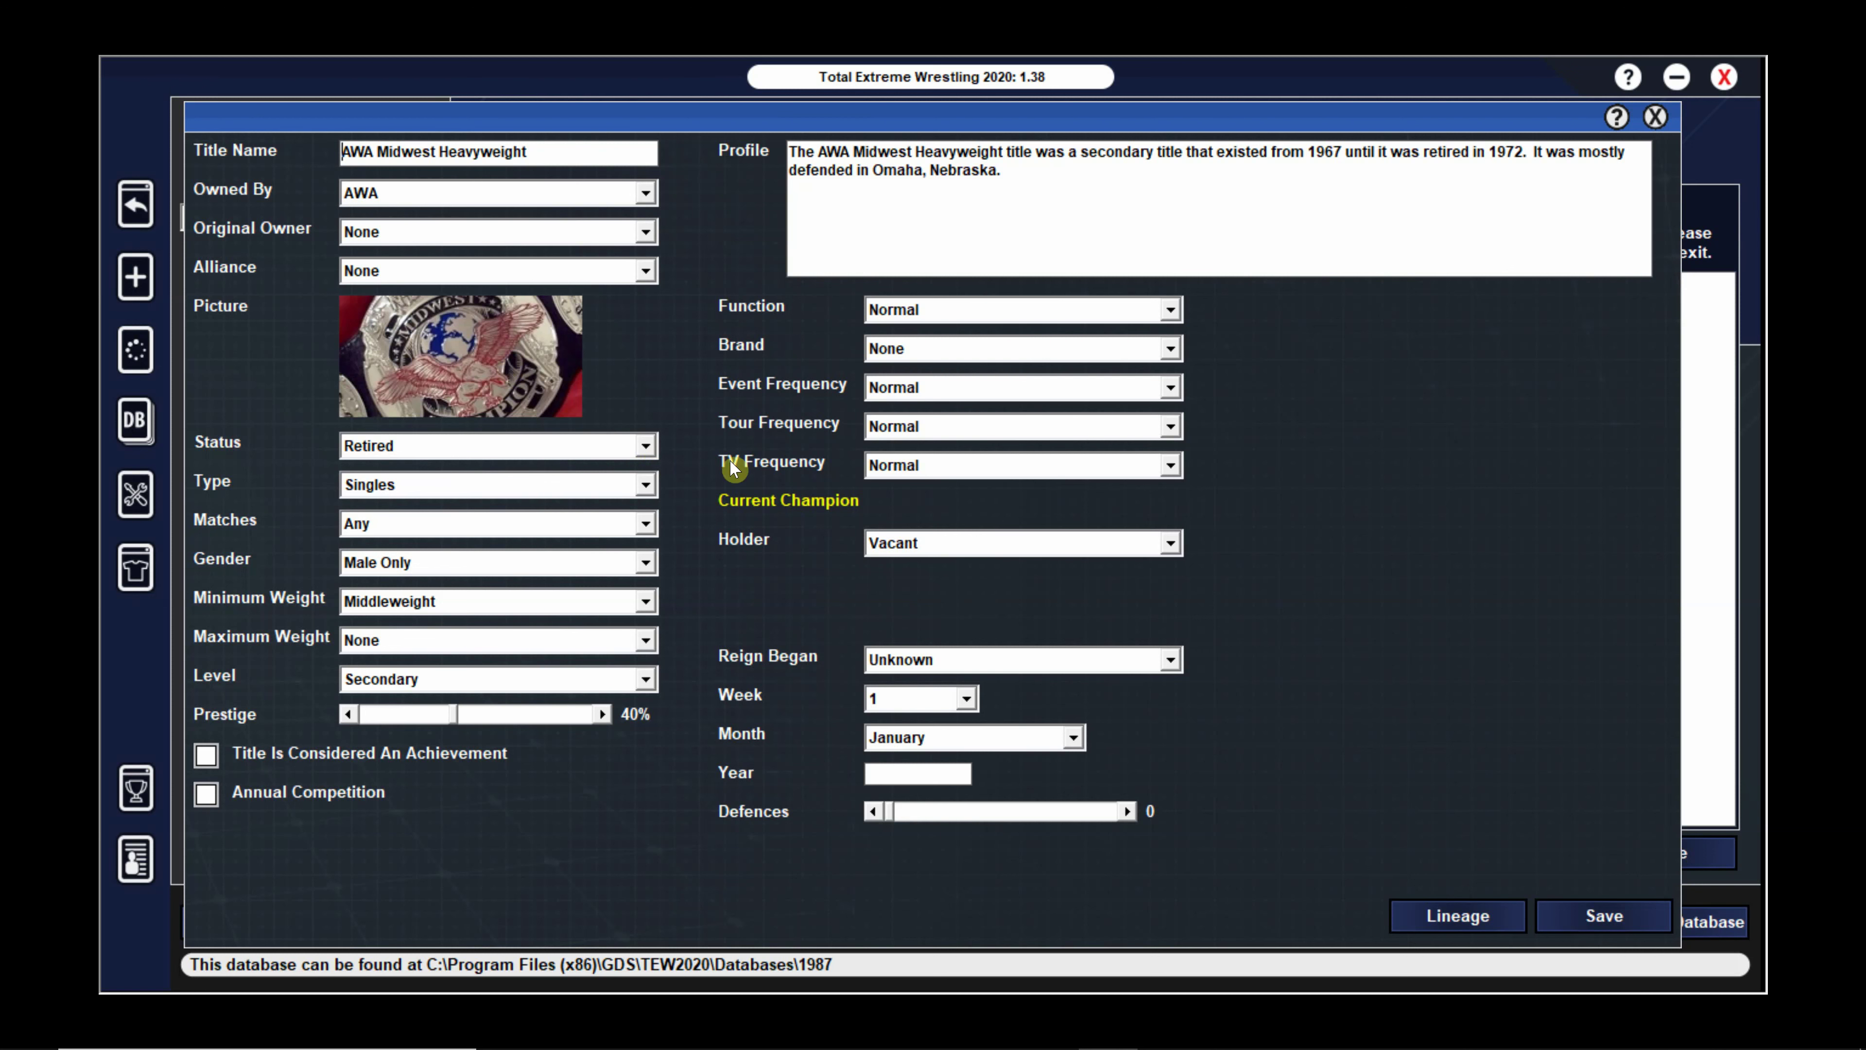
left_click(1490, 917)
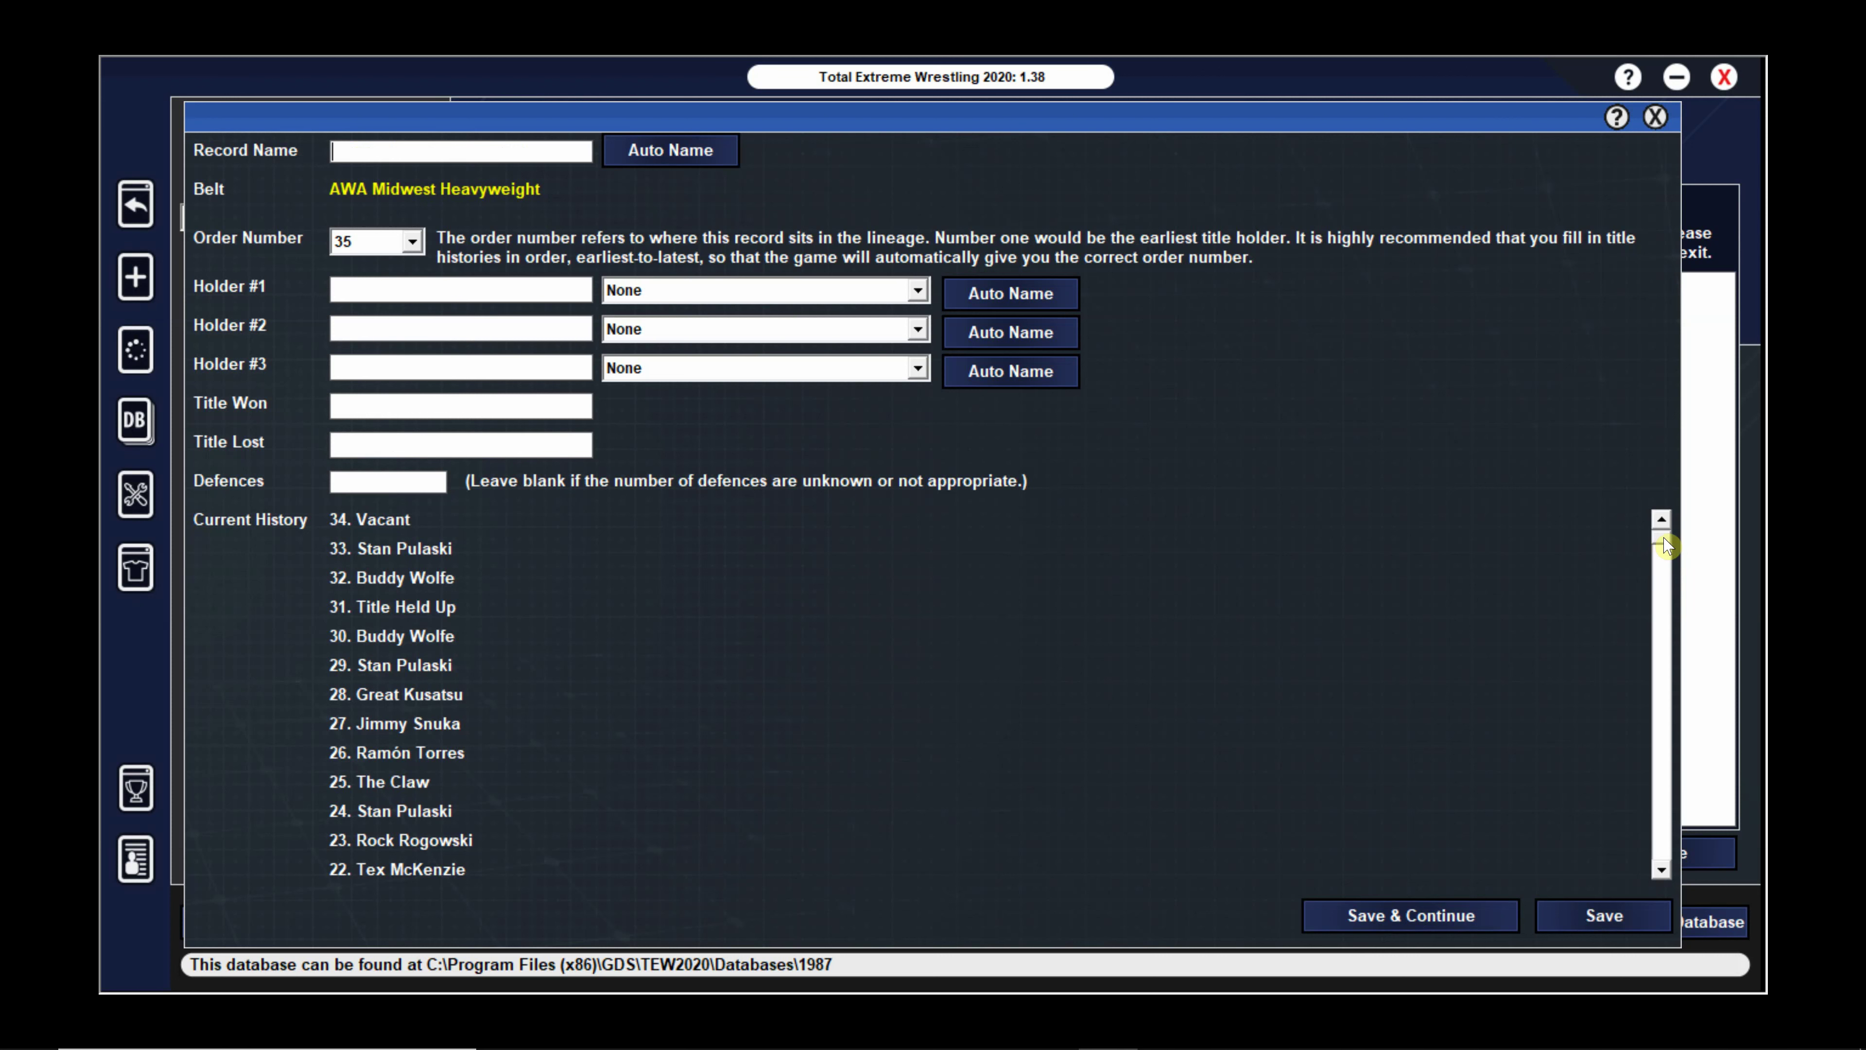
left_click_drag(1664, 545, 1664, 581)
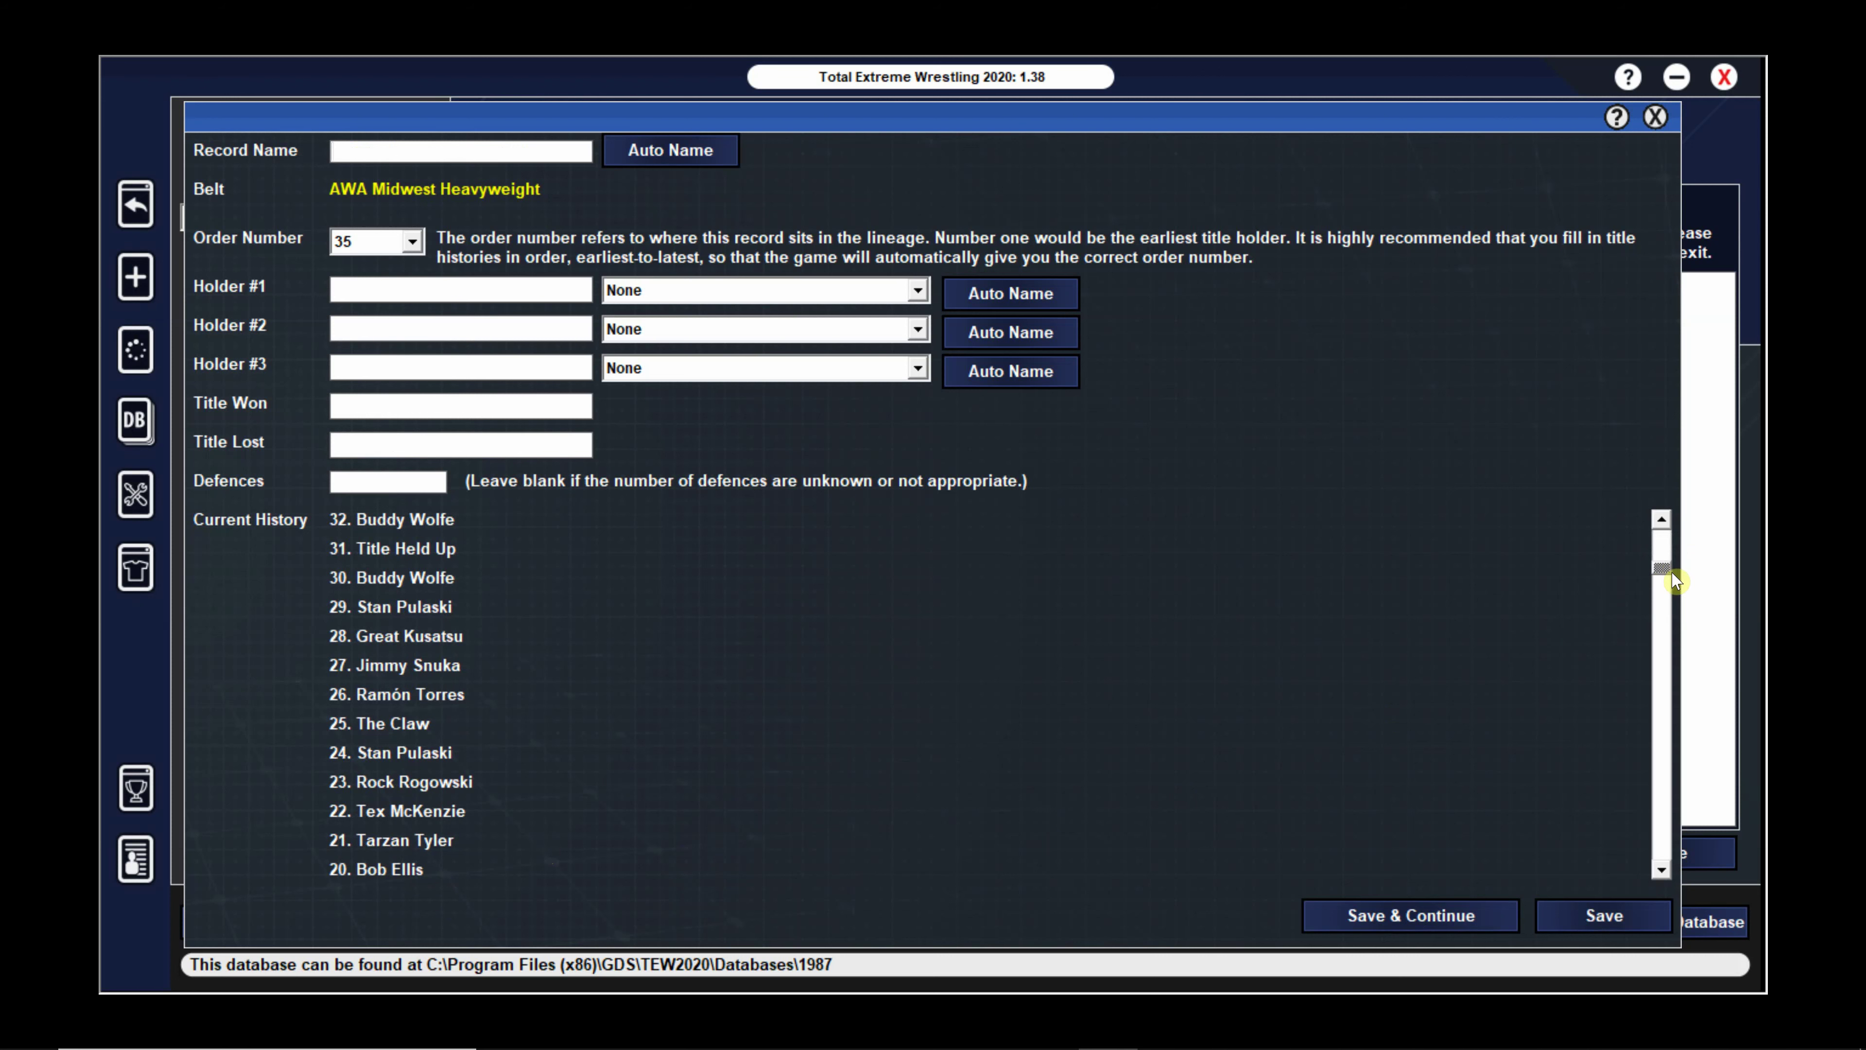
left_click_drag(1673, 581, 1667, 618)
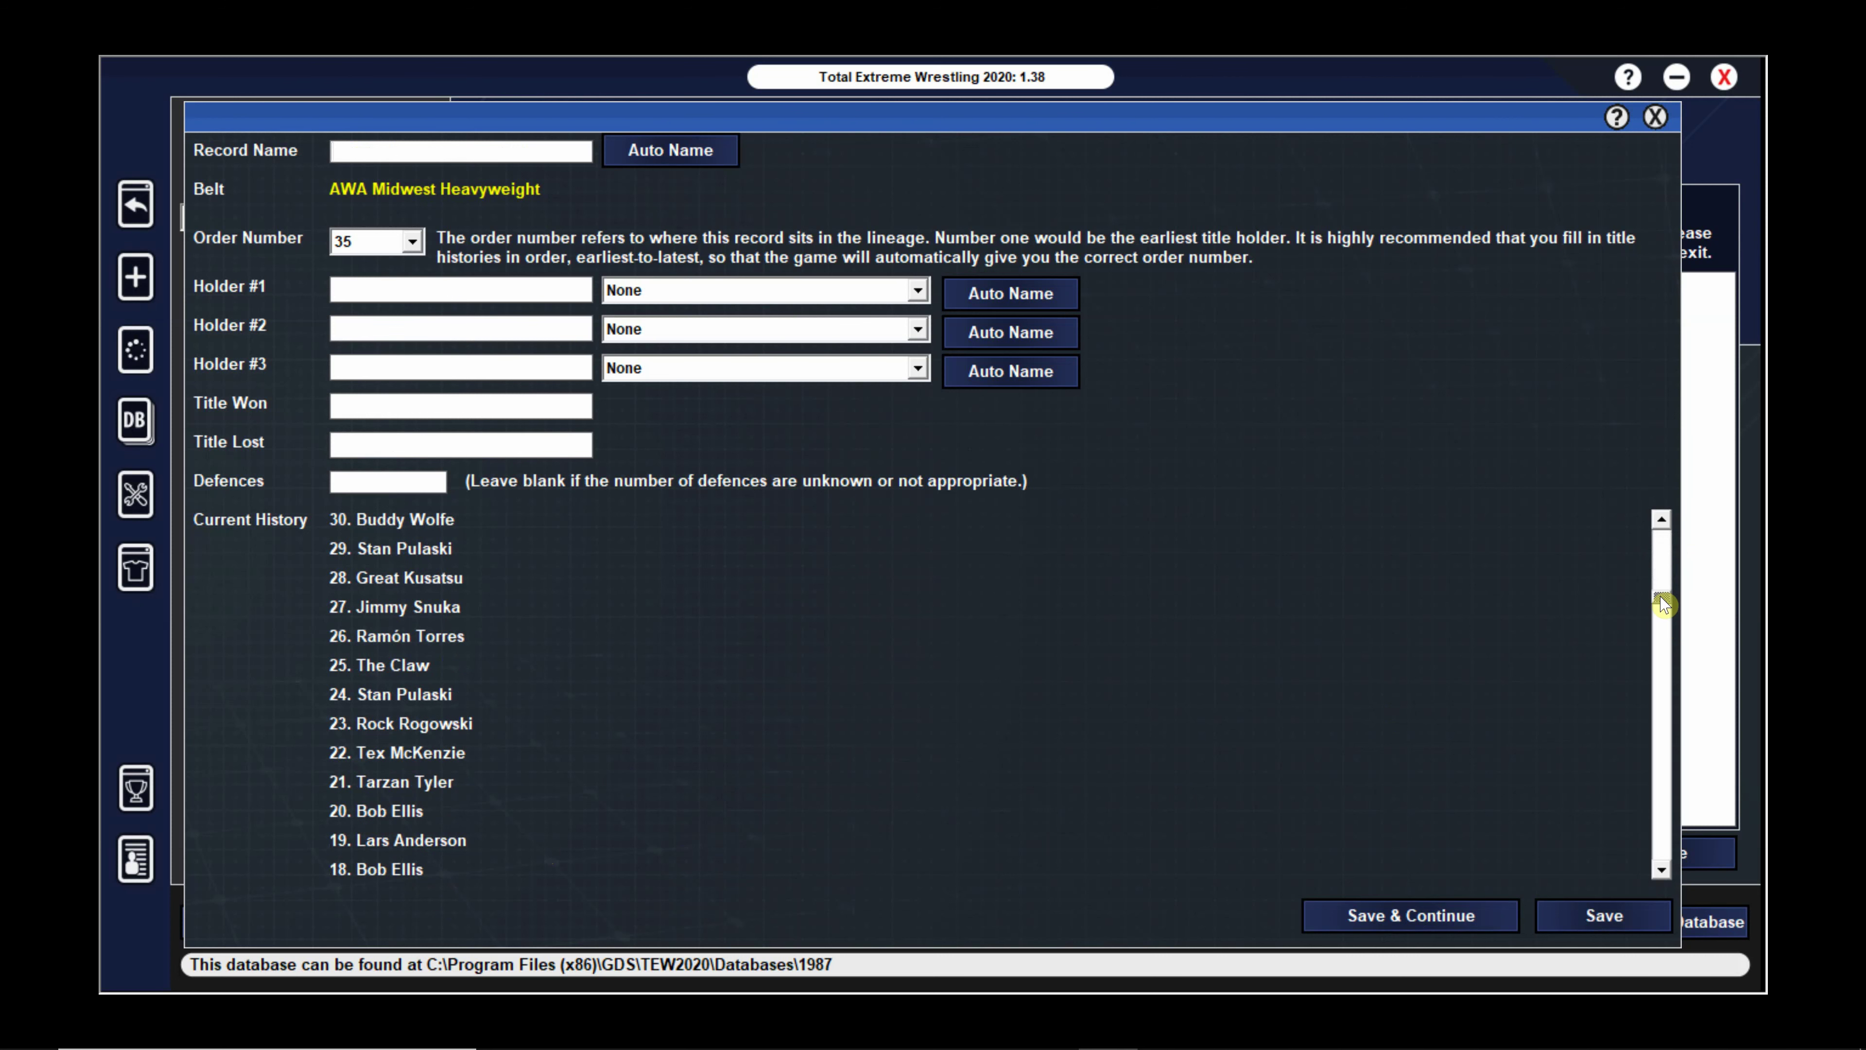
left_click_drag(1663, 604, 1665, 652)
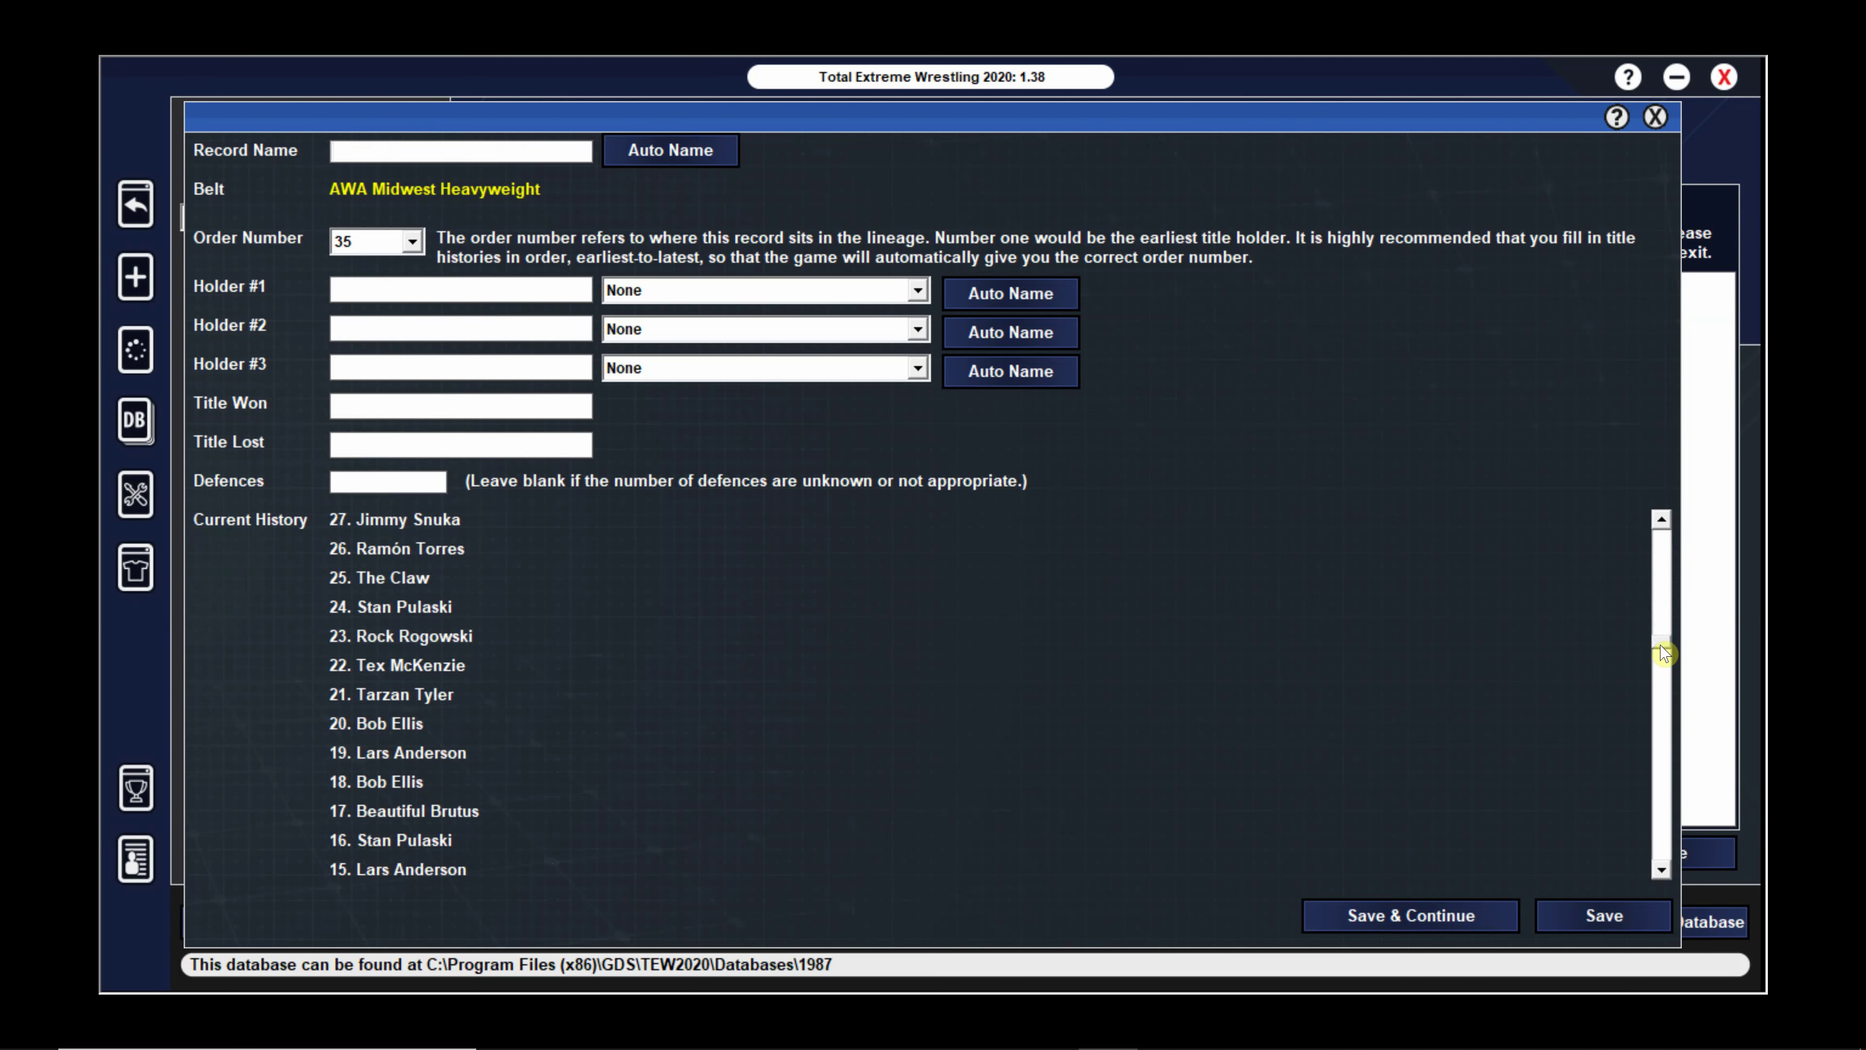
left_click_drag(1663, 653, 1664, 763)
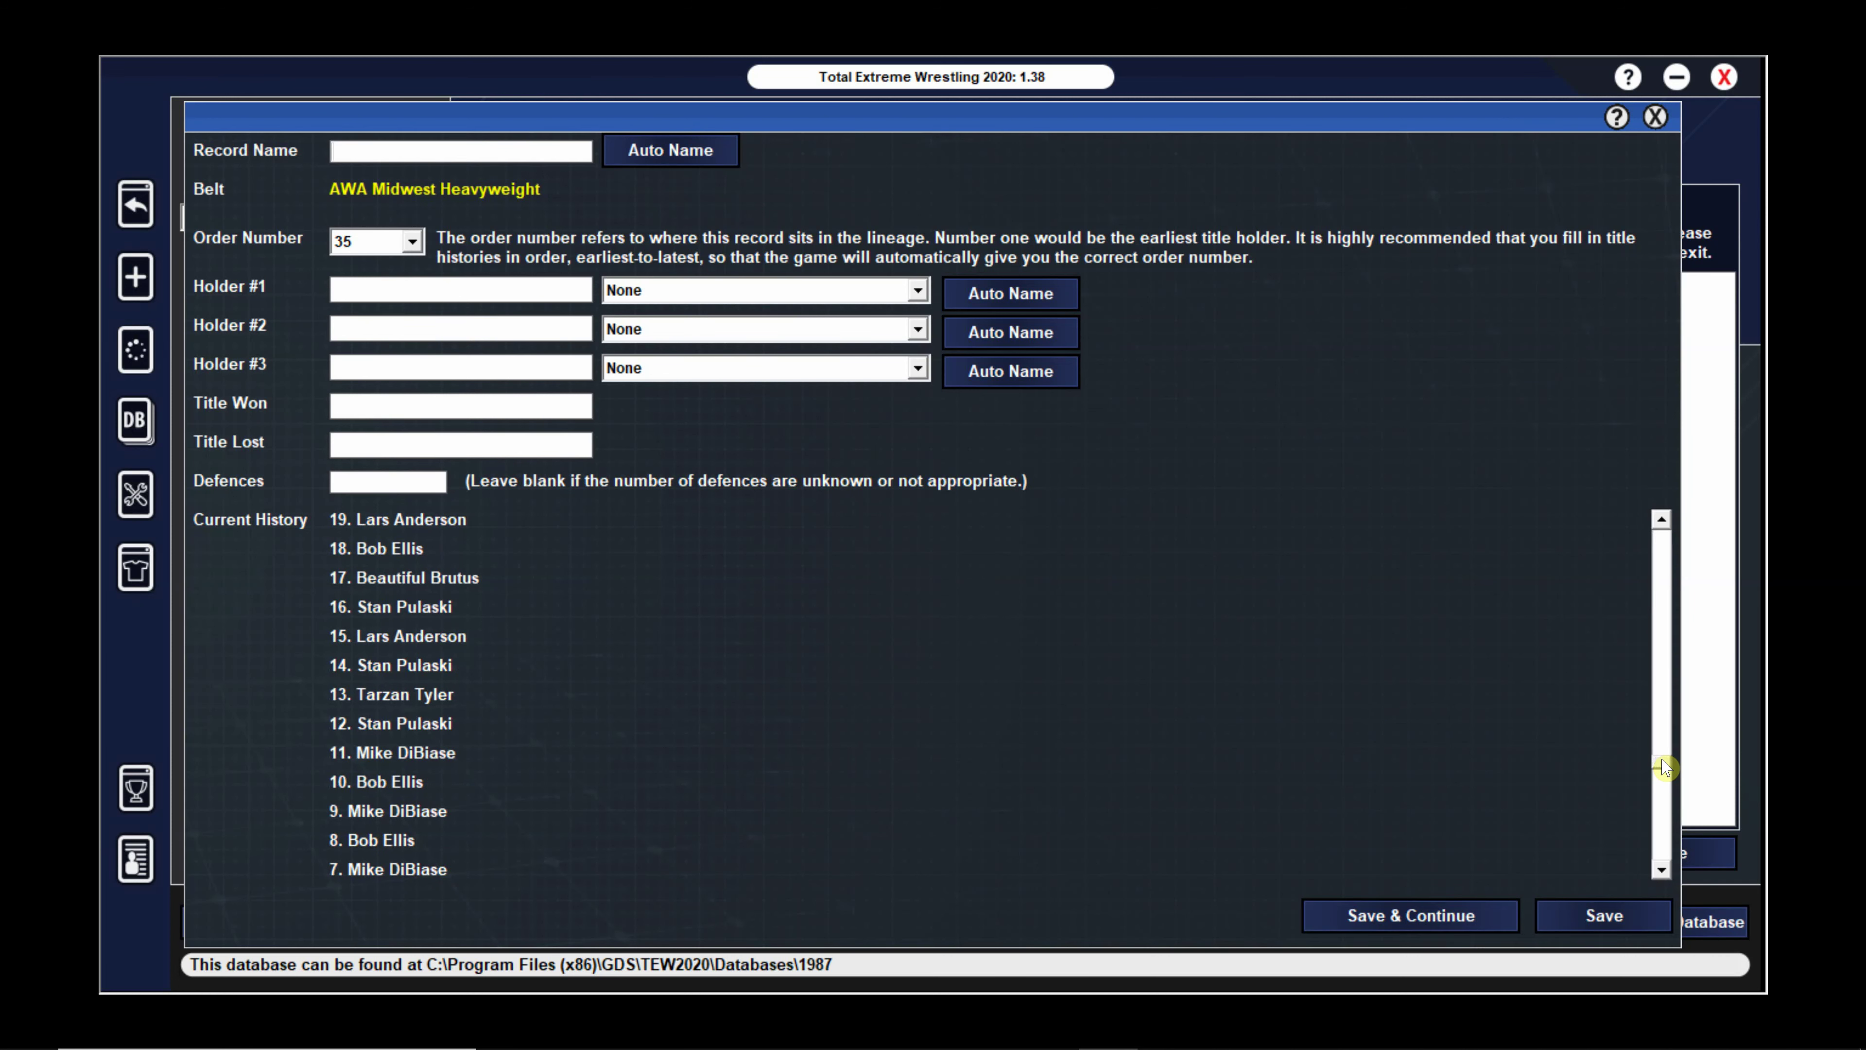
left_click_drag(1664, 767, 1675, 861)
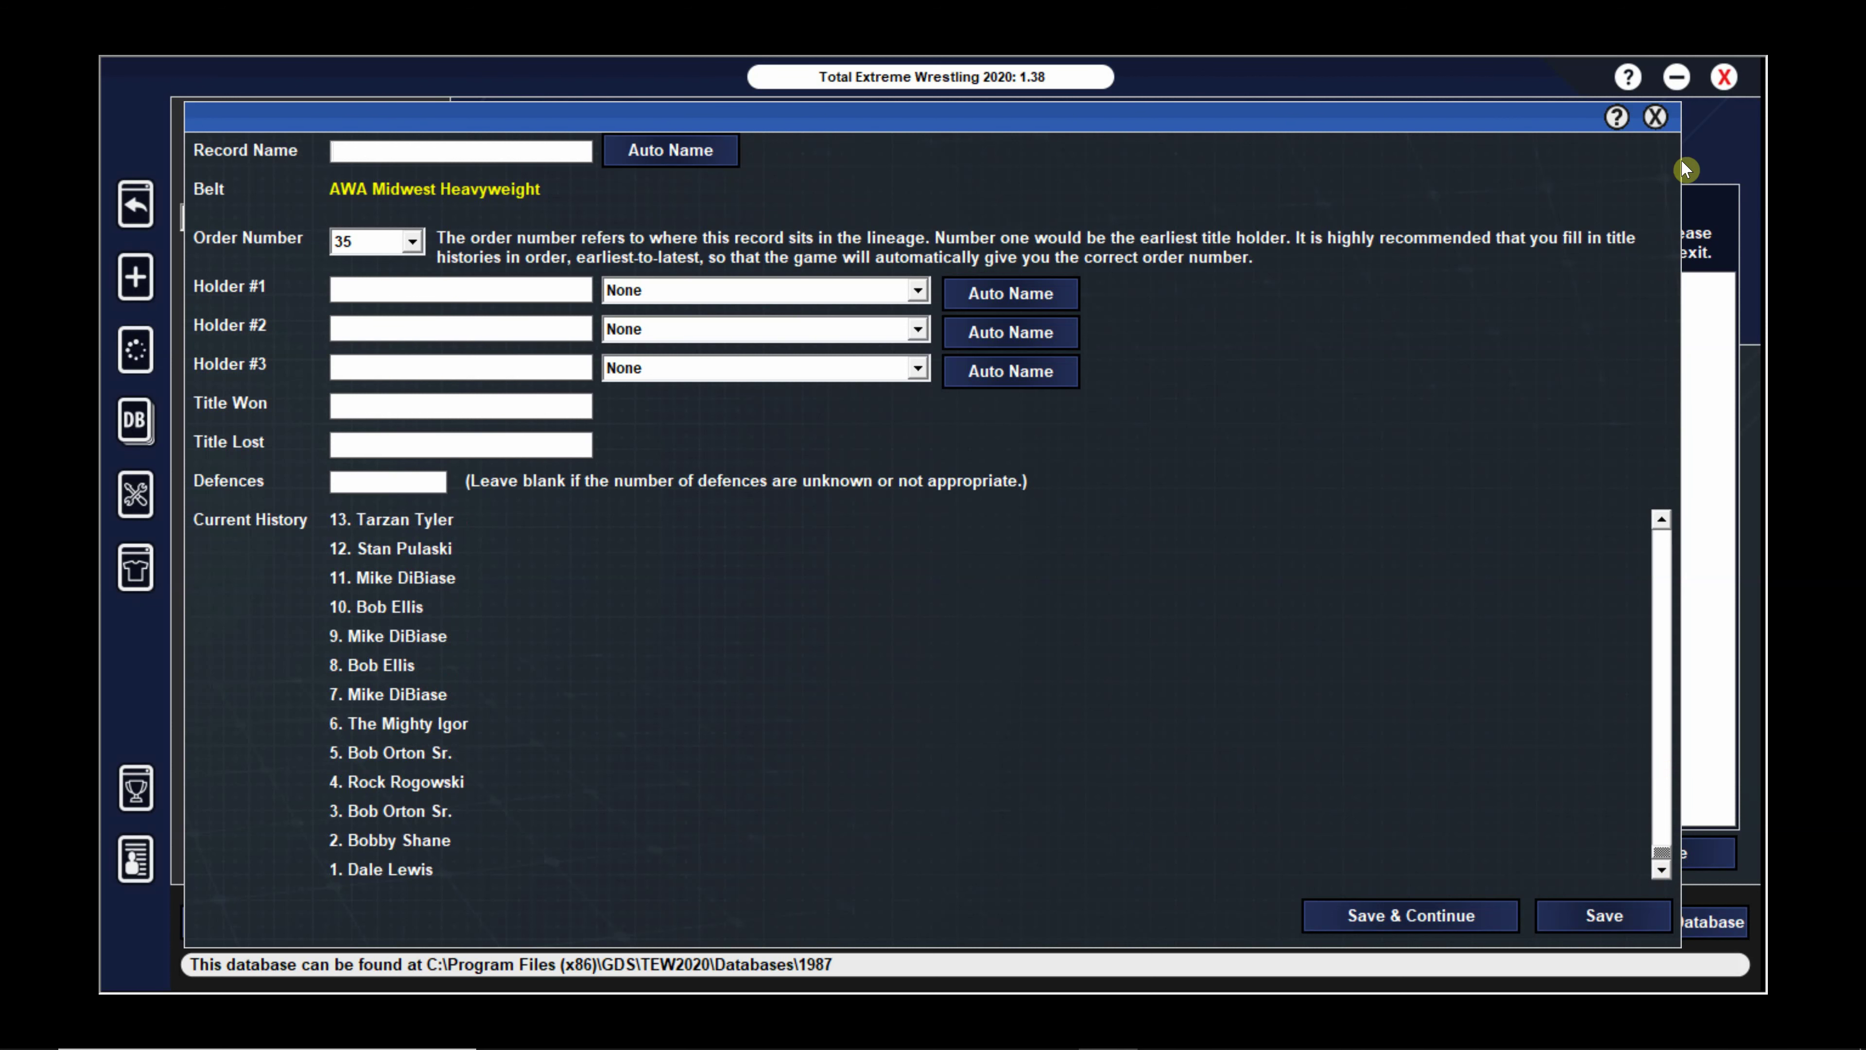
left_click(1657, 117)
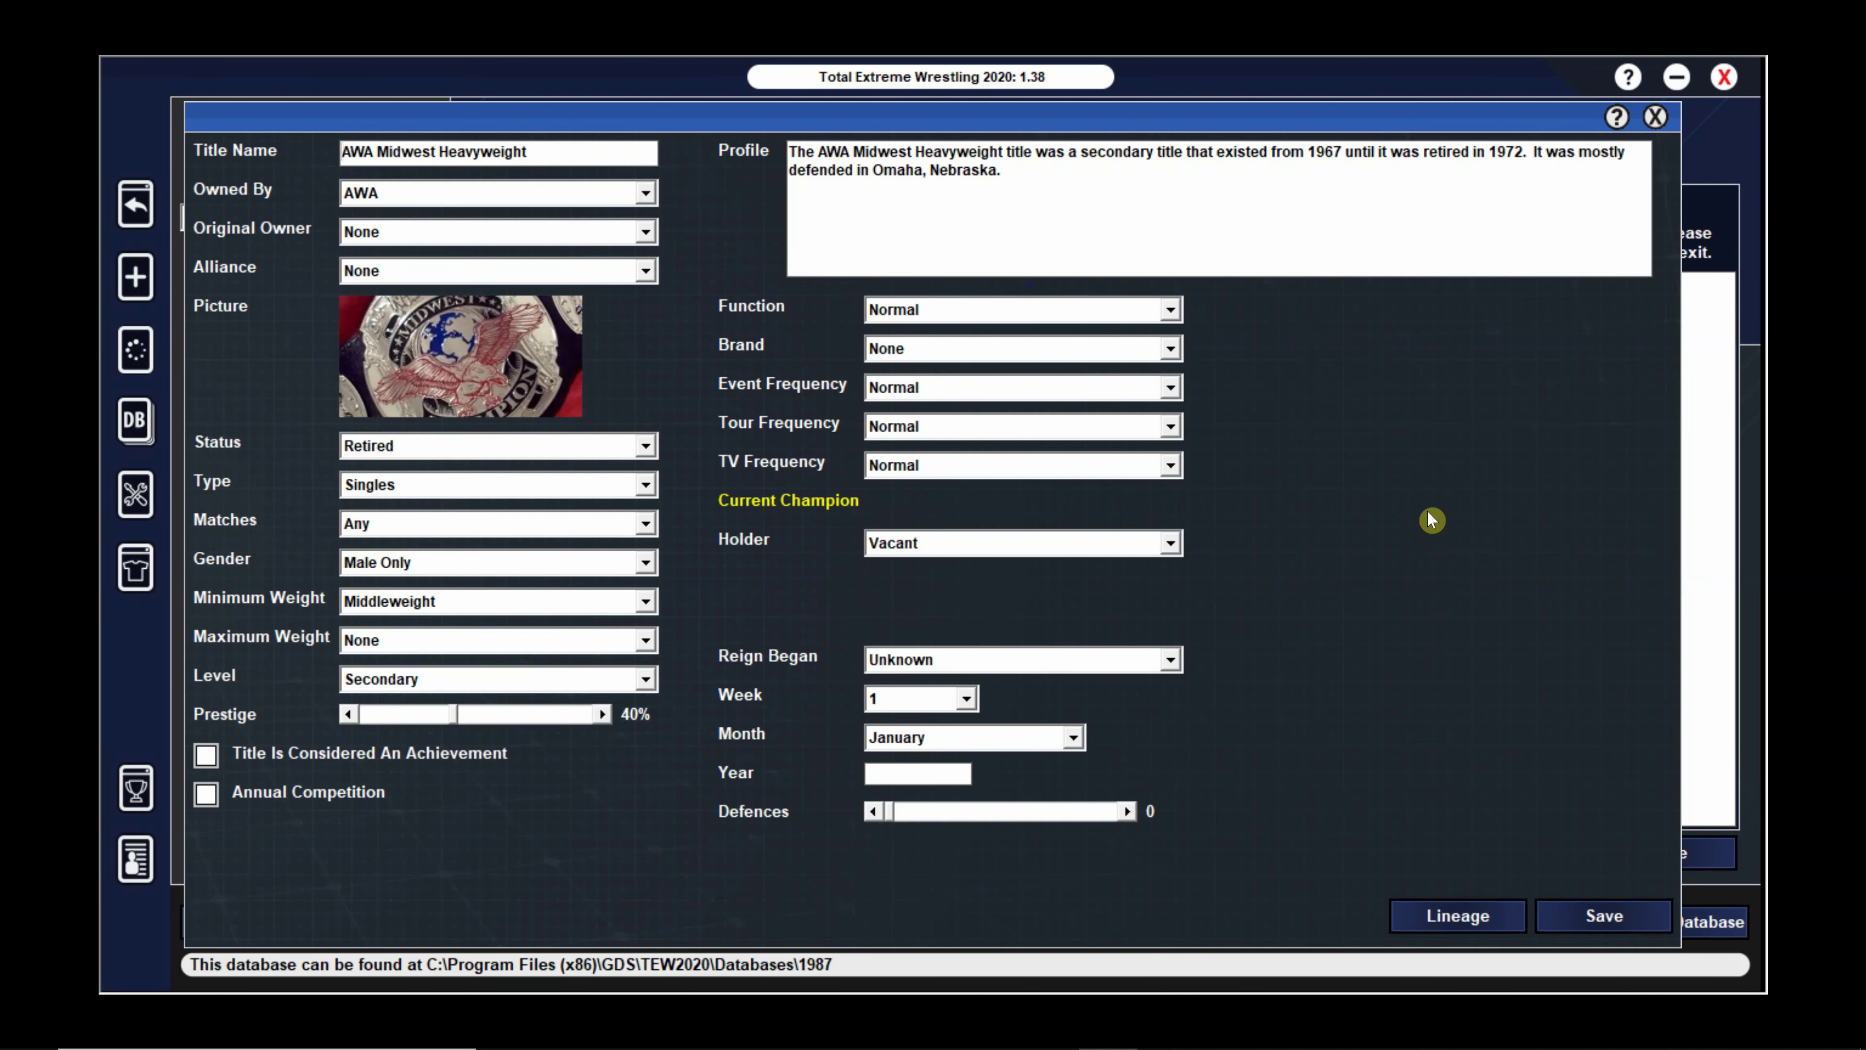
left_click(1658, 117)
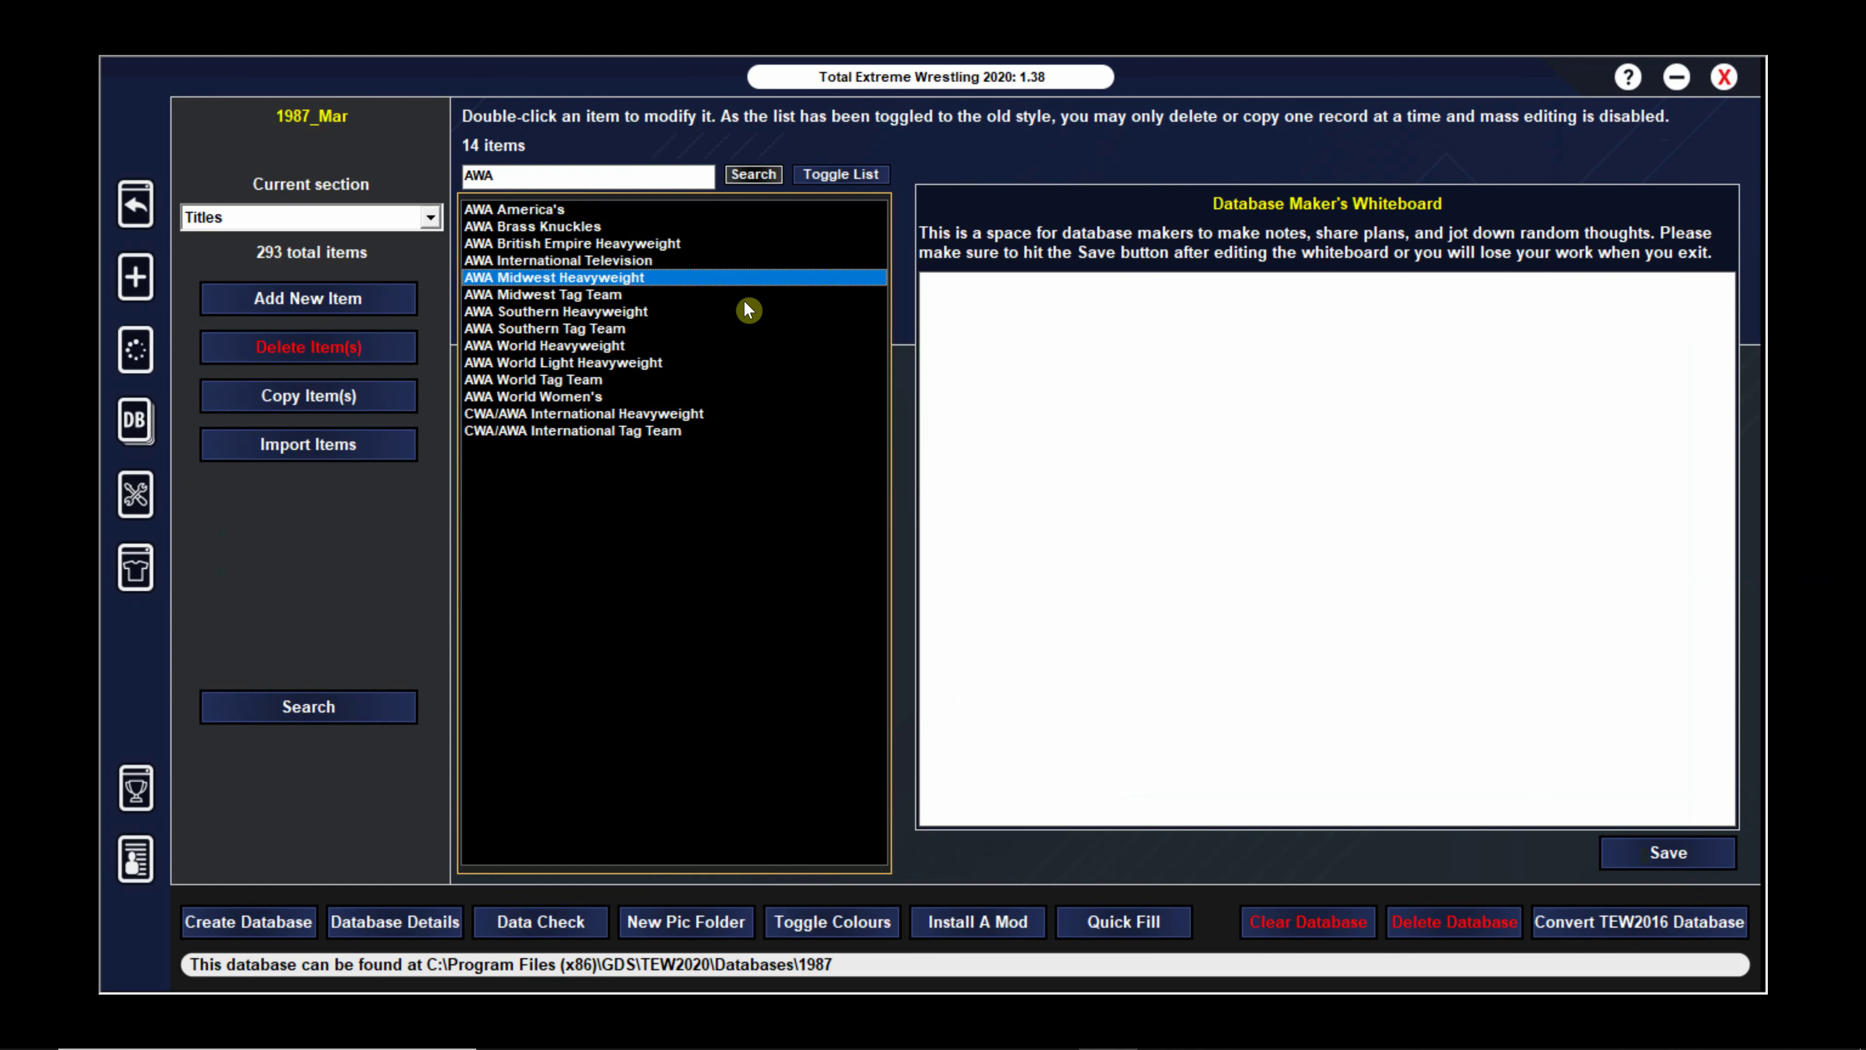
Open the AWA Midwest Tag Team title's lineage and go to its earliest holders
left_click(582, 295)
double_click(582, 295)
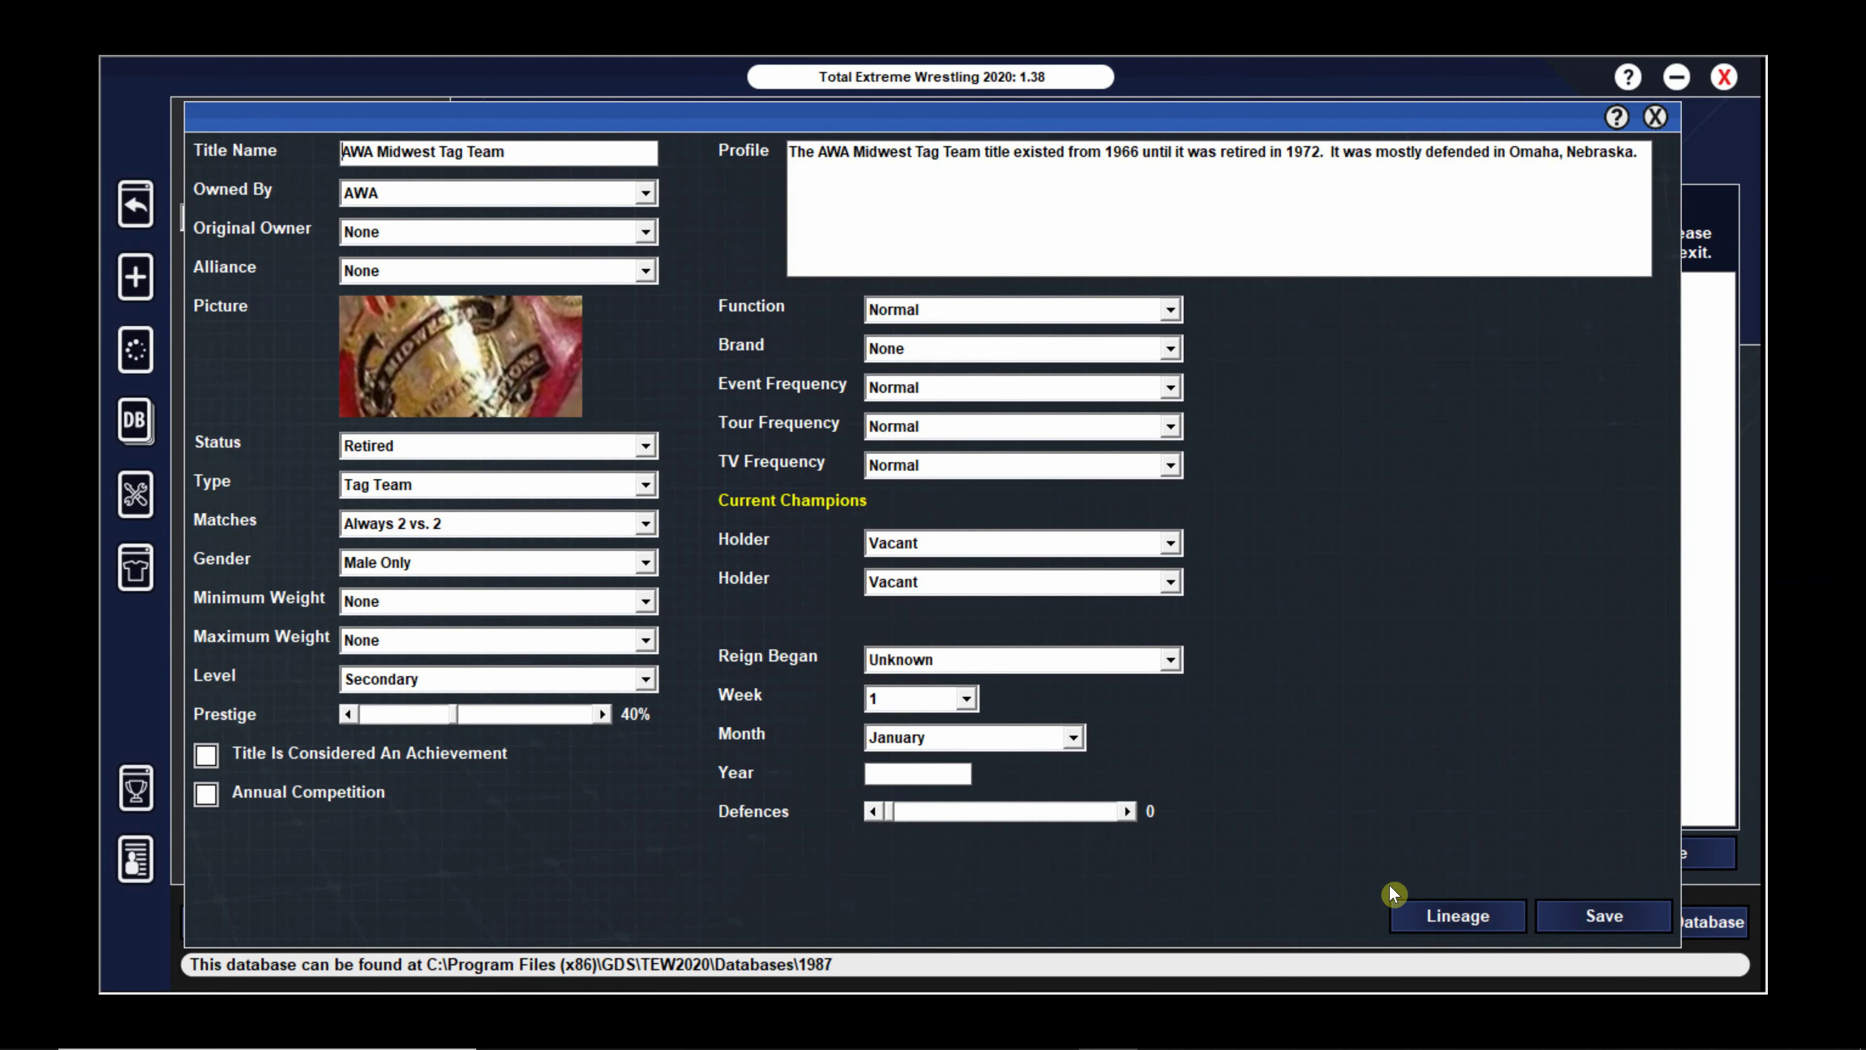
left_click(1467, 921)
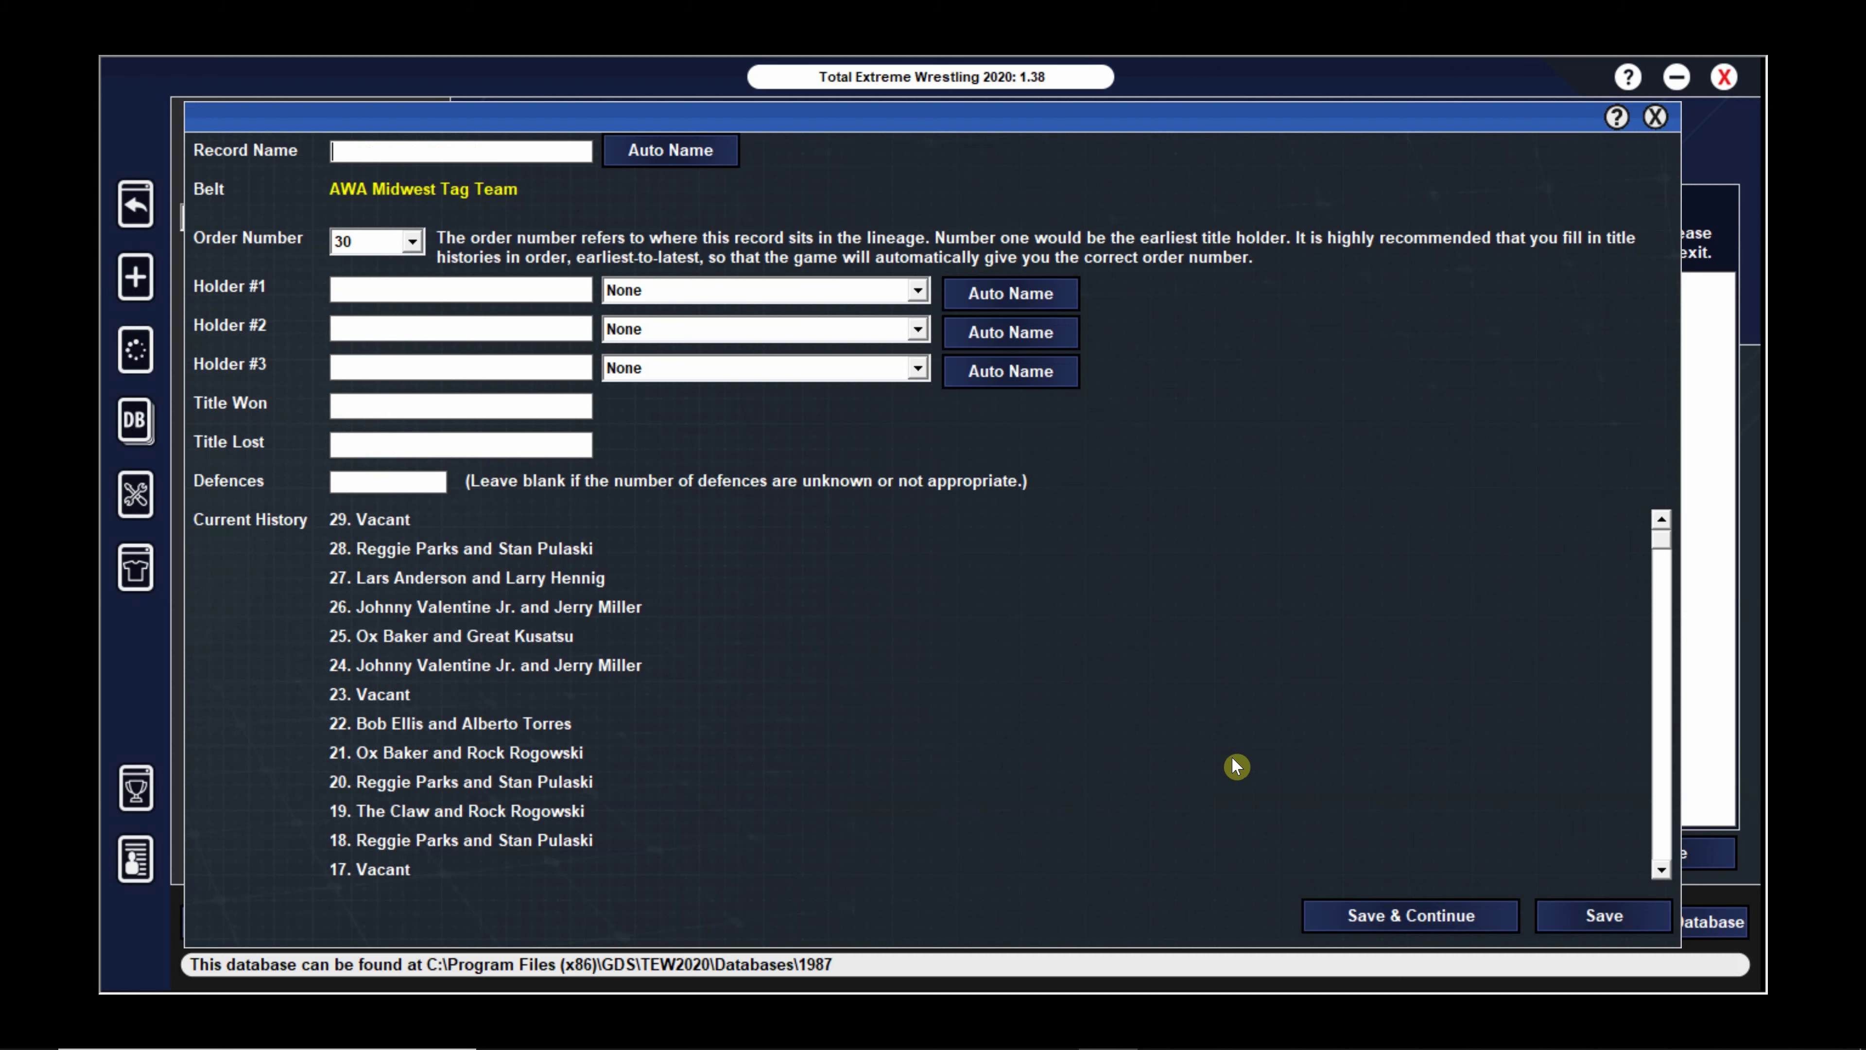
left_click_drag(1661, 548, 1665, 886)
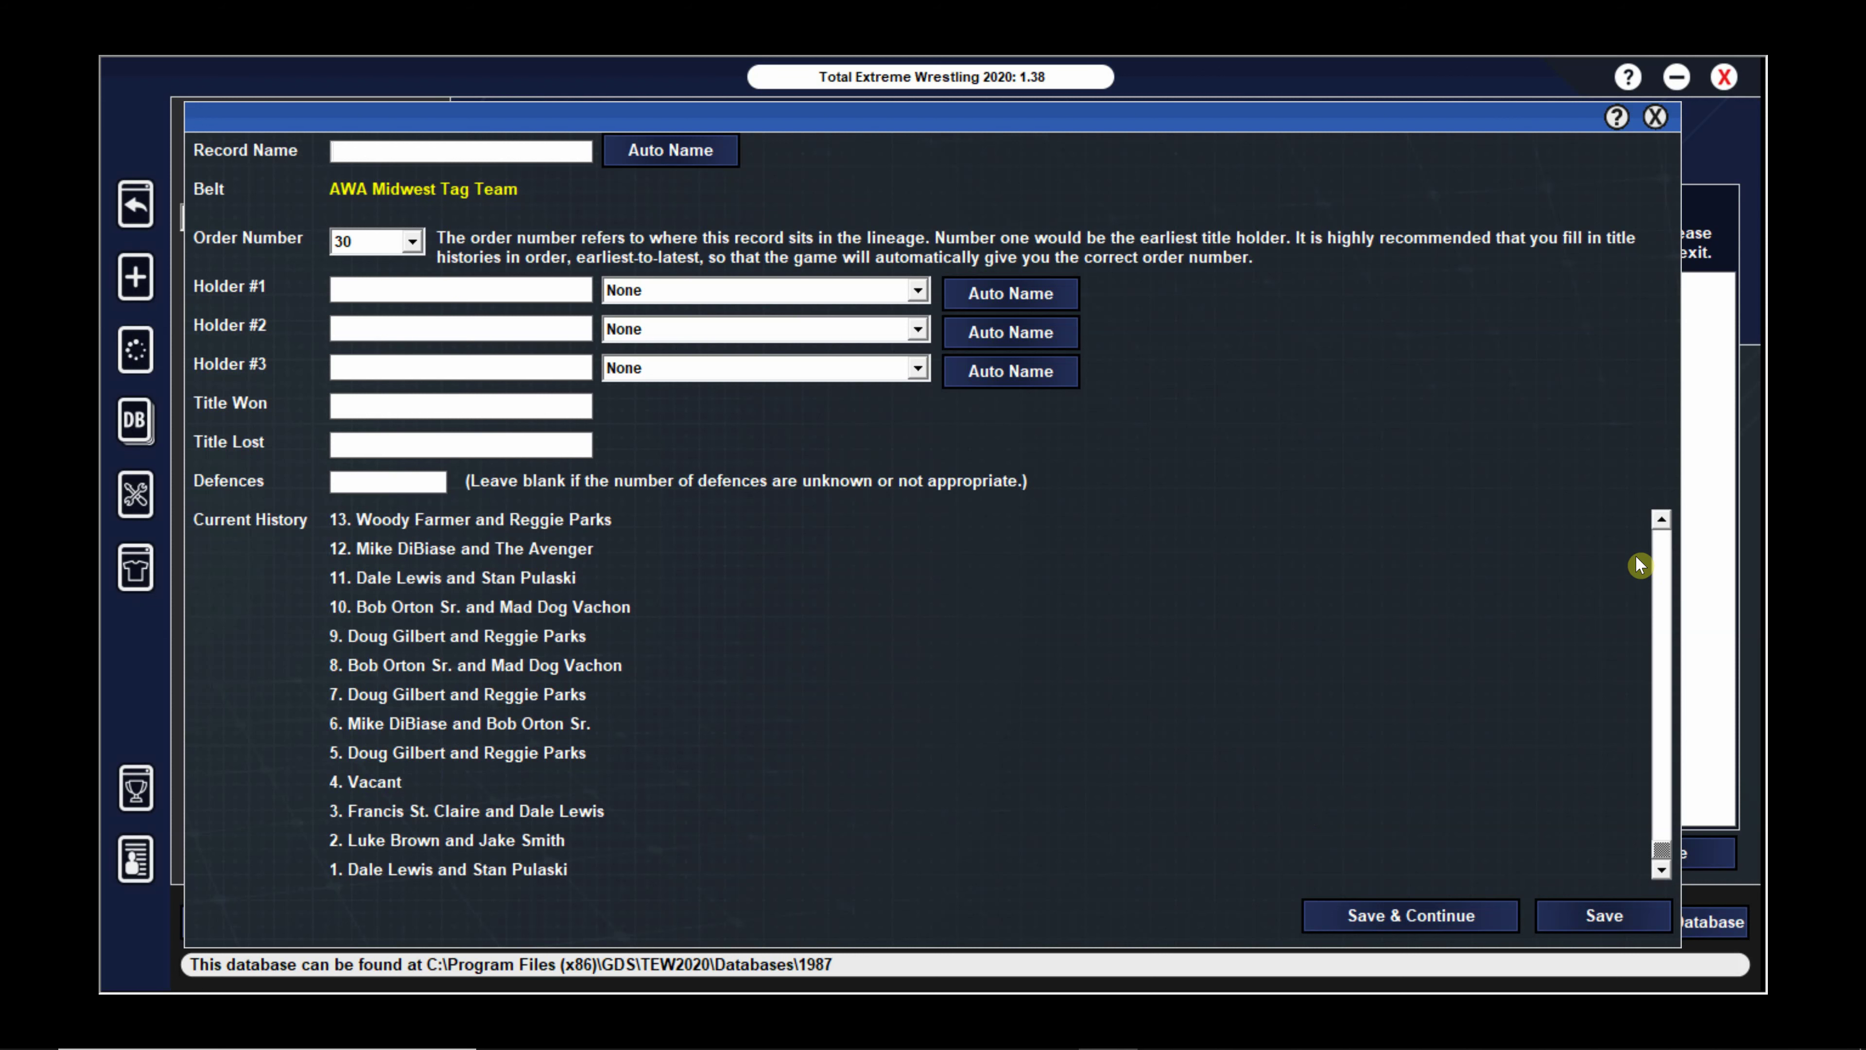
Read the AWA Midwest Tag Team lineage from the earliest to the latest holders, then close it and the title without adding a record
left_click(1663, 519)
left_click(1662, 520)
left_click(1662, 520)
left_click(1663, 520)
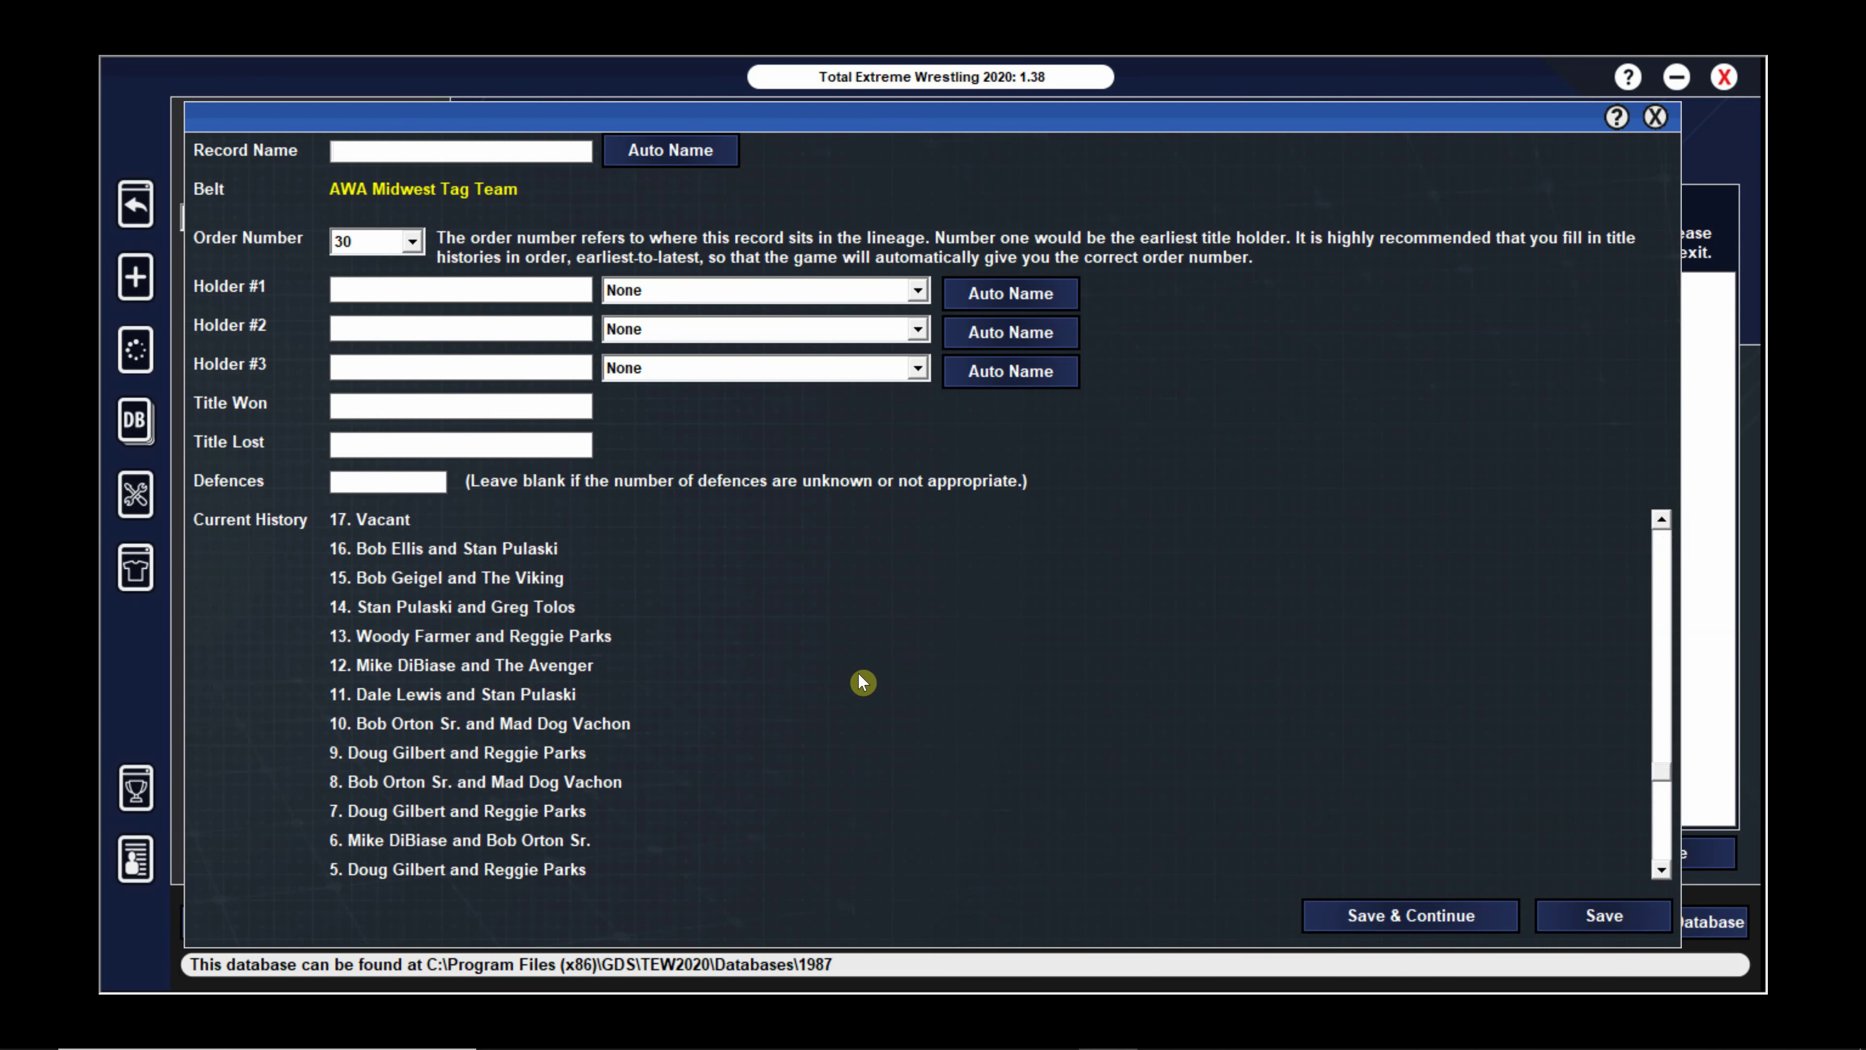
left_click(1663, 520)
left_click(1662, 519)
left_click(1662, 520)
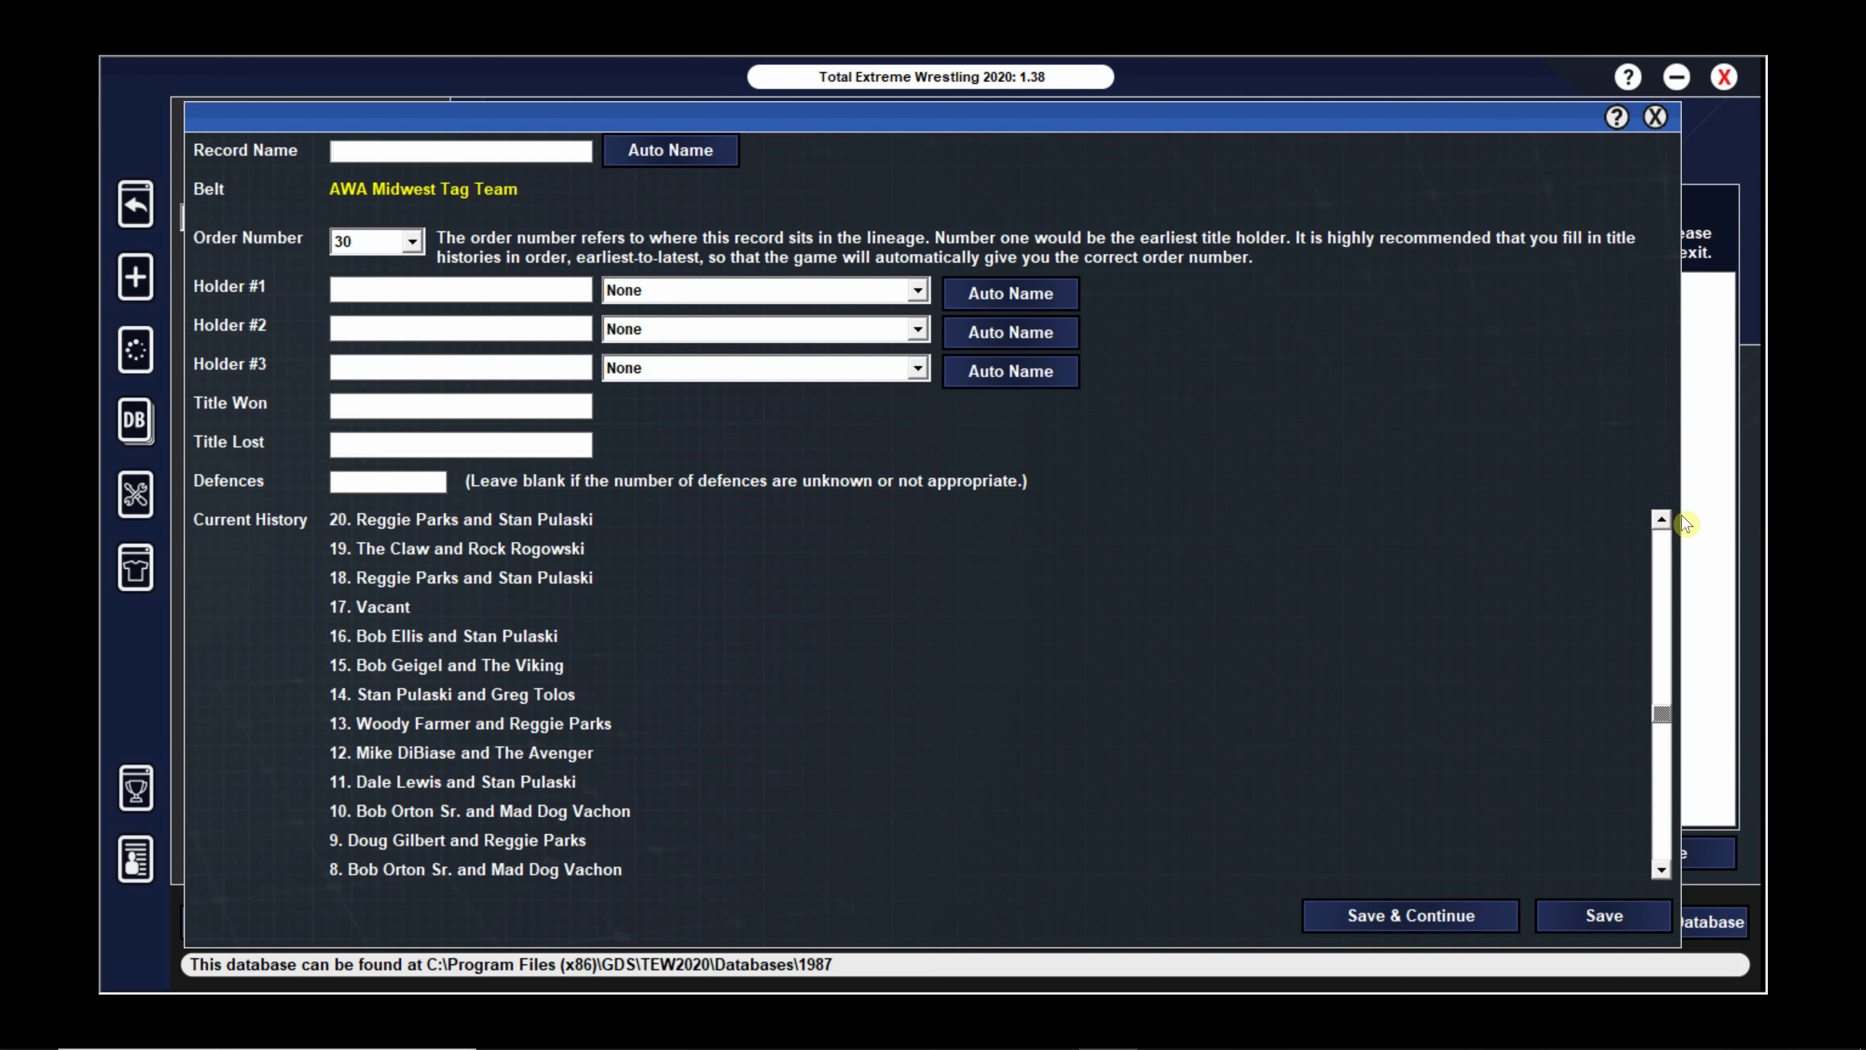
left_click(1670, 521)
left_click(1669, 520)
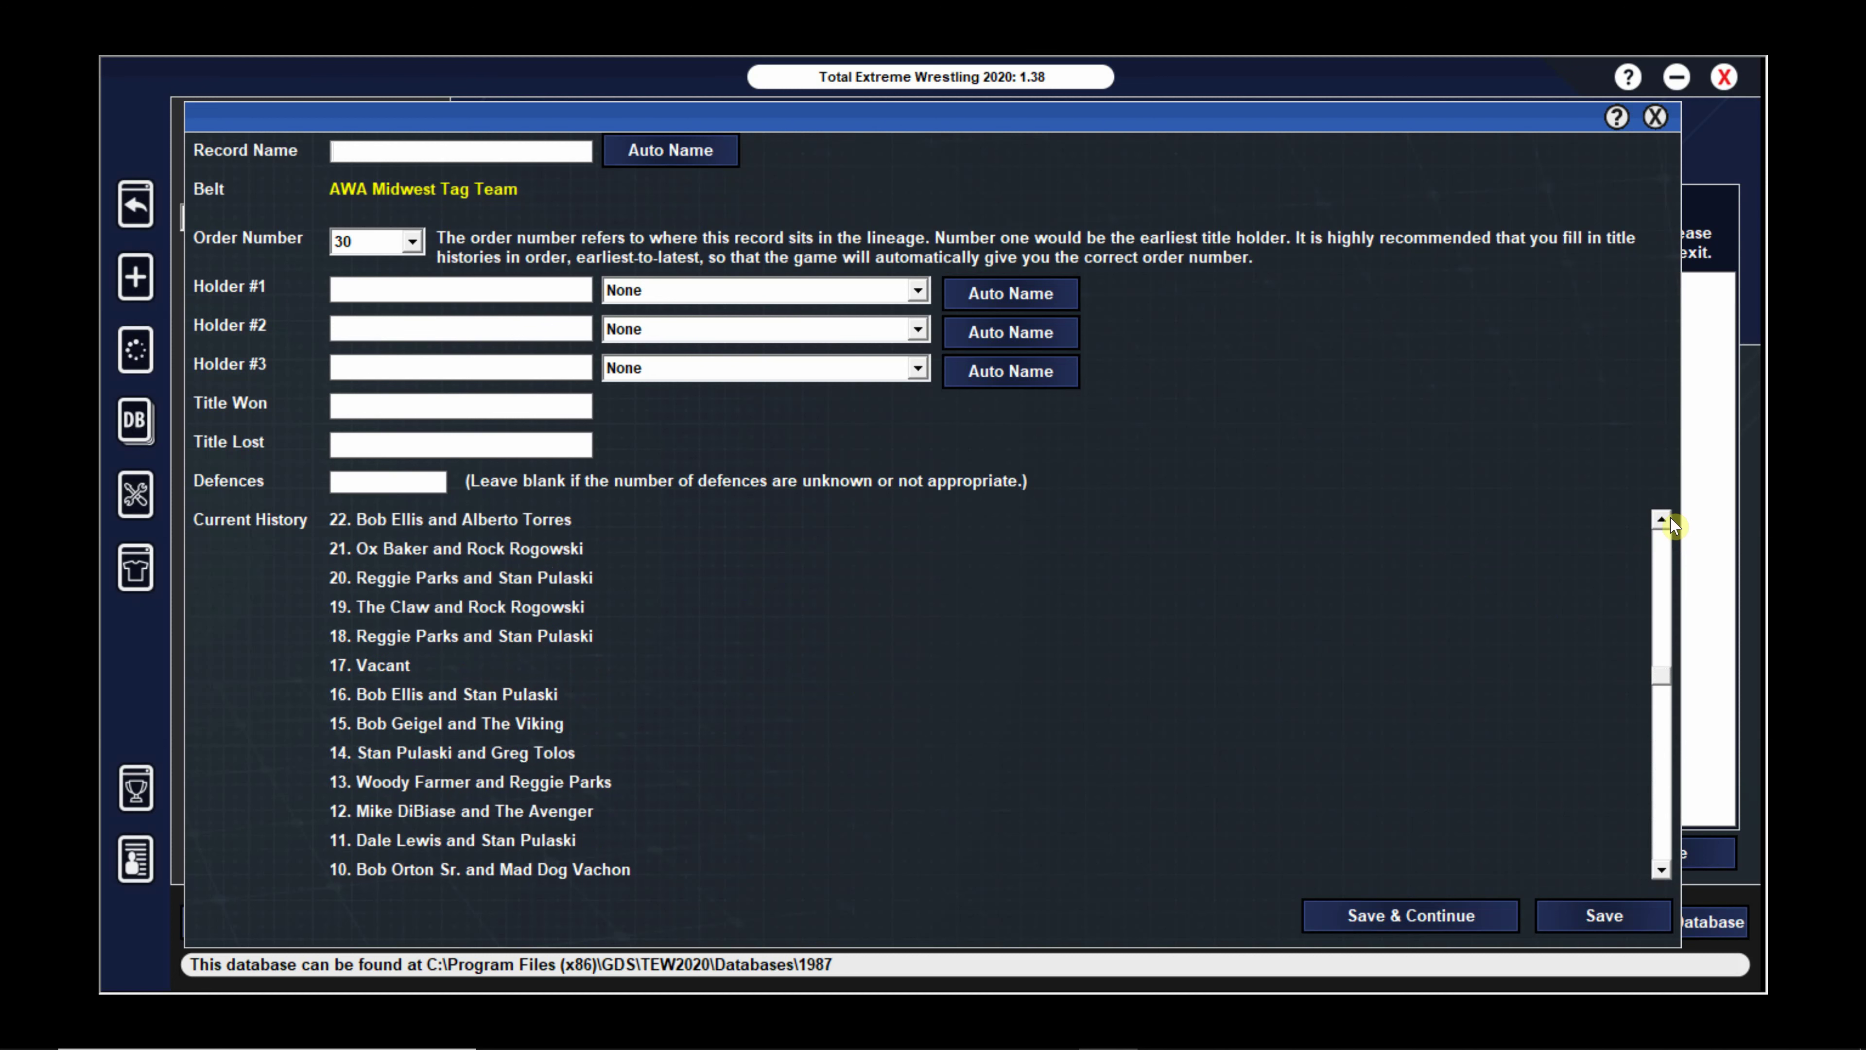
left_click(1669, 525)
left_click(1668, 525)
left_click(1669, 525)
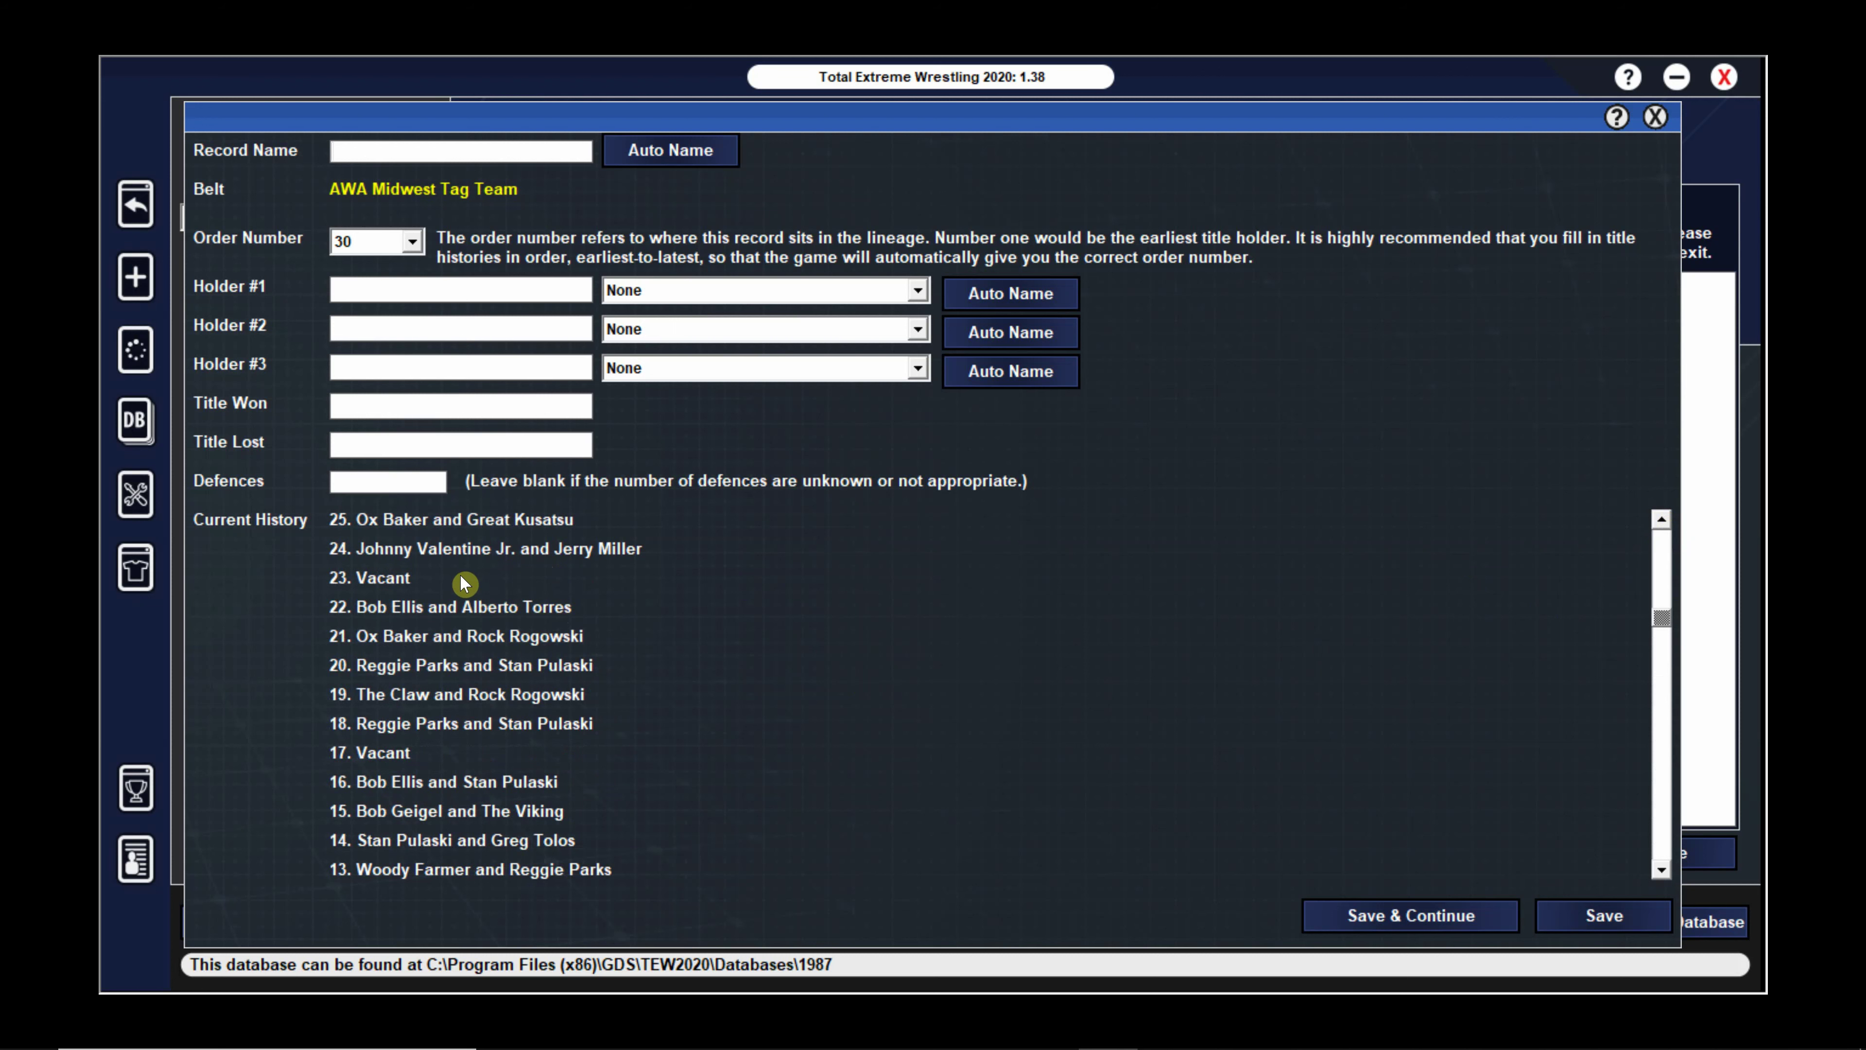
left_click(1663, 520)
left_click(1662, 520)
left_click(1663, 521)
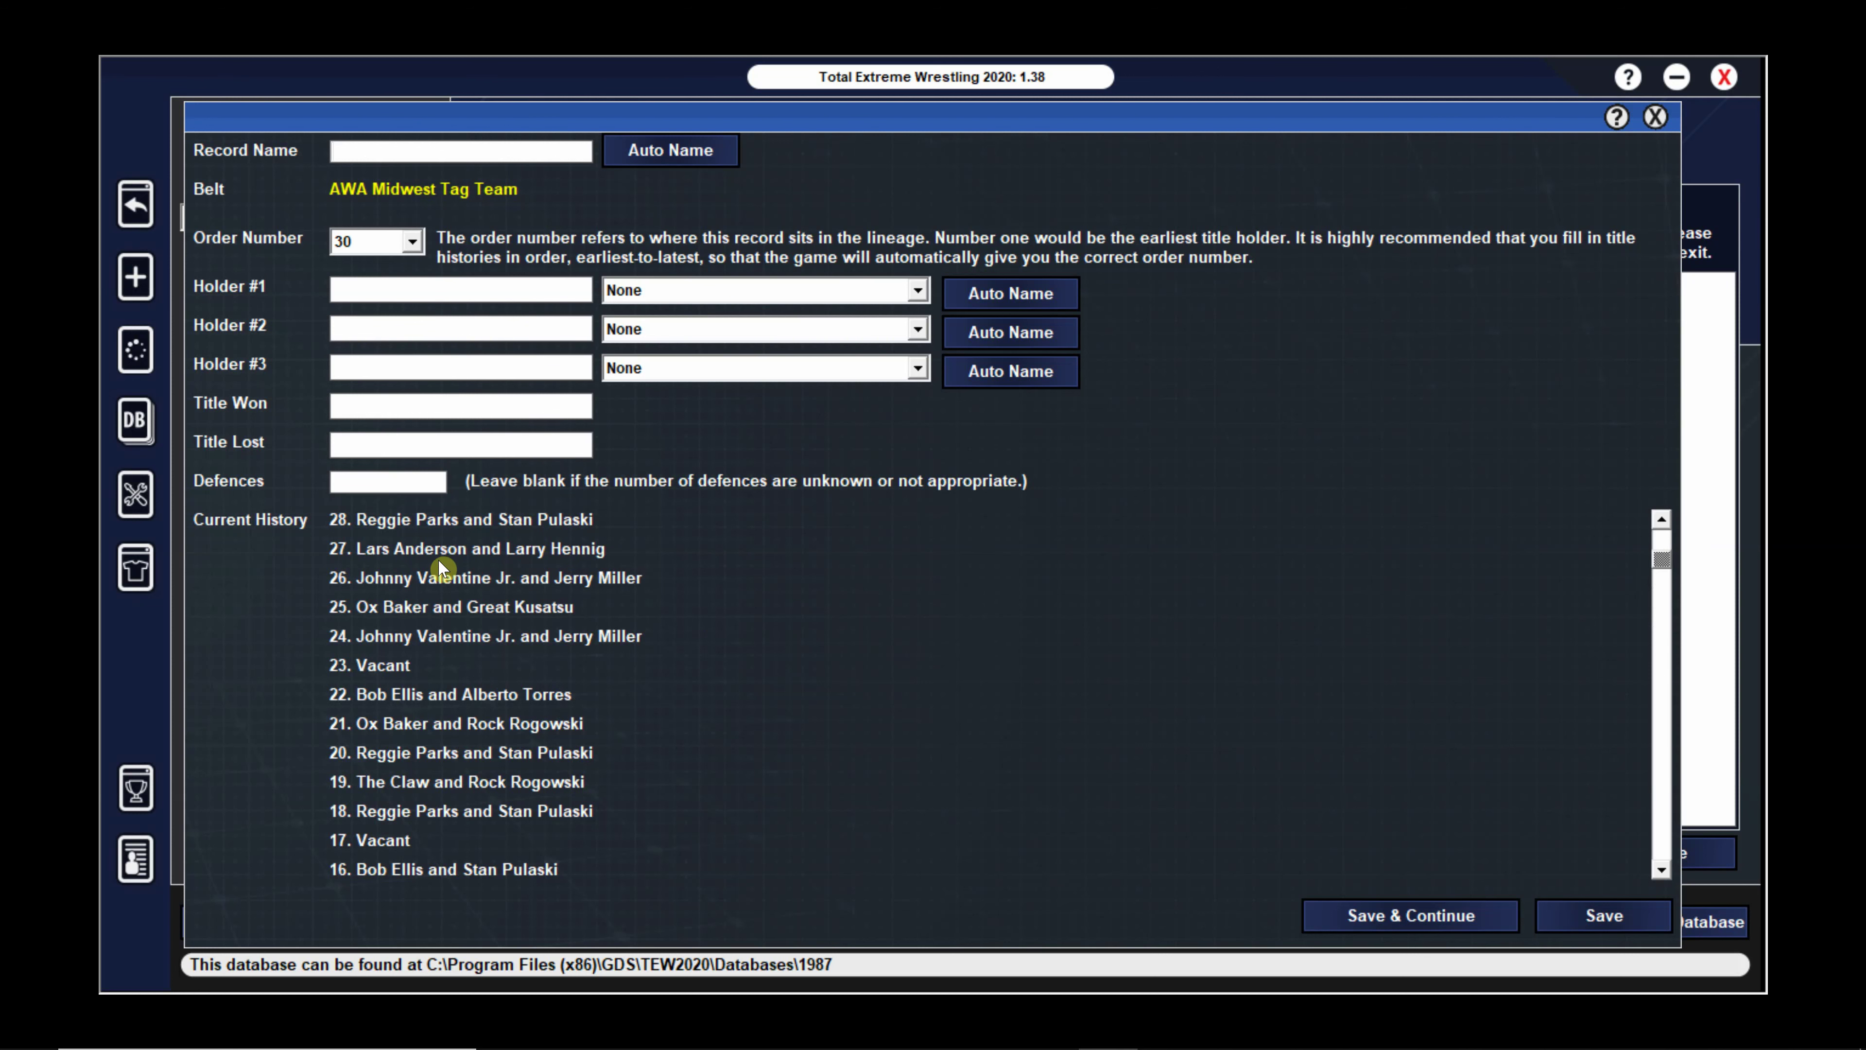
left_click_drag(1668, 559, 1668, 535)
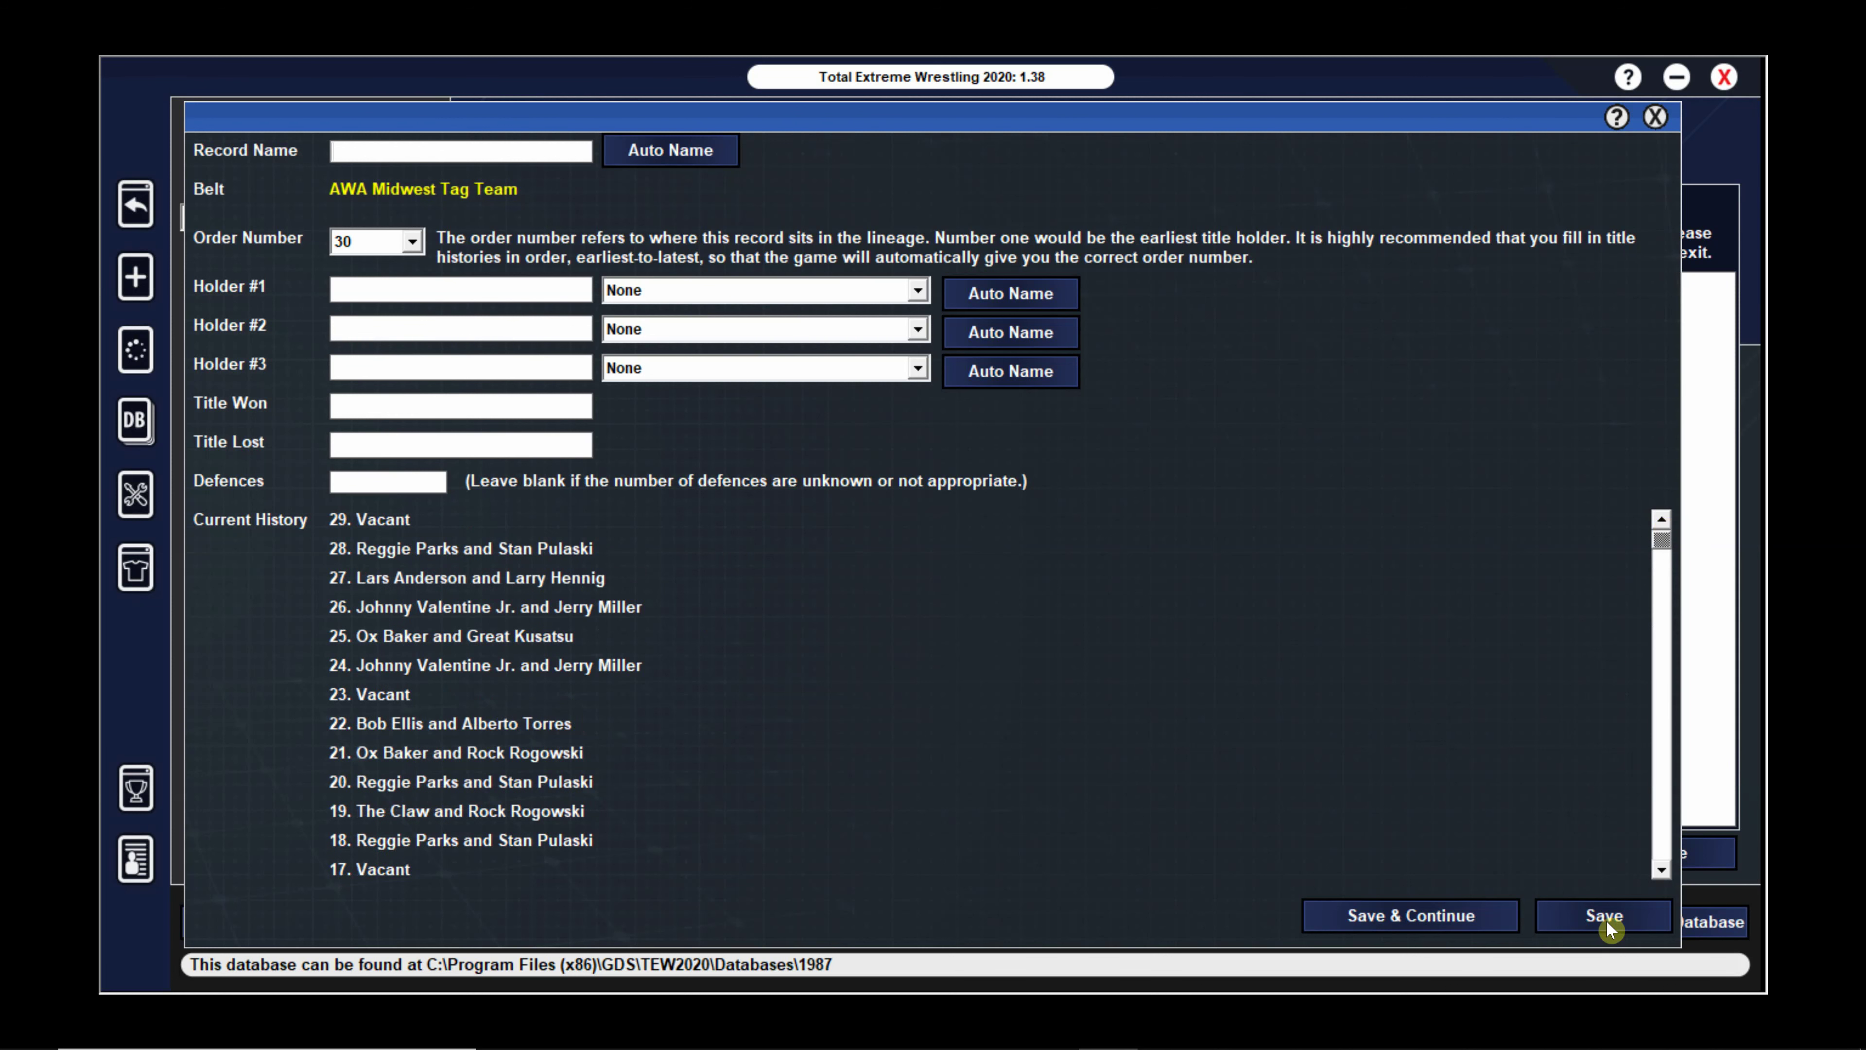
left_click(1619, 926)
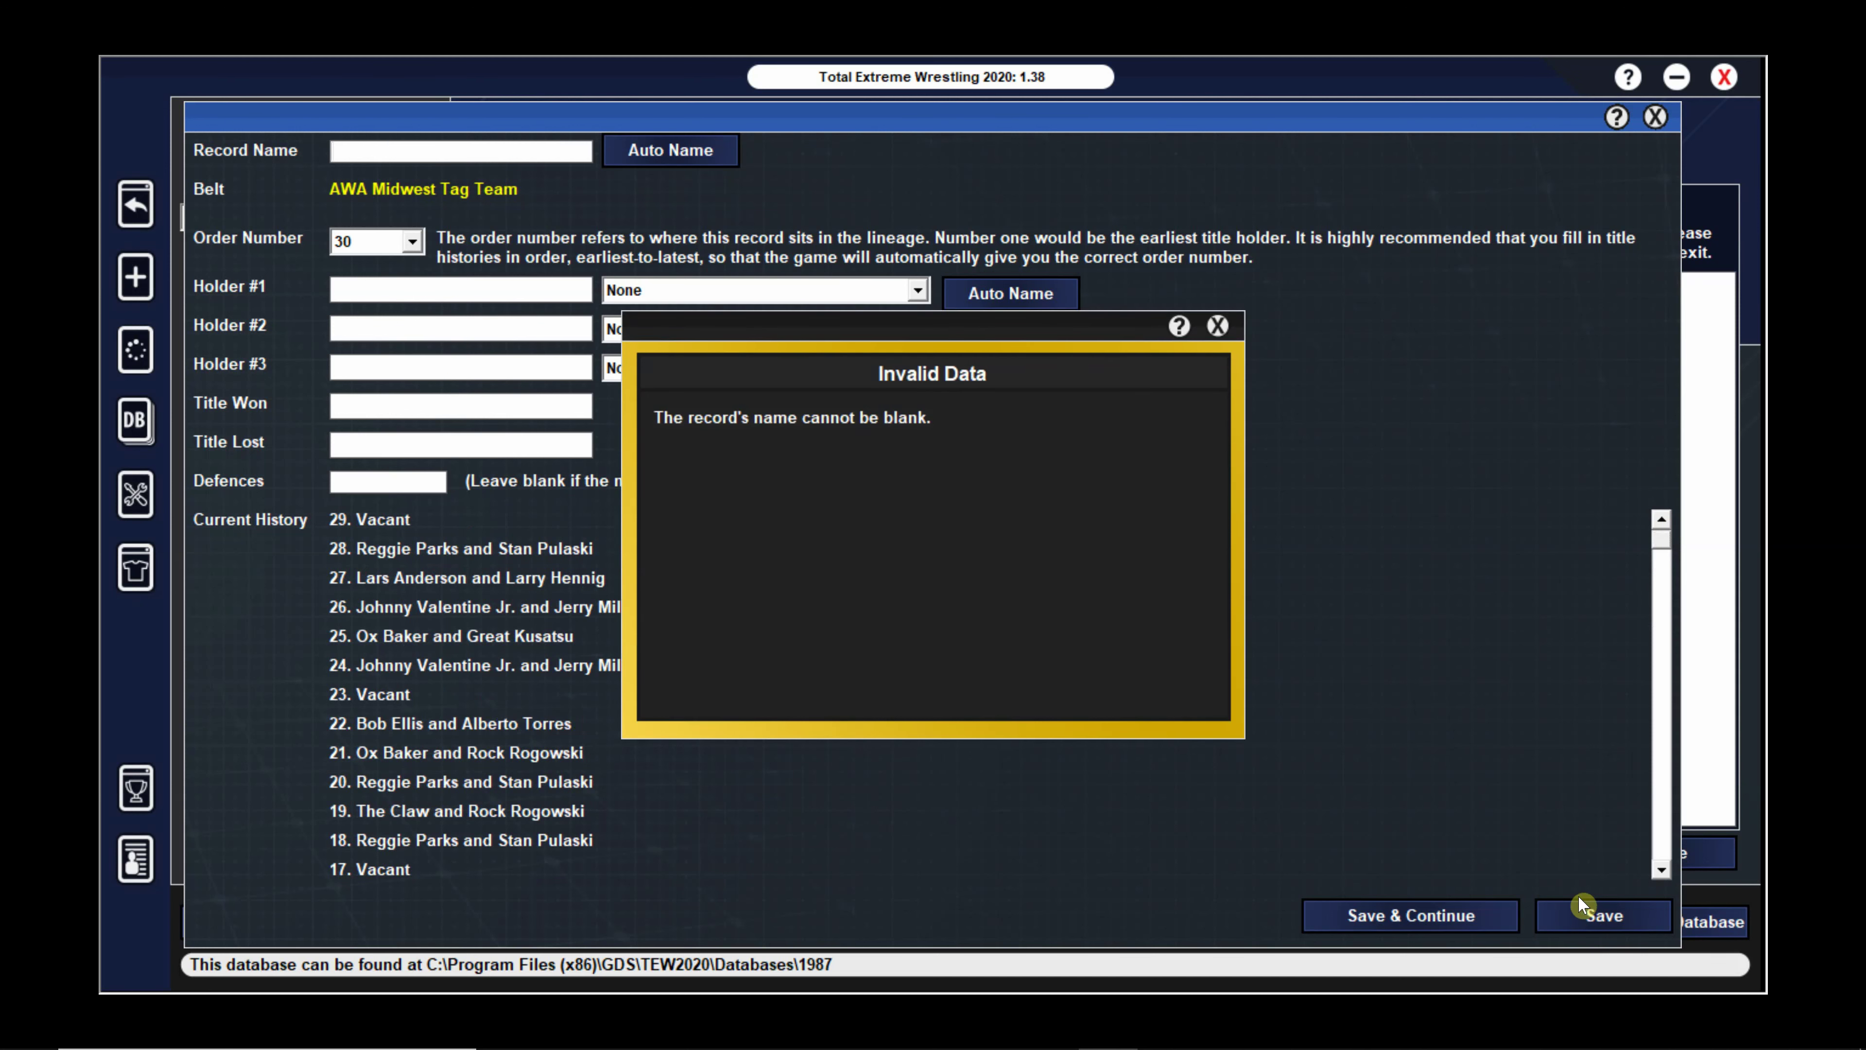
left_click(1217, 326)
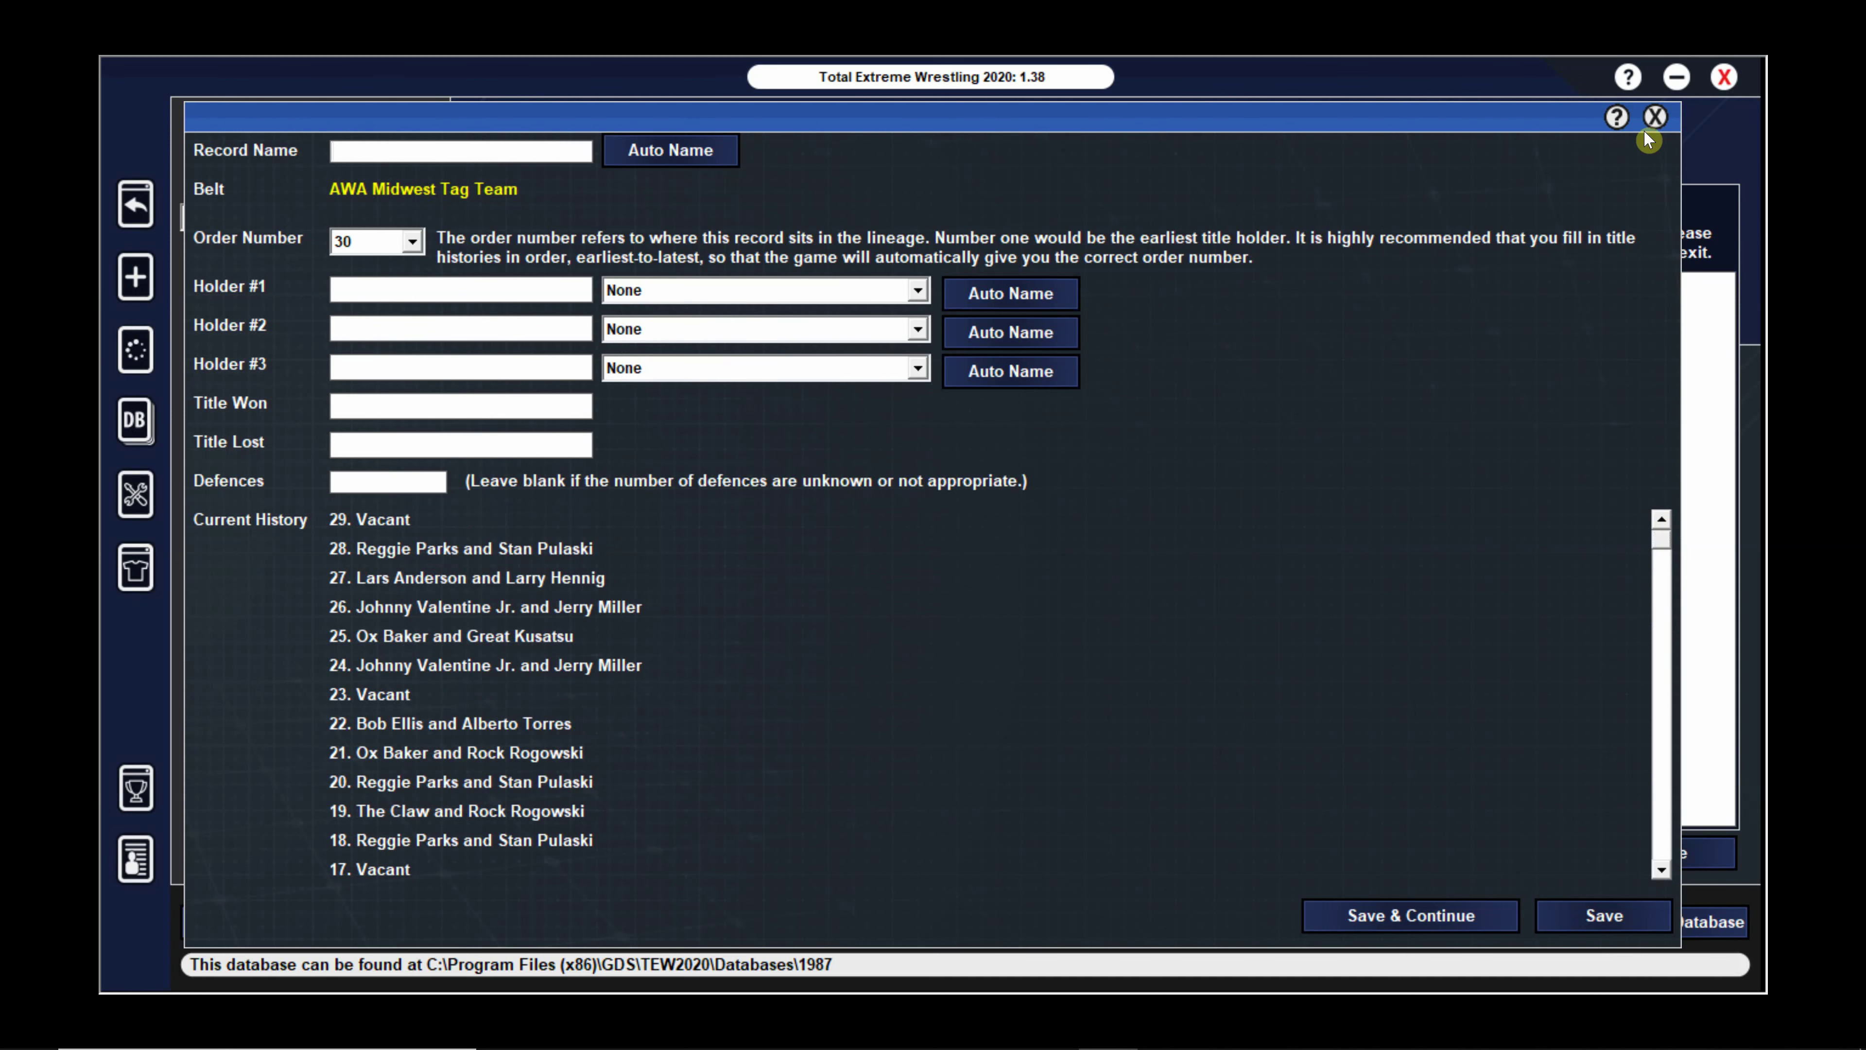
left_click(1655, 118)
left_click(1656, 118)
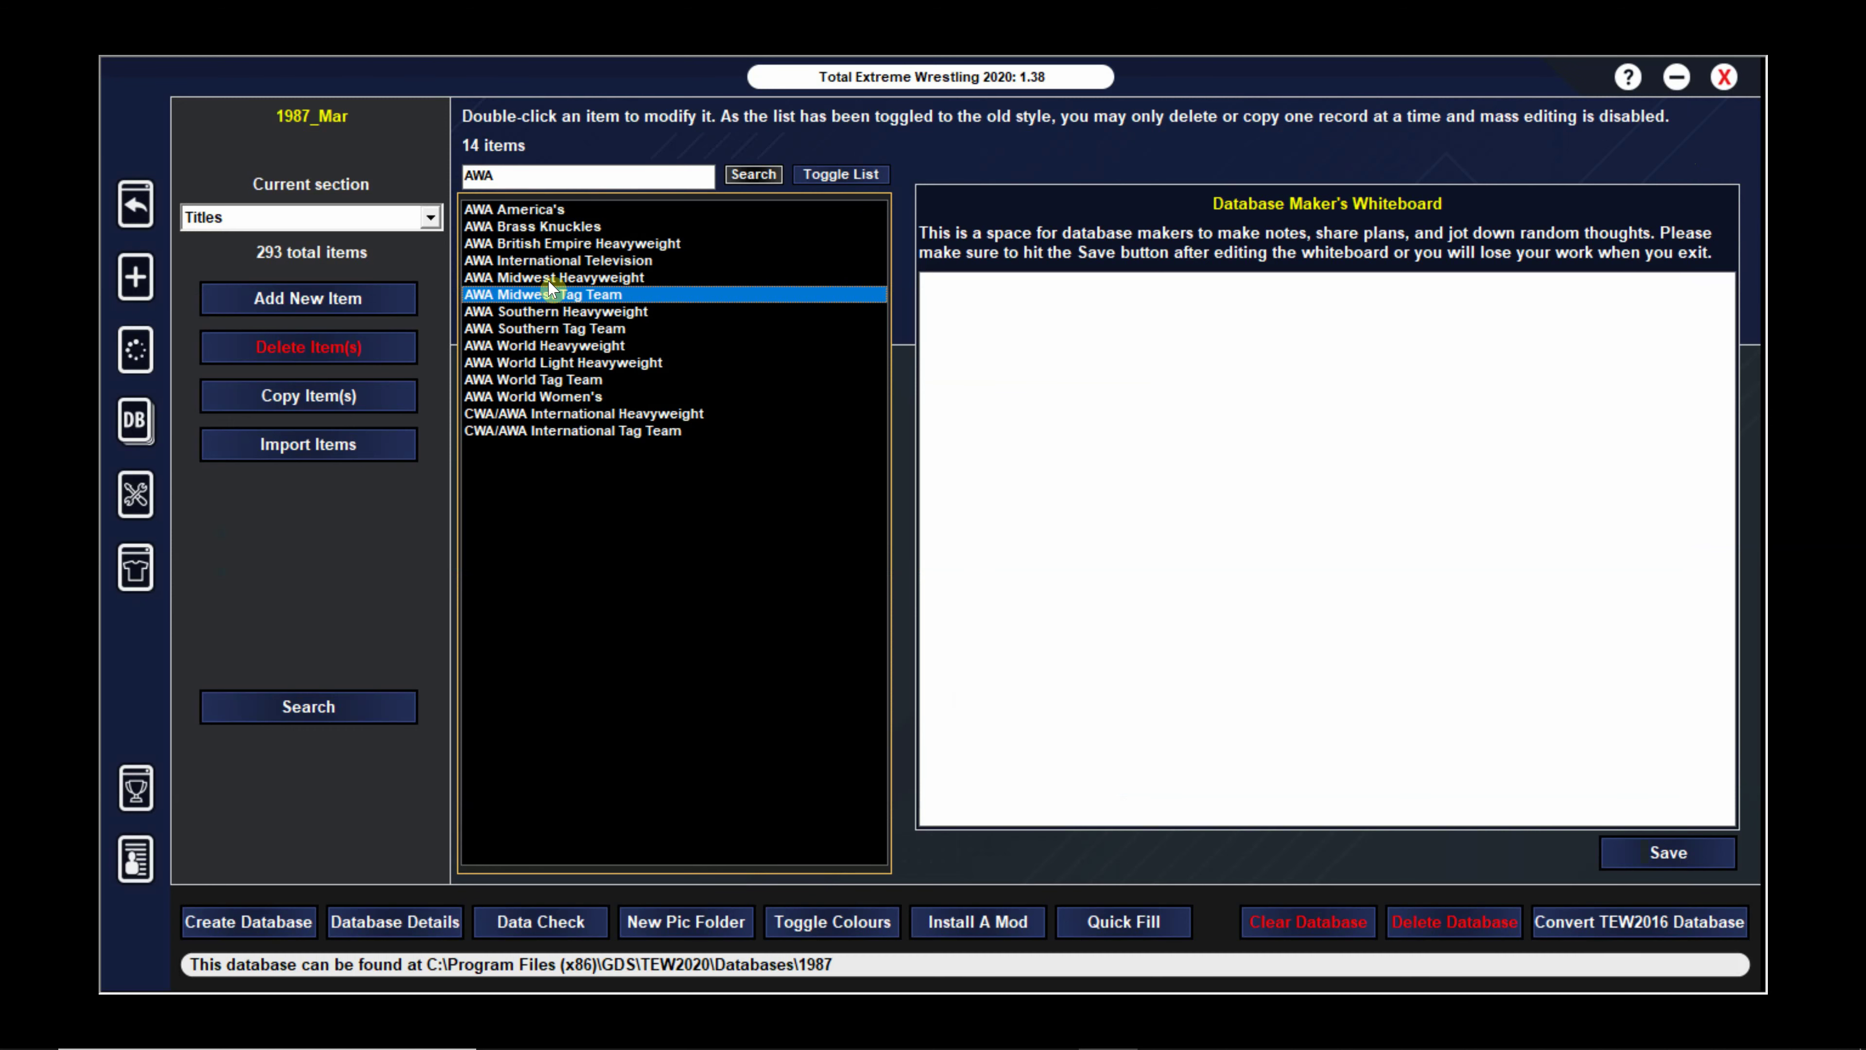
Review the AWA British Empire Heavyweight title's details and lineage, then return to the title list
double_click(554, 245)
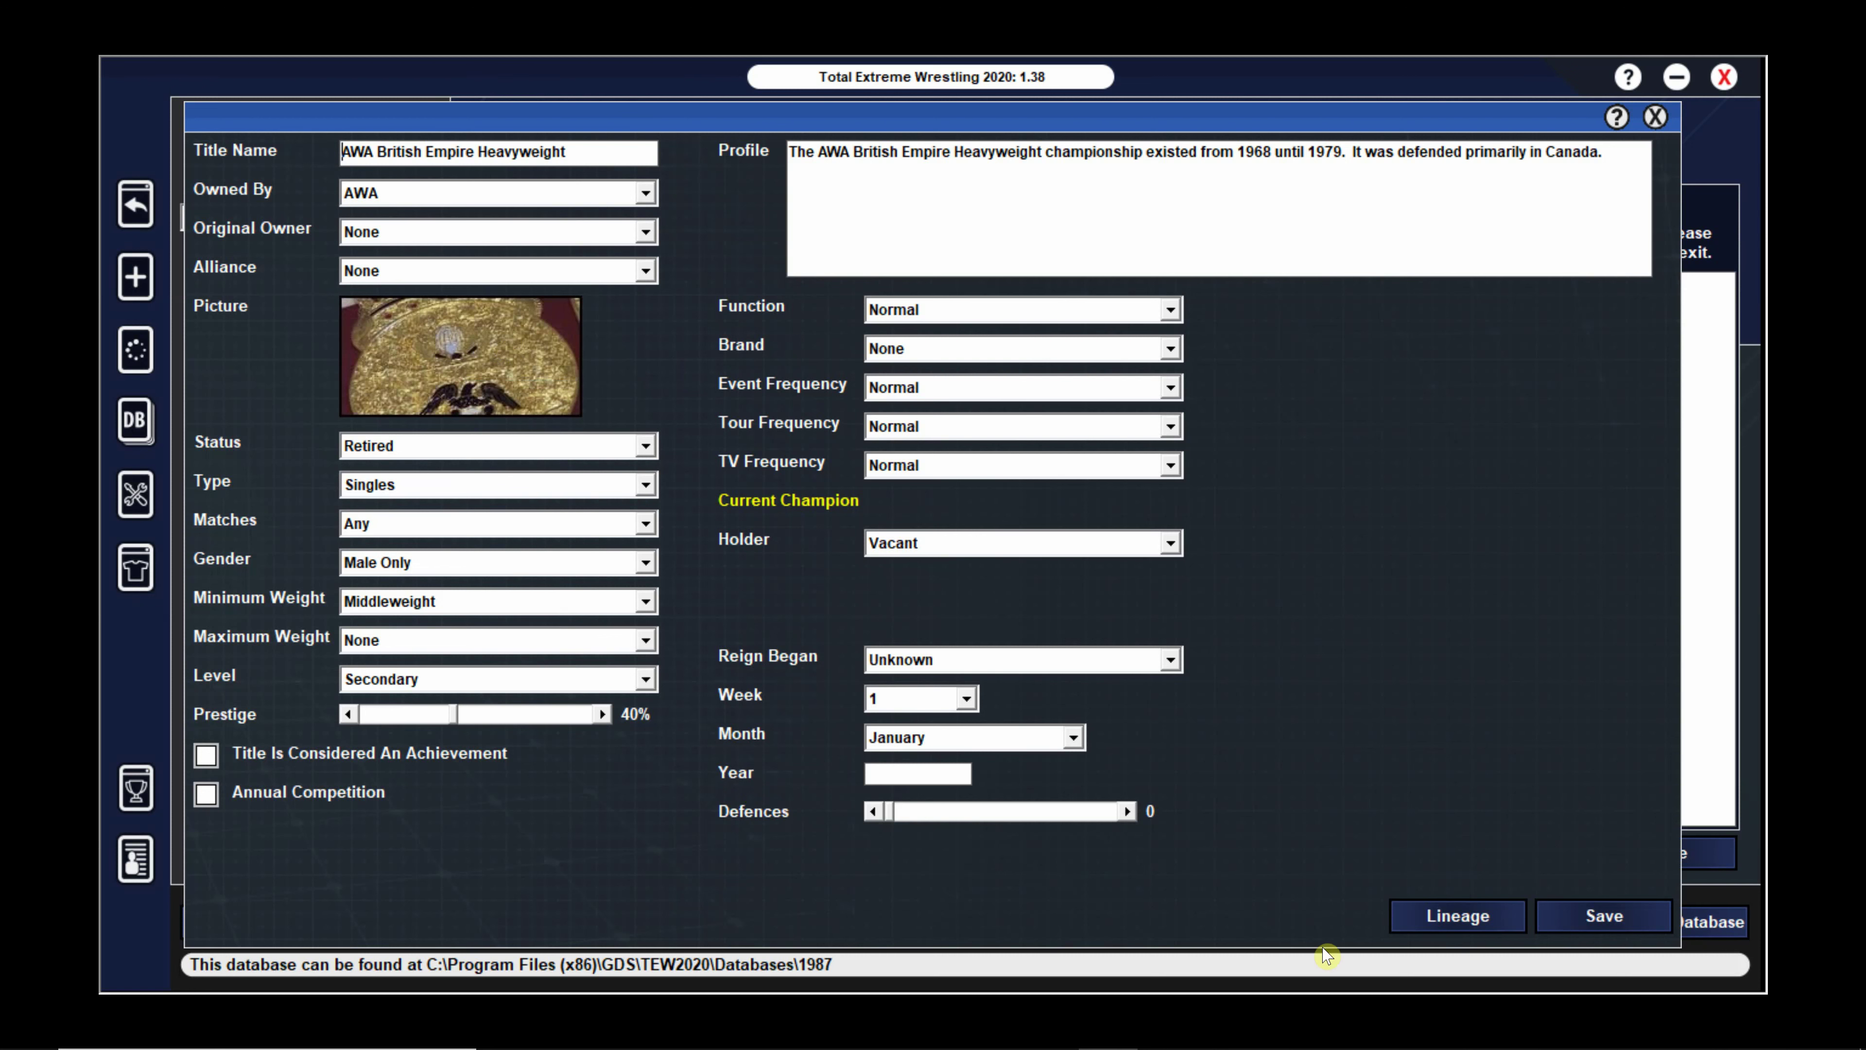
left_click(1481, 919)
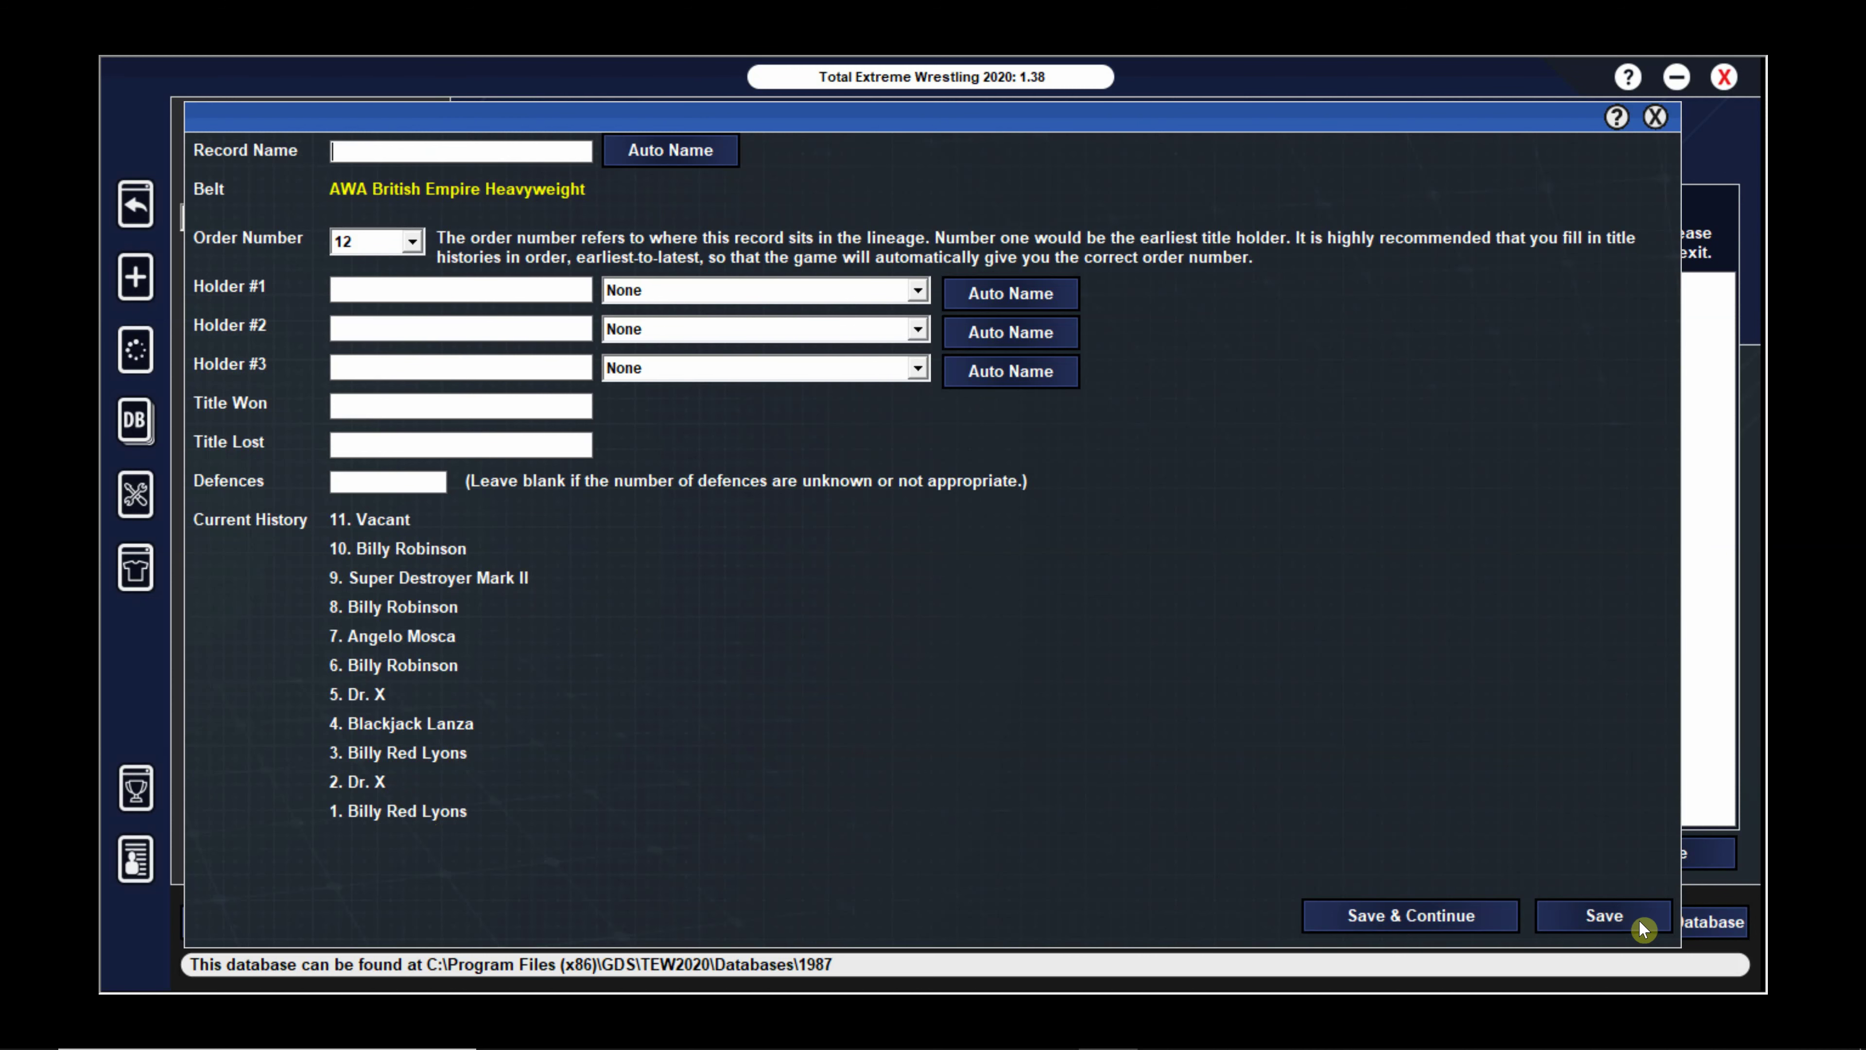
left_click(1655, 116)
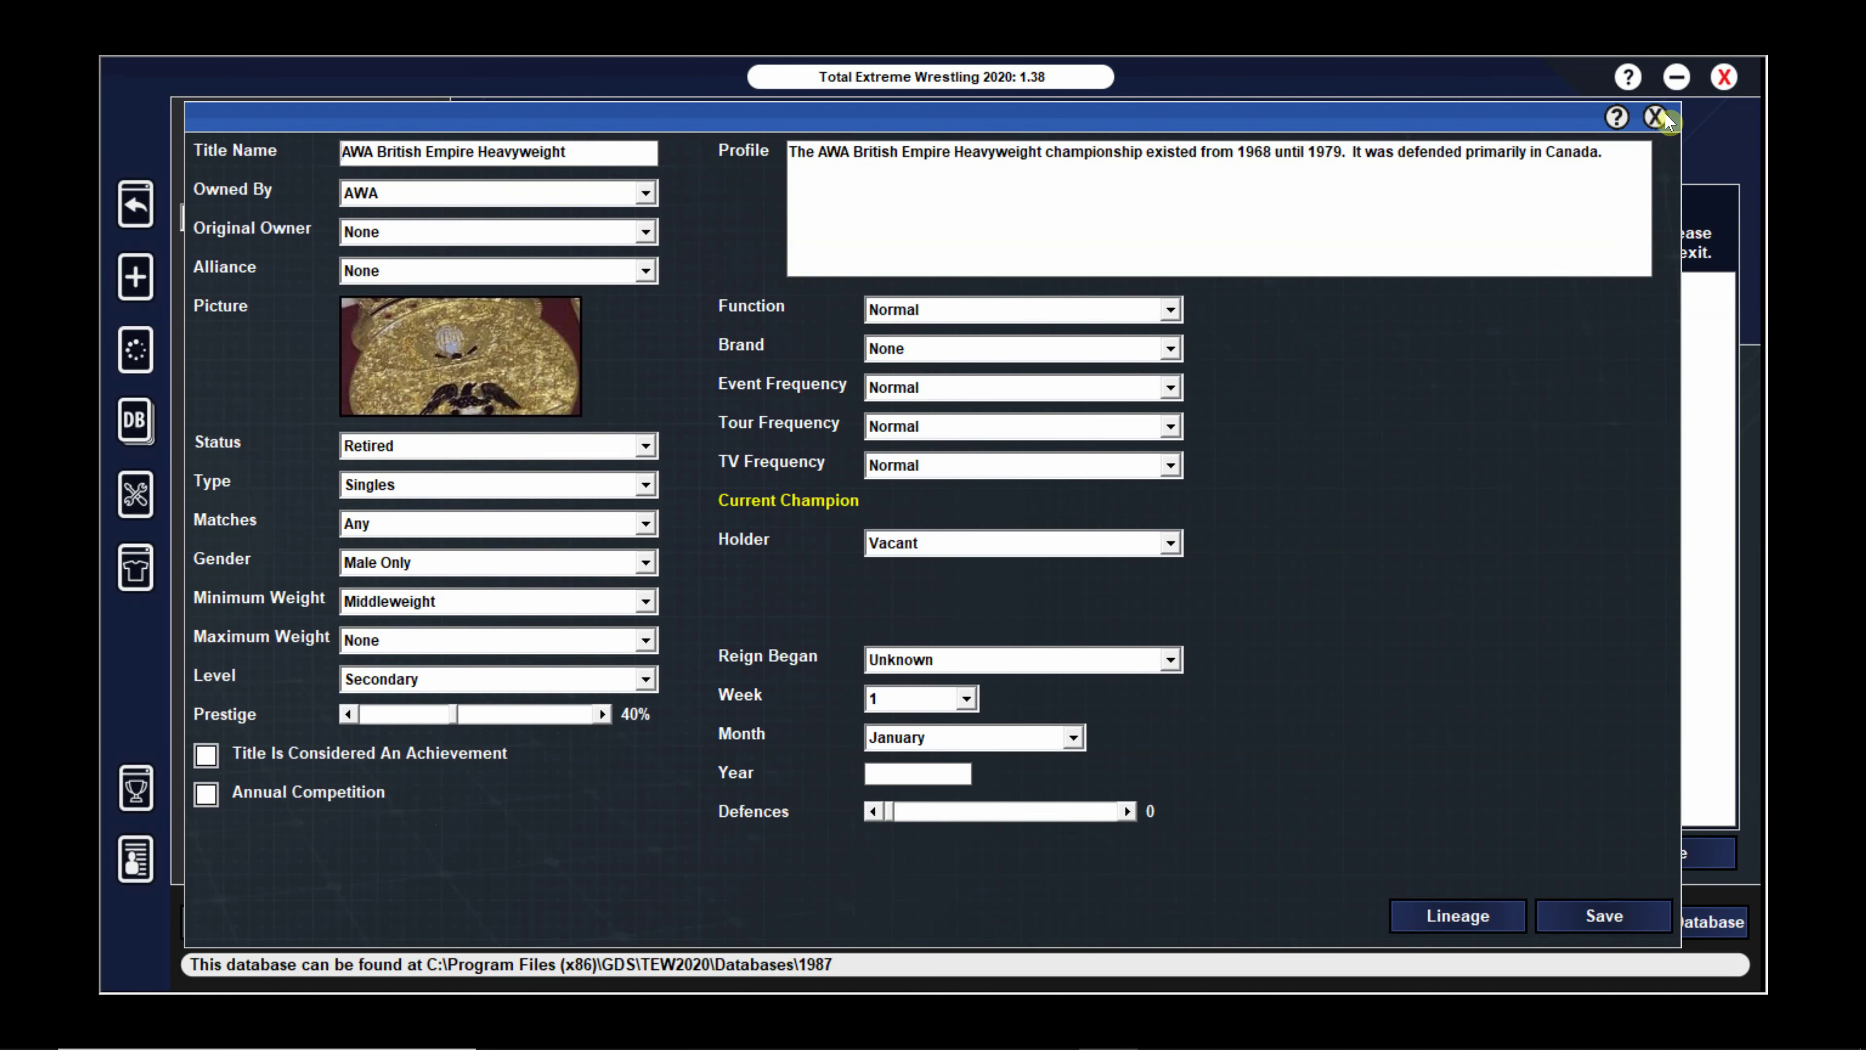
left_click(1662, 117)
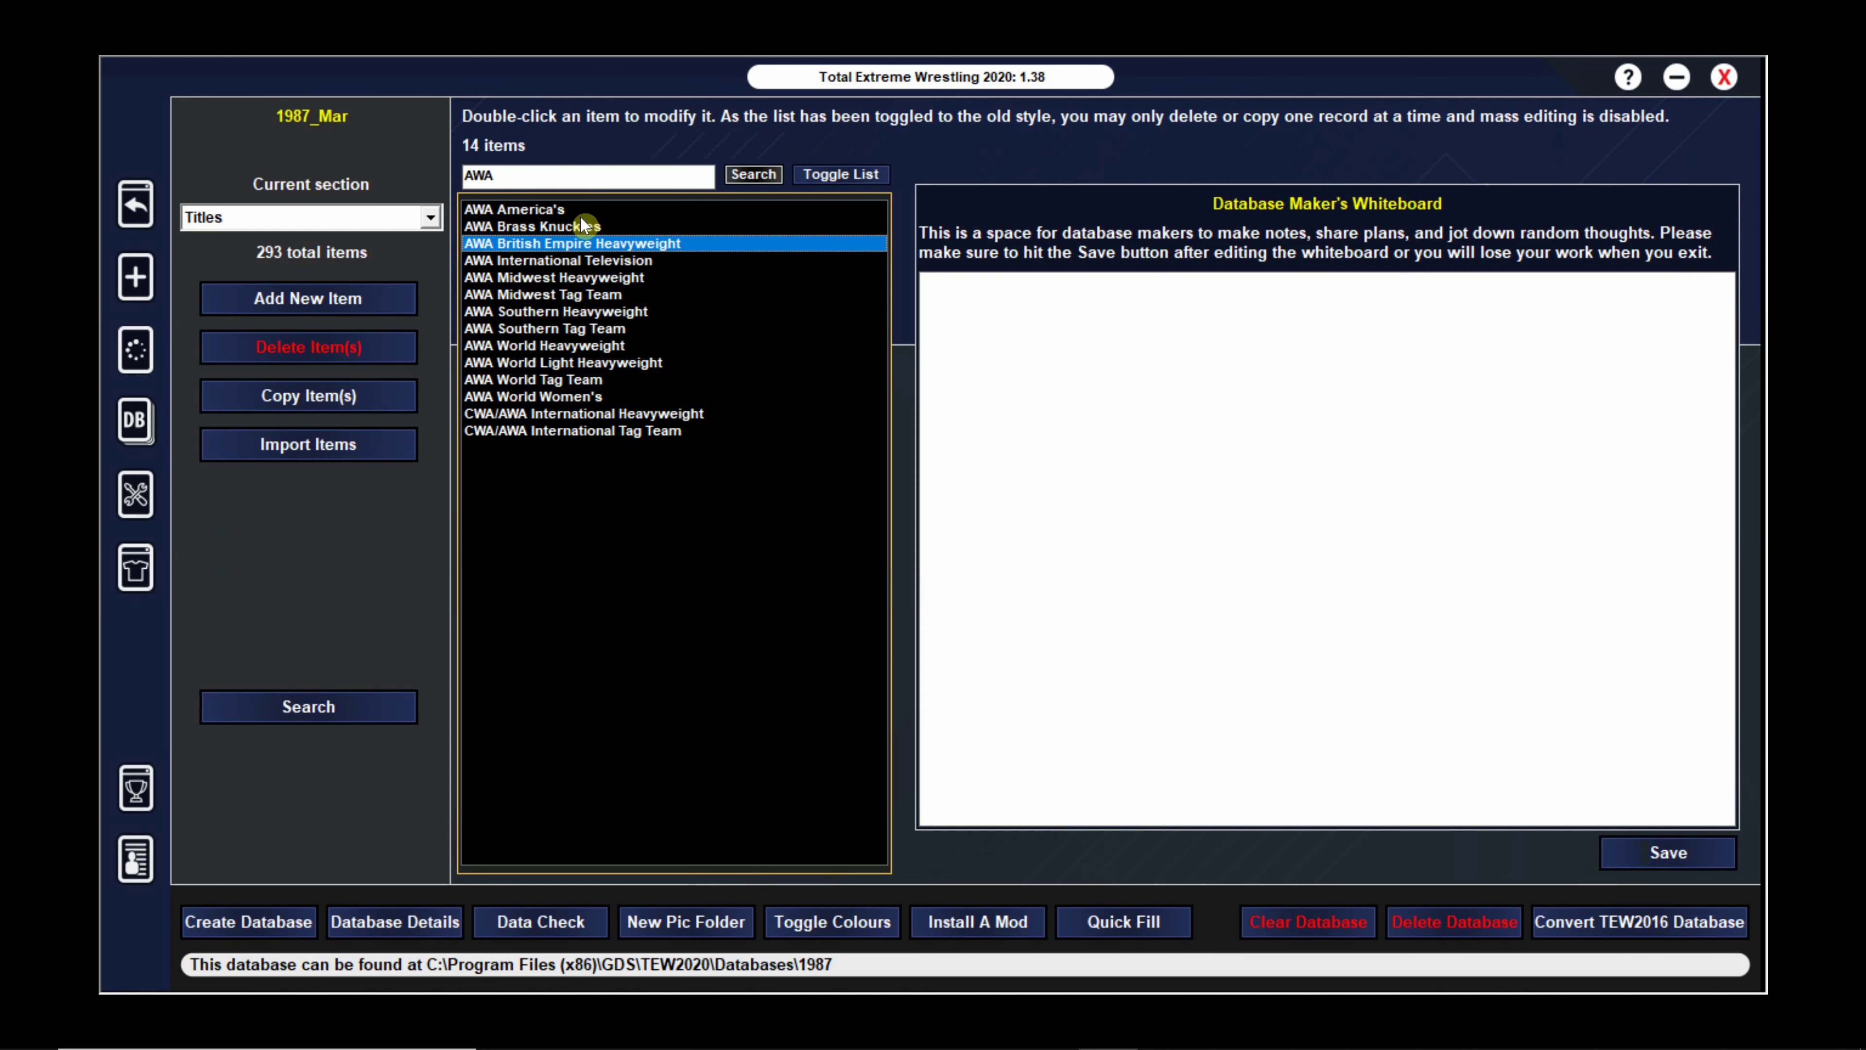
Review the AWA Brass Knuckles title's details and lineage, then return to the title list
double_click(544, 228)
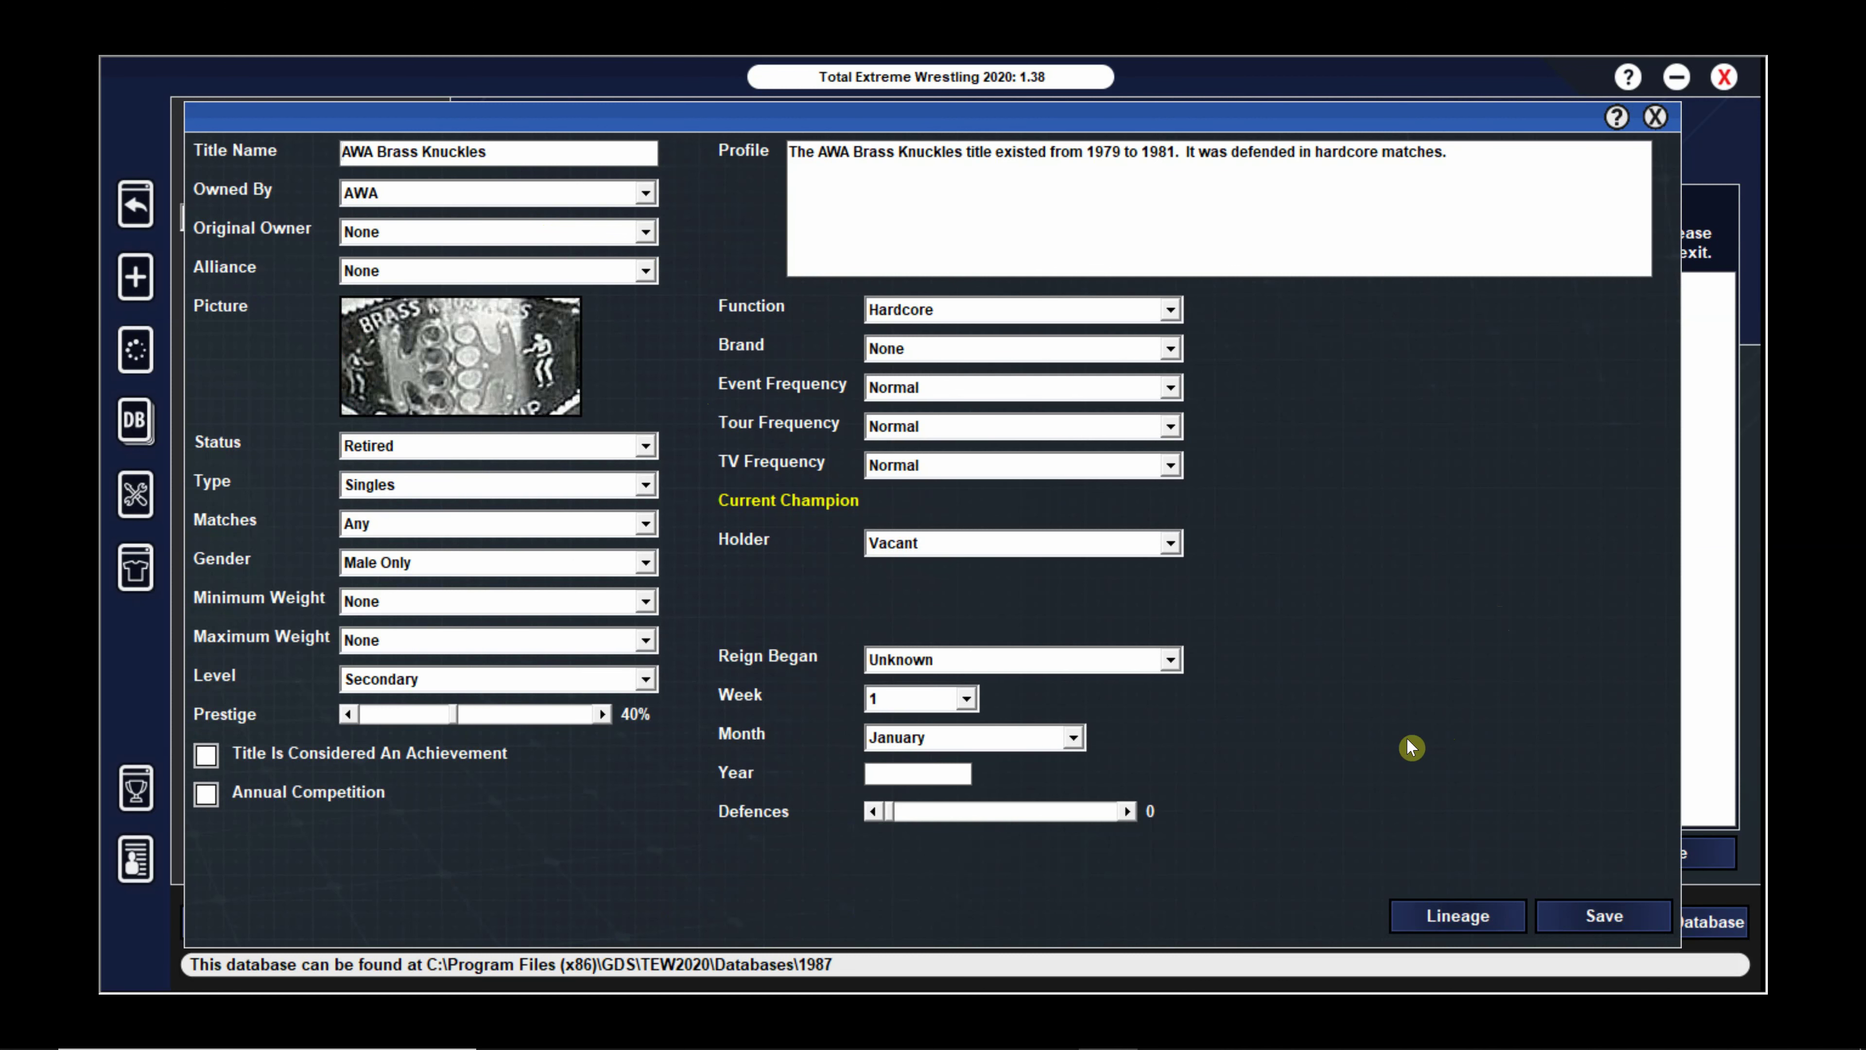
left_click(1450, 920)
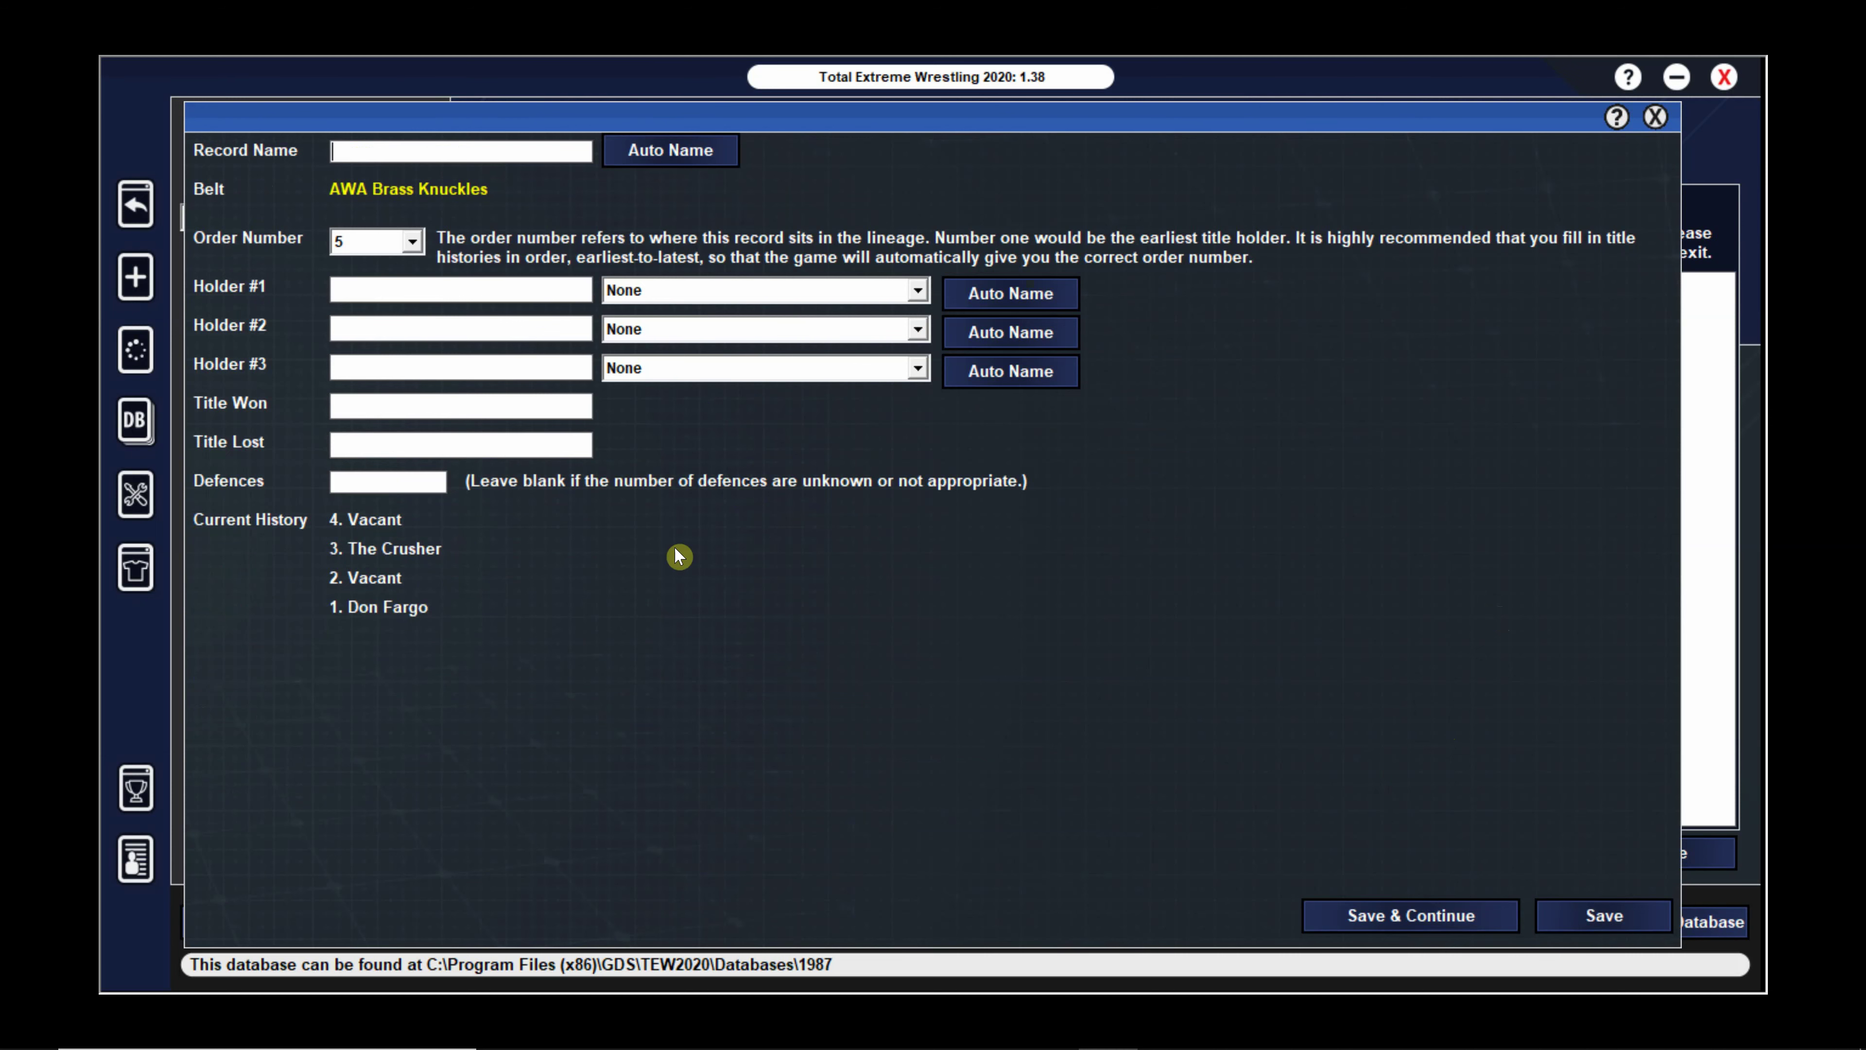
left_click(1654, 122)
left_click(1658, 118)
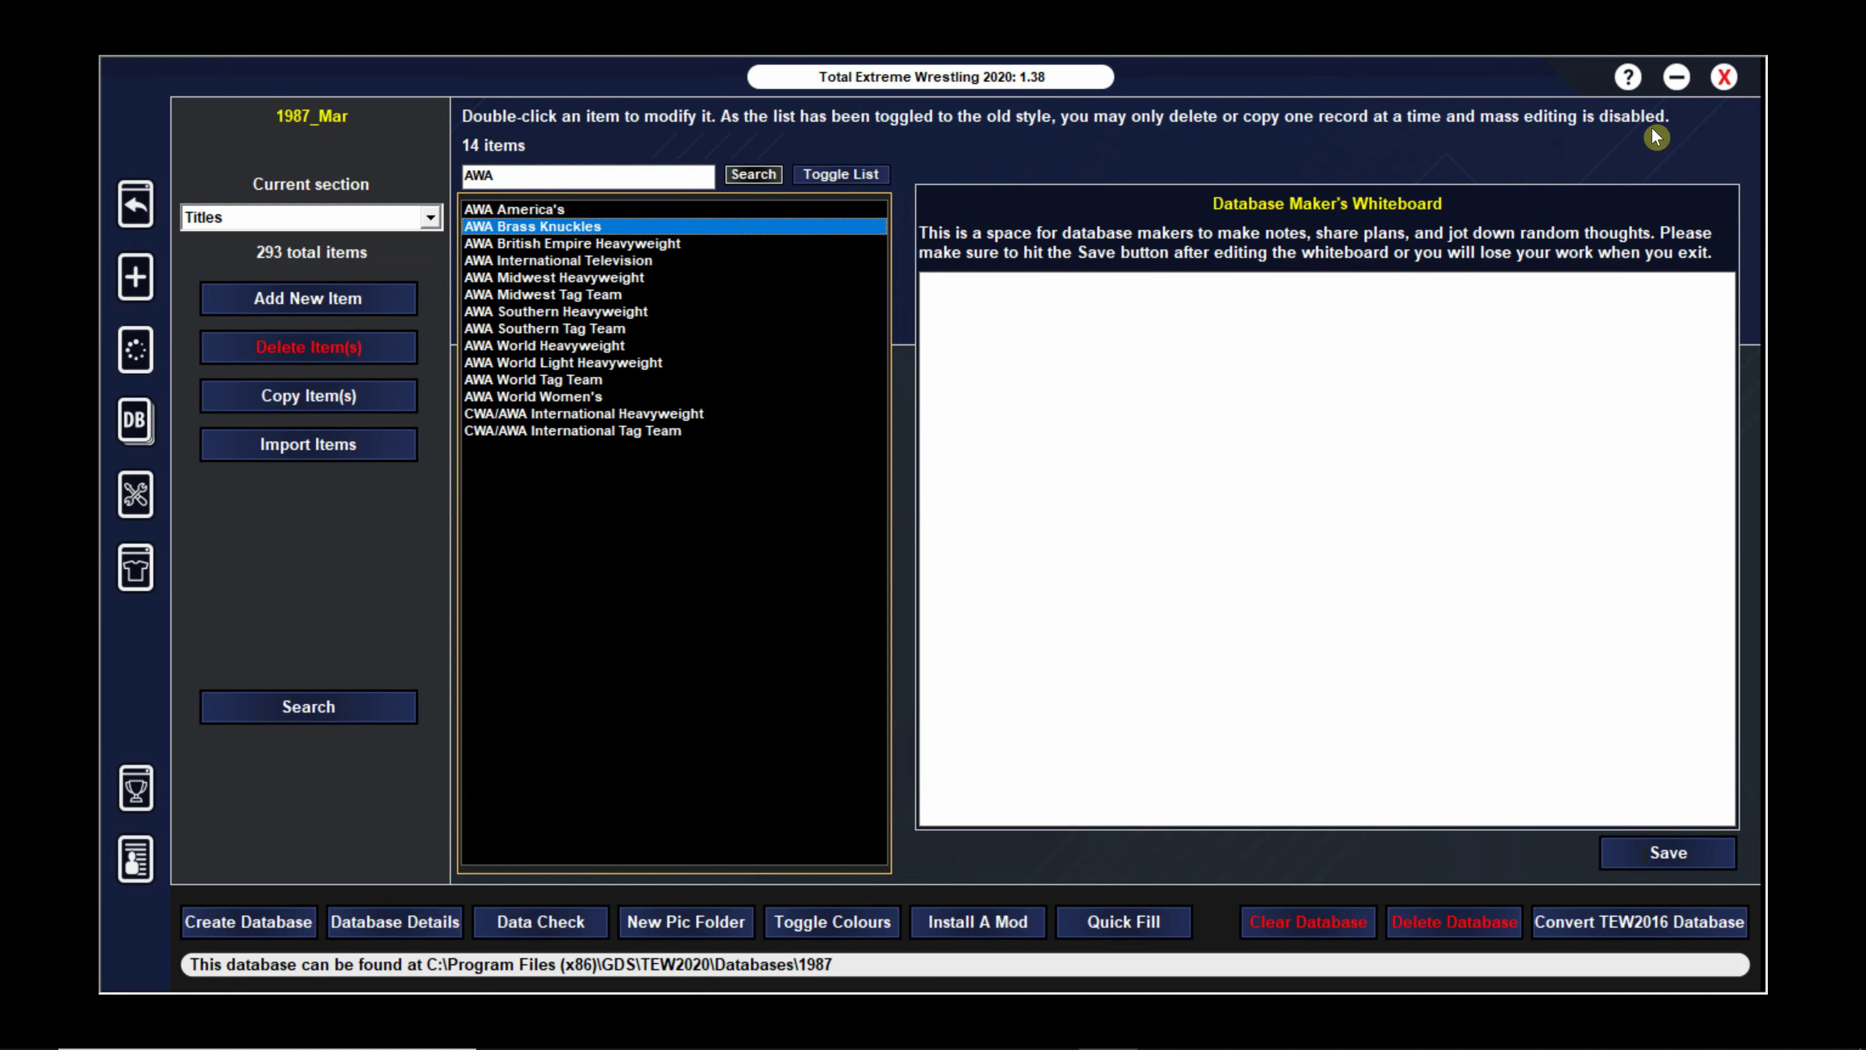
Review the AWA America's title's details and lineage, then close both without adding a record
left_click(531, 212)
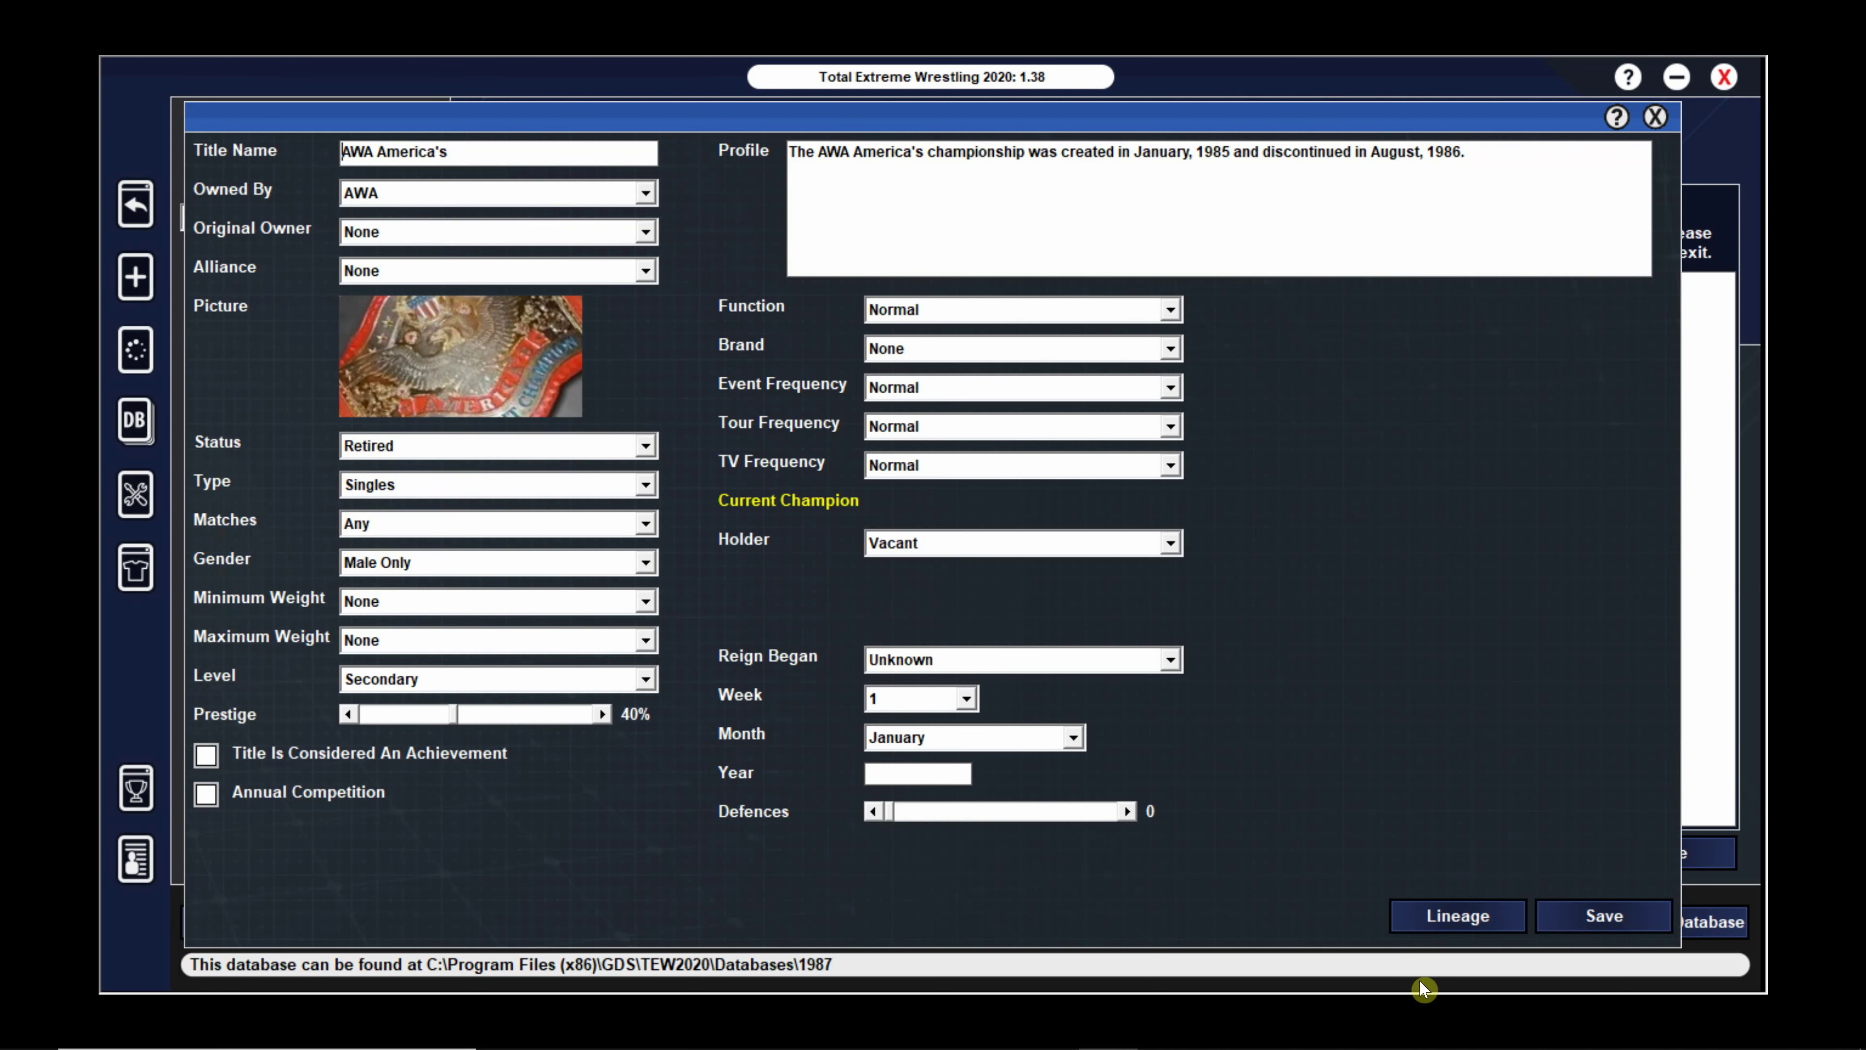
left_click(1473, 904)
left_click(1468, 916)
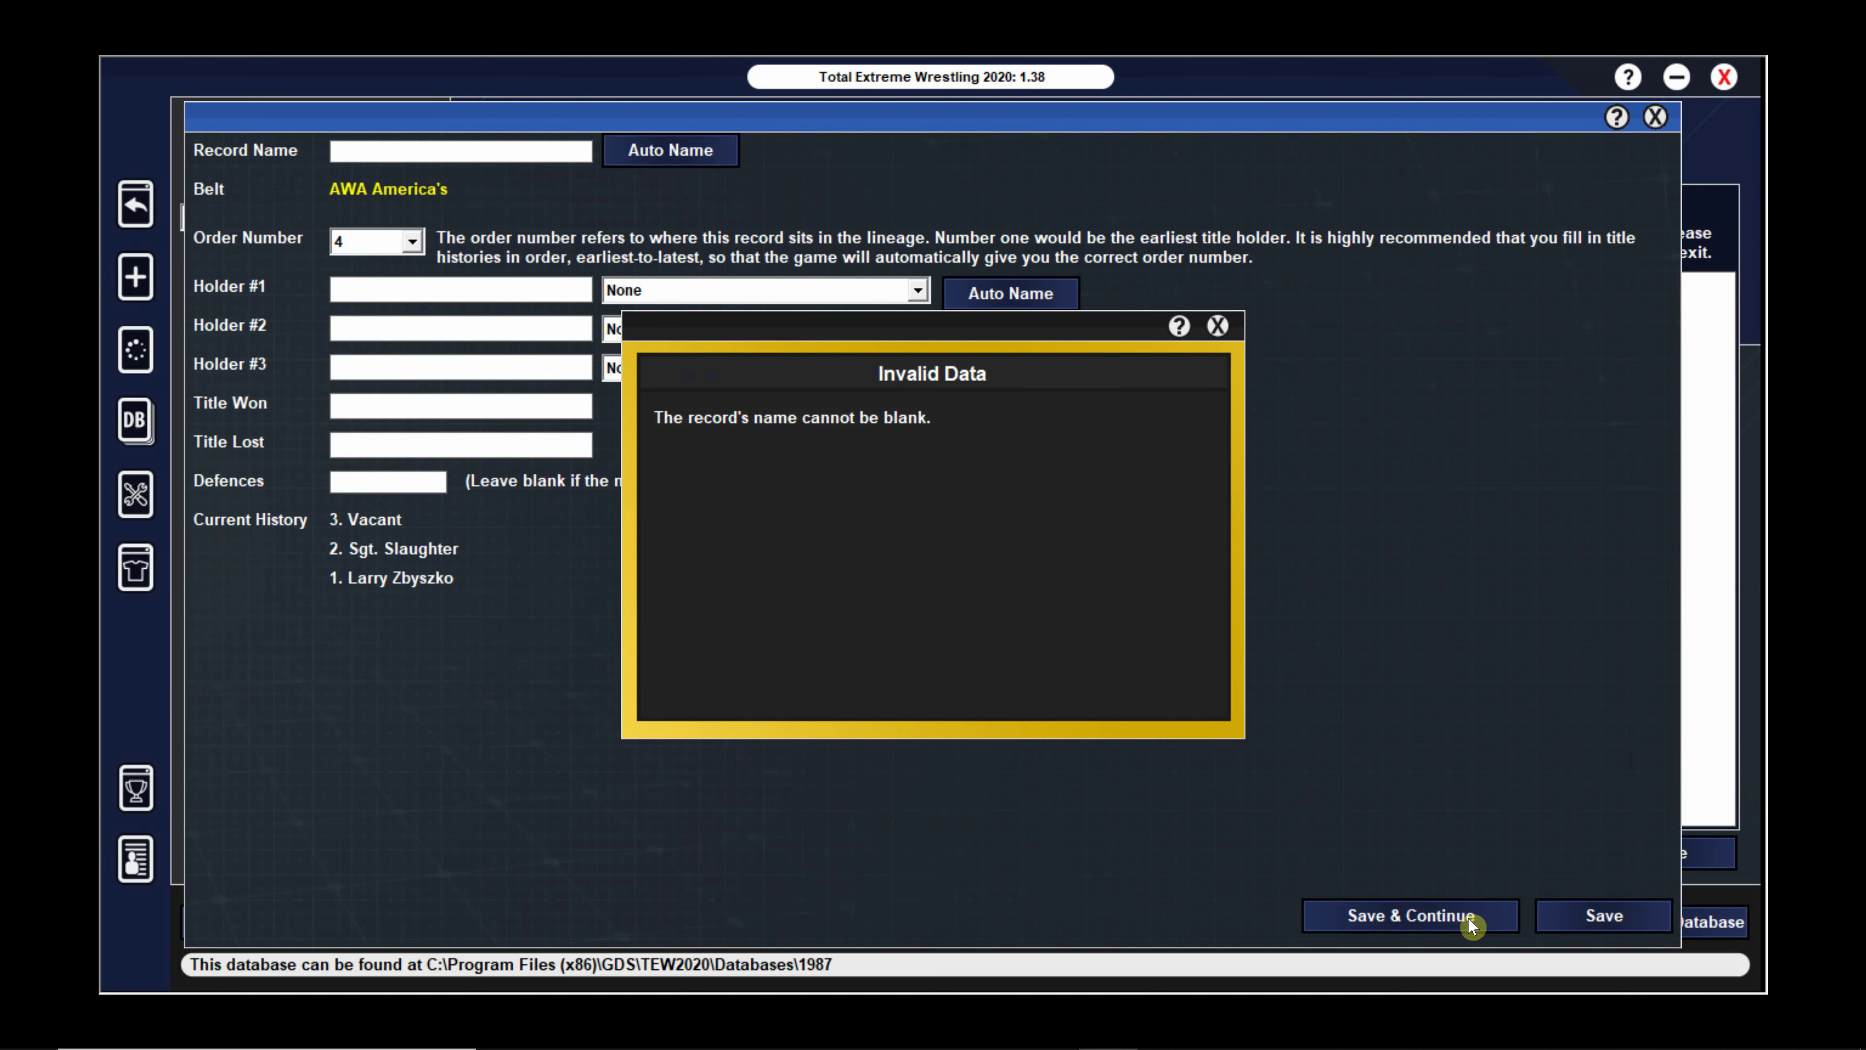
left_click(1220, 327)
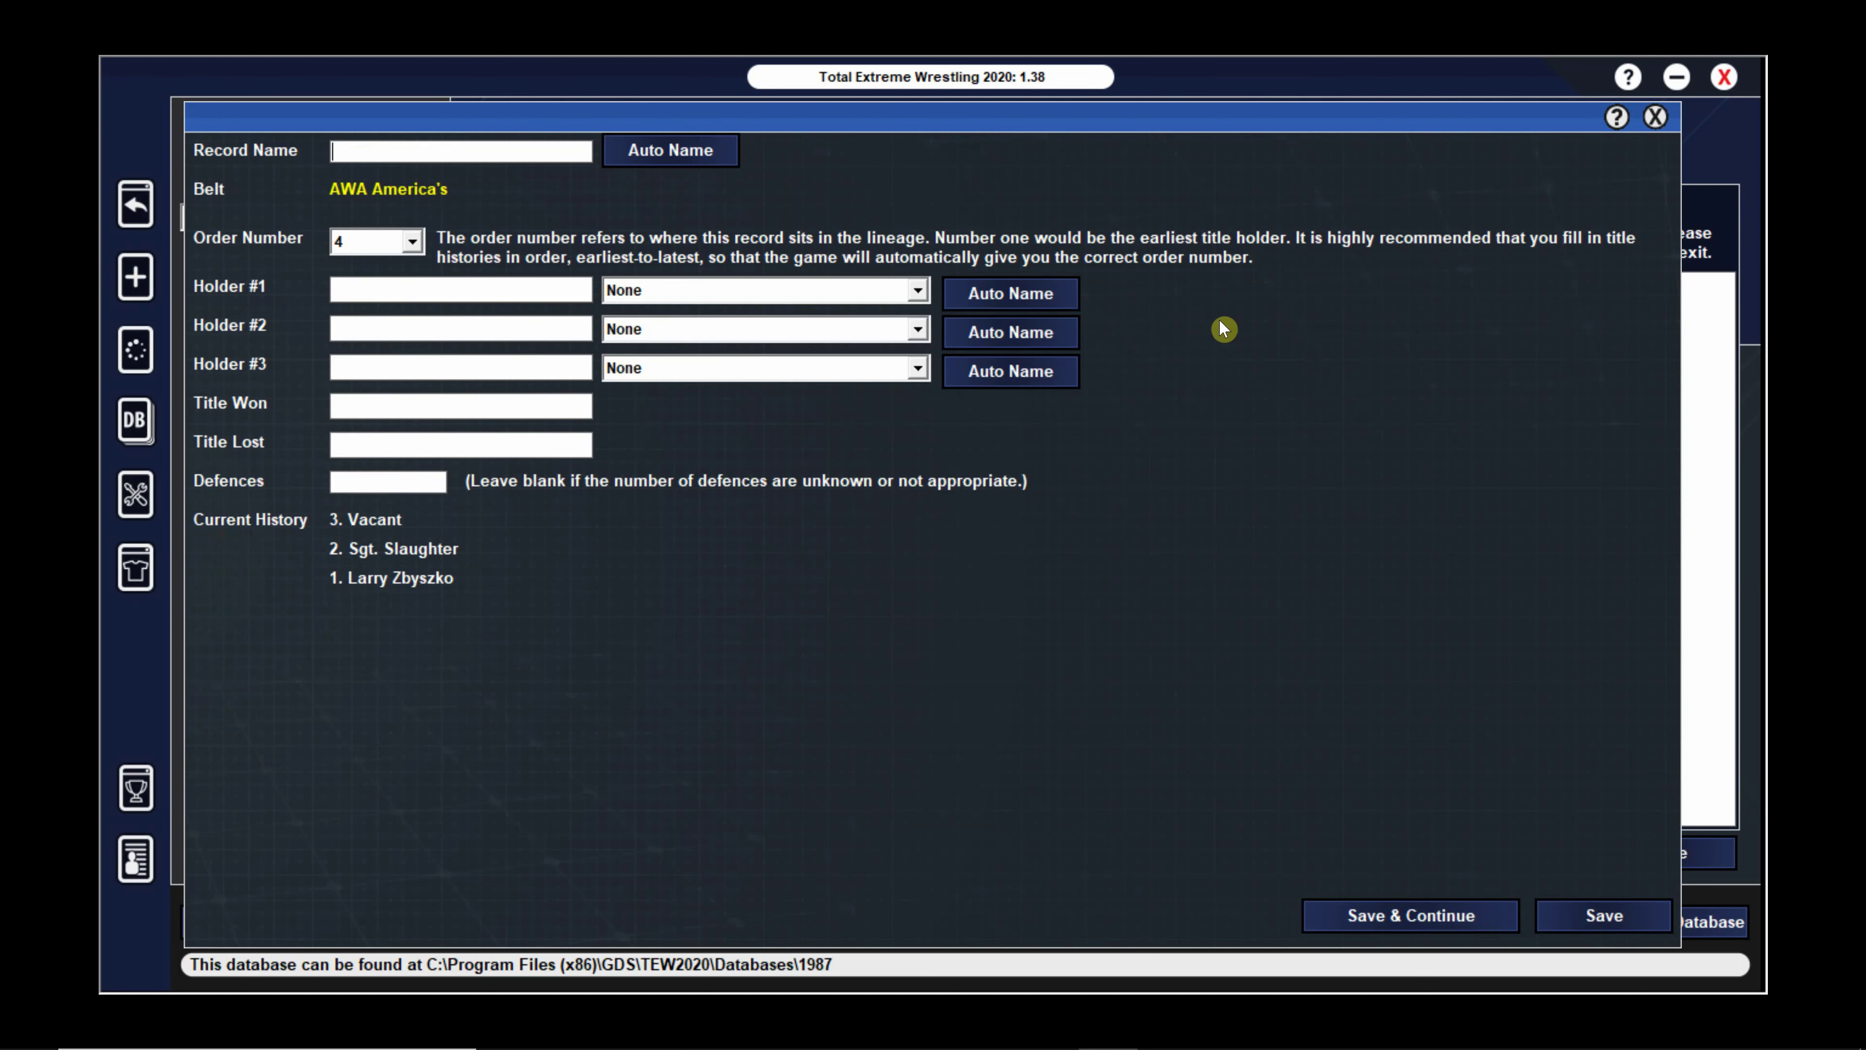
left_click(1655, 116)
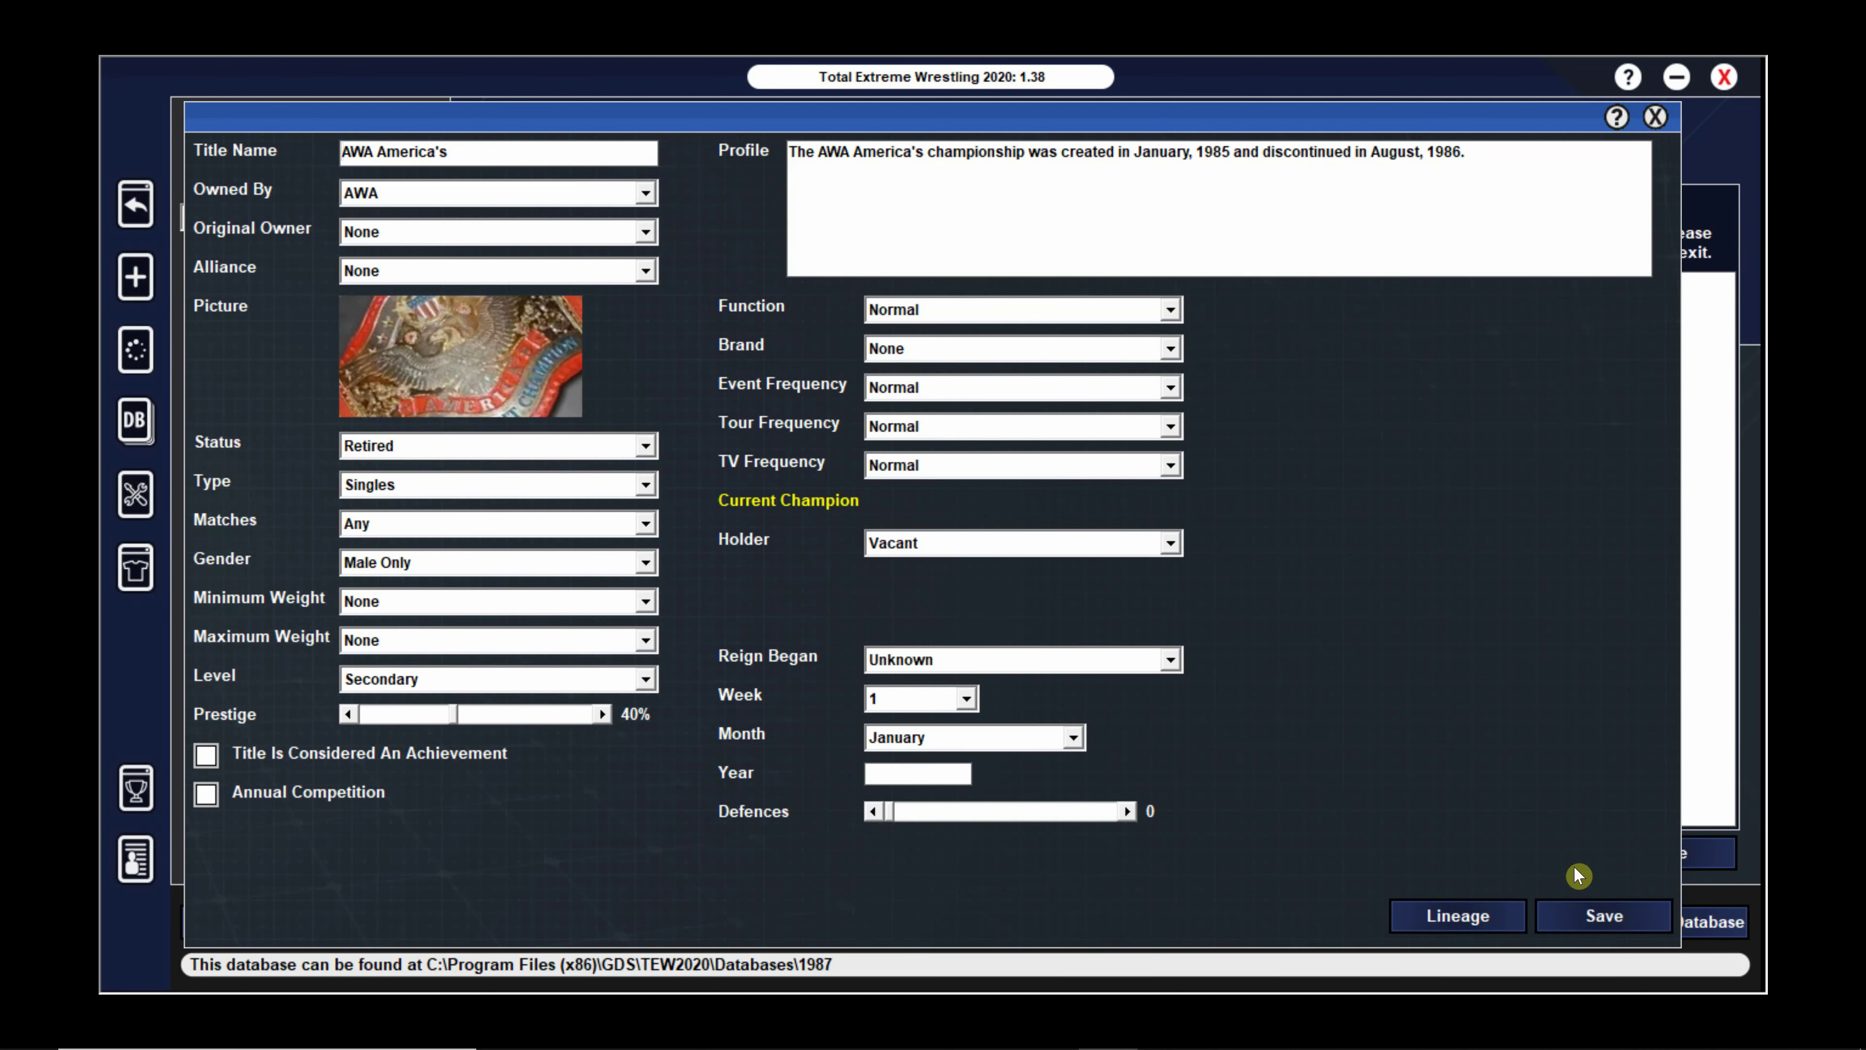
left_click(1664, 117)
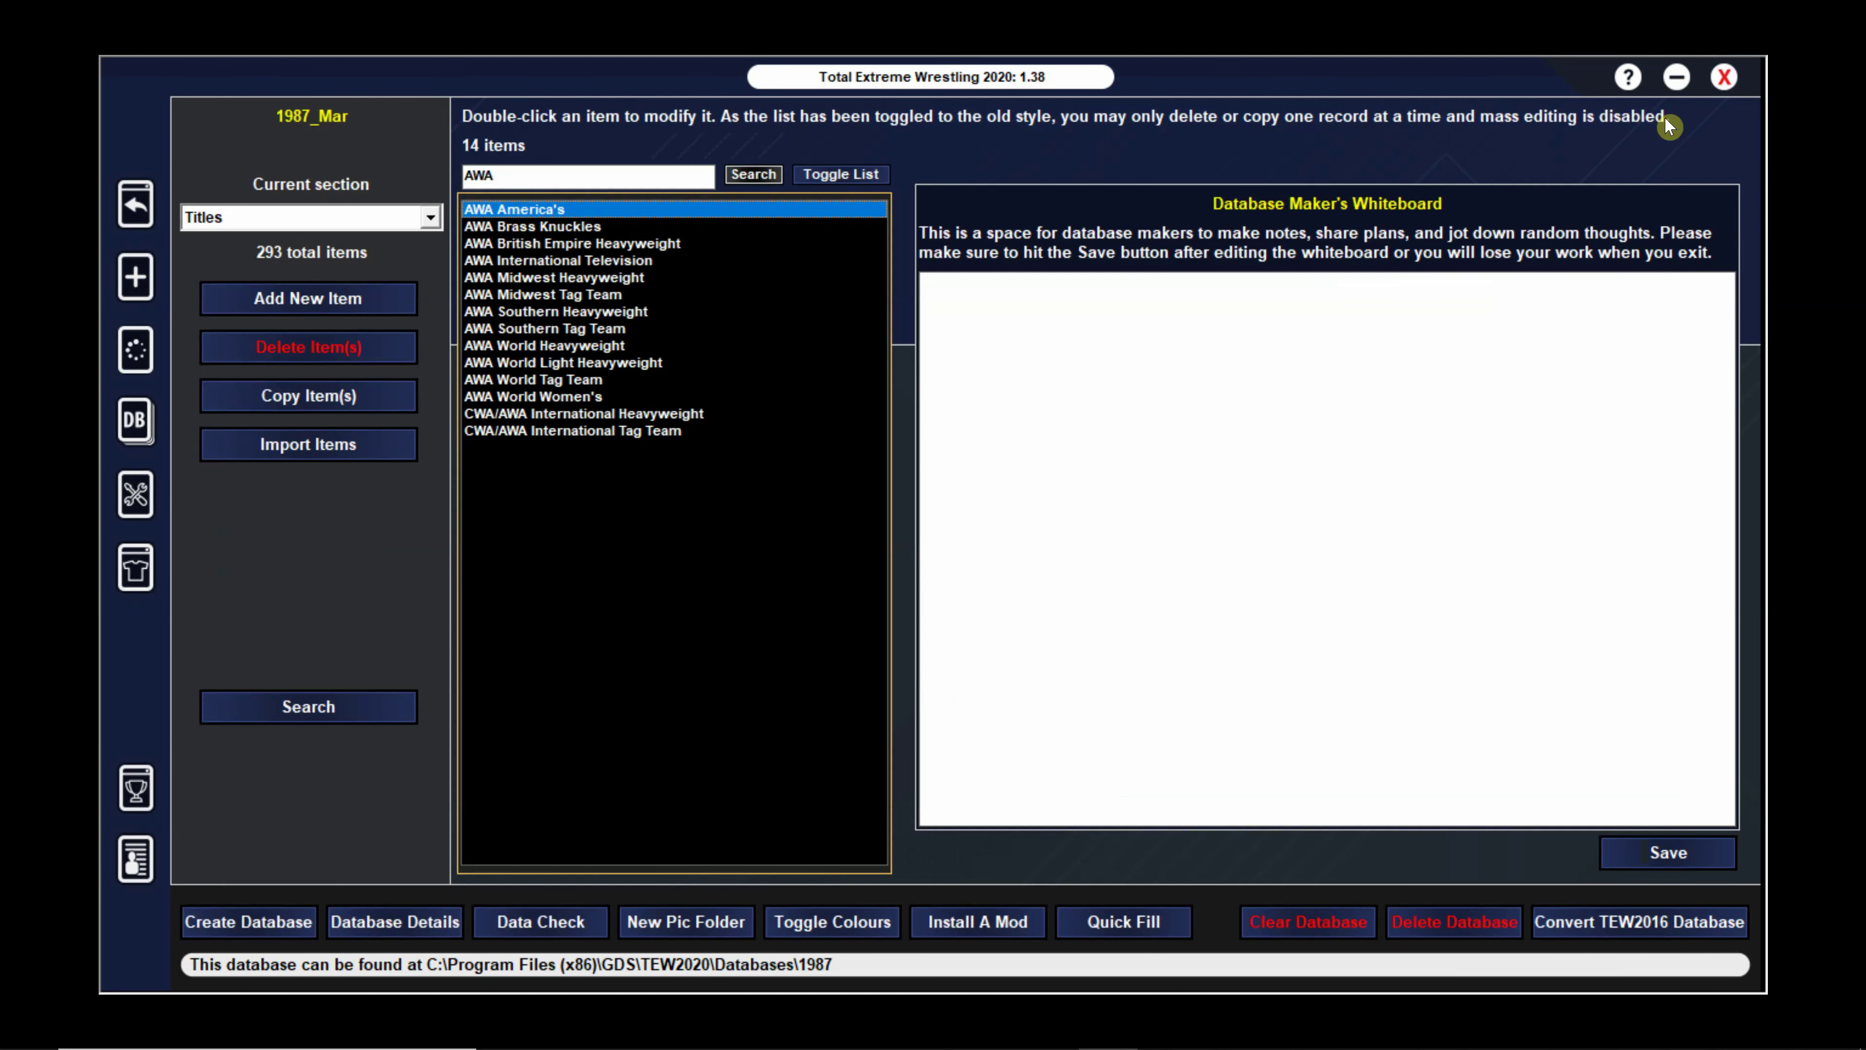
Clear the AWA search text and switch the database section to Workers
left_click_drag(507, 175, 441, 179)
key("BackSpace")
left_click(430, 218)
left_click(379, 366)
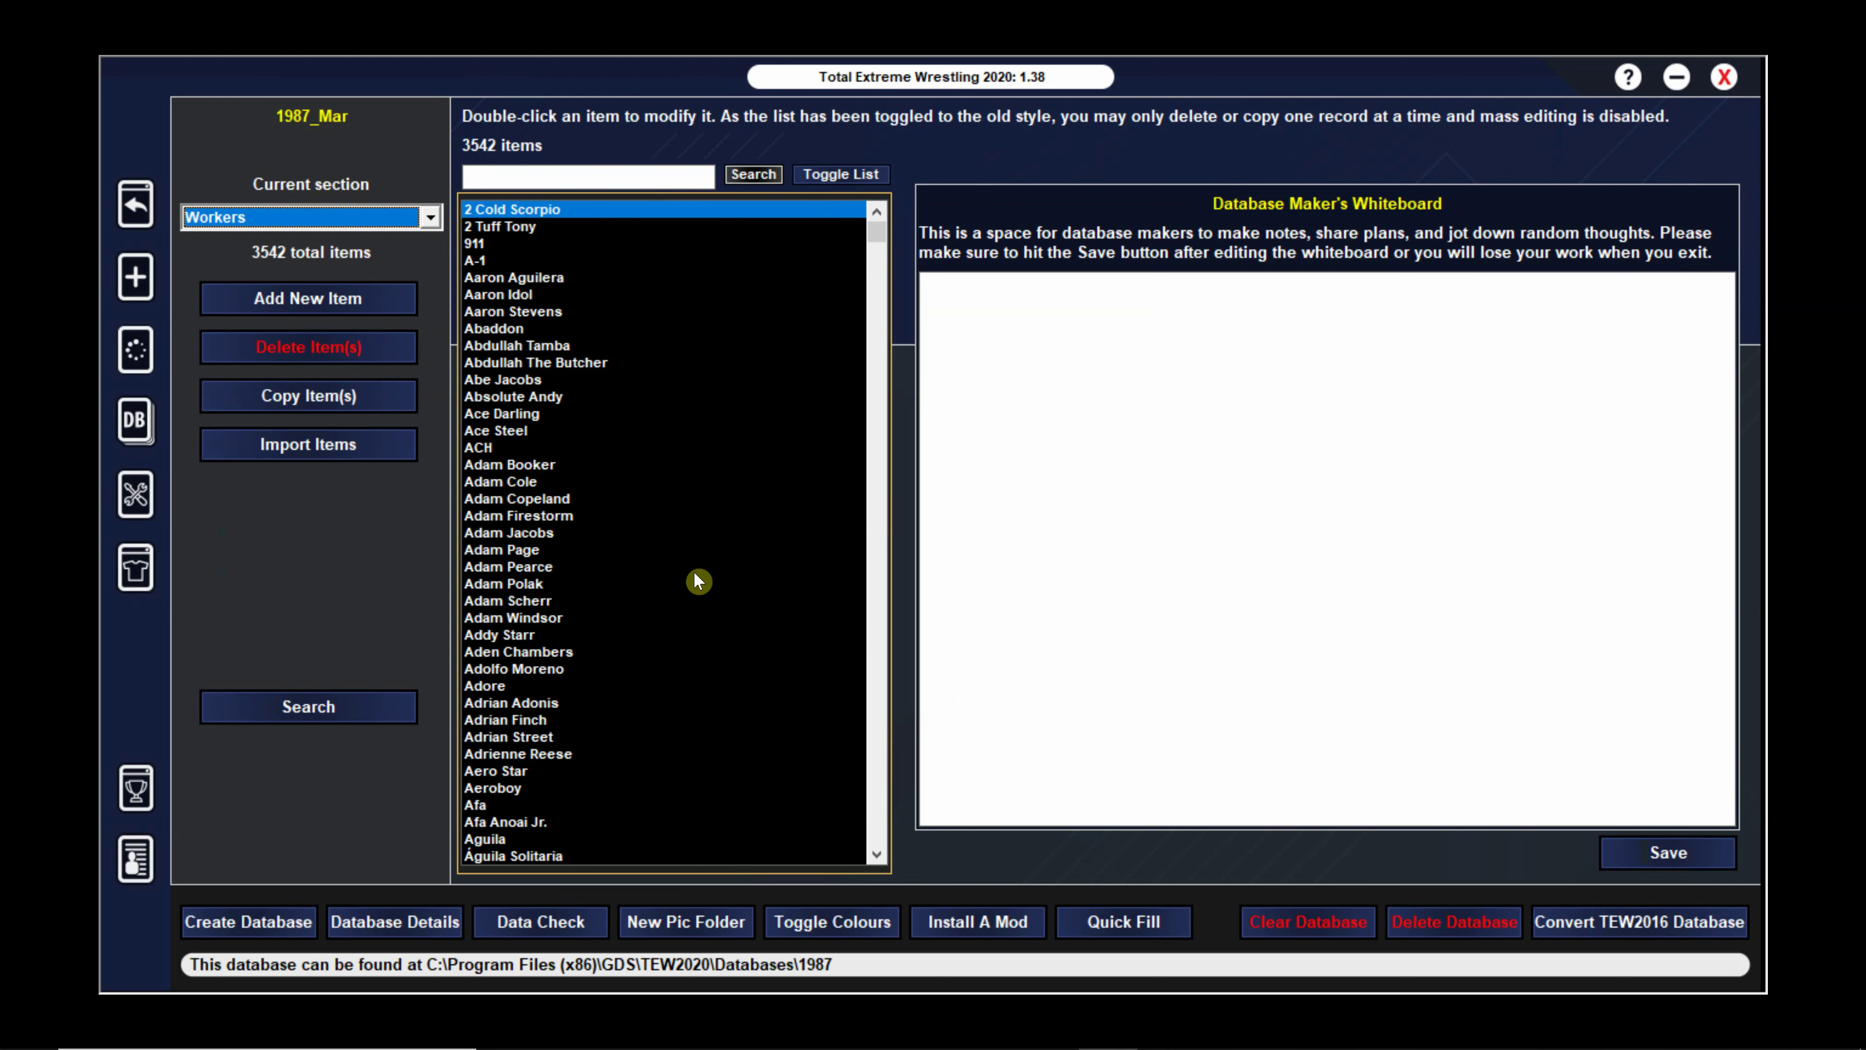
Switch to Notepad to read the list of planned database changes, then return to Total Extreme Wrestling 2020
mouse_move(987, 1026)
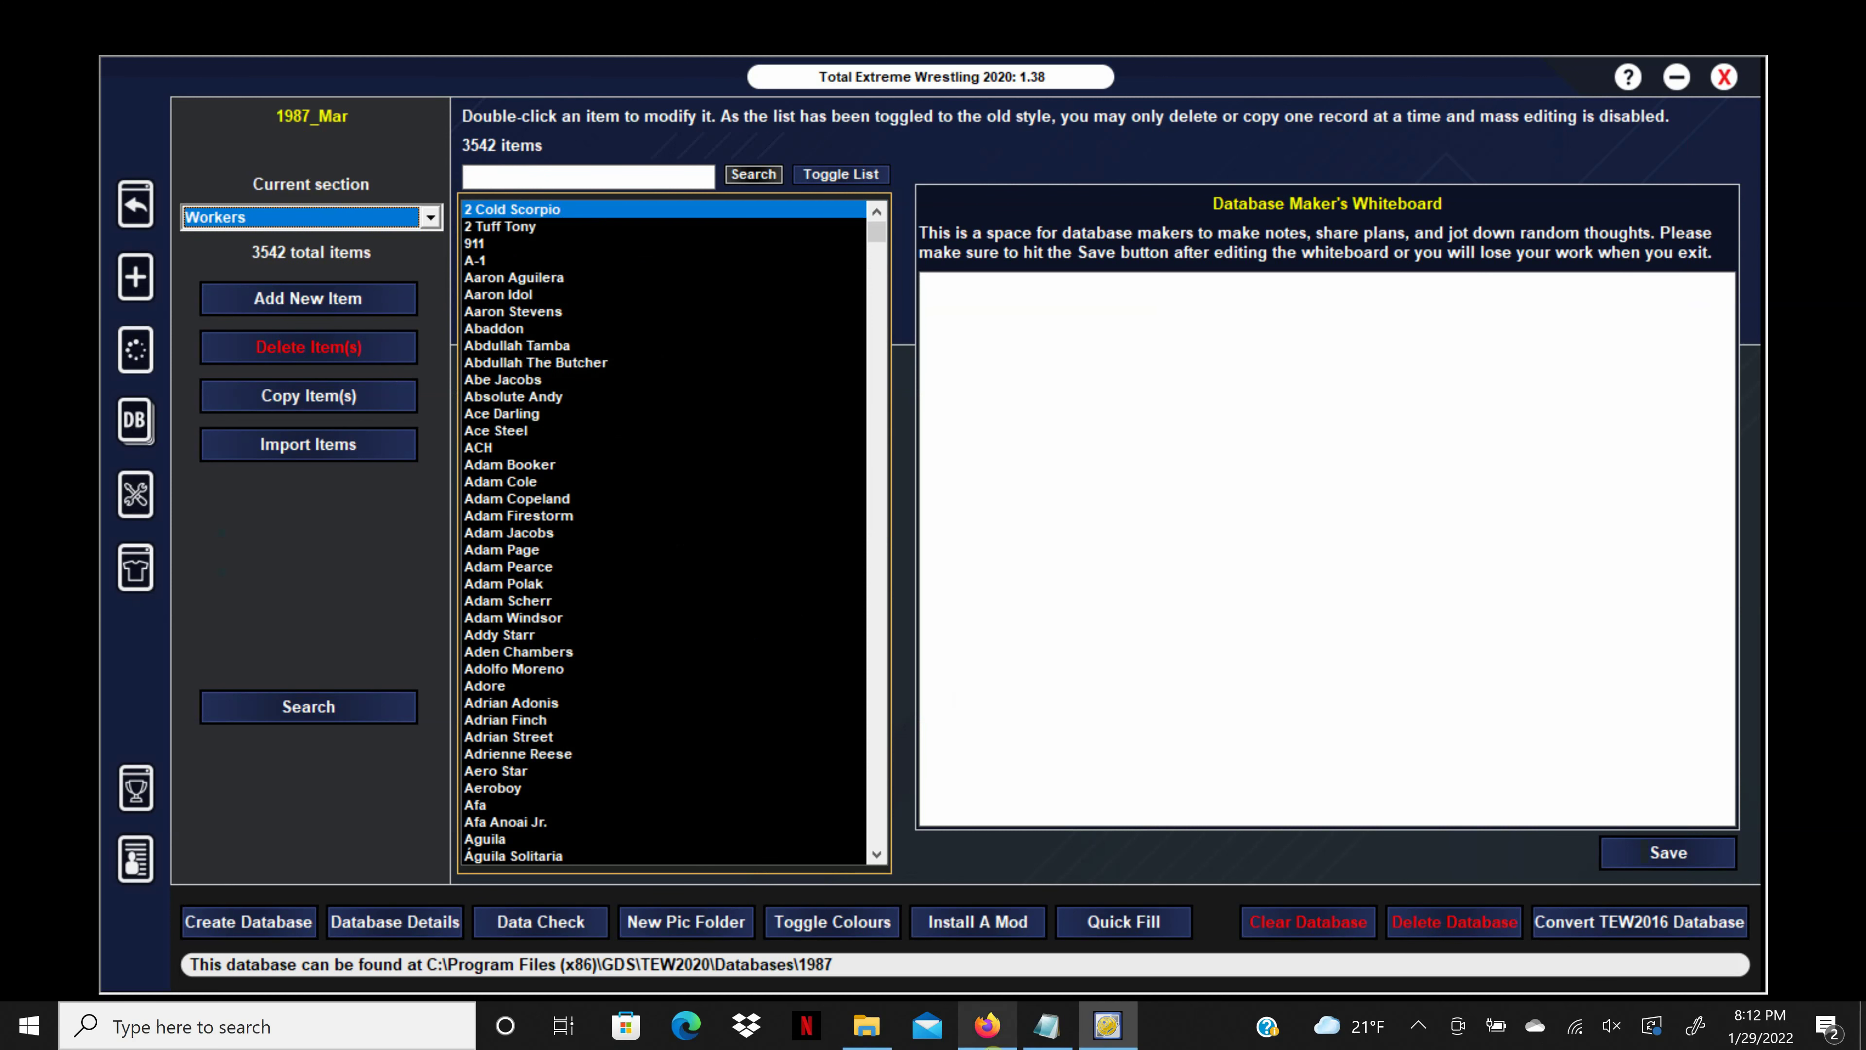
left_click(1047, 1036)
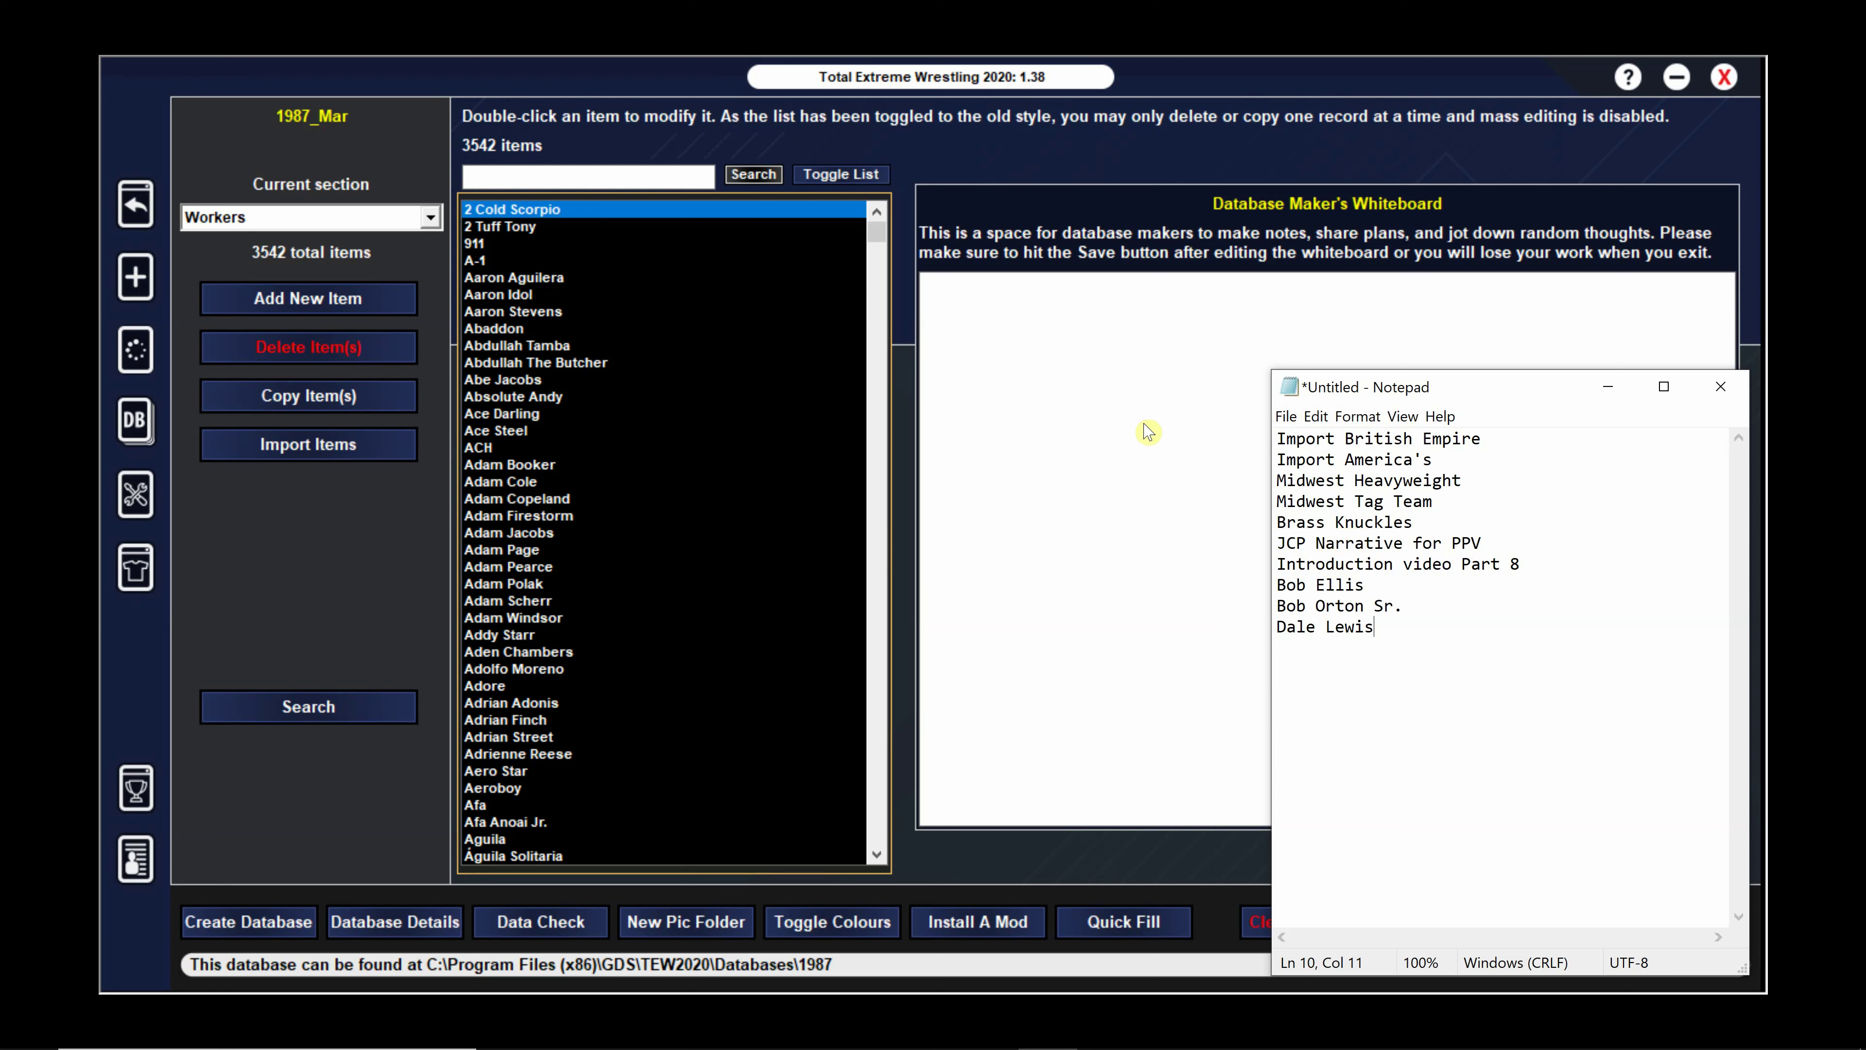
left_click(646, 96)
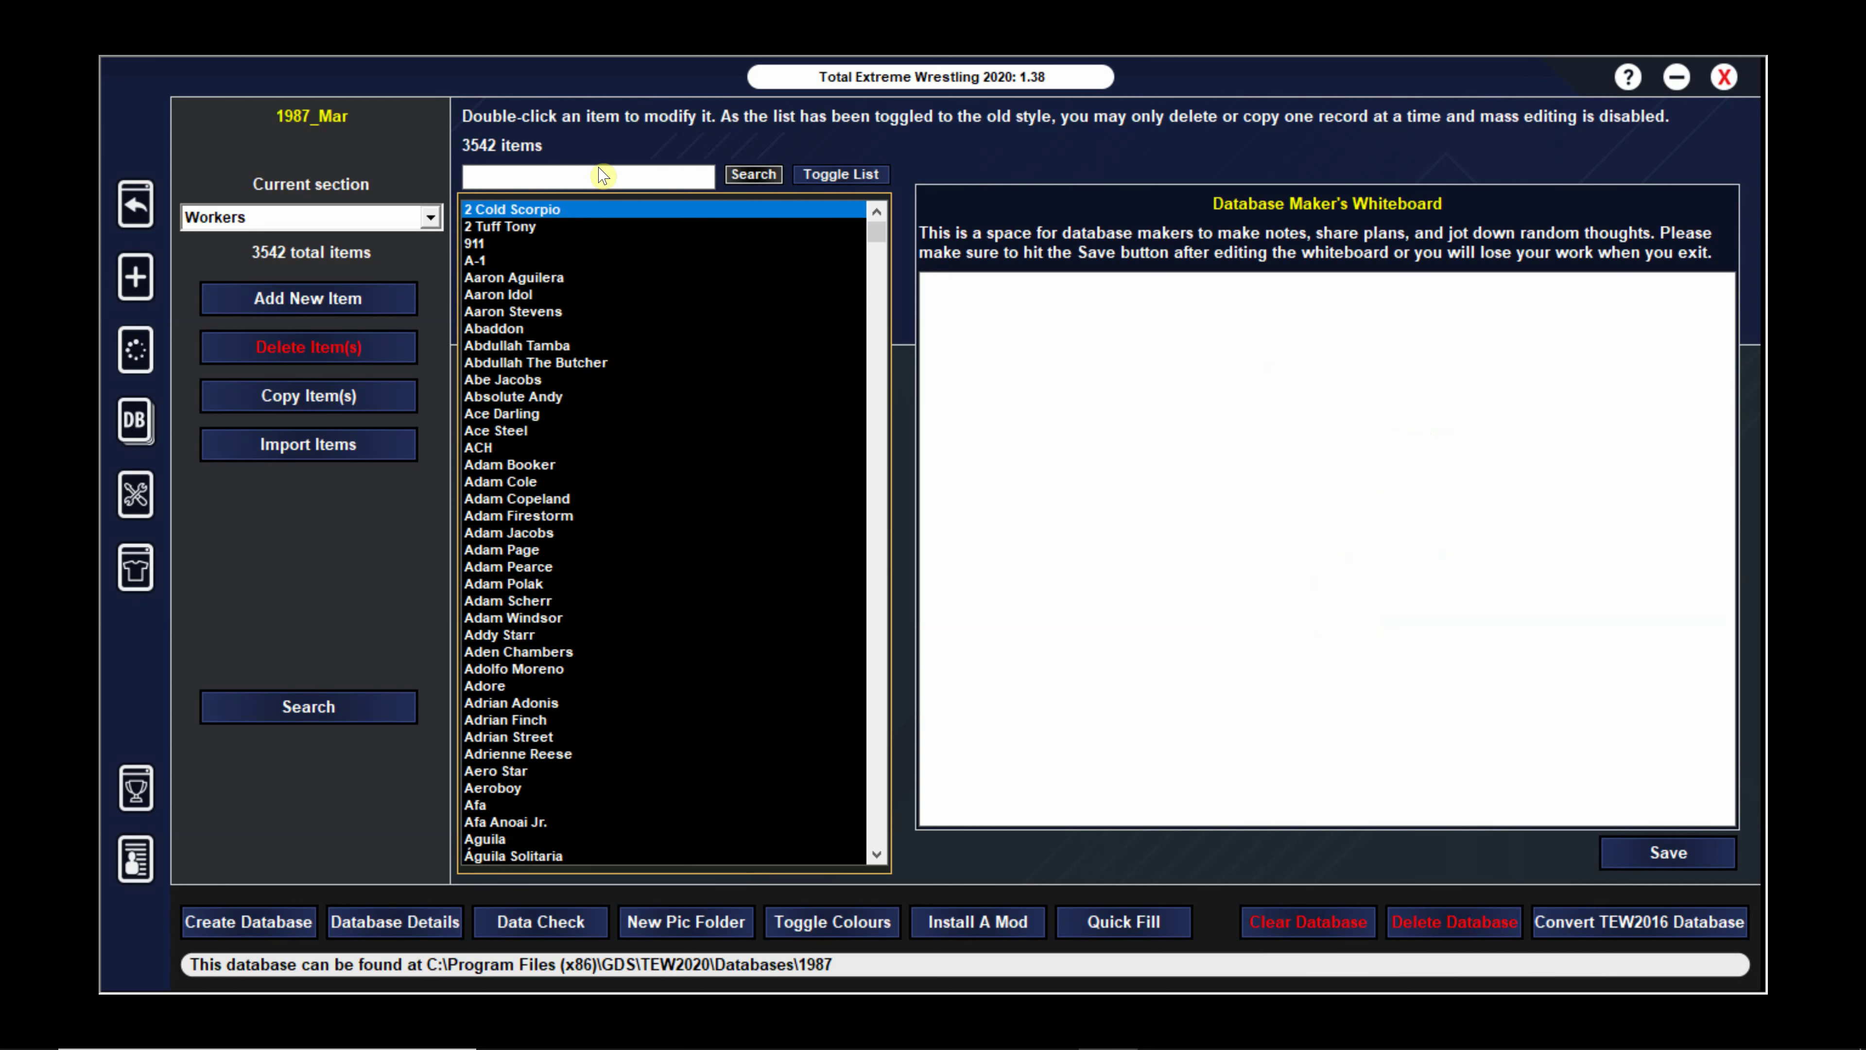
Switch the current database section from Workers to Narratives
left_click(430, 217)
scroll(432, 228, "up", 2)
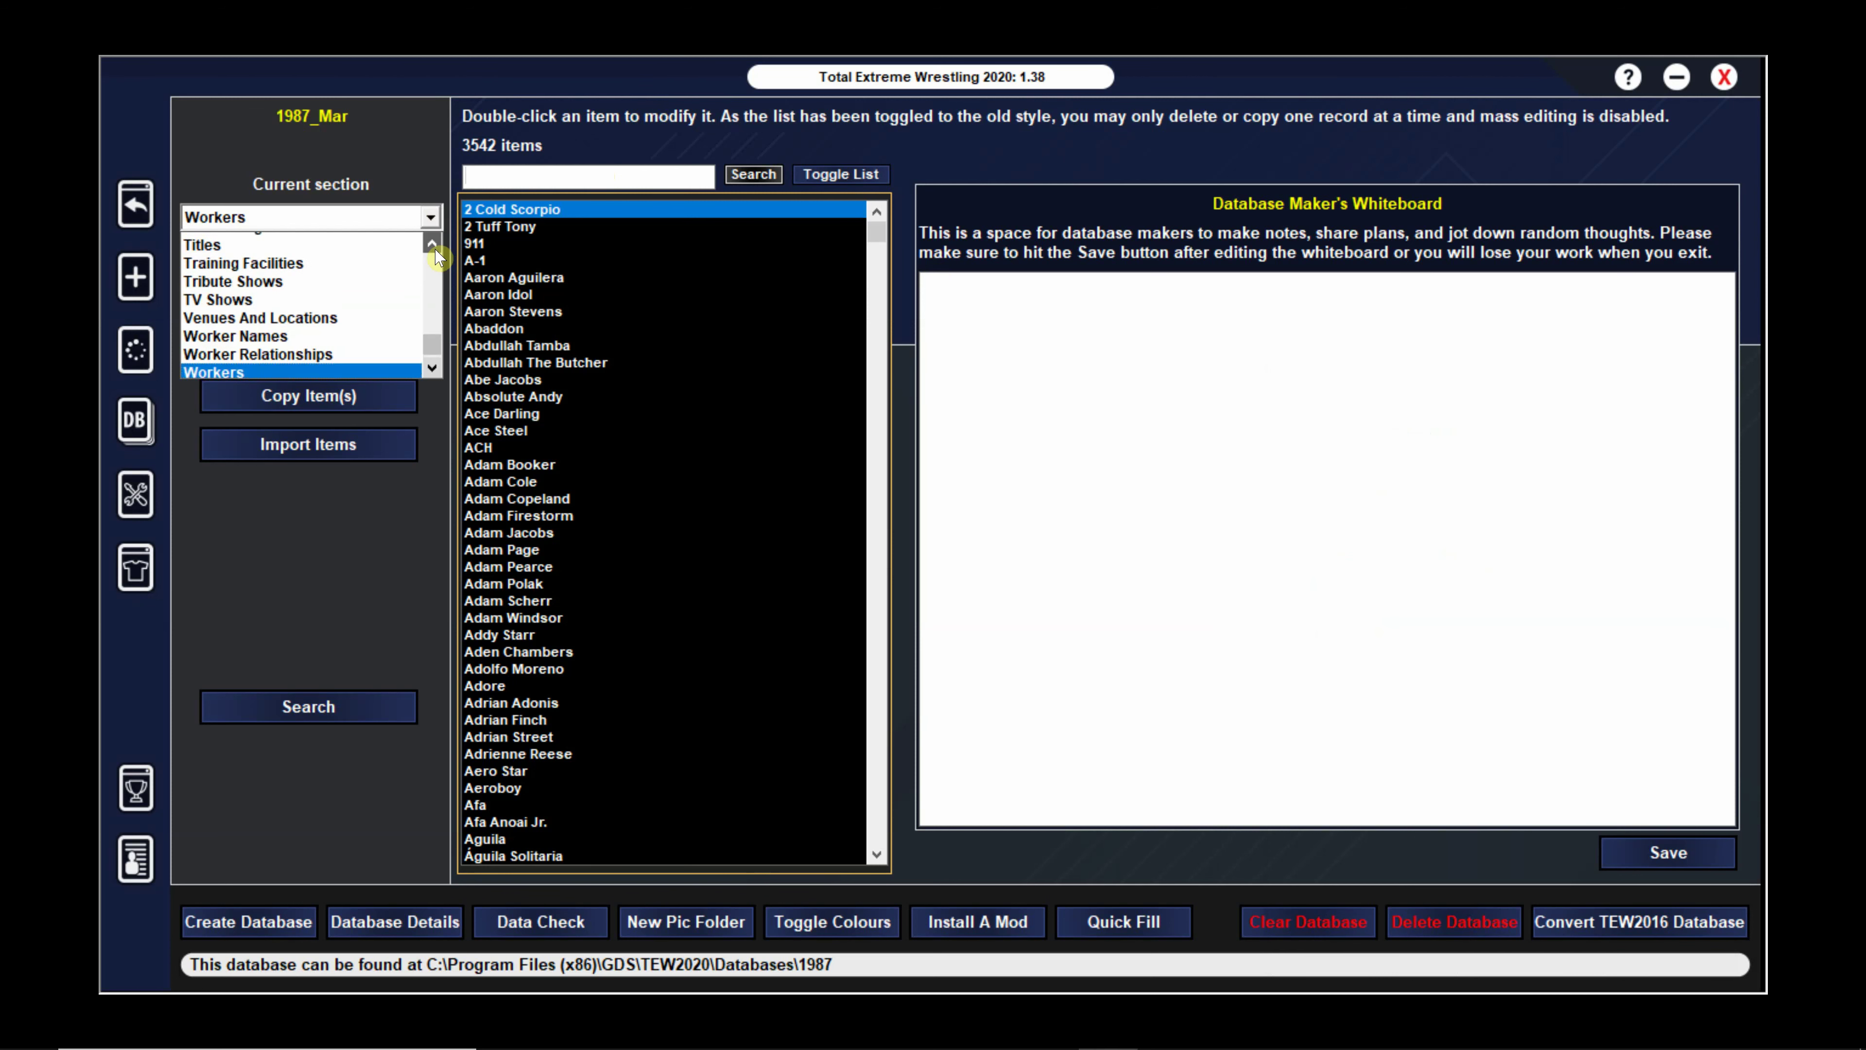
scroll(436, 253, "up", 4)
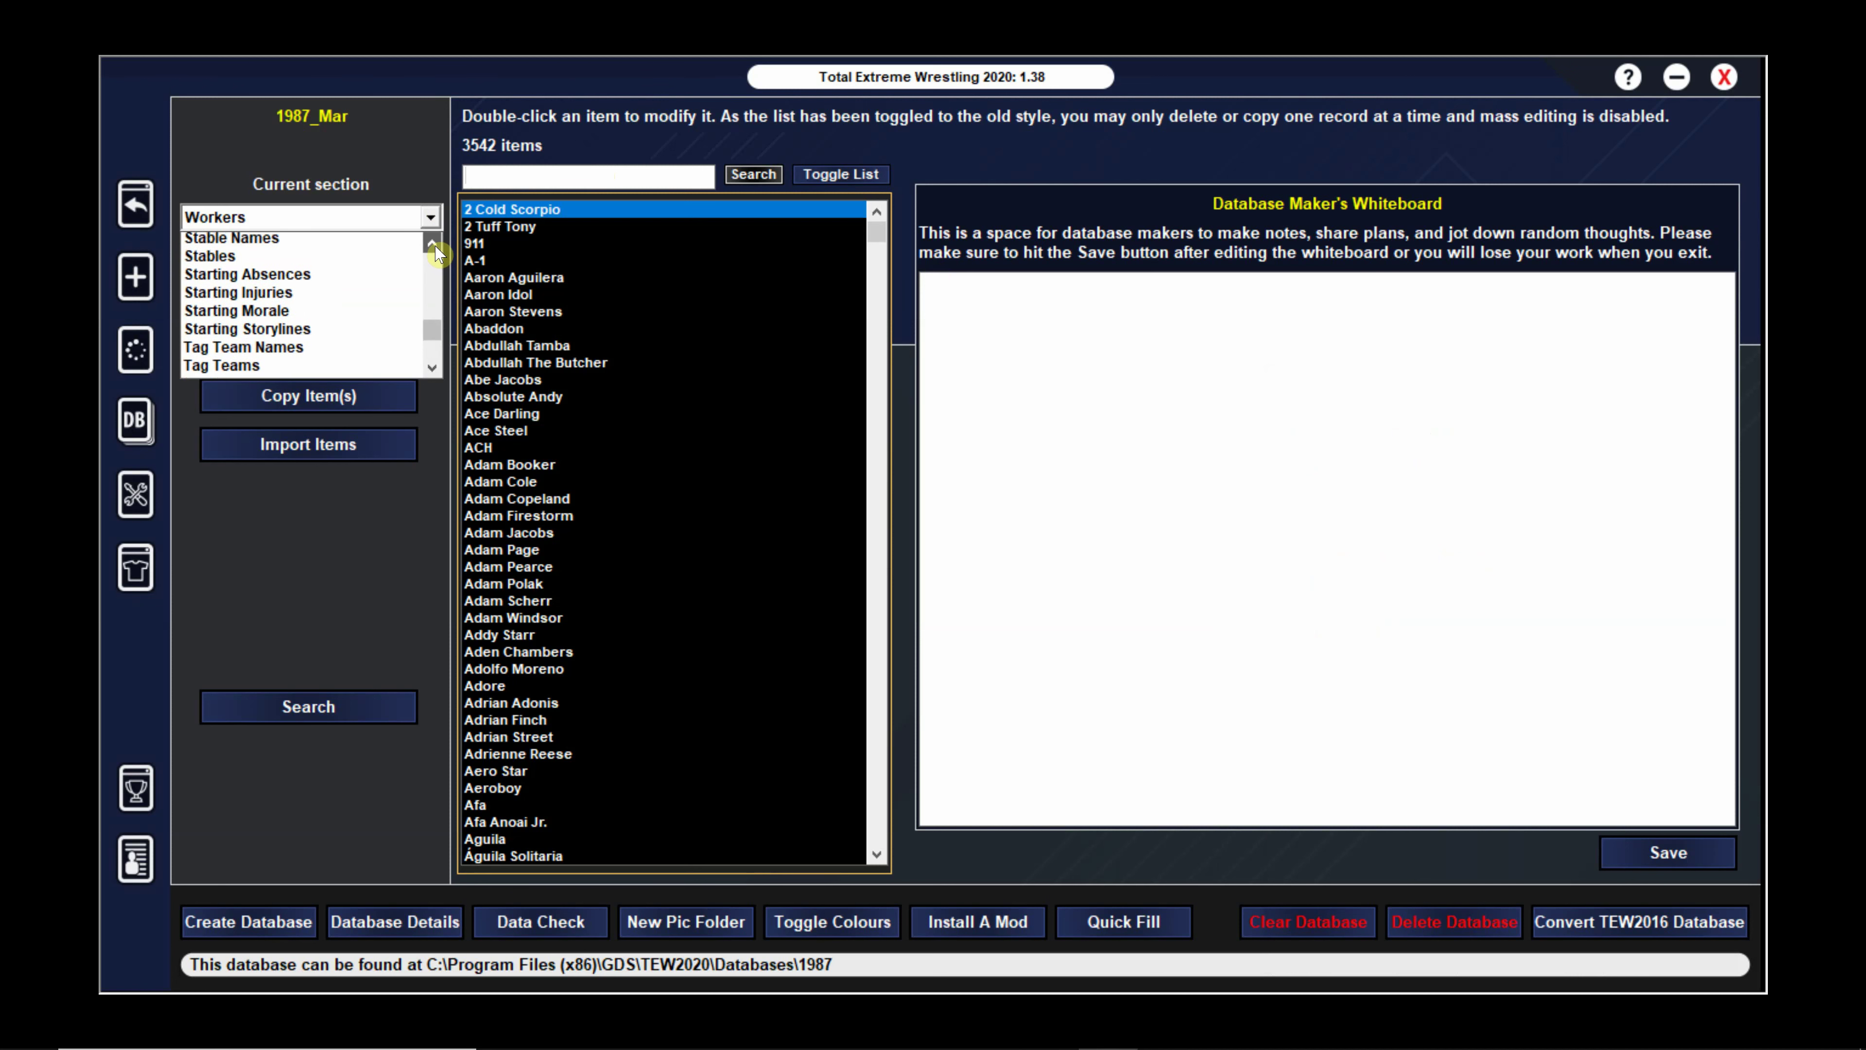
scroll(436, 253, "up", 3)
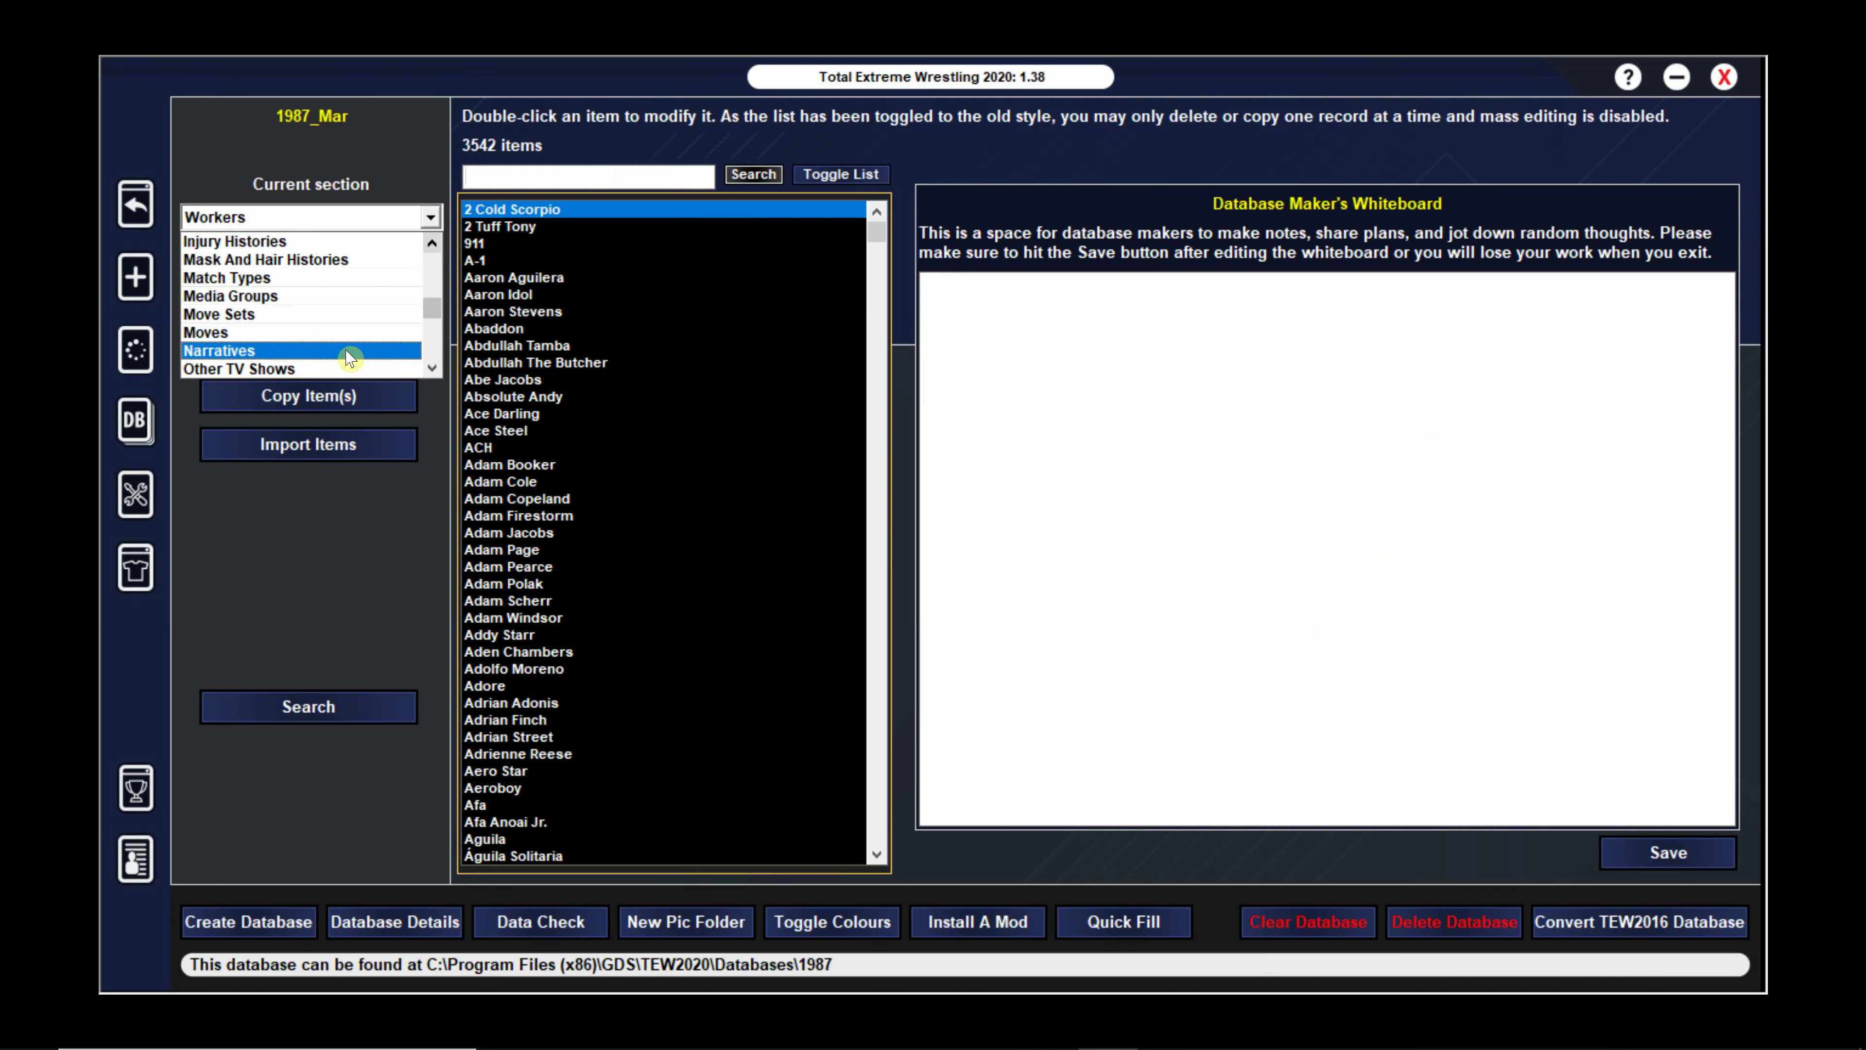
left_click(344, 356)
Search the narratives for "nwa", then replace the search text with "jcp"
left_click(602, 177)
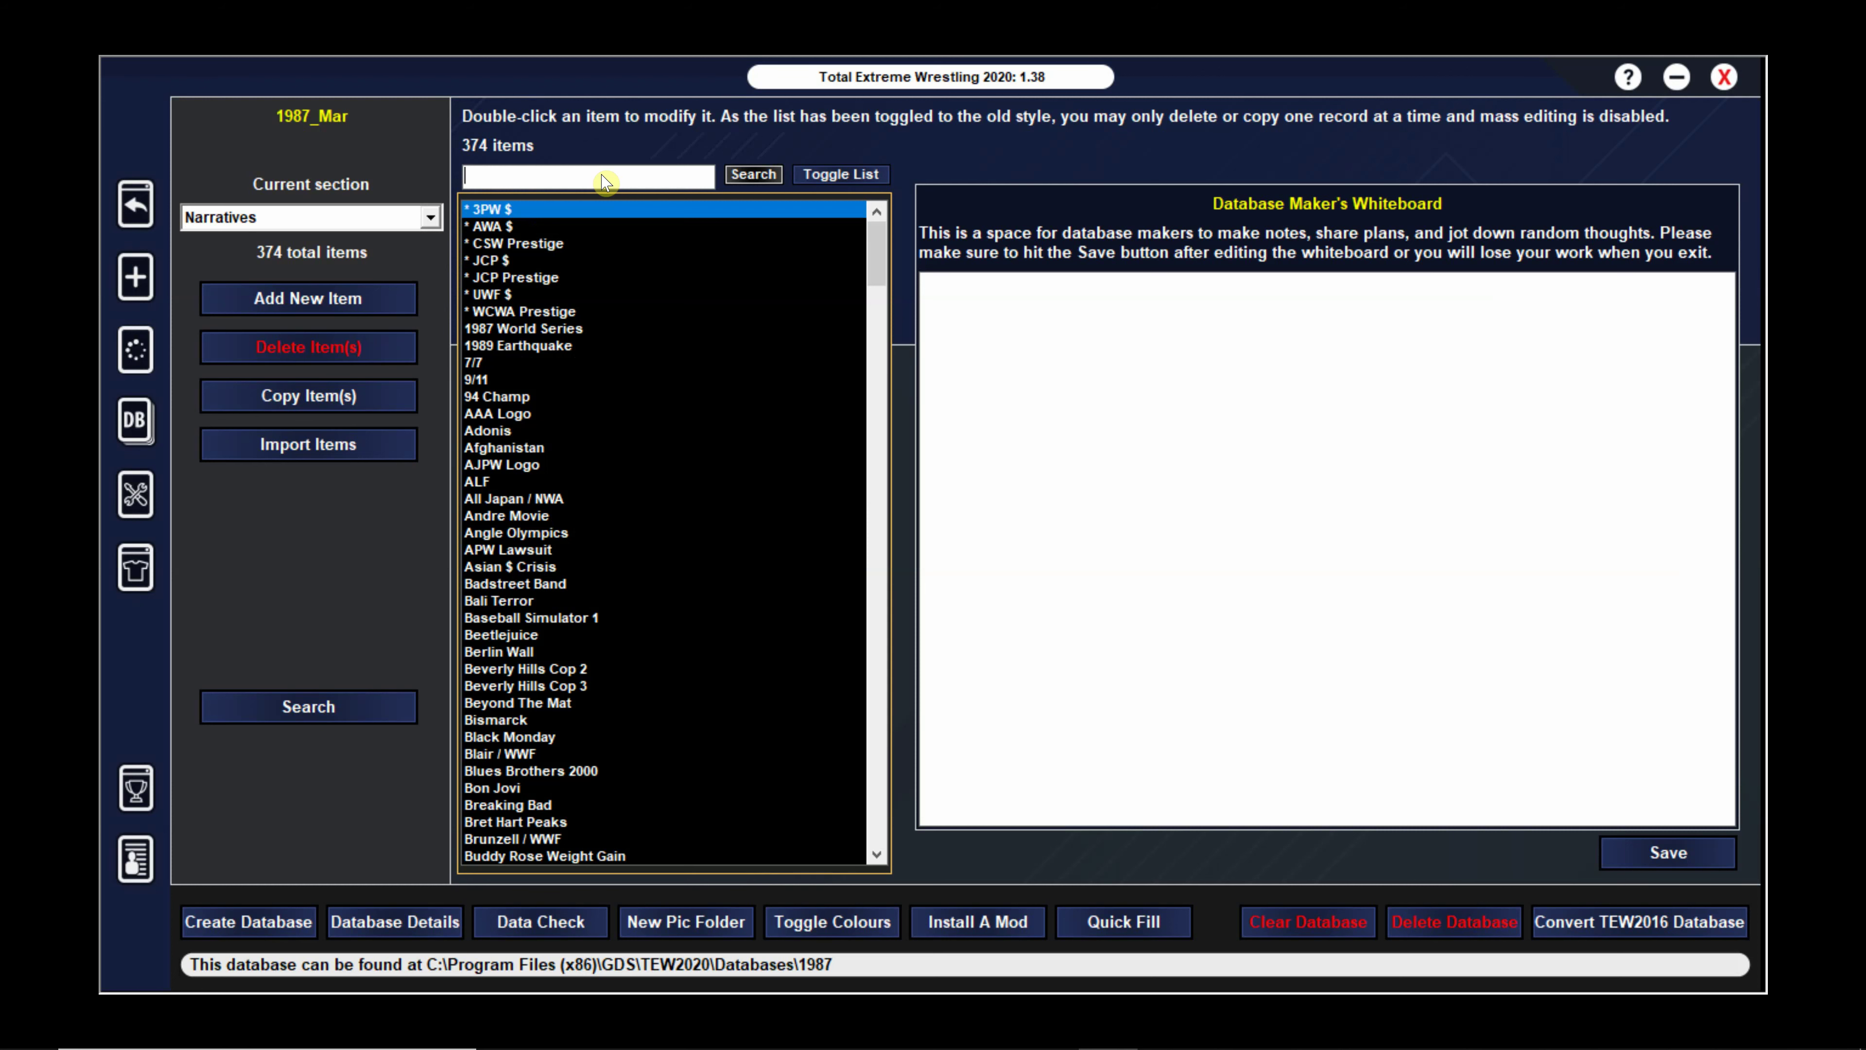
type("nwa")
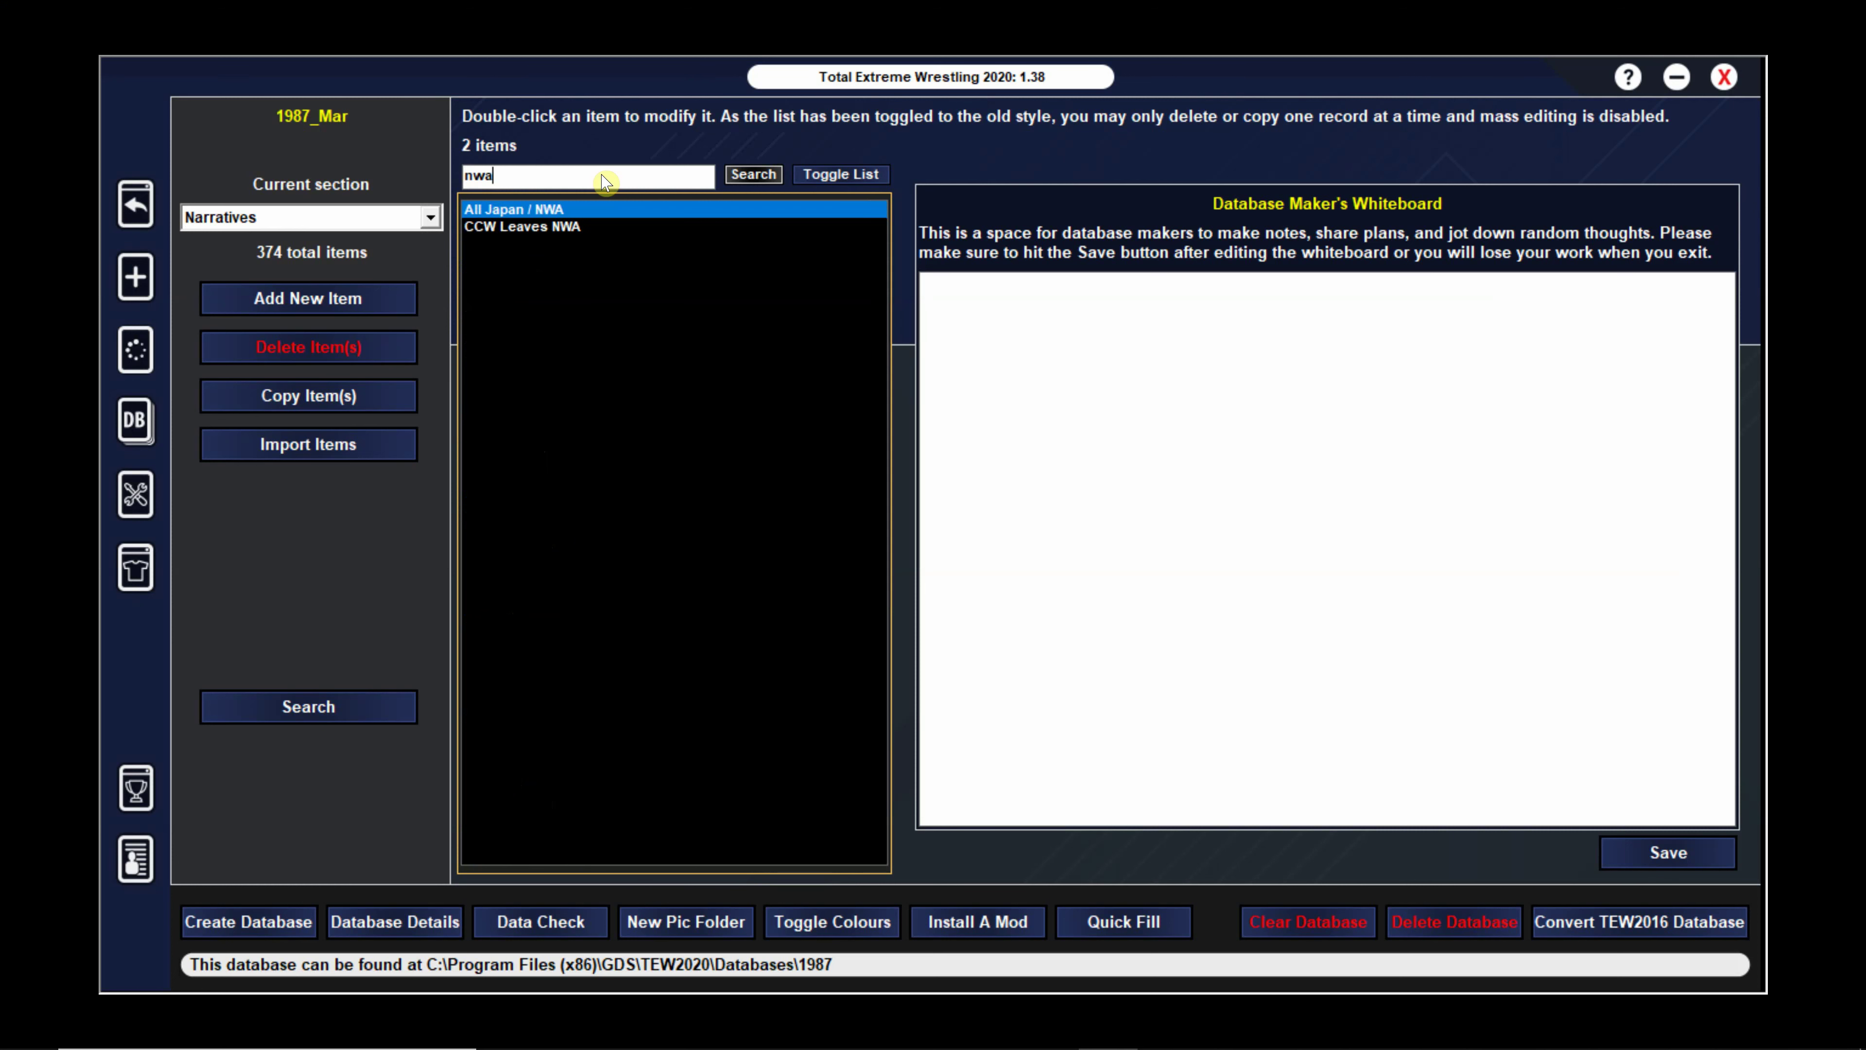
key("BackSpace")
key("BackSpace")
key("BackSpace")
type("jcp")
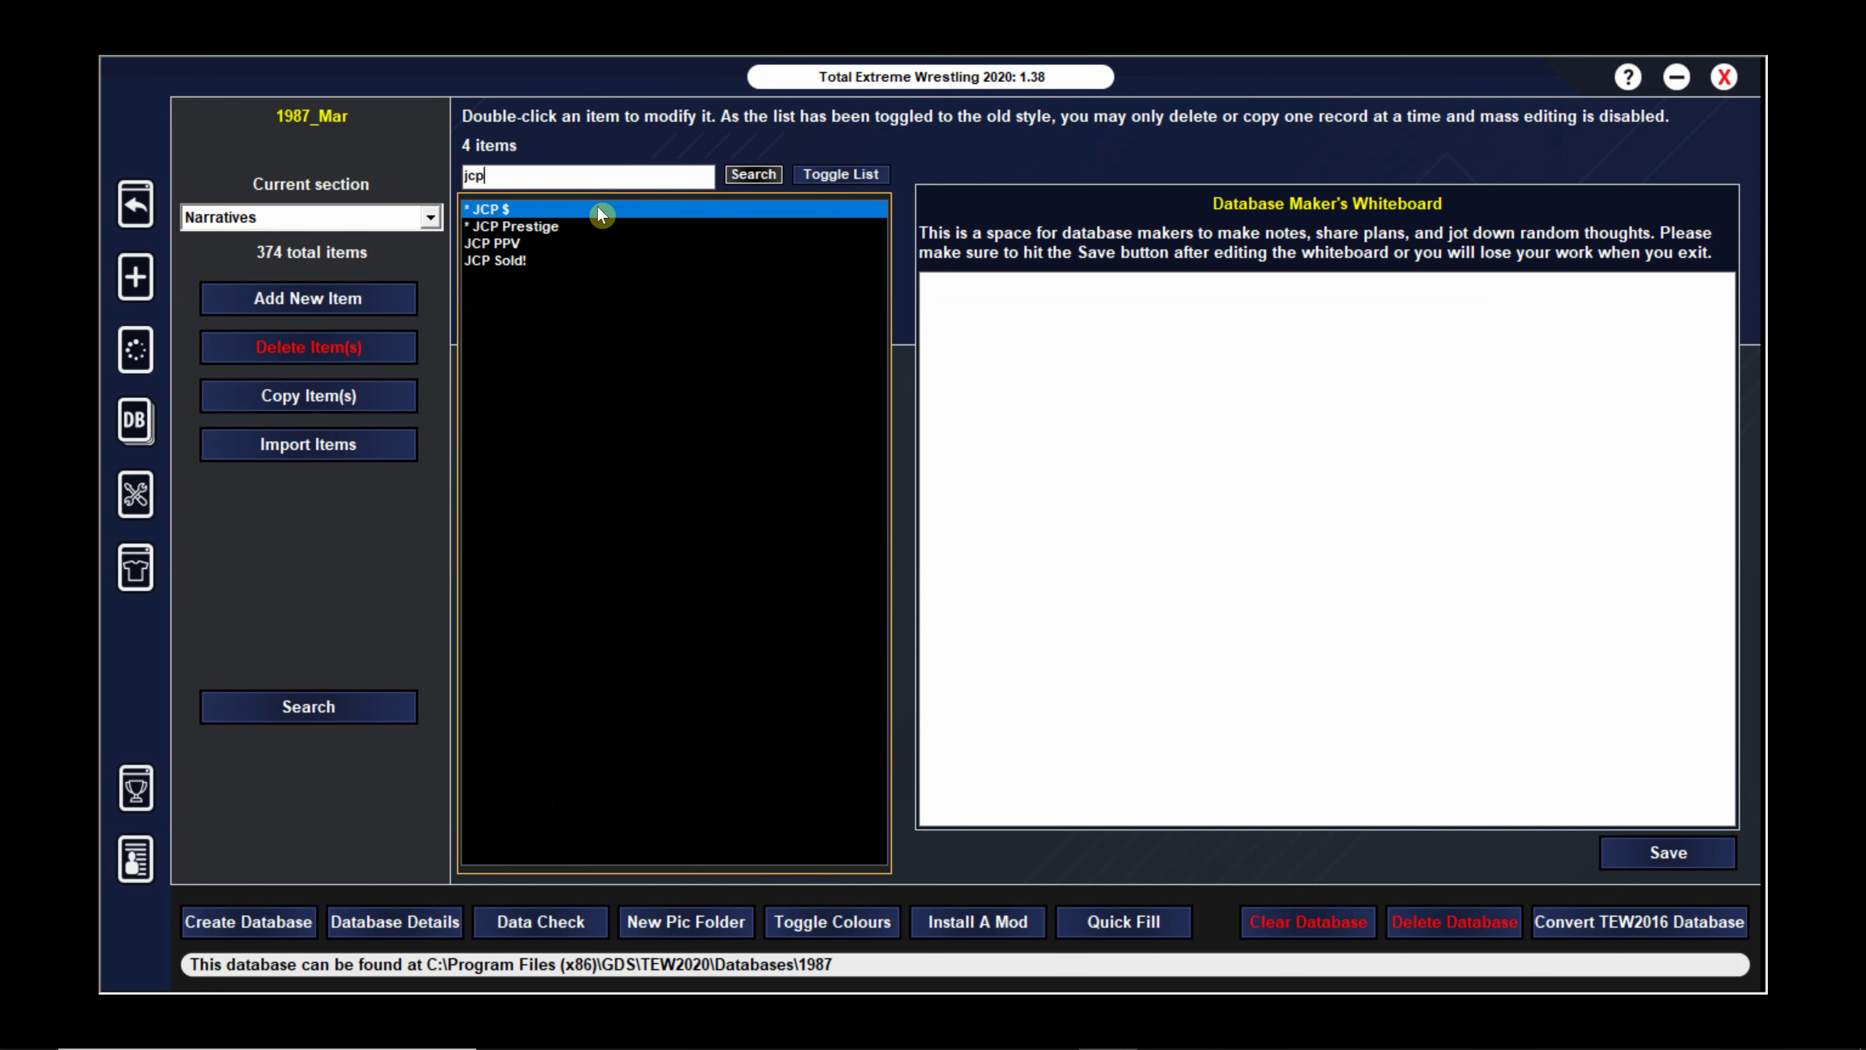
Review the JCP PPV narrative's trigger date, story and effects, then save the record
left_click(521, 246)
double_click(520, 247)
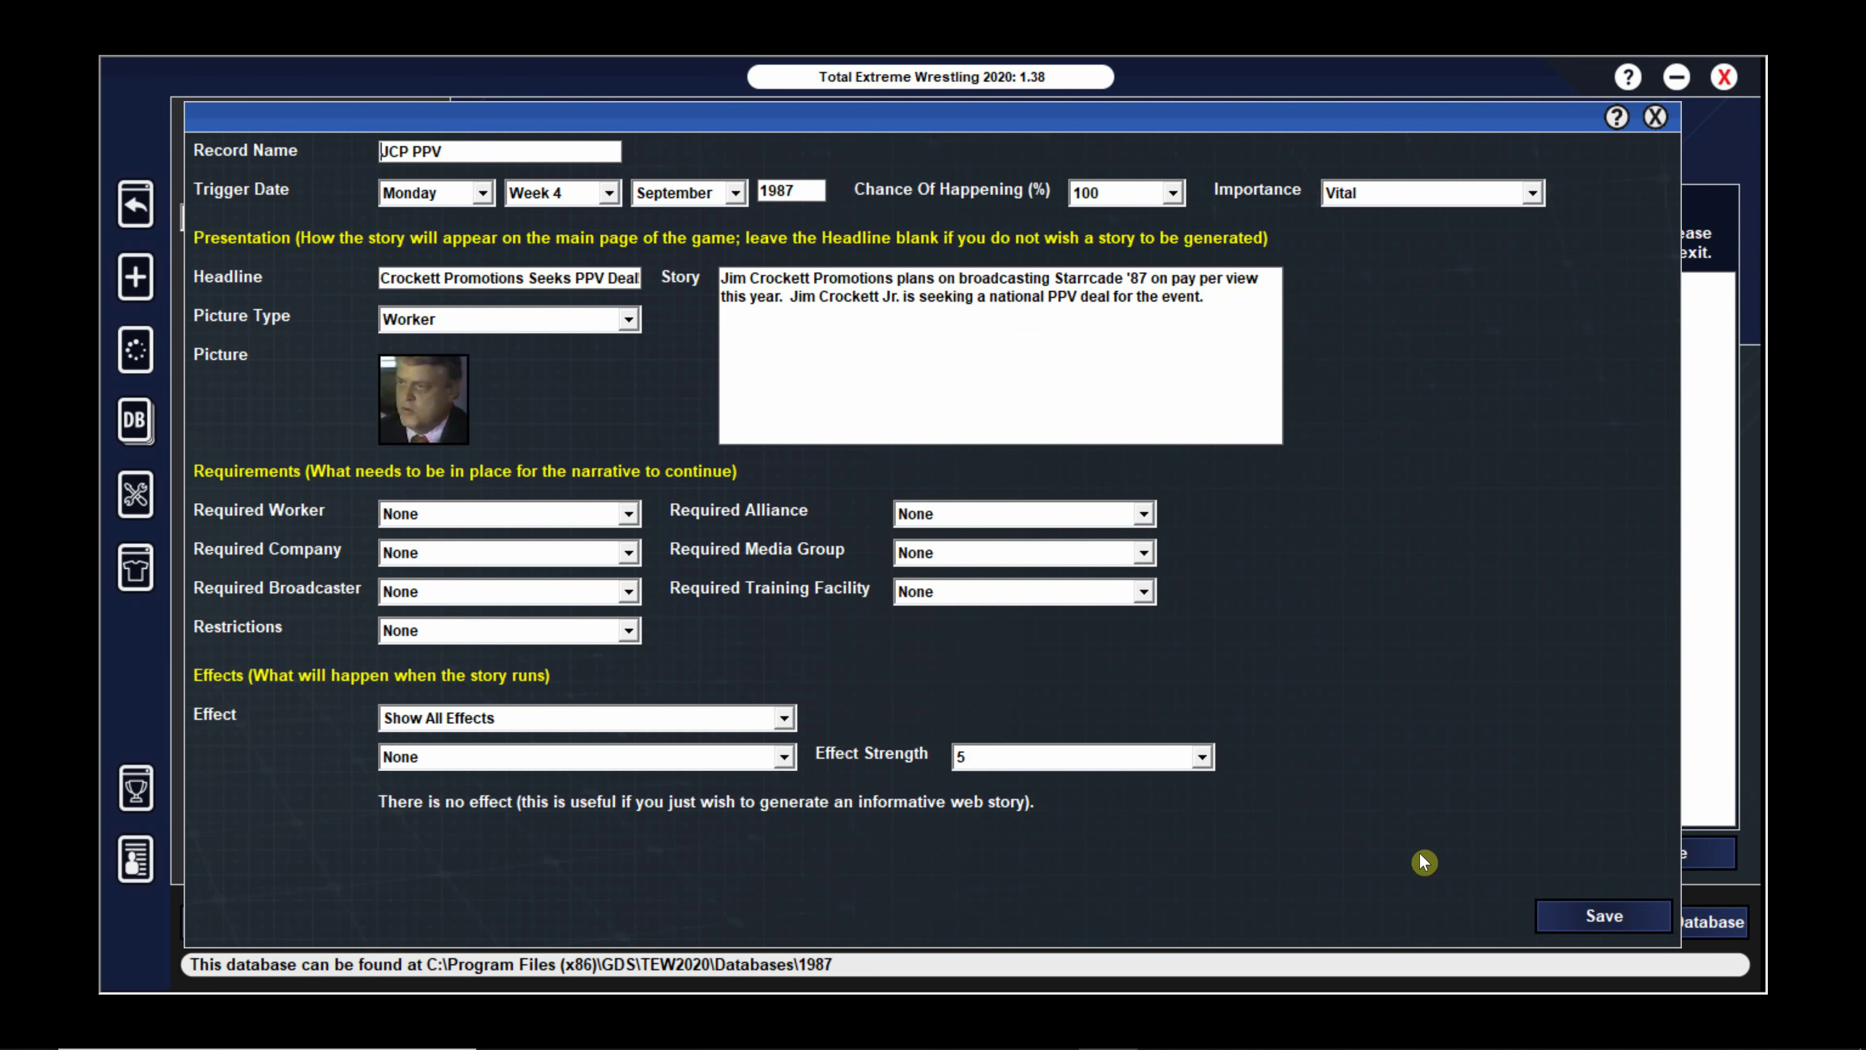
left_click(1638, 924)
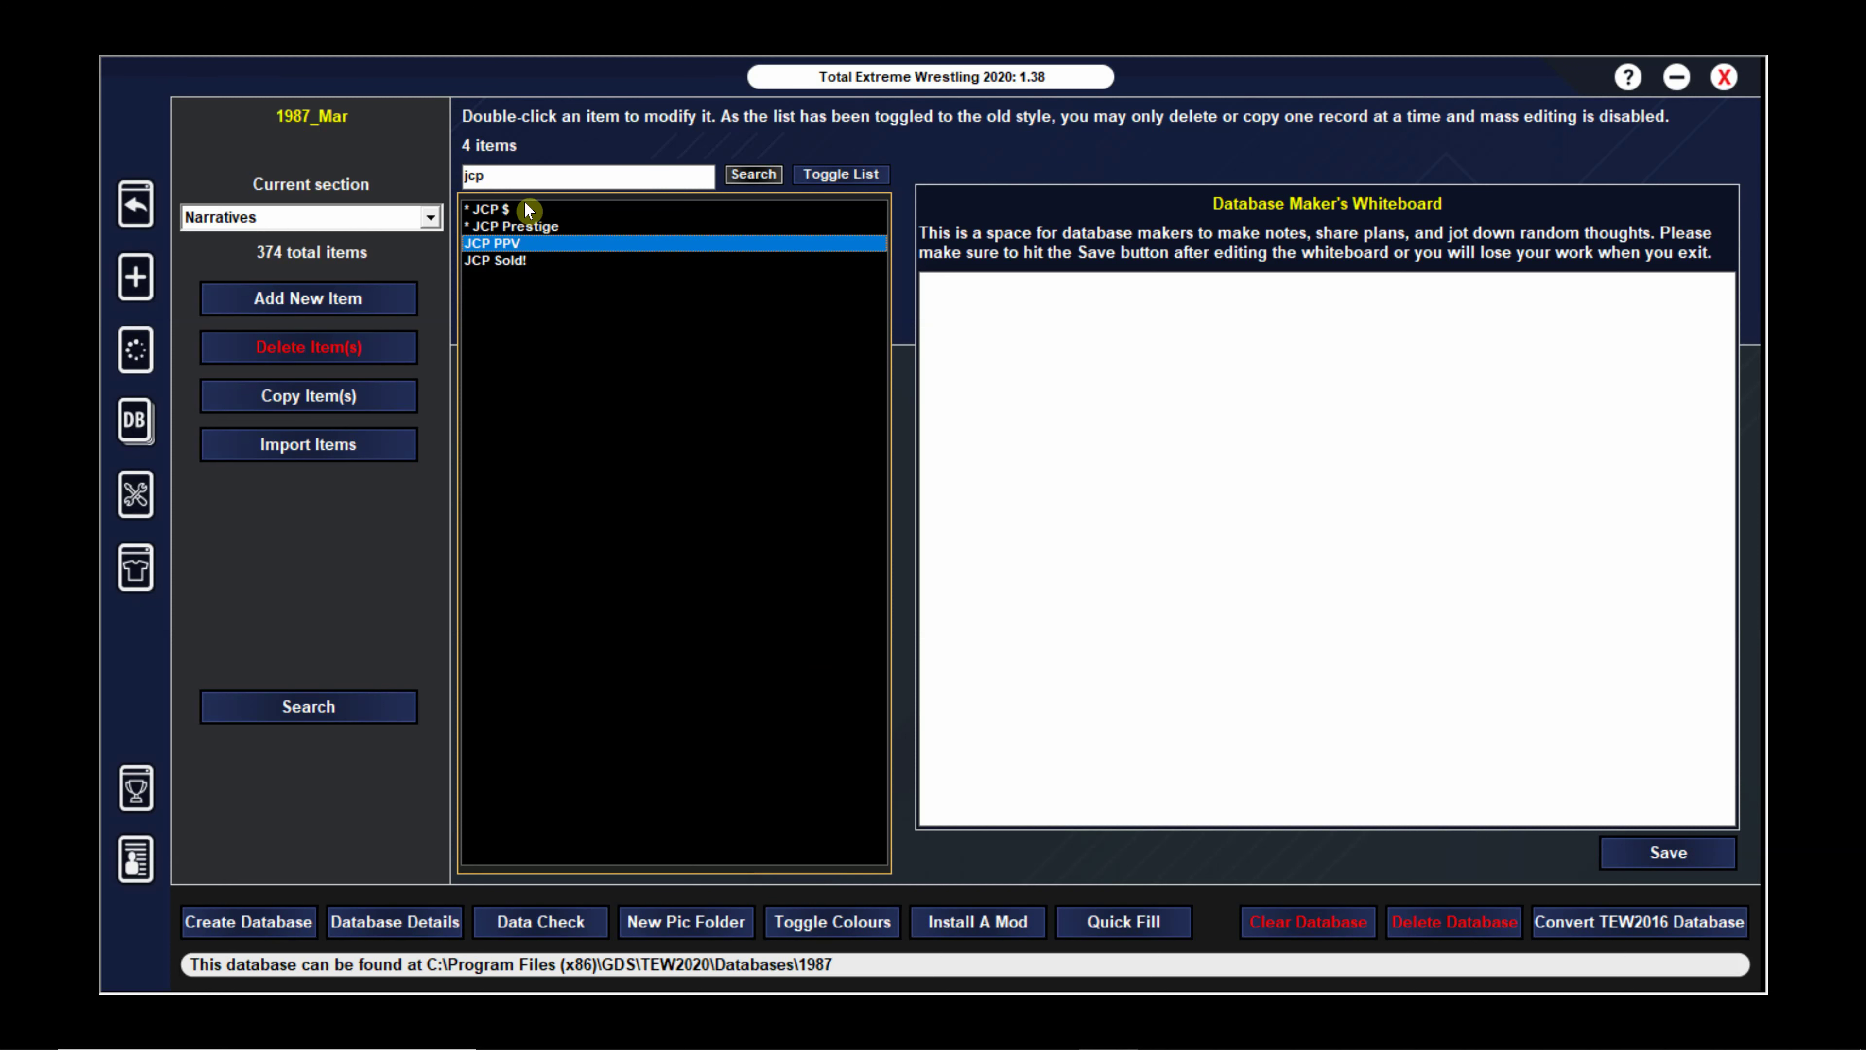
Clear the narrative search text and switch the current database section to Workers
left_click_drag(515, 182, 442, 172)
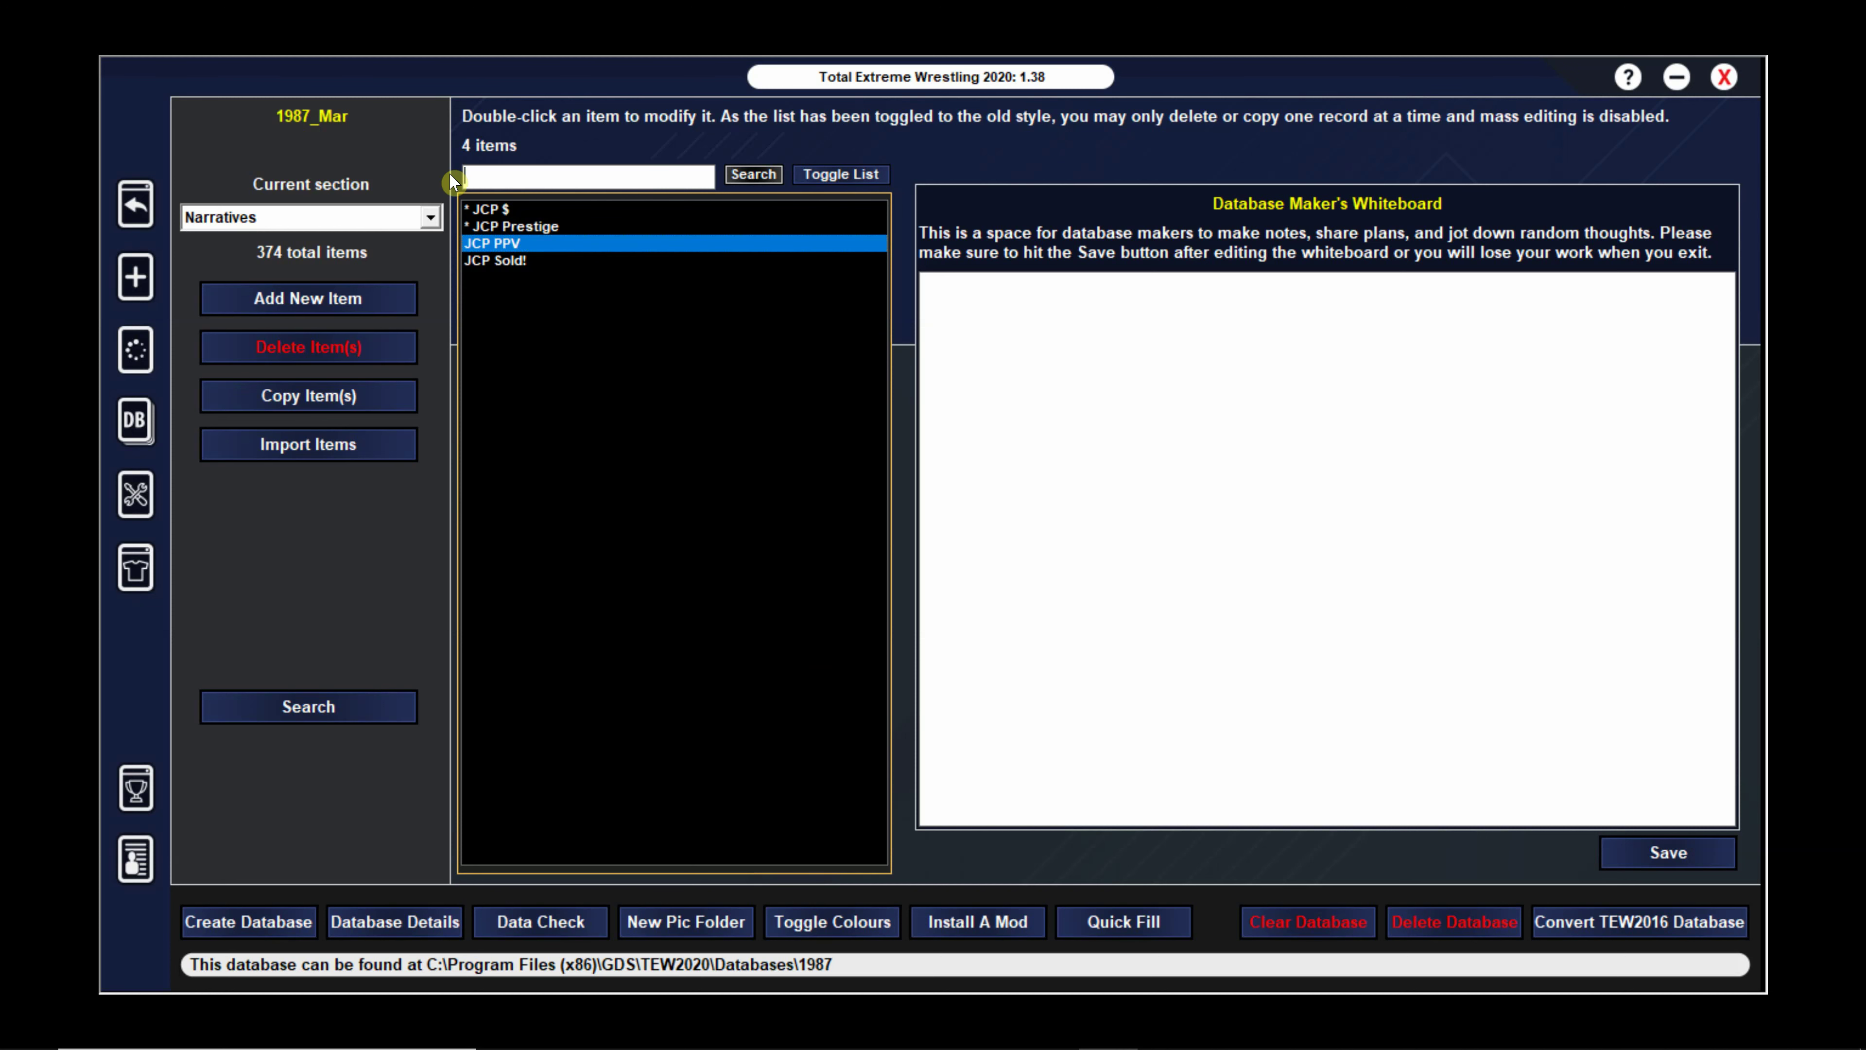
left_click(430, 216)
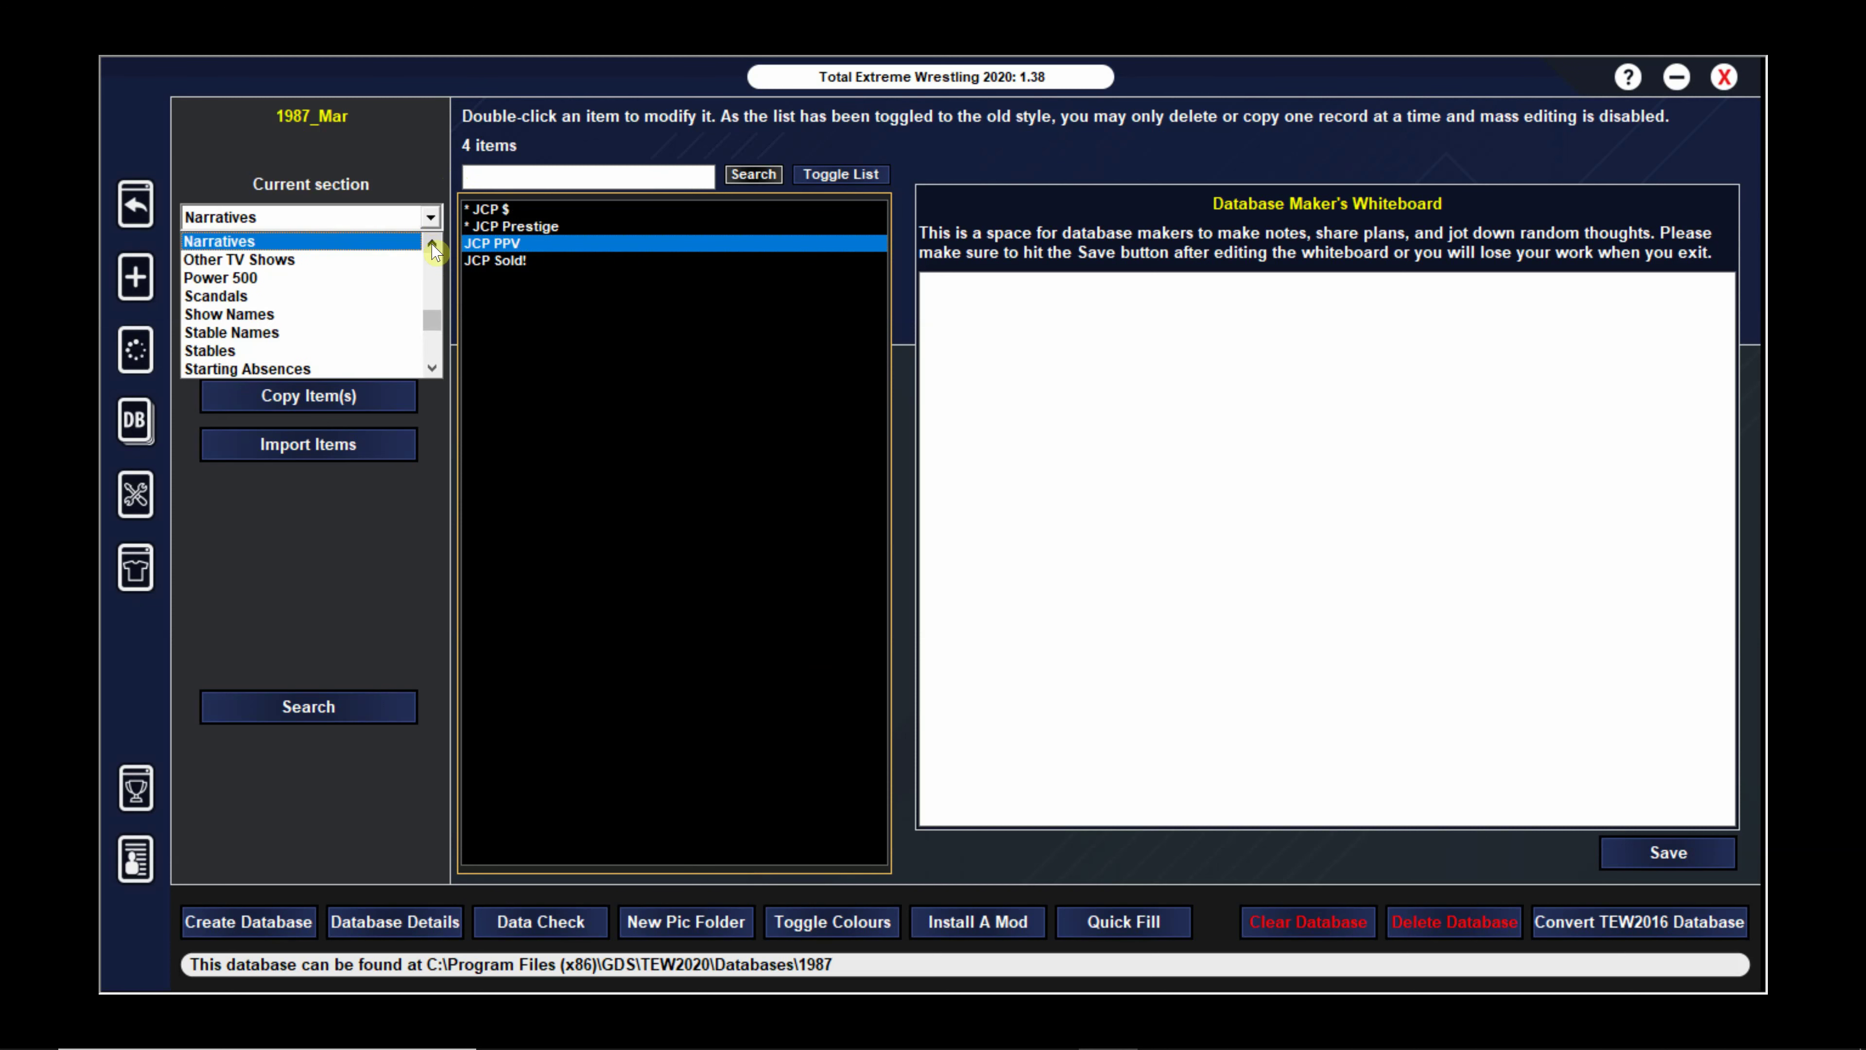
scroll(433, 309, "down", 5)
left_click(411, 371)
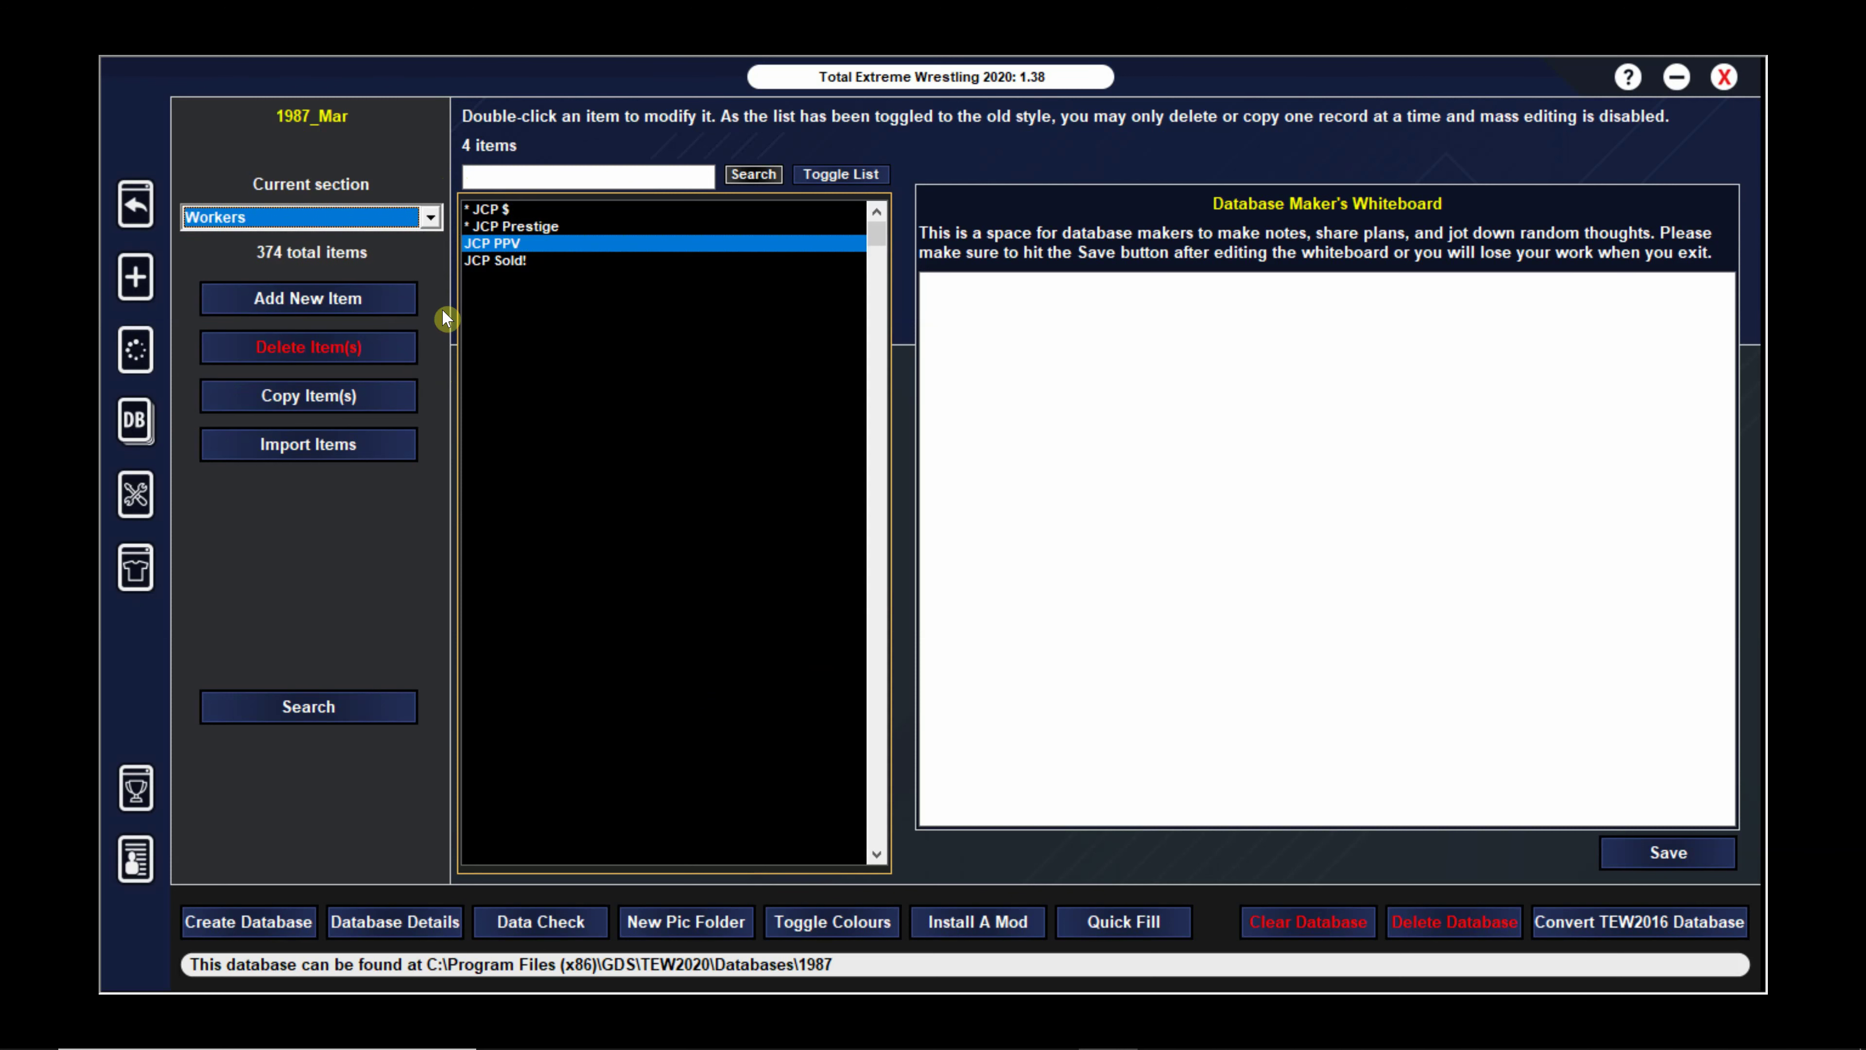
left_click(547, 172)
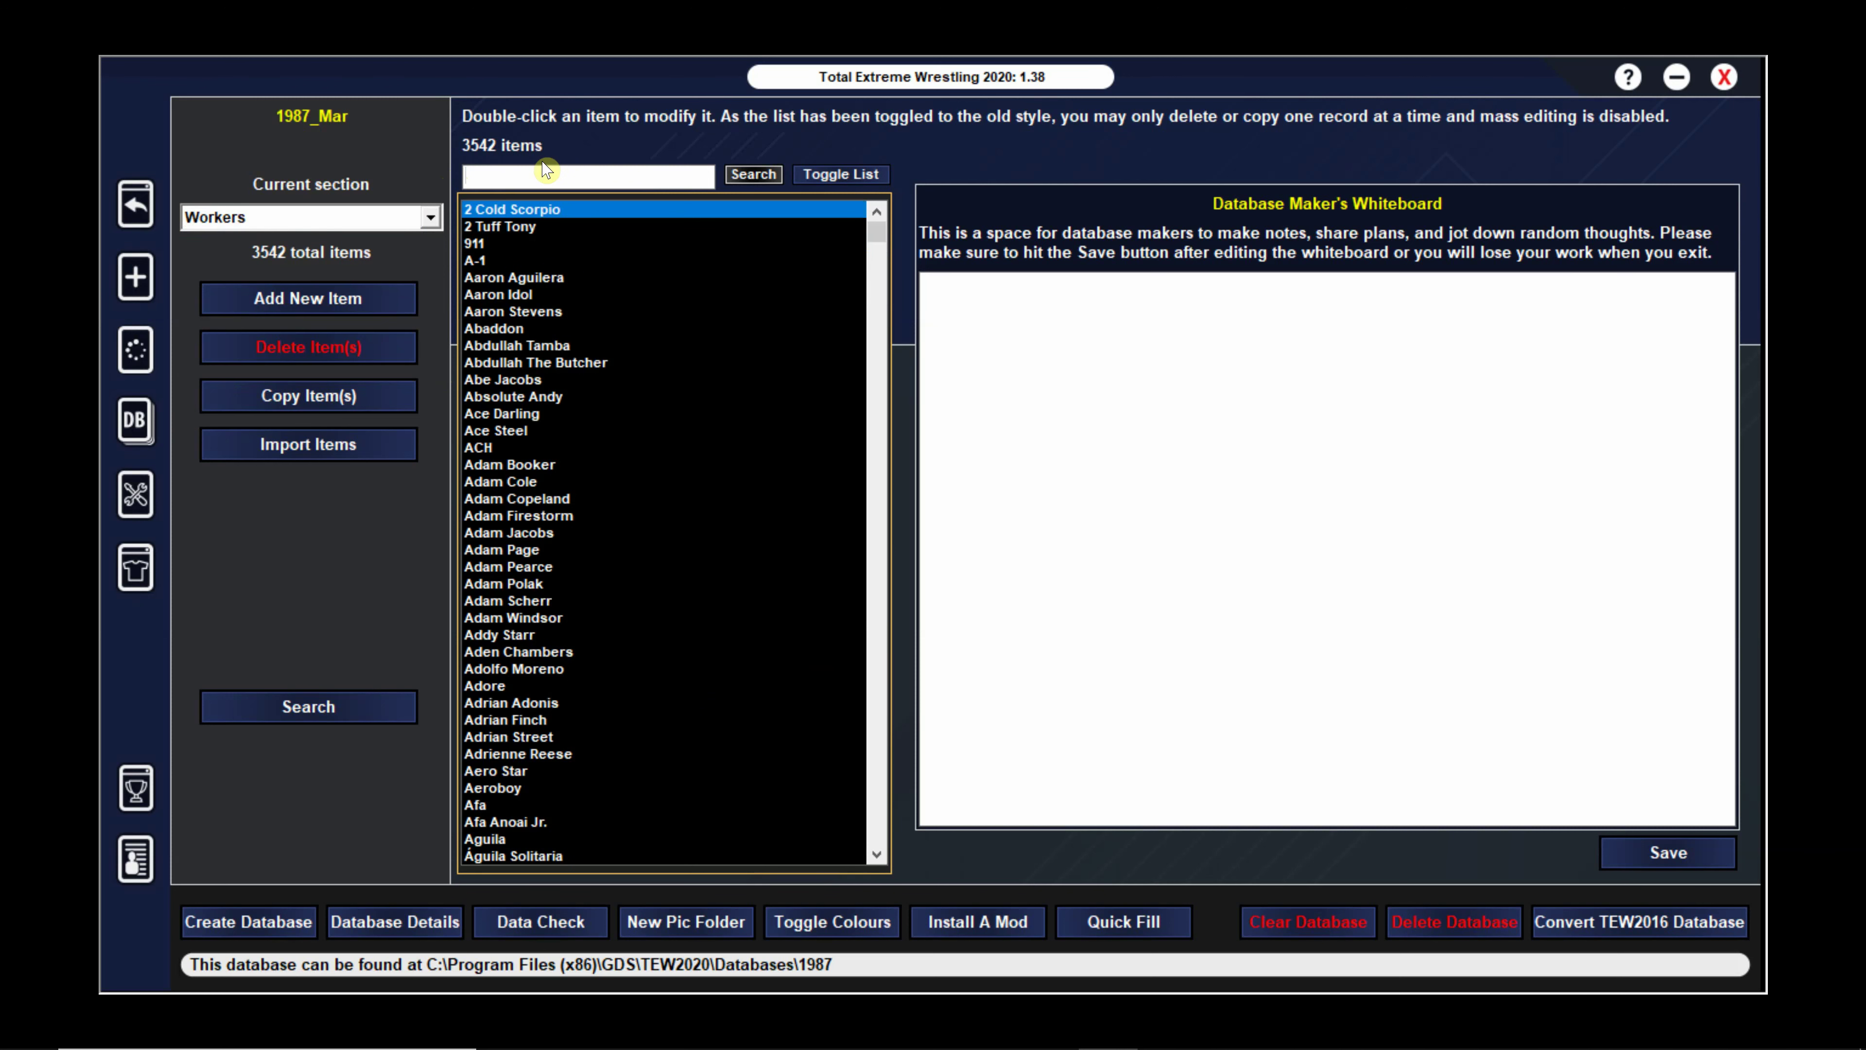
type("Dale Lewis")
key("Return")
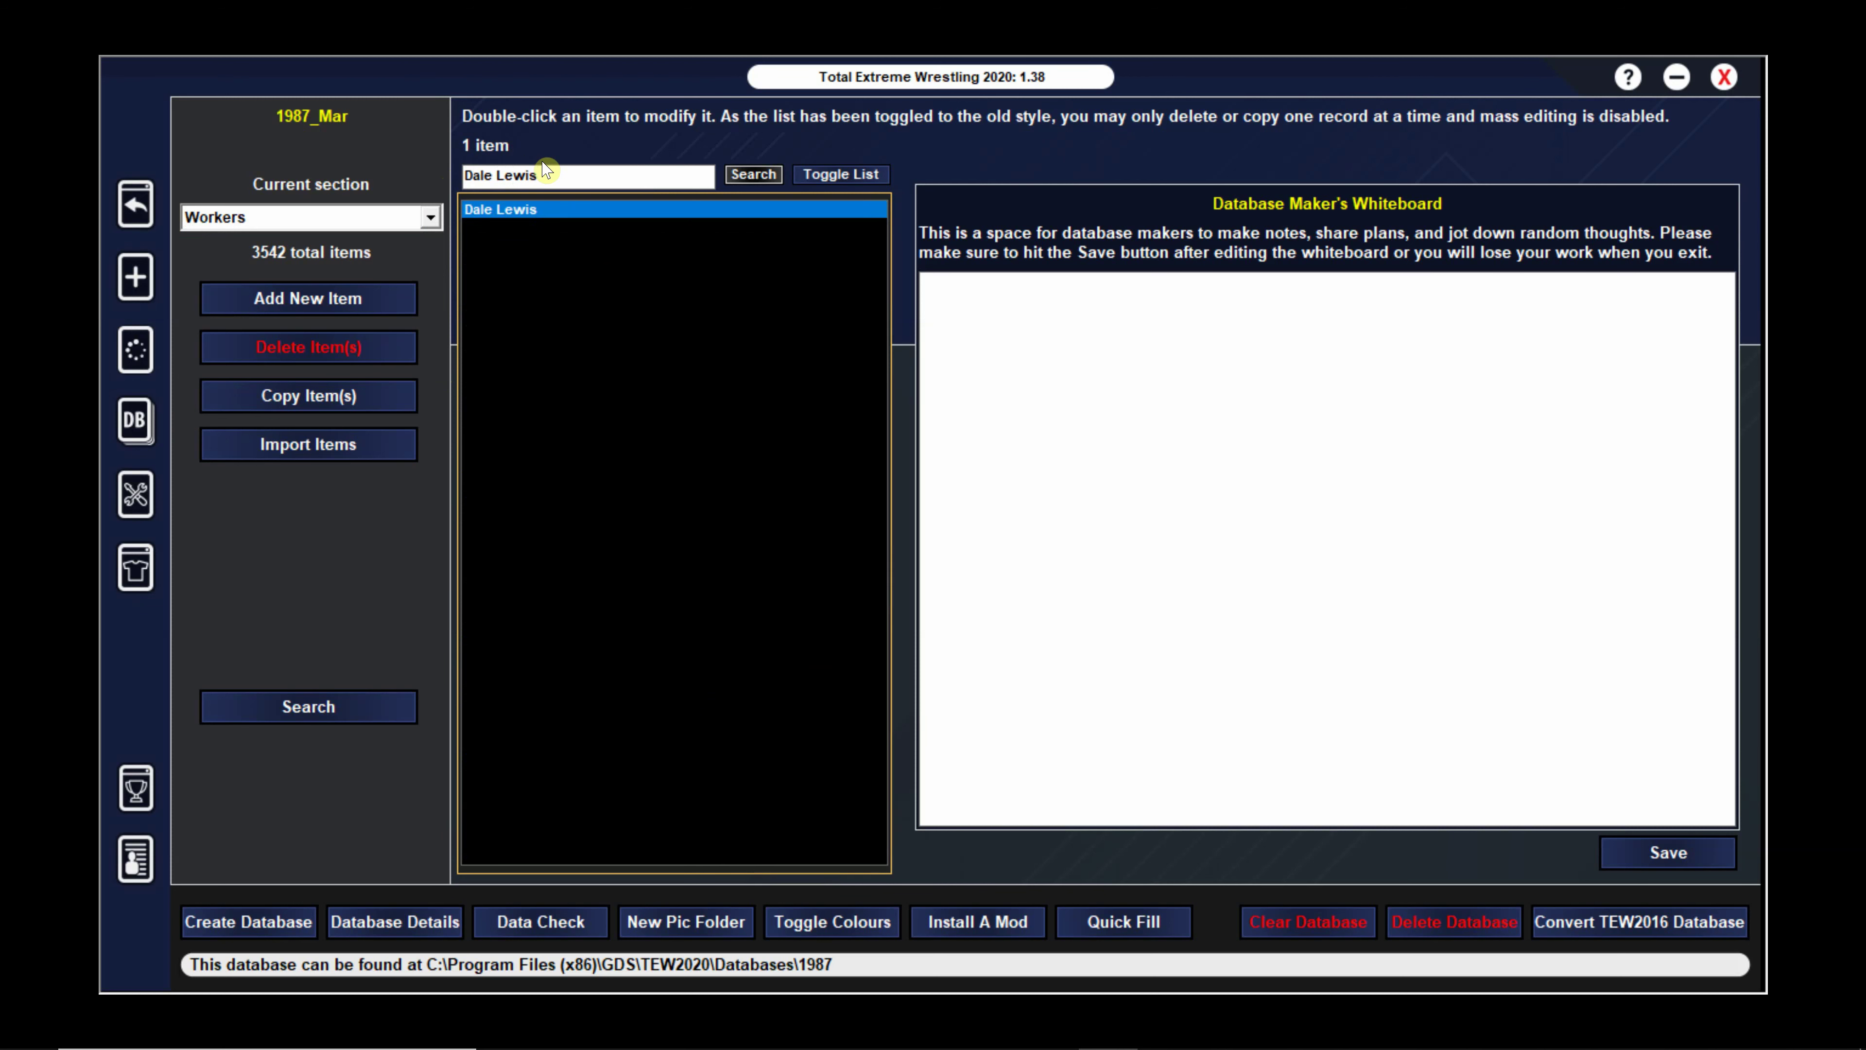
left_click(557, 213)
double_click(556, 211)
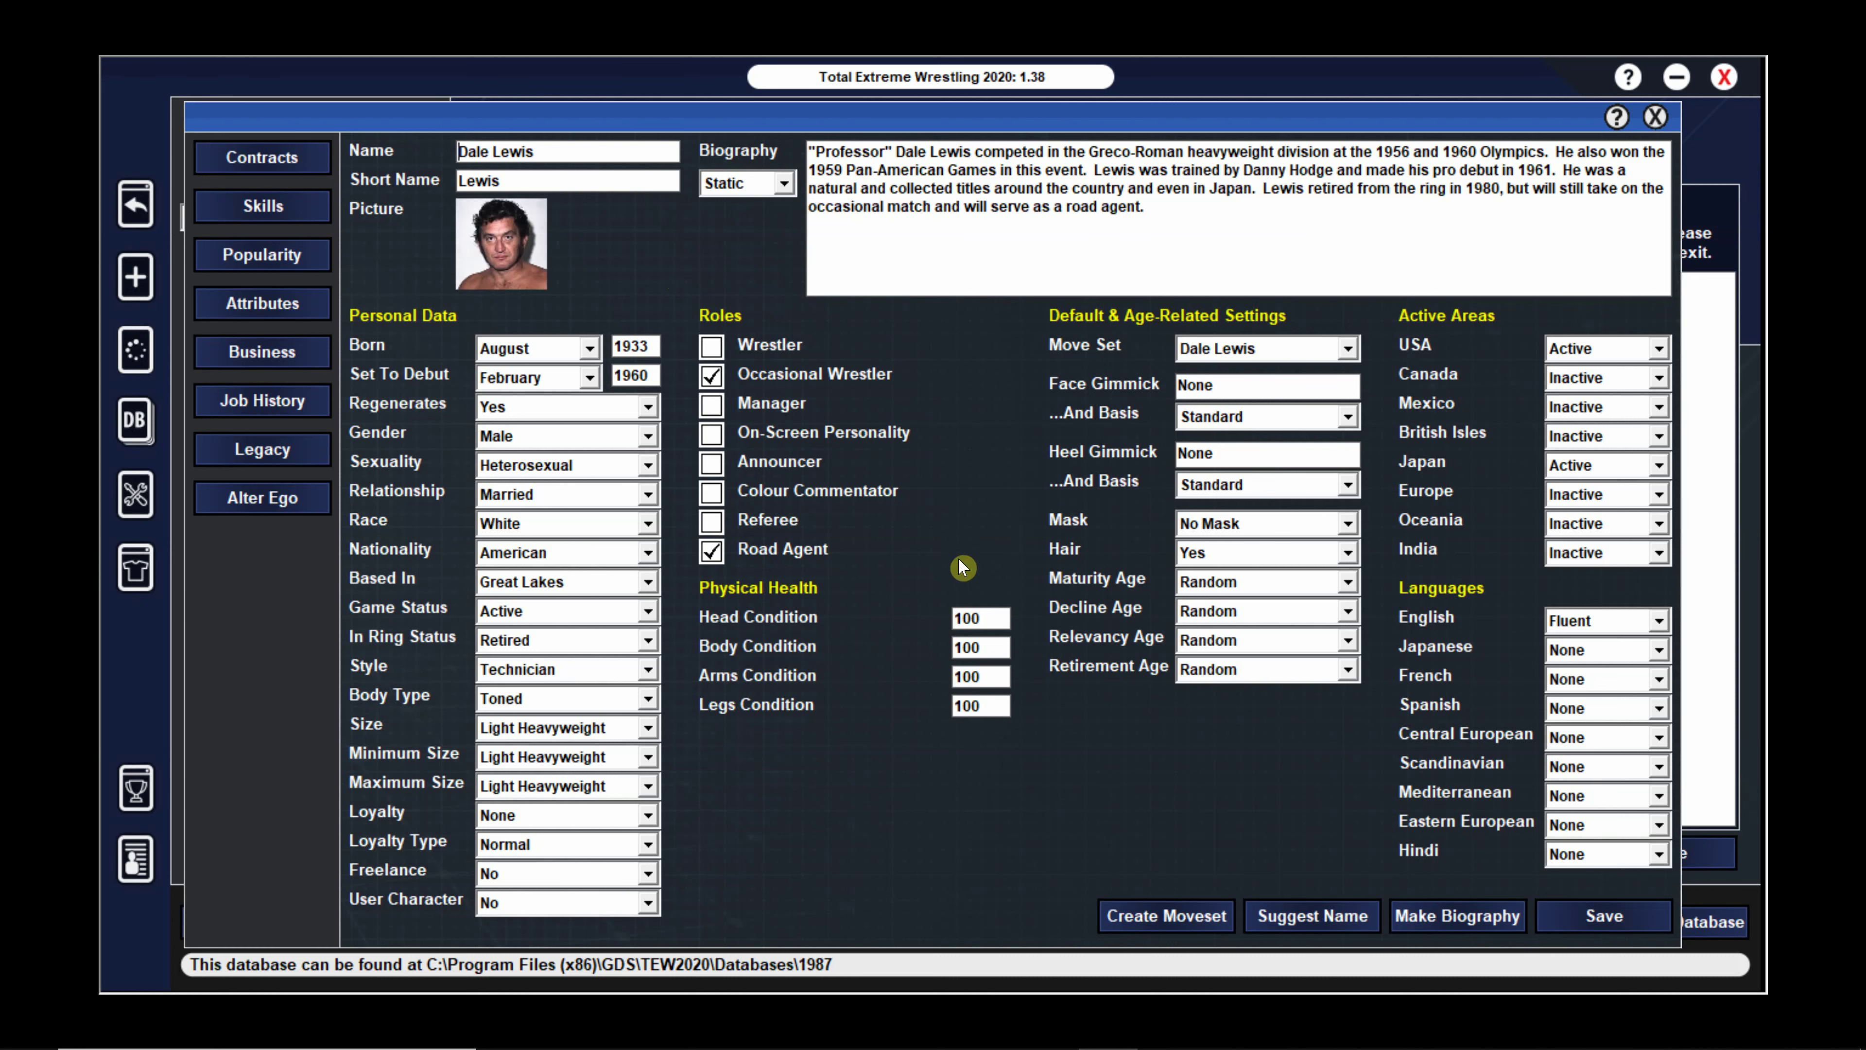
left_click(1605, 914)
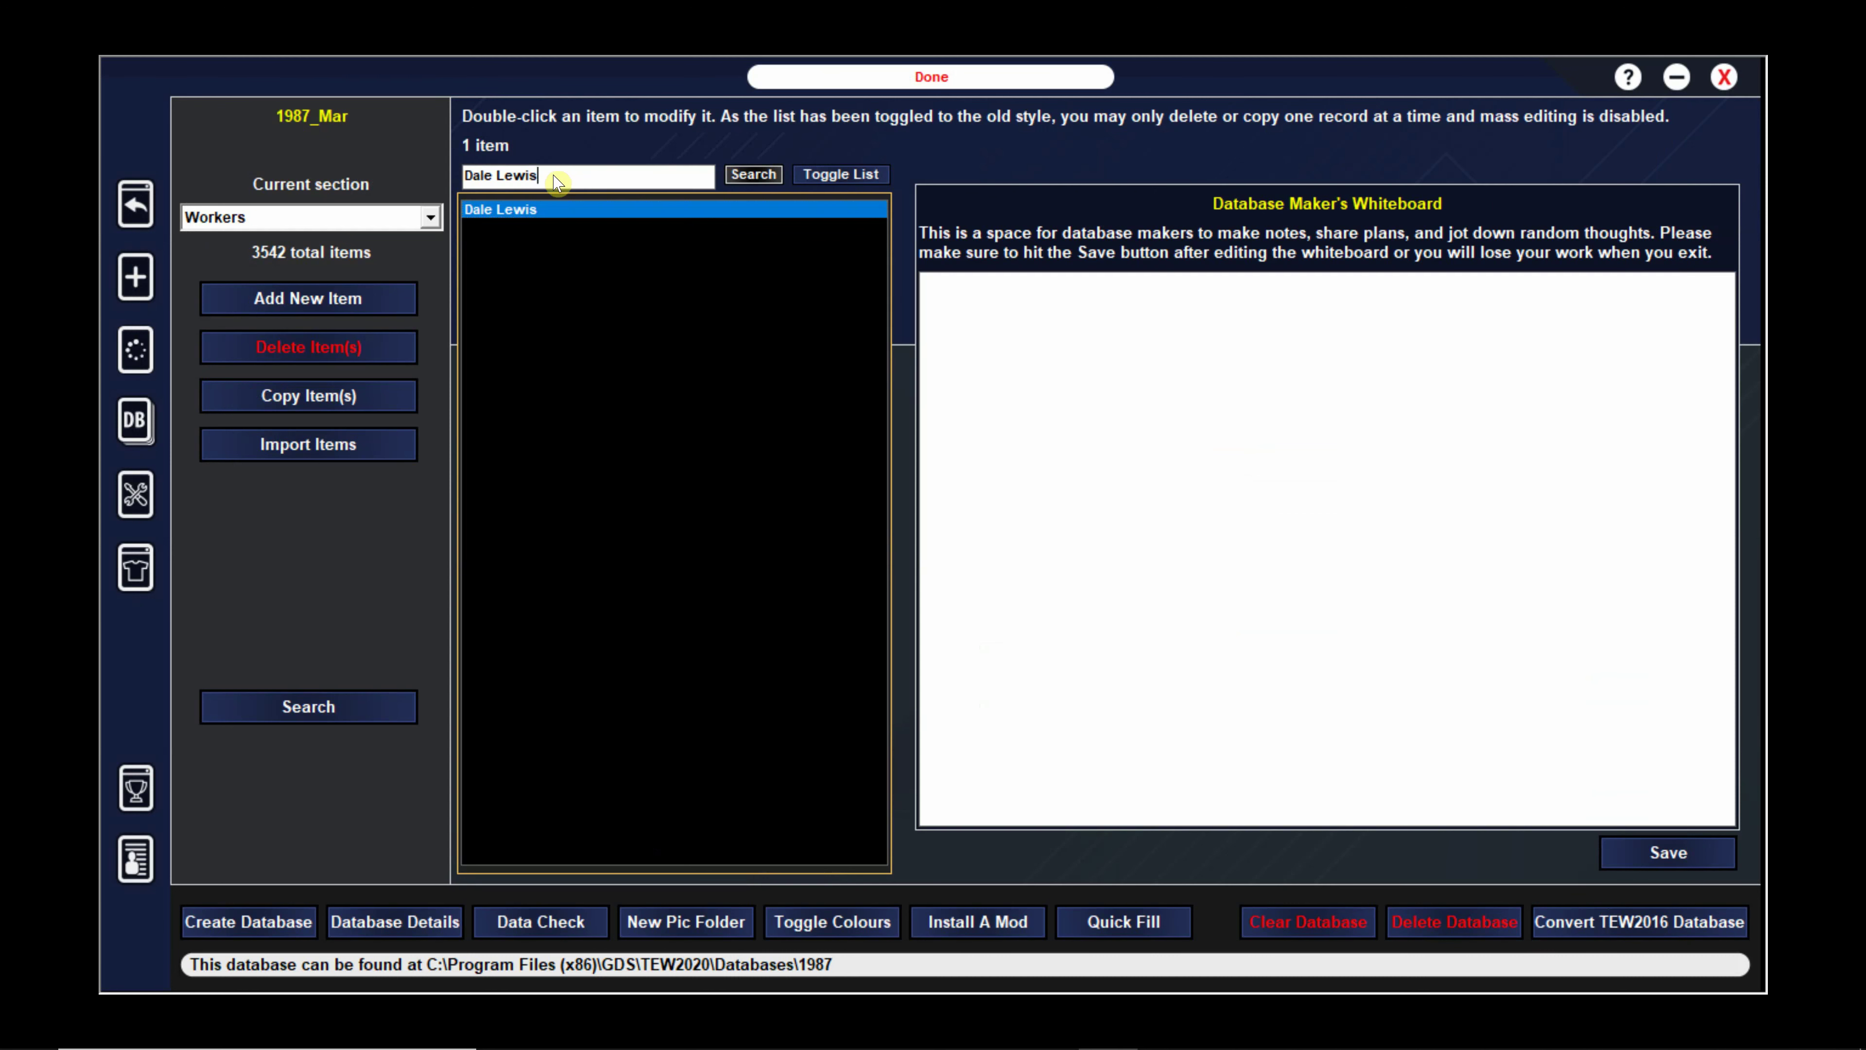
Find the worker Bob Orton Sr., review his biography and settings, then save the record
type("Bo")
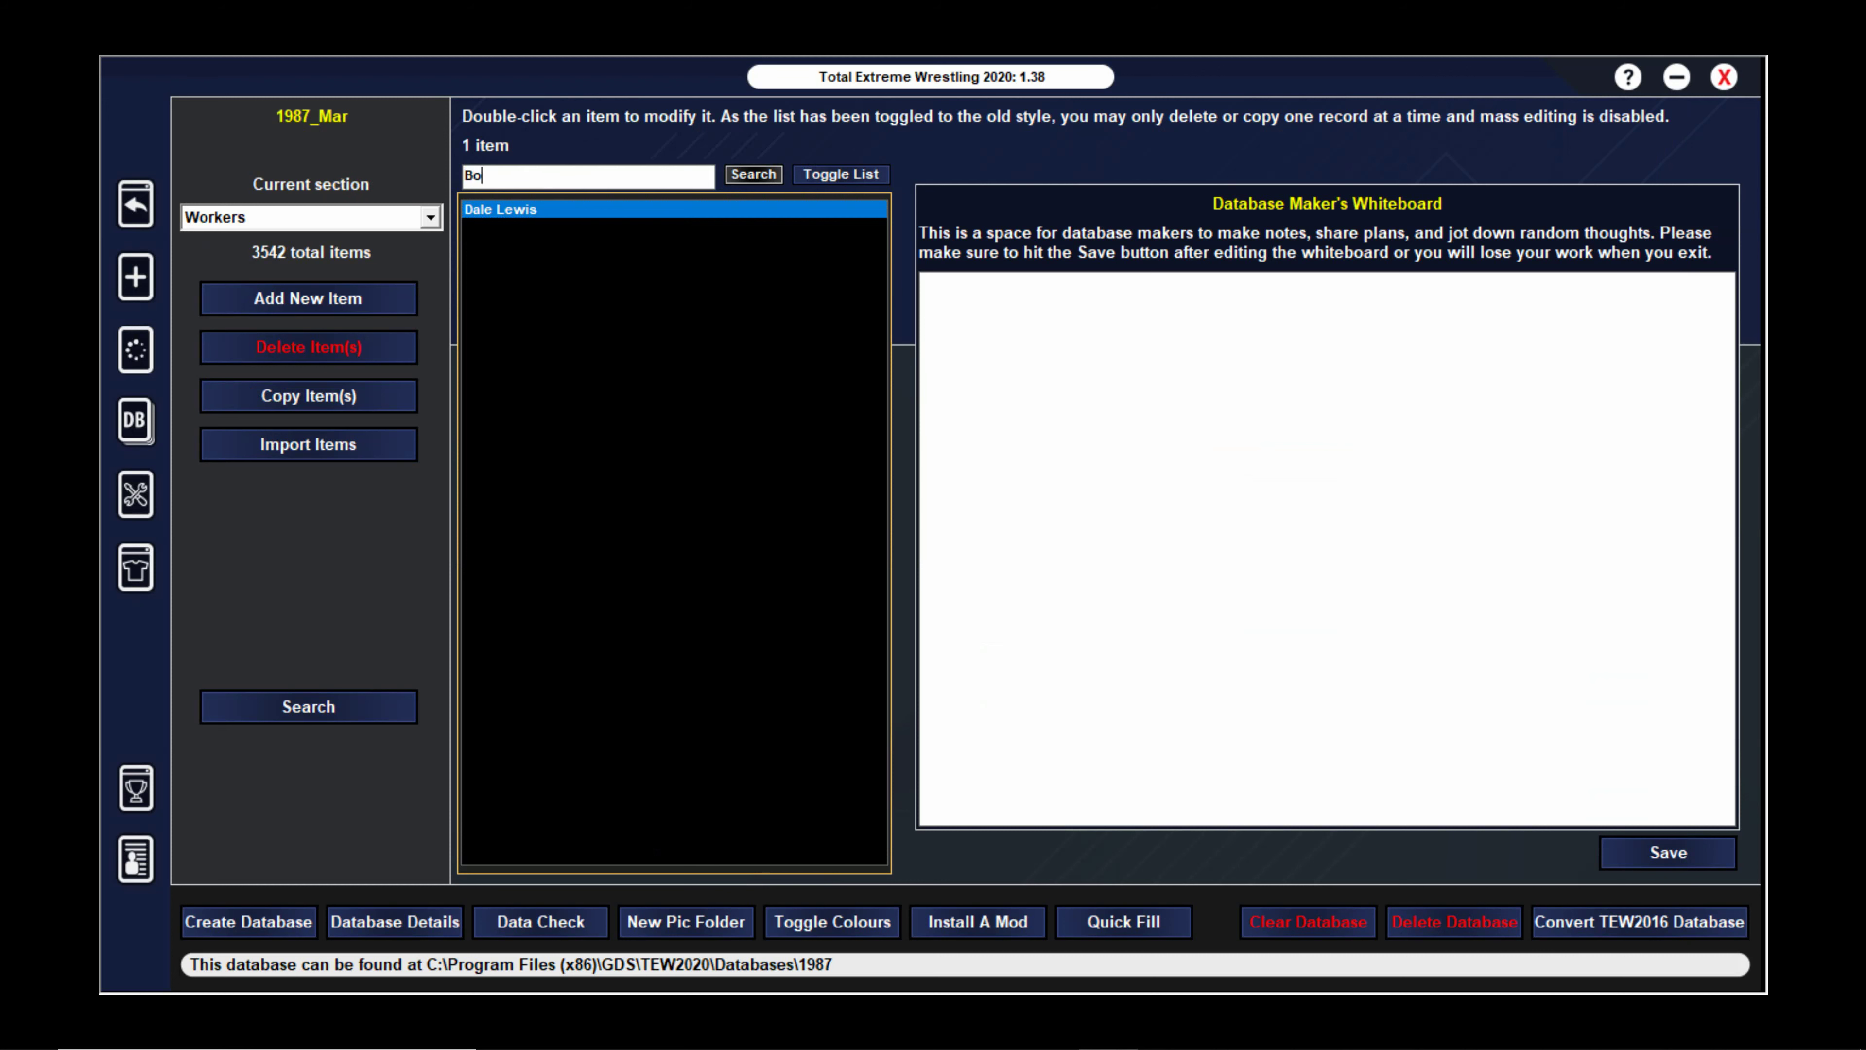
type("b Orton Sr")
double_click(539, 212)
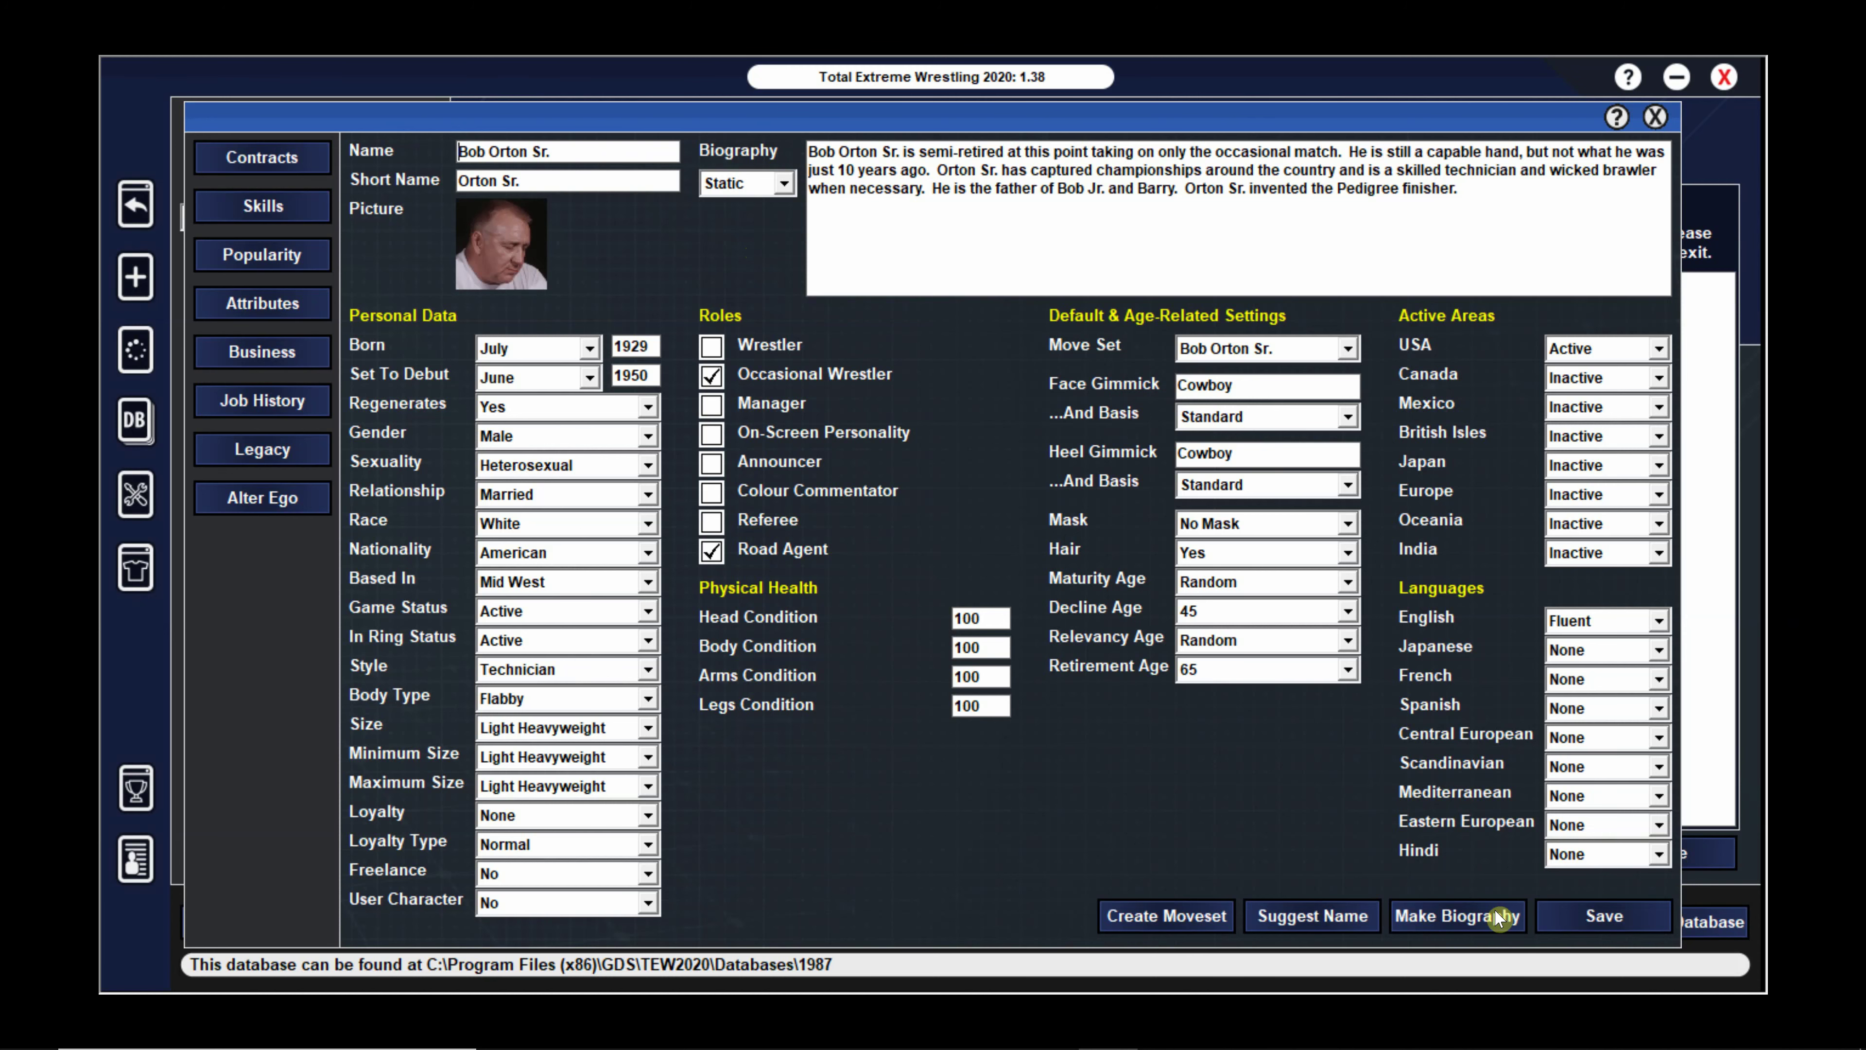
left_click(1591, 927)
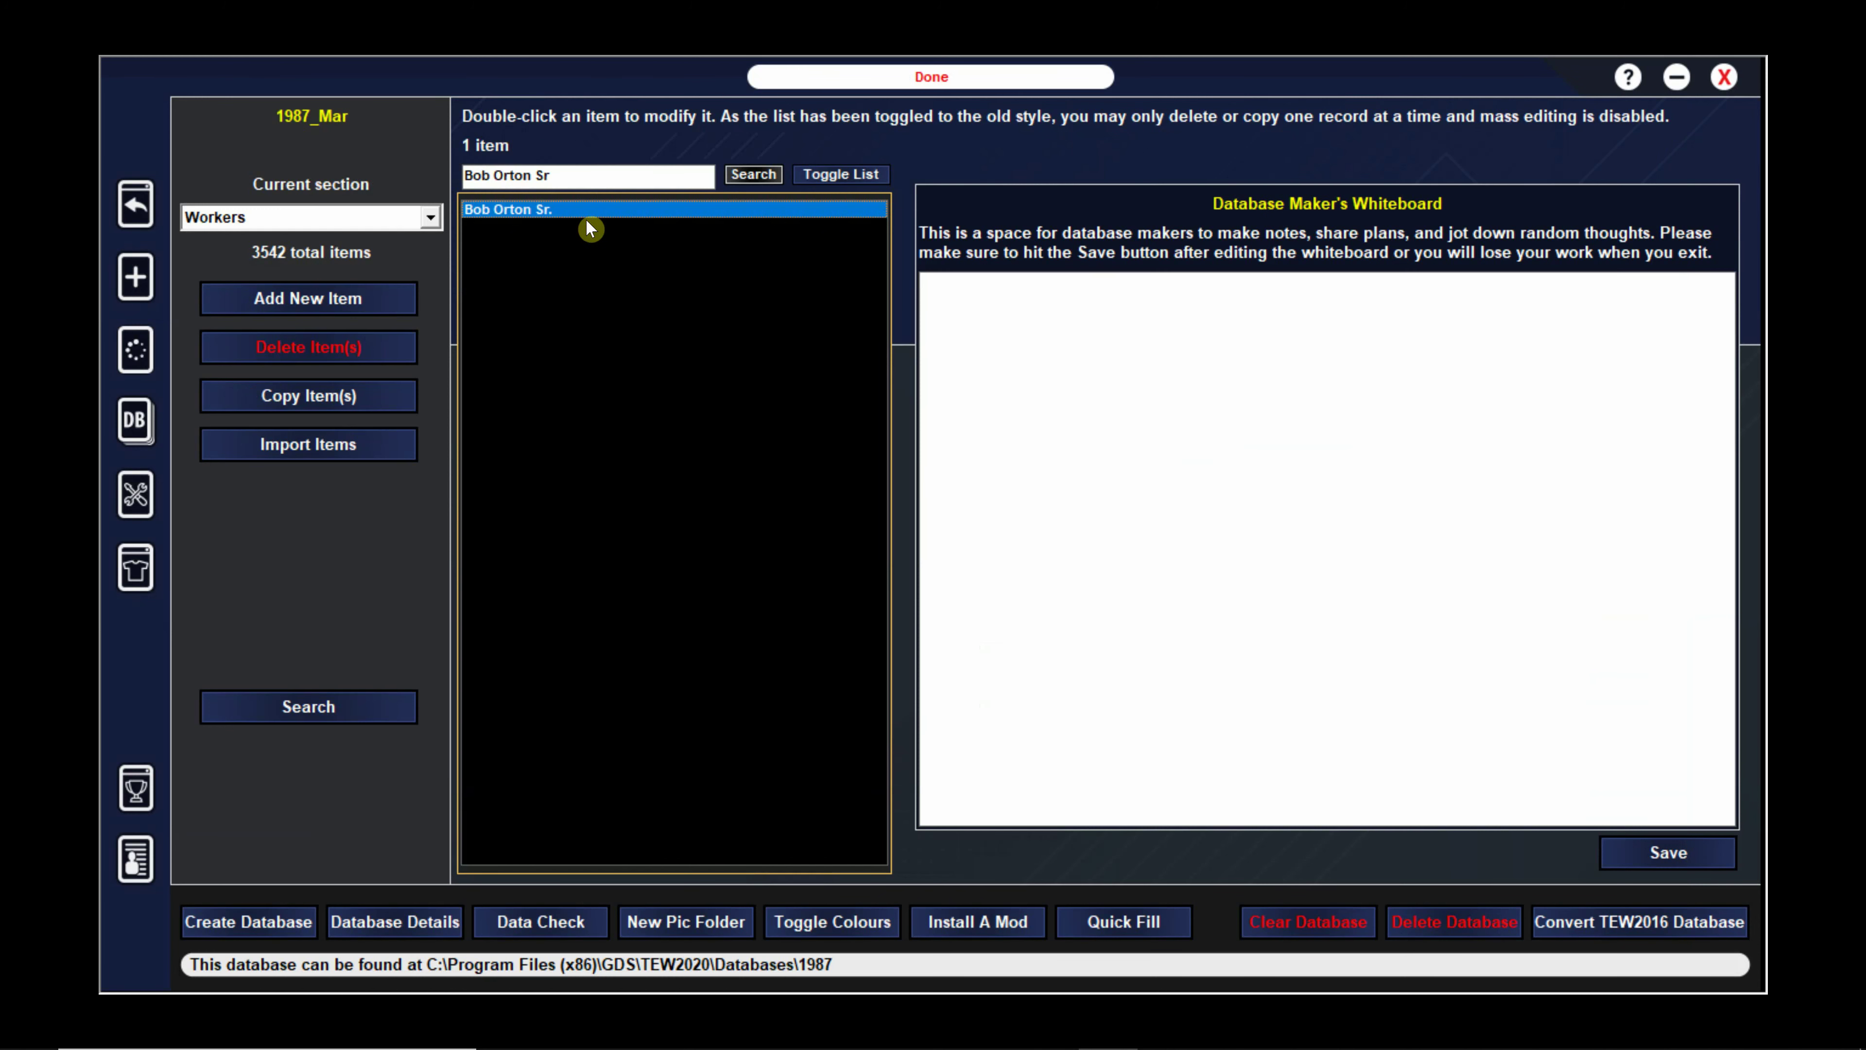
left_click(552, 178)
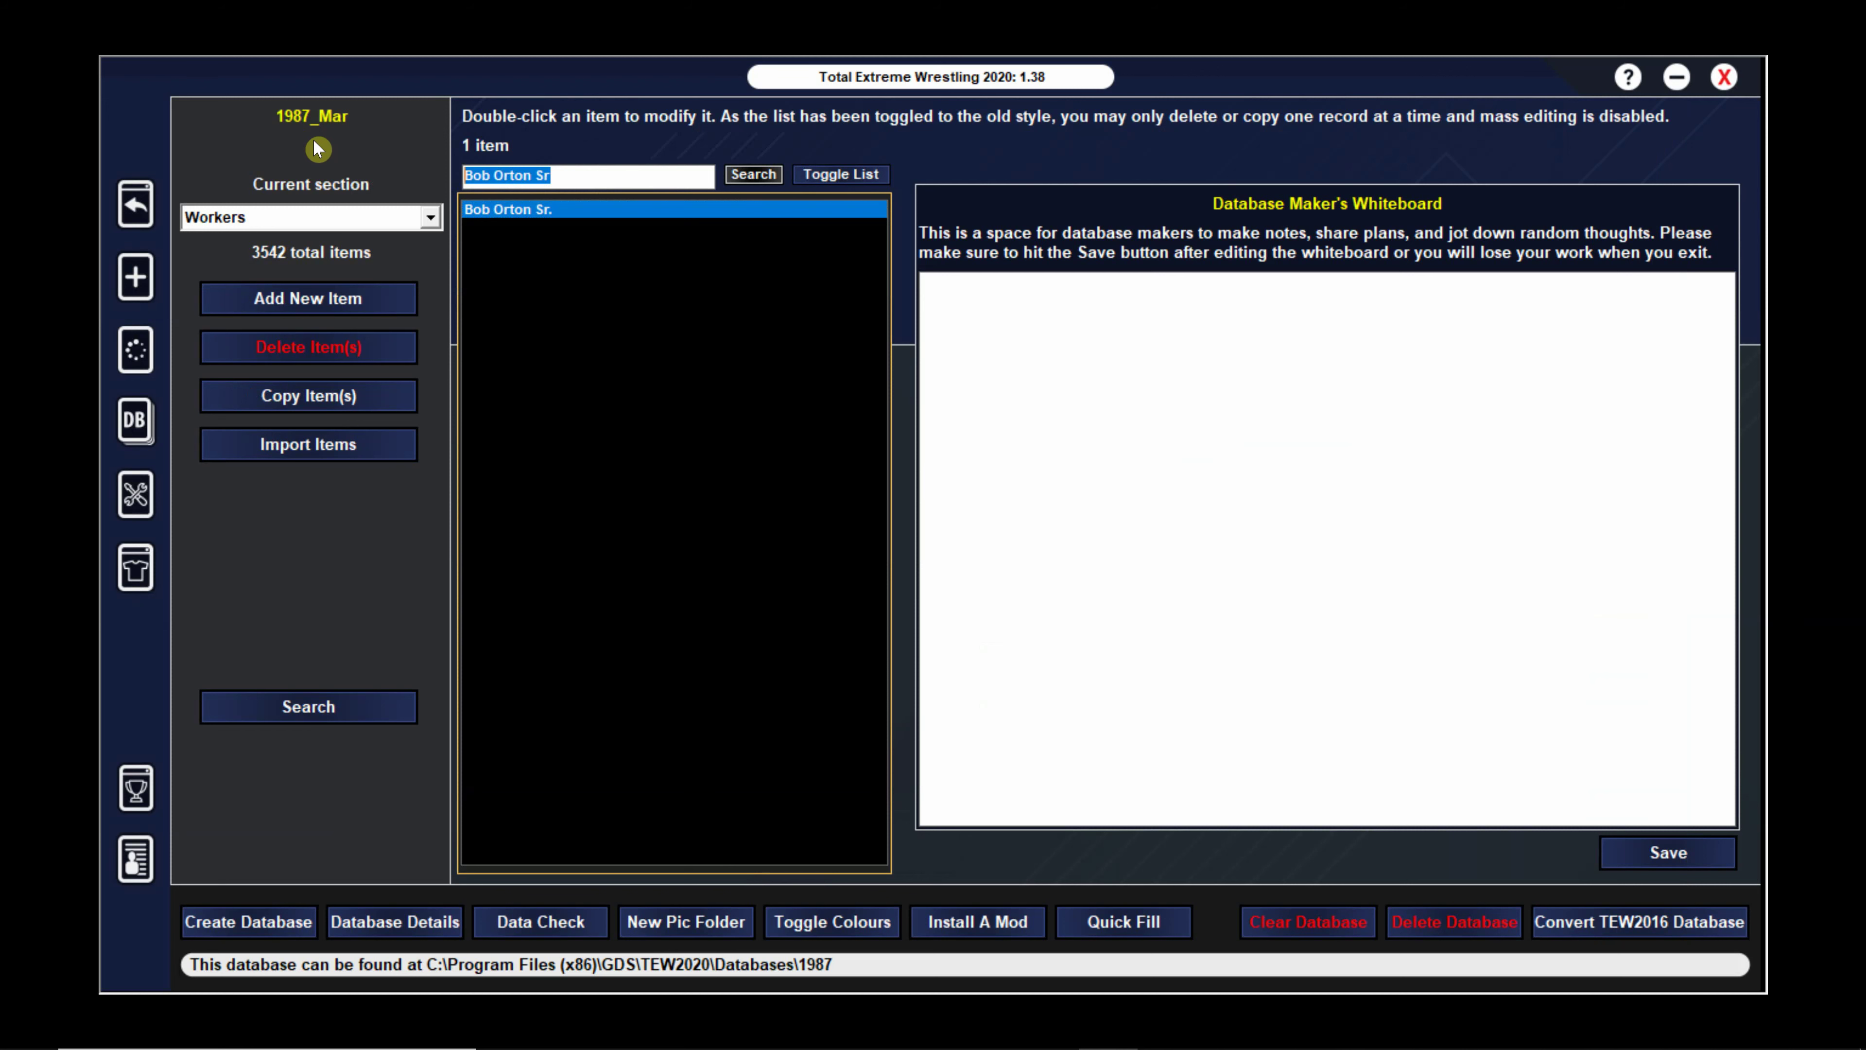
type("Bob Ellis")
key("Return")
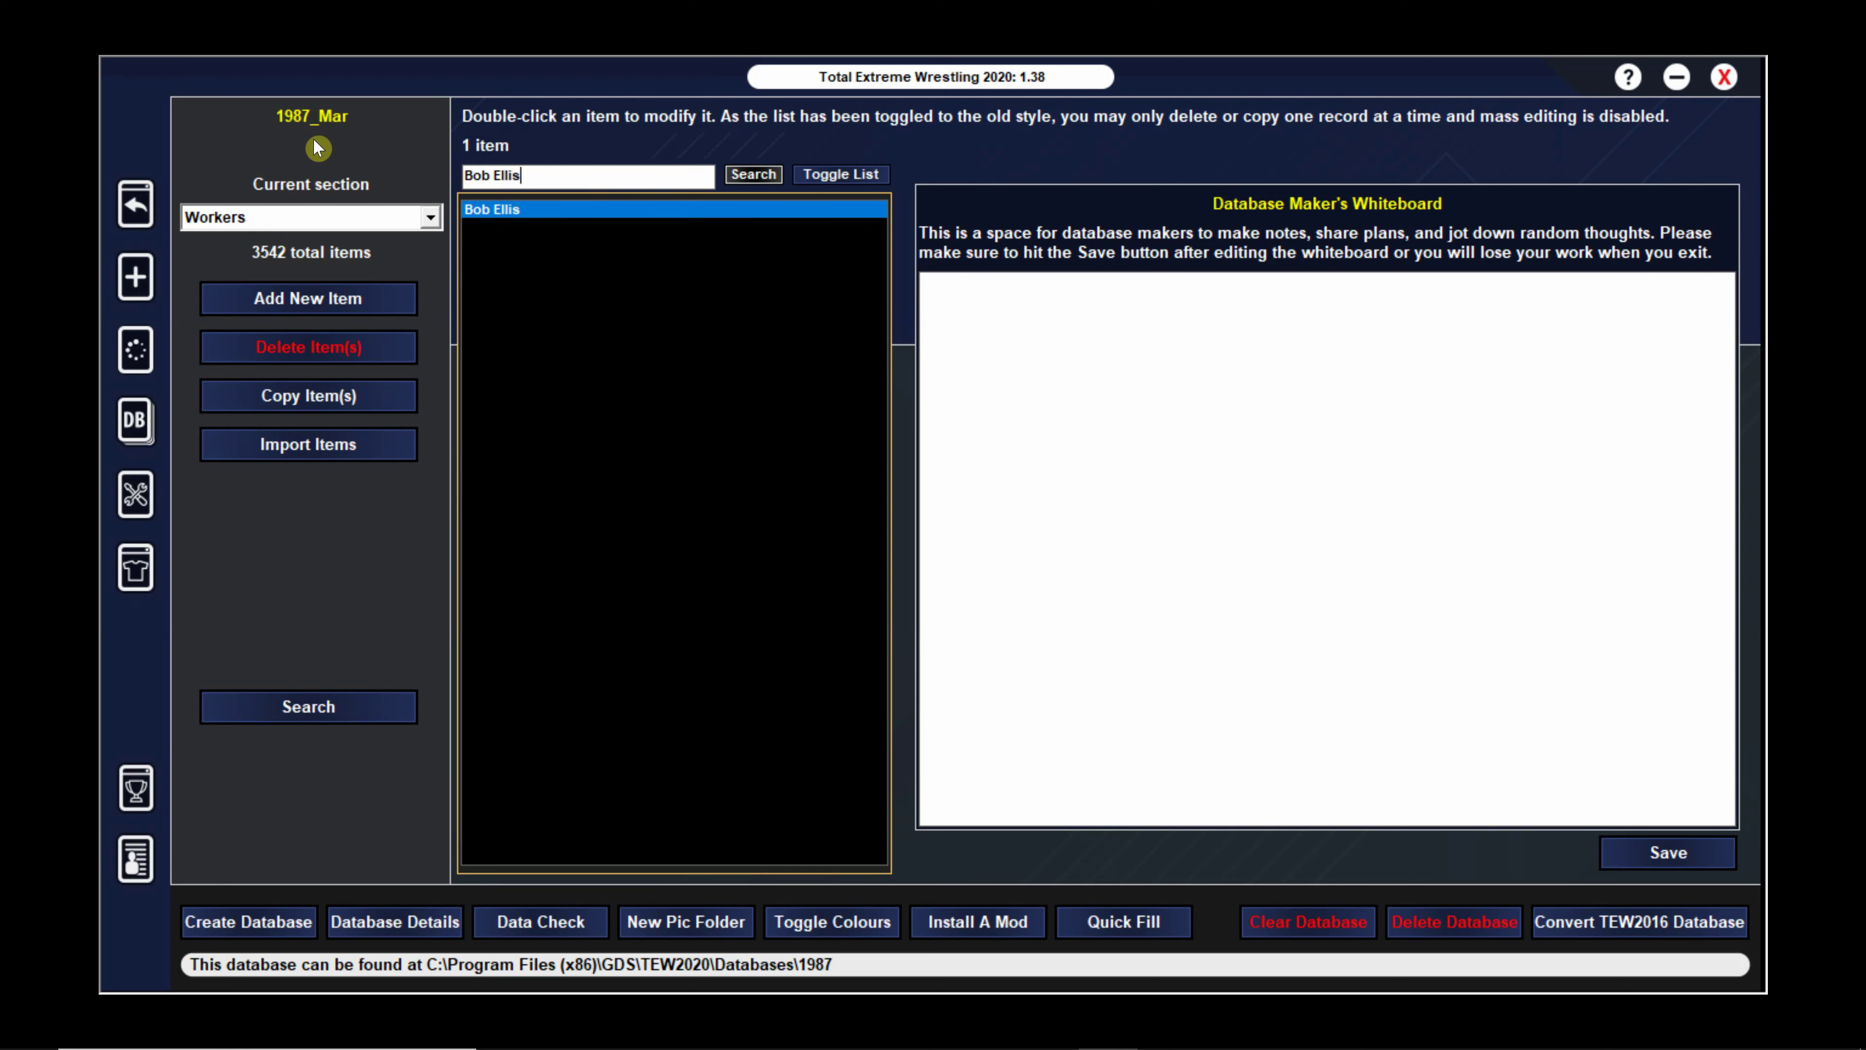
double_click(574, 212)
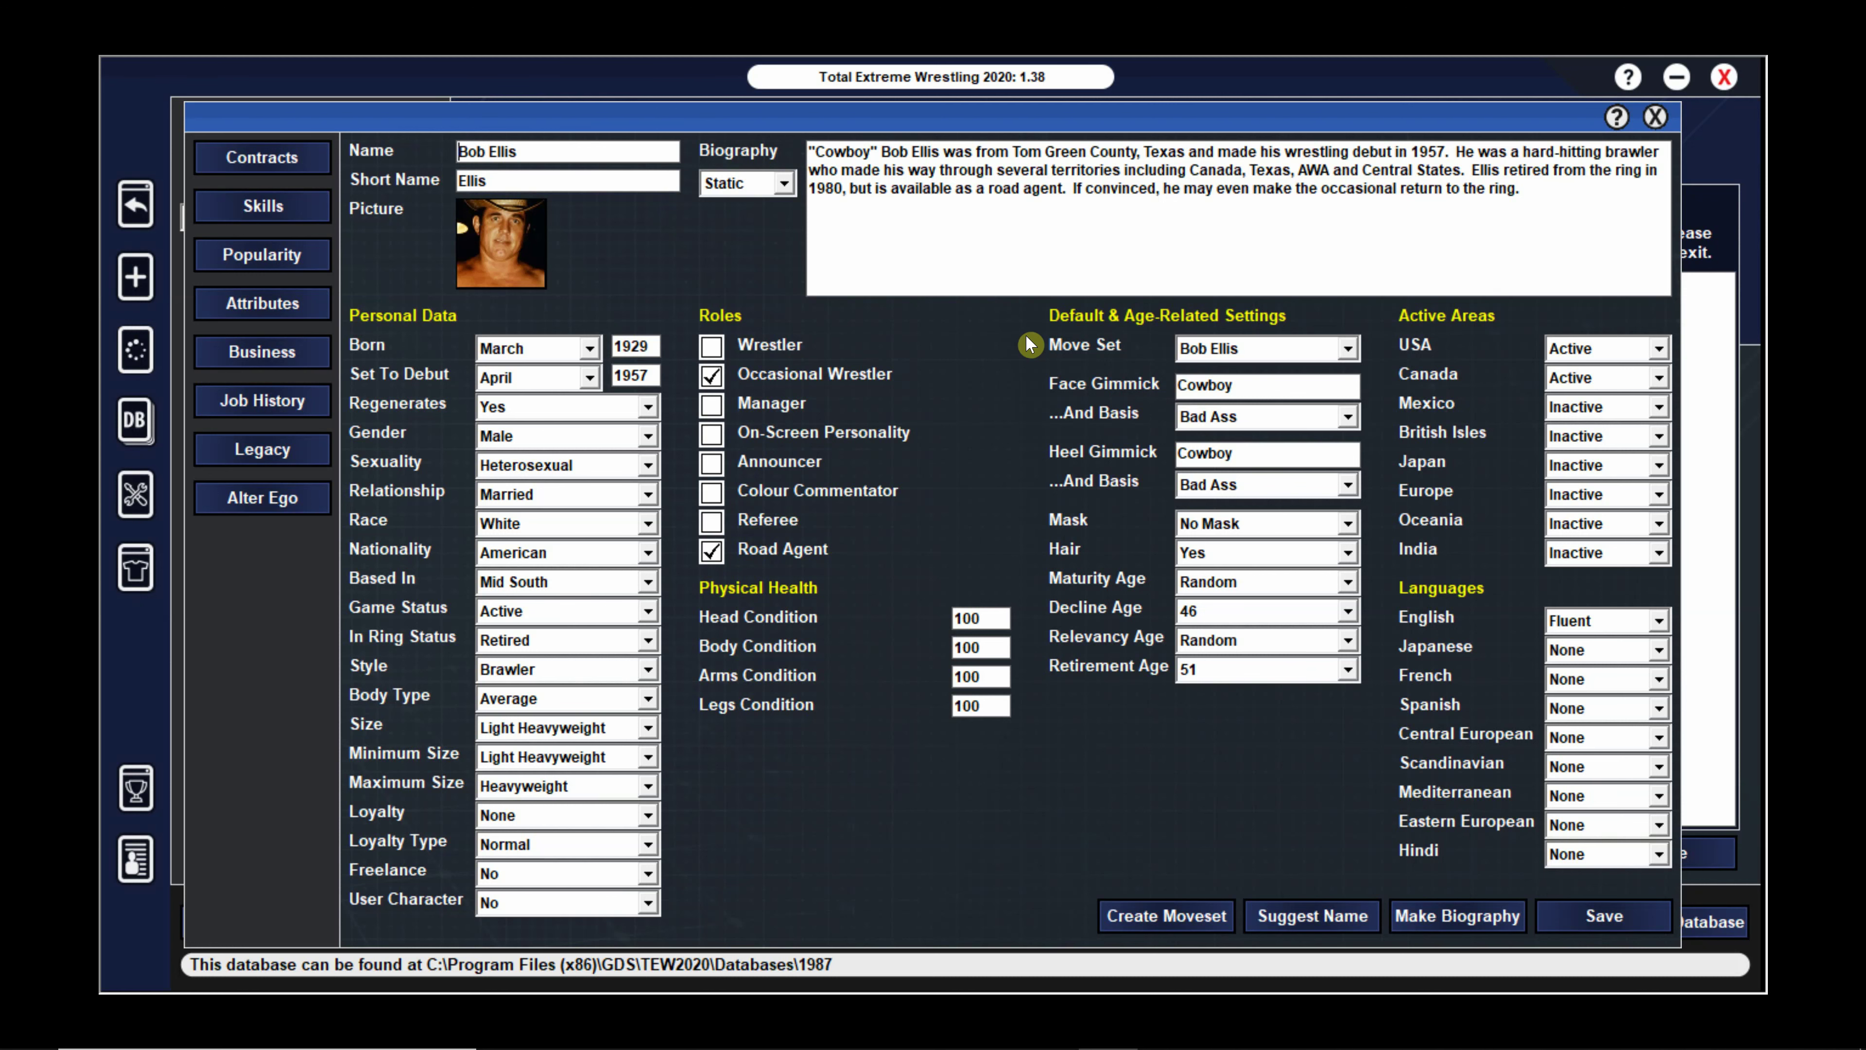
left_click(250, 302)
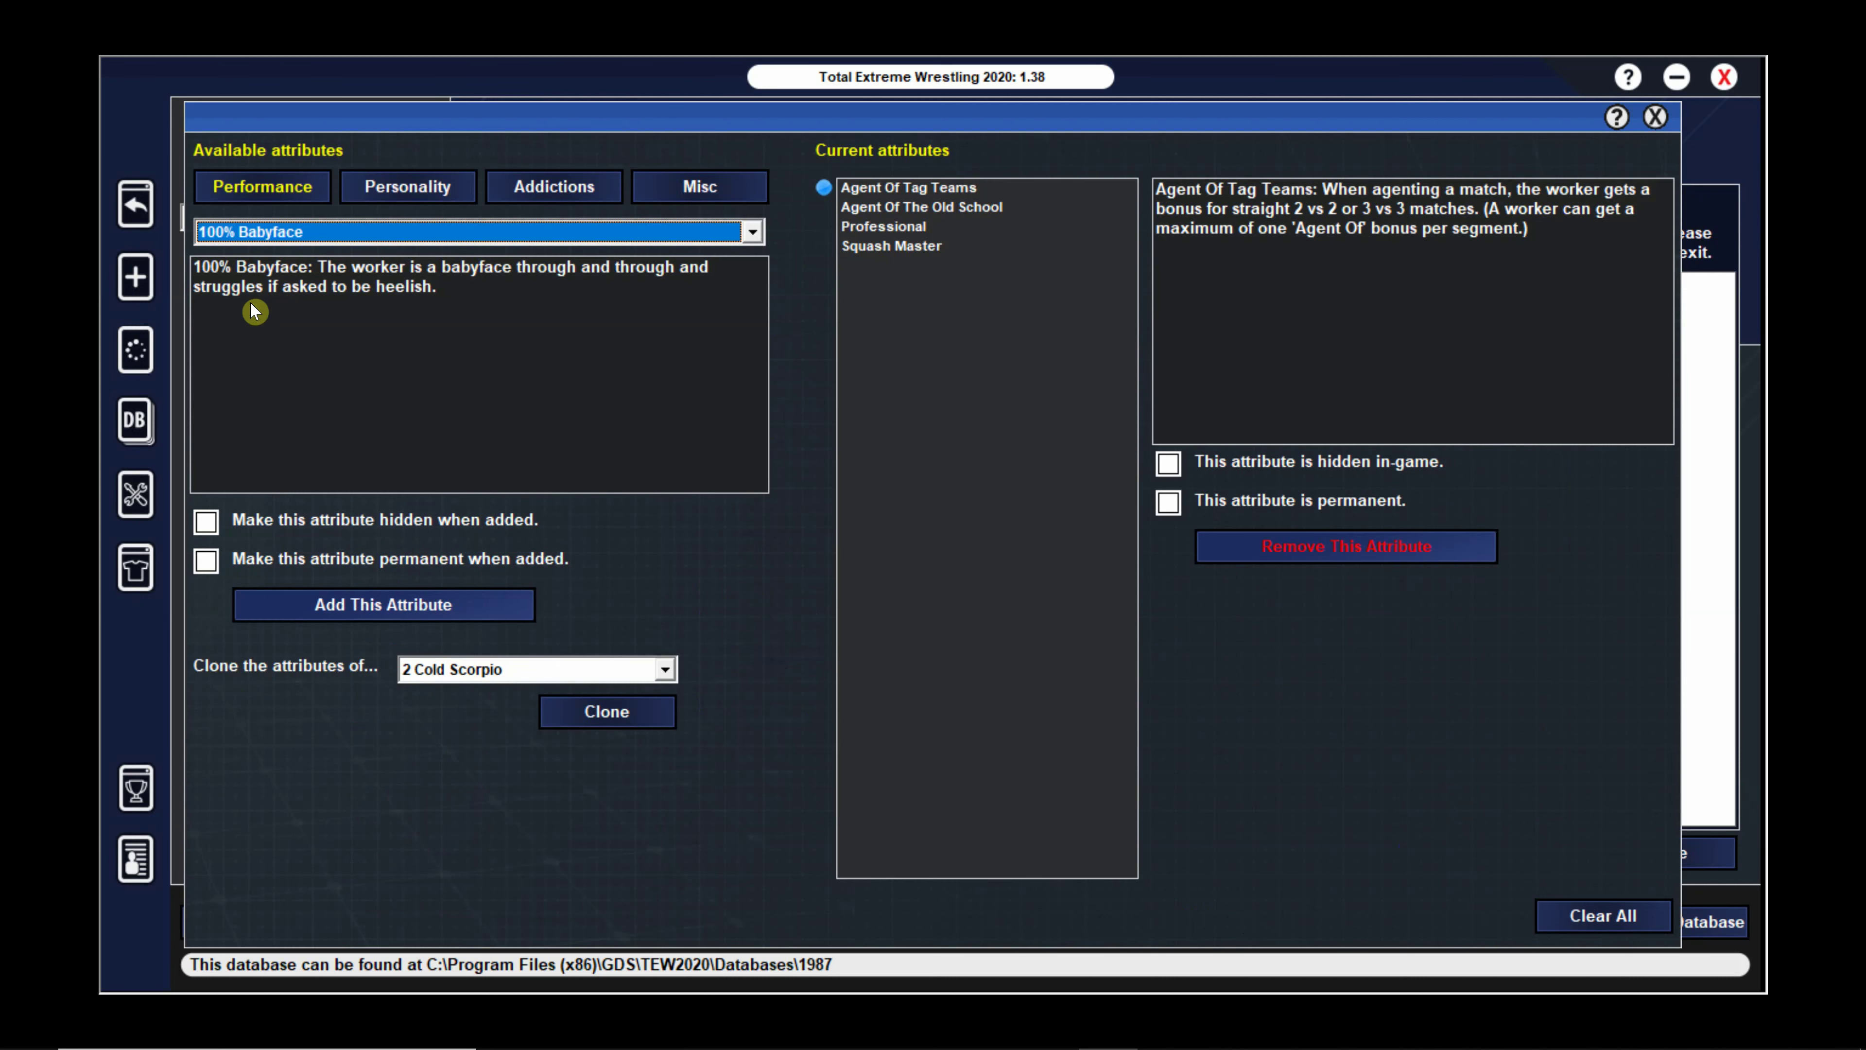
left_click(698, 189)
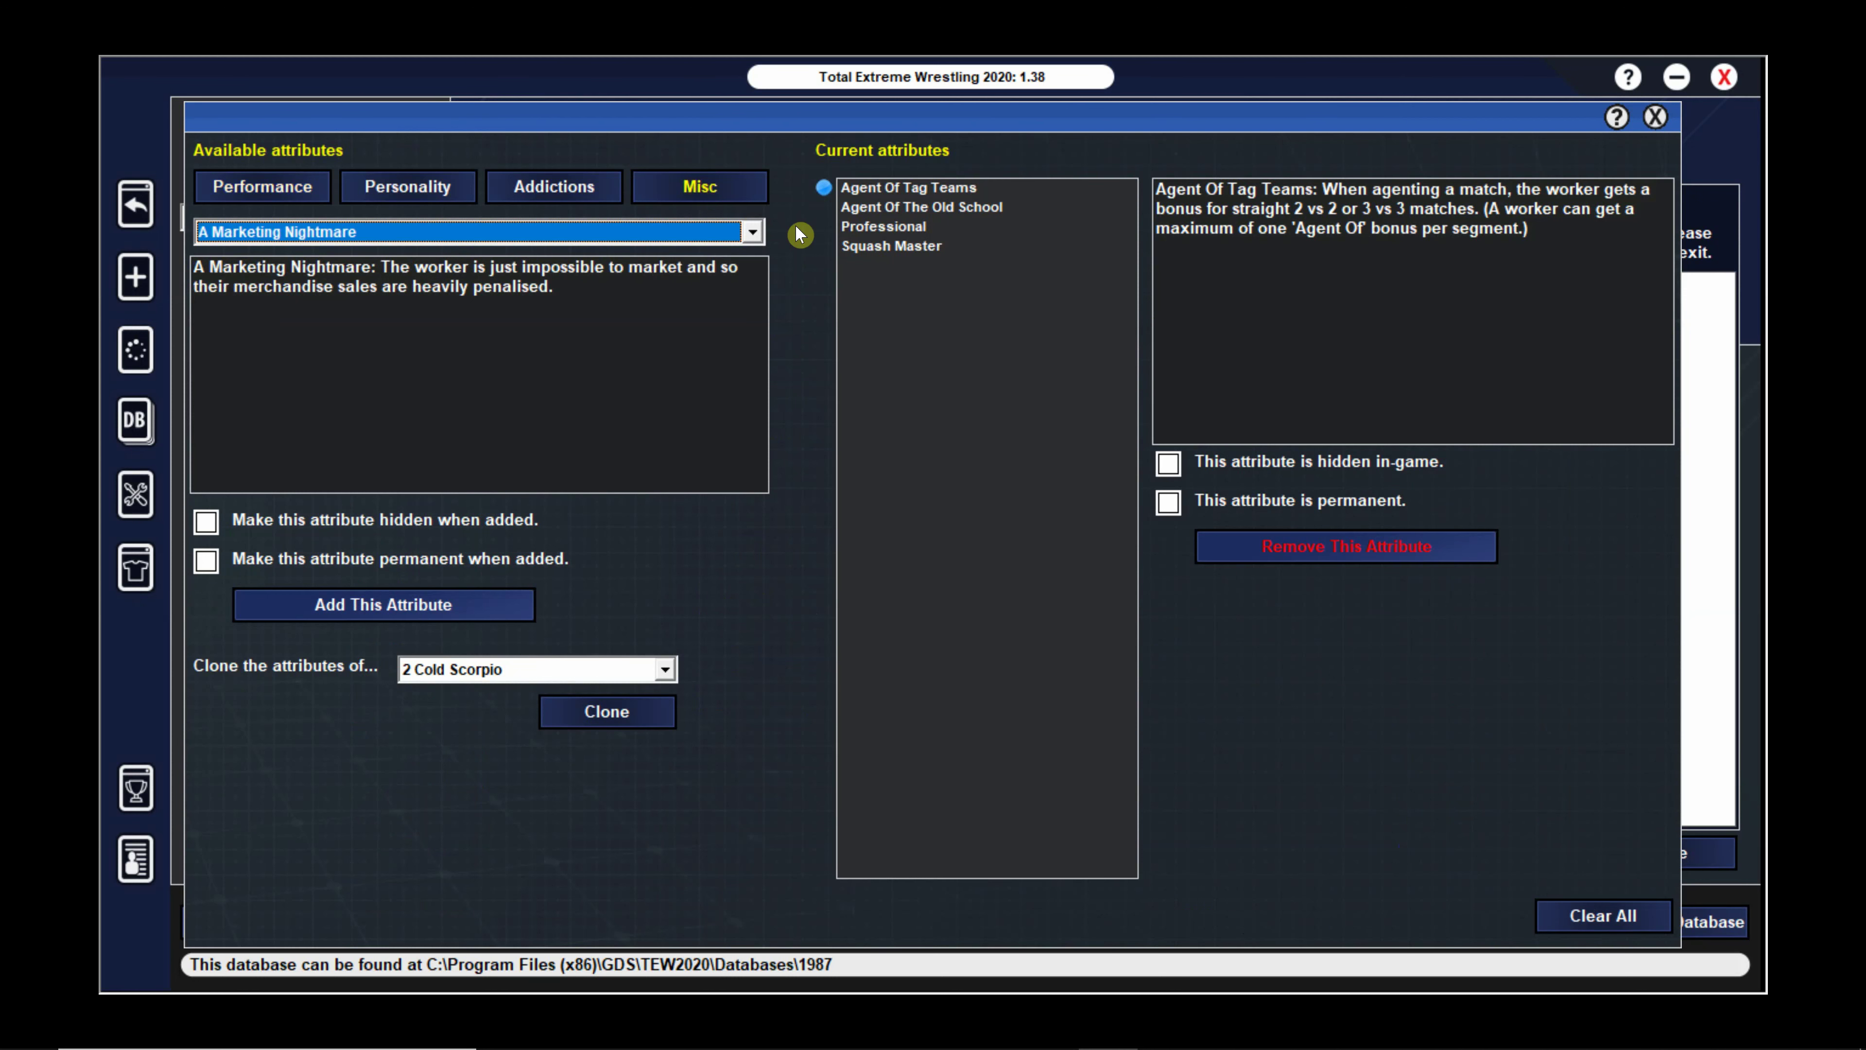
left_click(761, 233)
left_click_drag(756, 278, 768, 362)
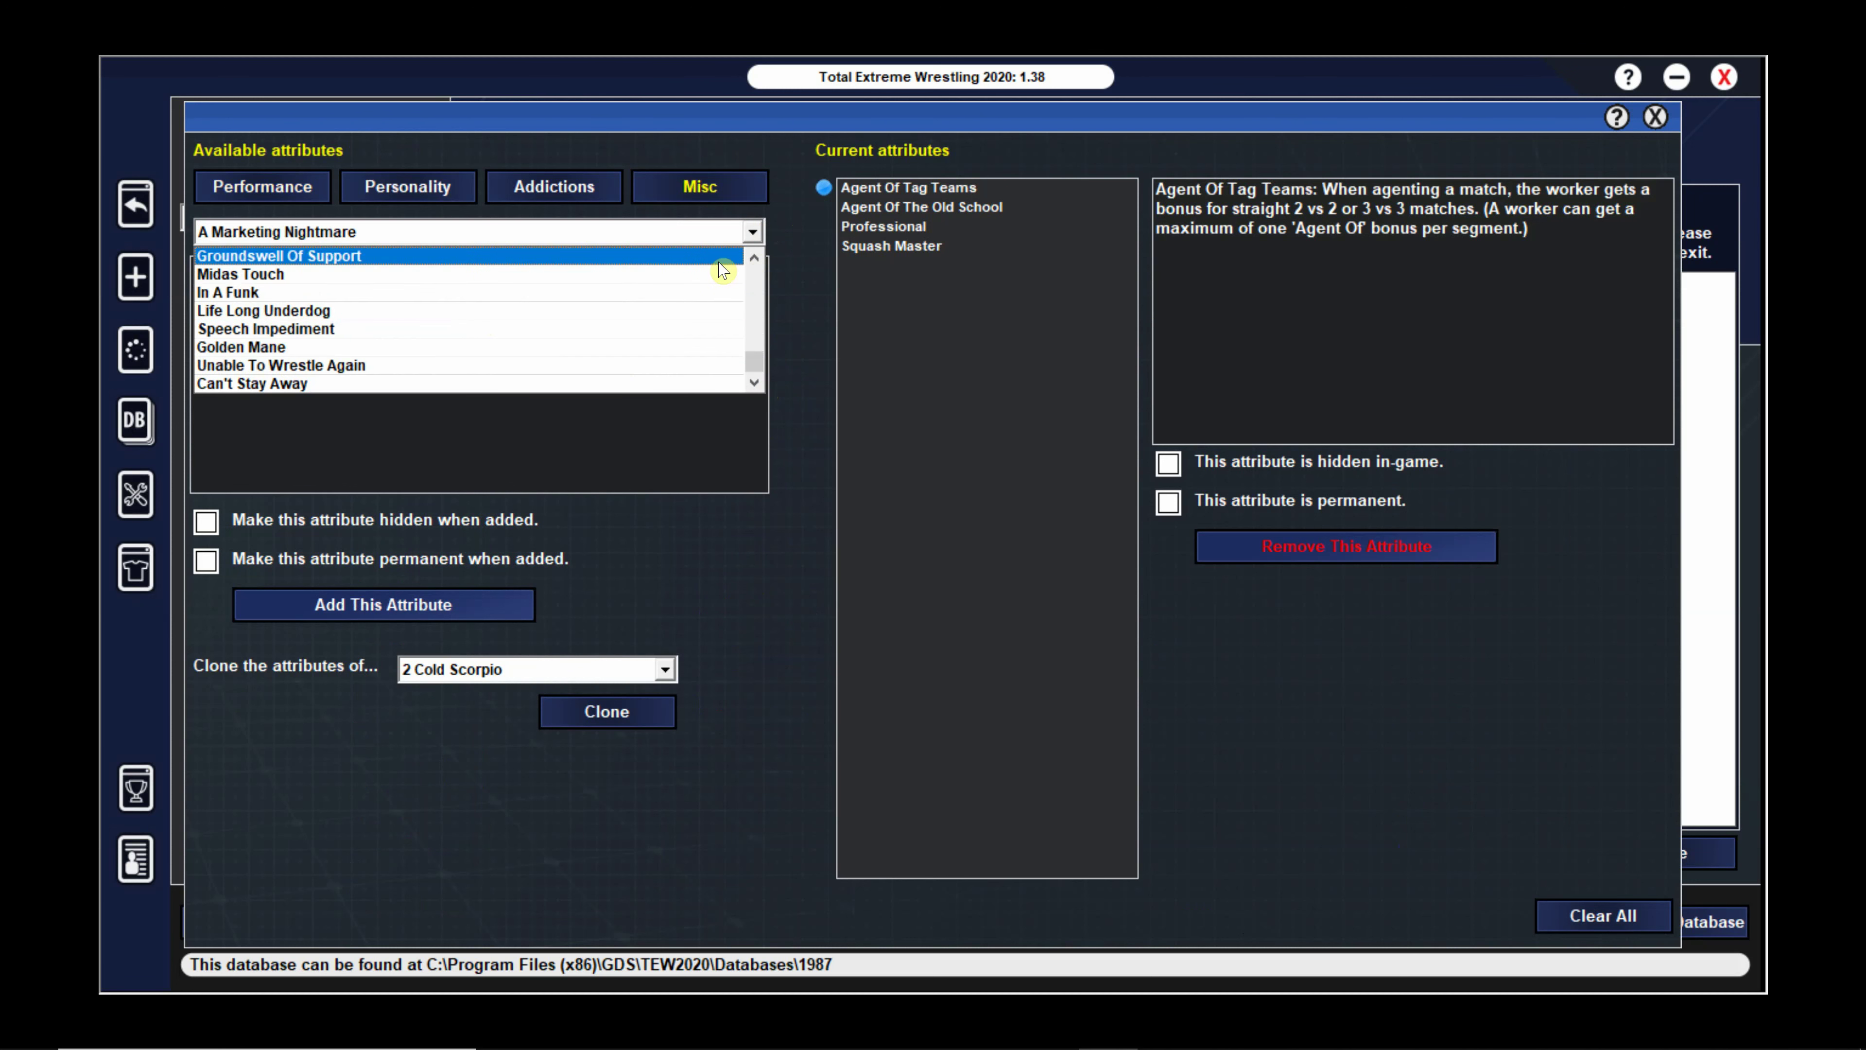
left_click(755, 258)
left_click(755, 259)
left_click(755, 259)
left_click(755, 258)
left_click(755, 259)
left_click(755, 259)
left_click(755, 259)
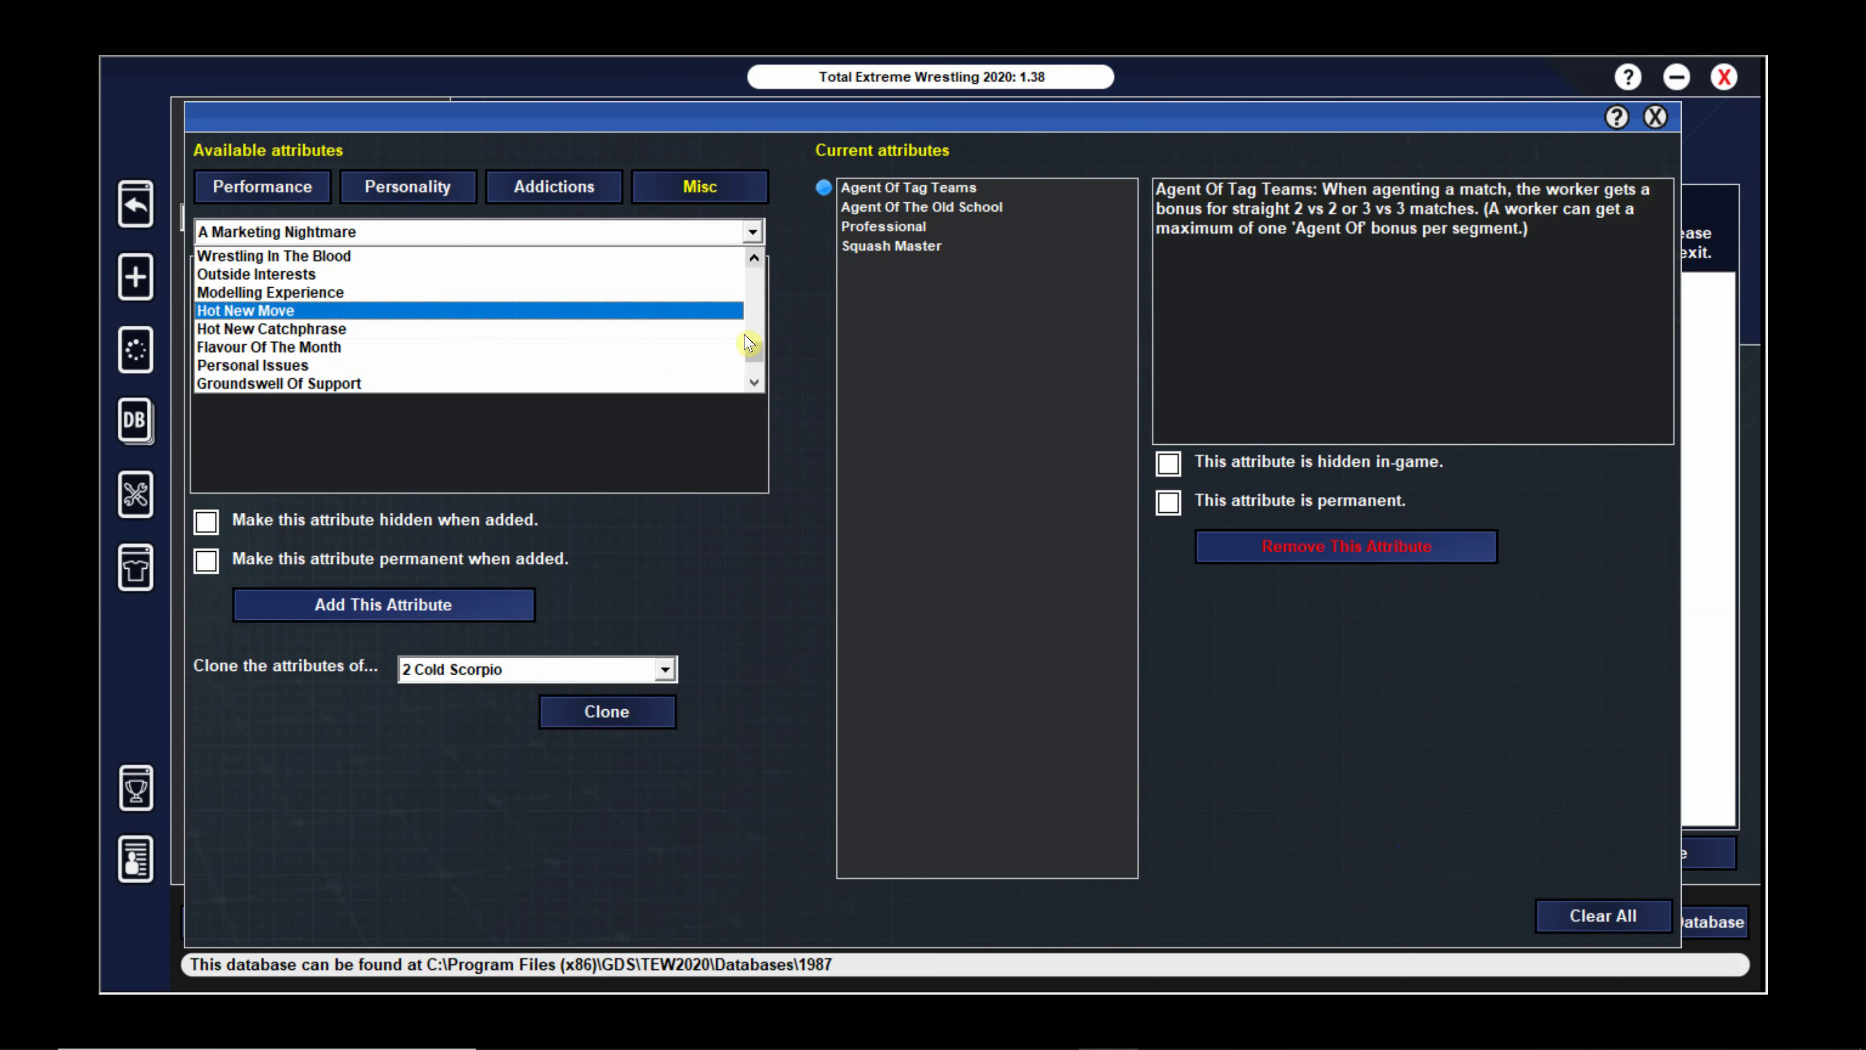
left_click(757, 368)
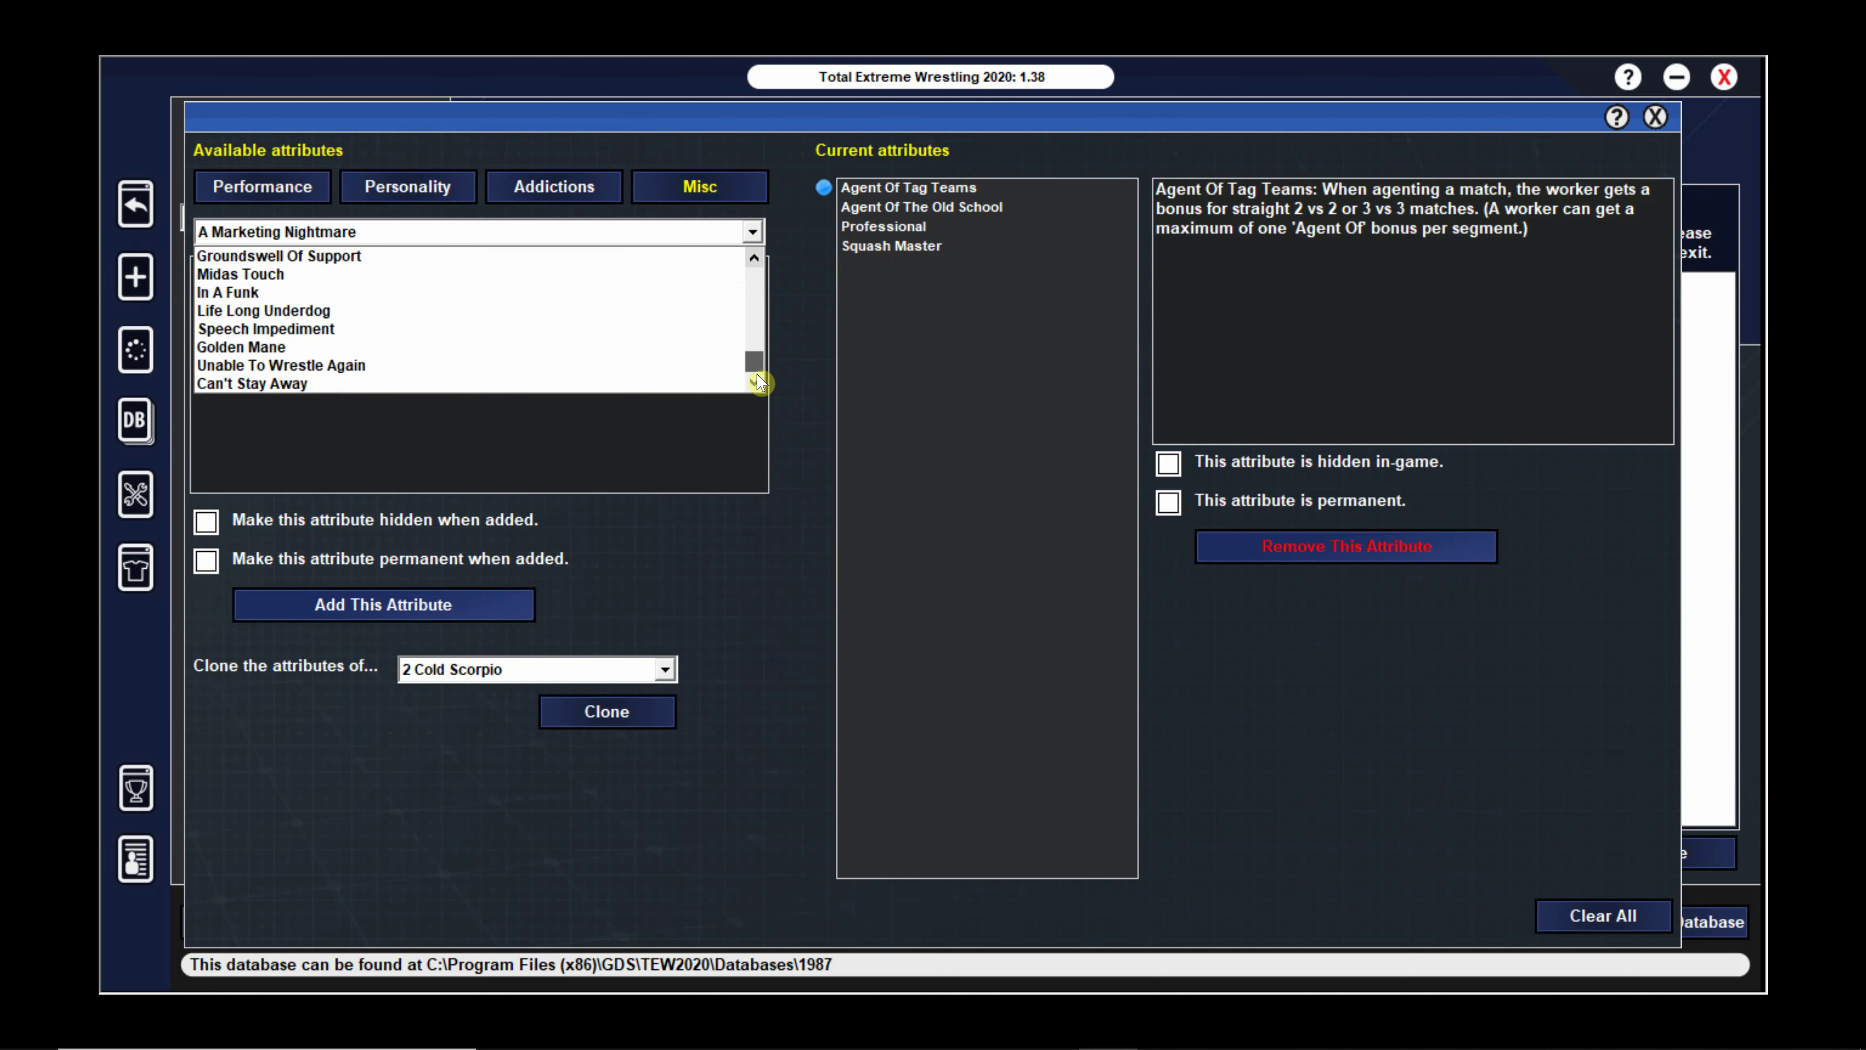
left_click(470, 384)
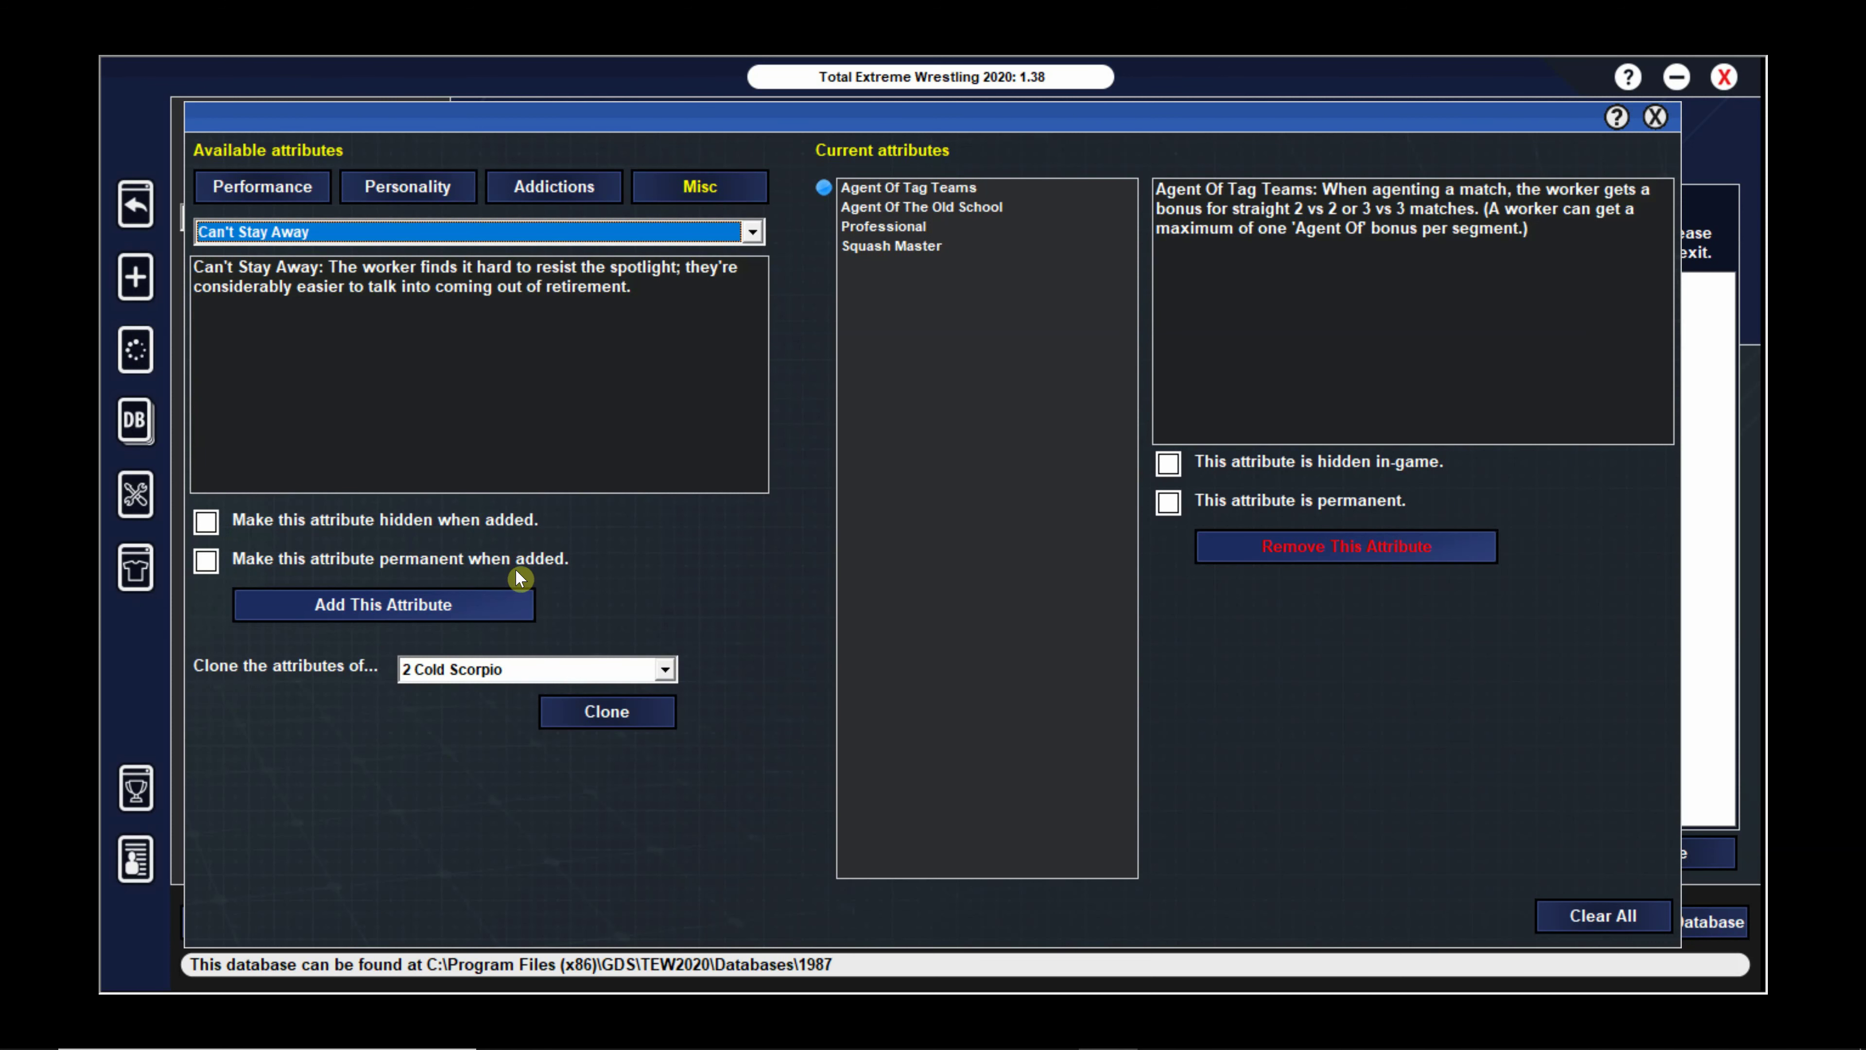
left_click(499, 612)
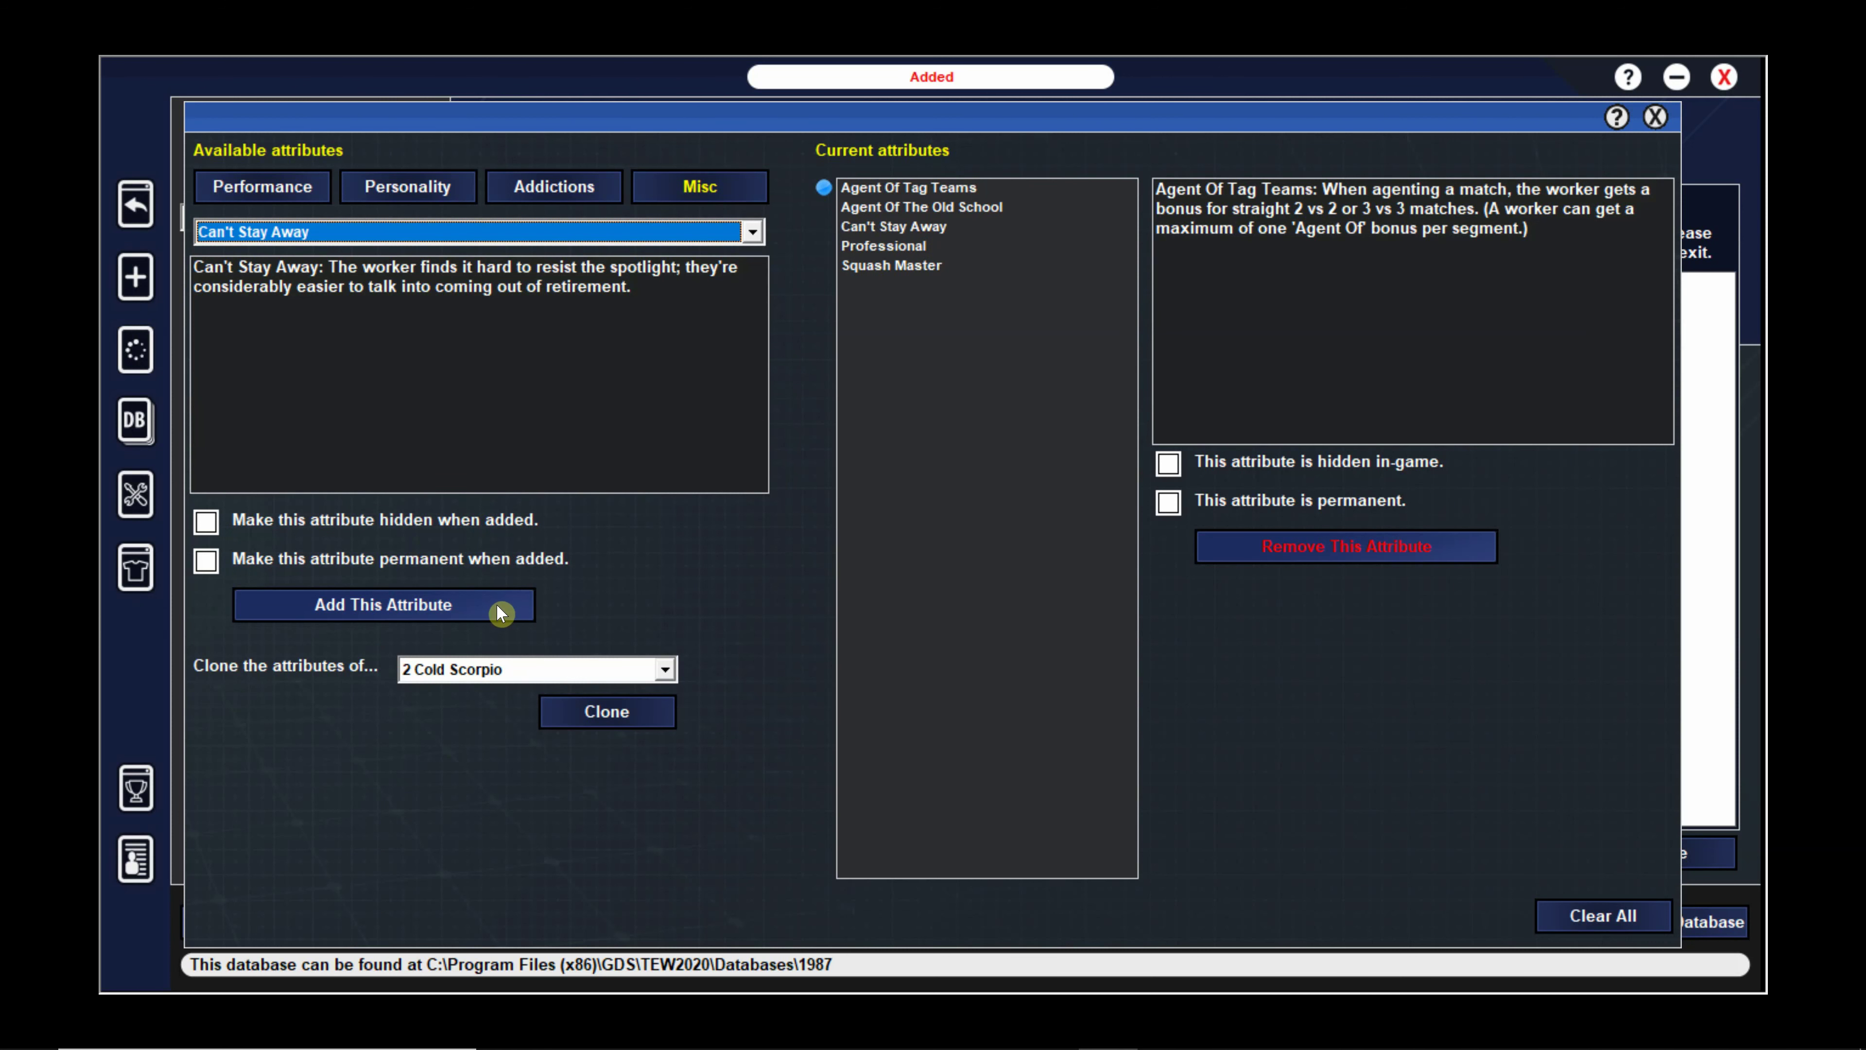
left_click(1654, 117)
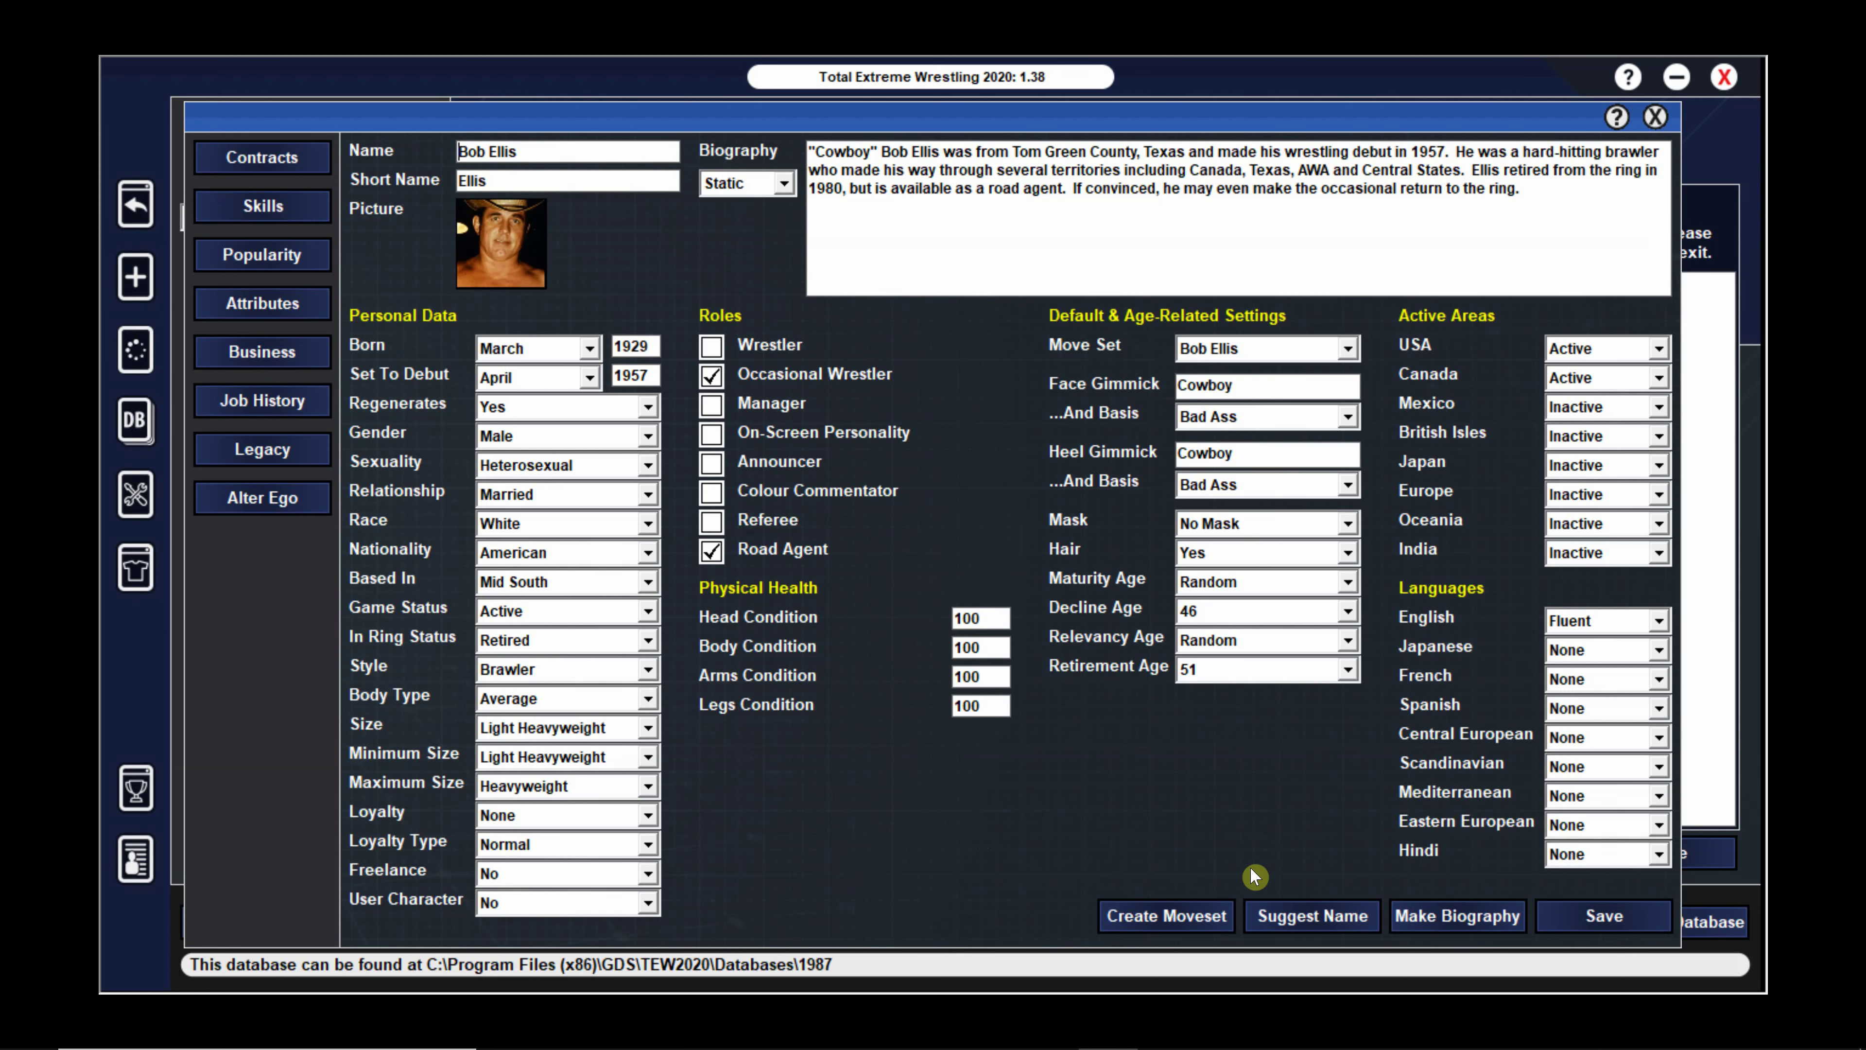
left_click(1629, 918)
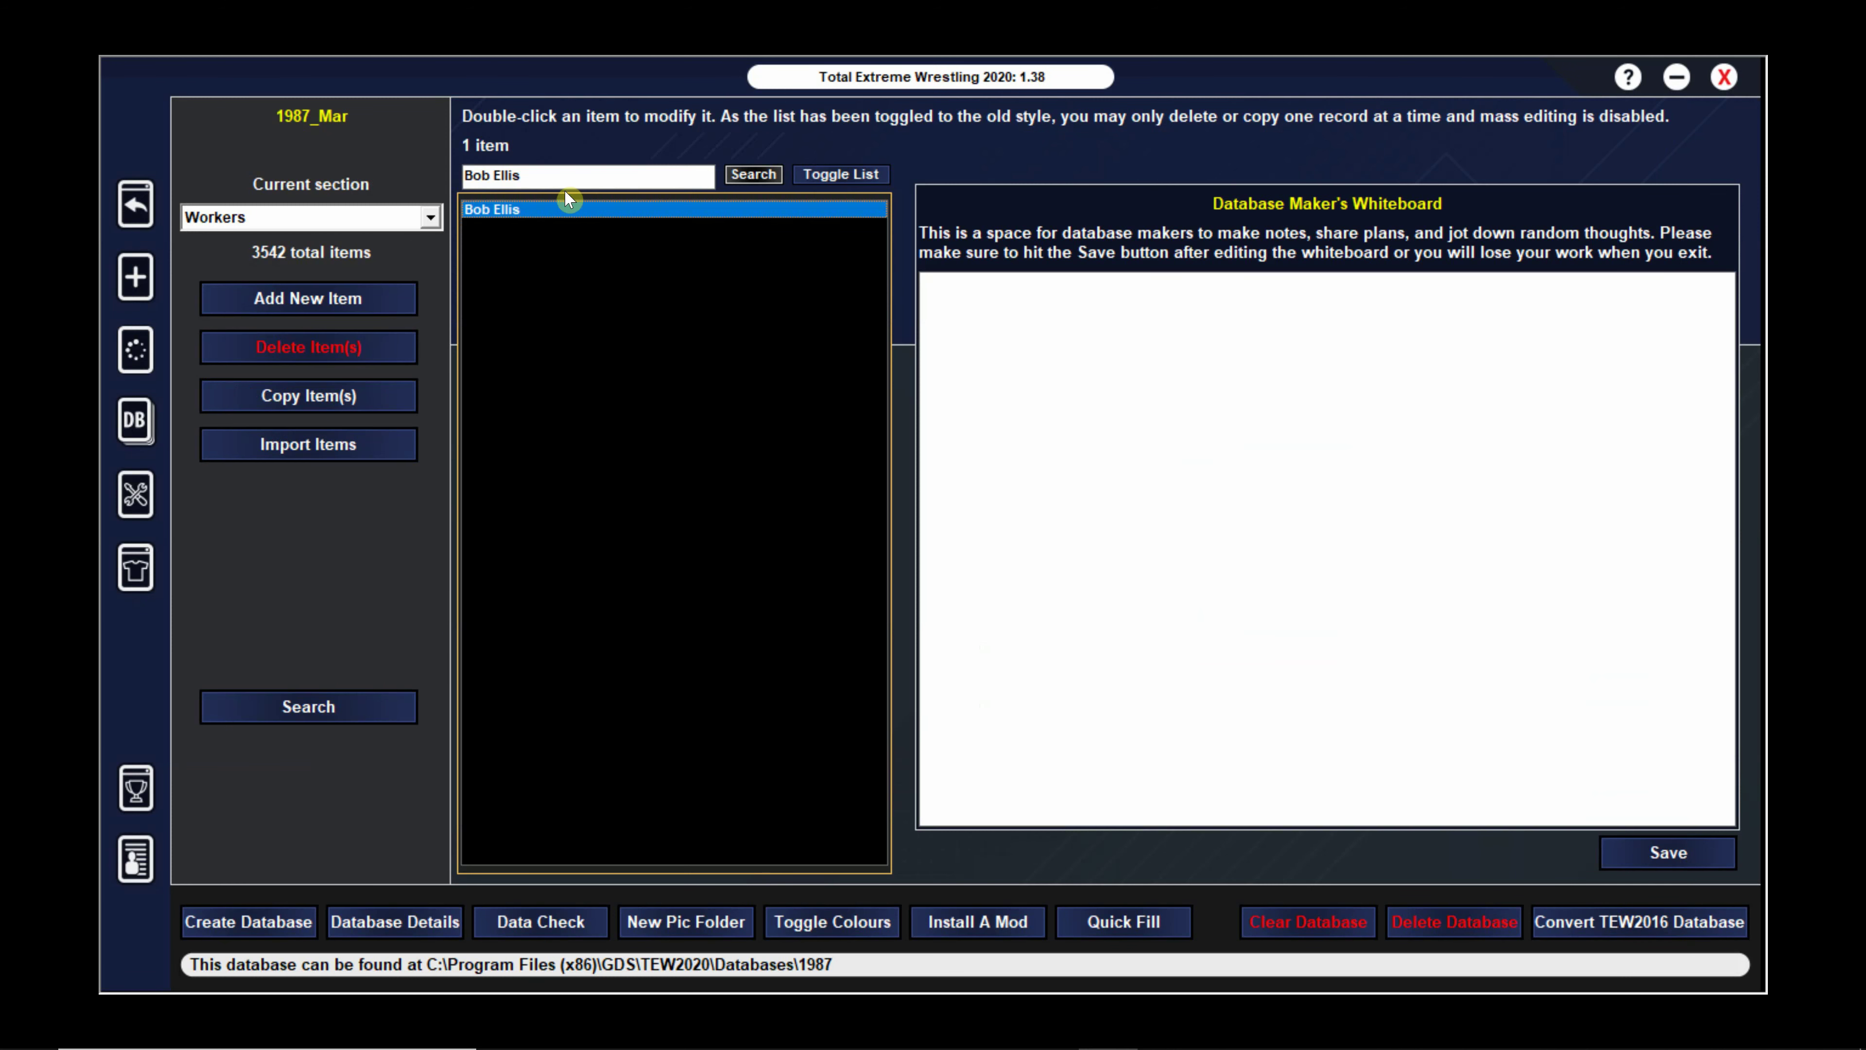
Clear the worker search text and leave the database editor for the list of saved games
left_click(543, 175)
key("BackSpace")
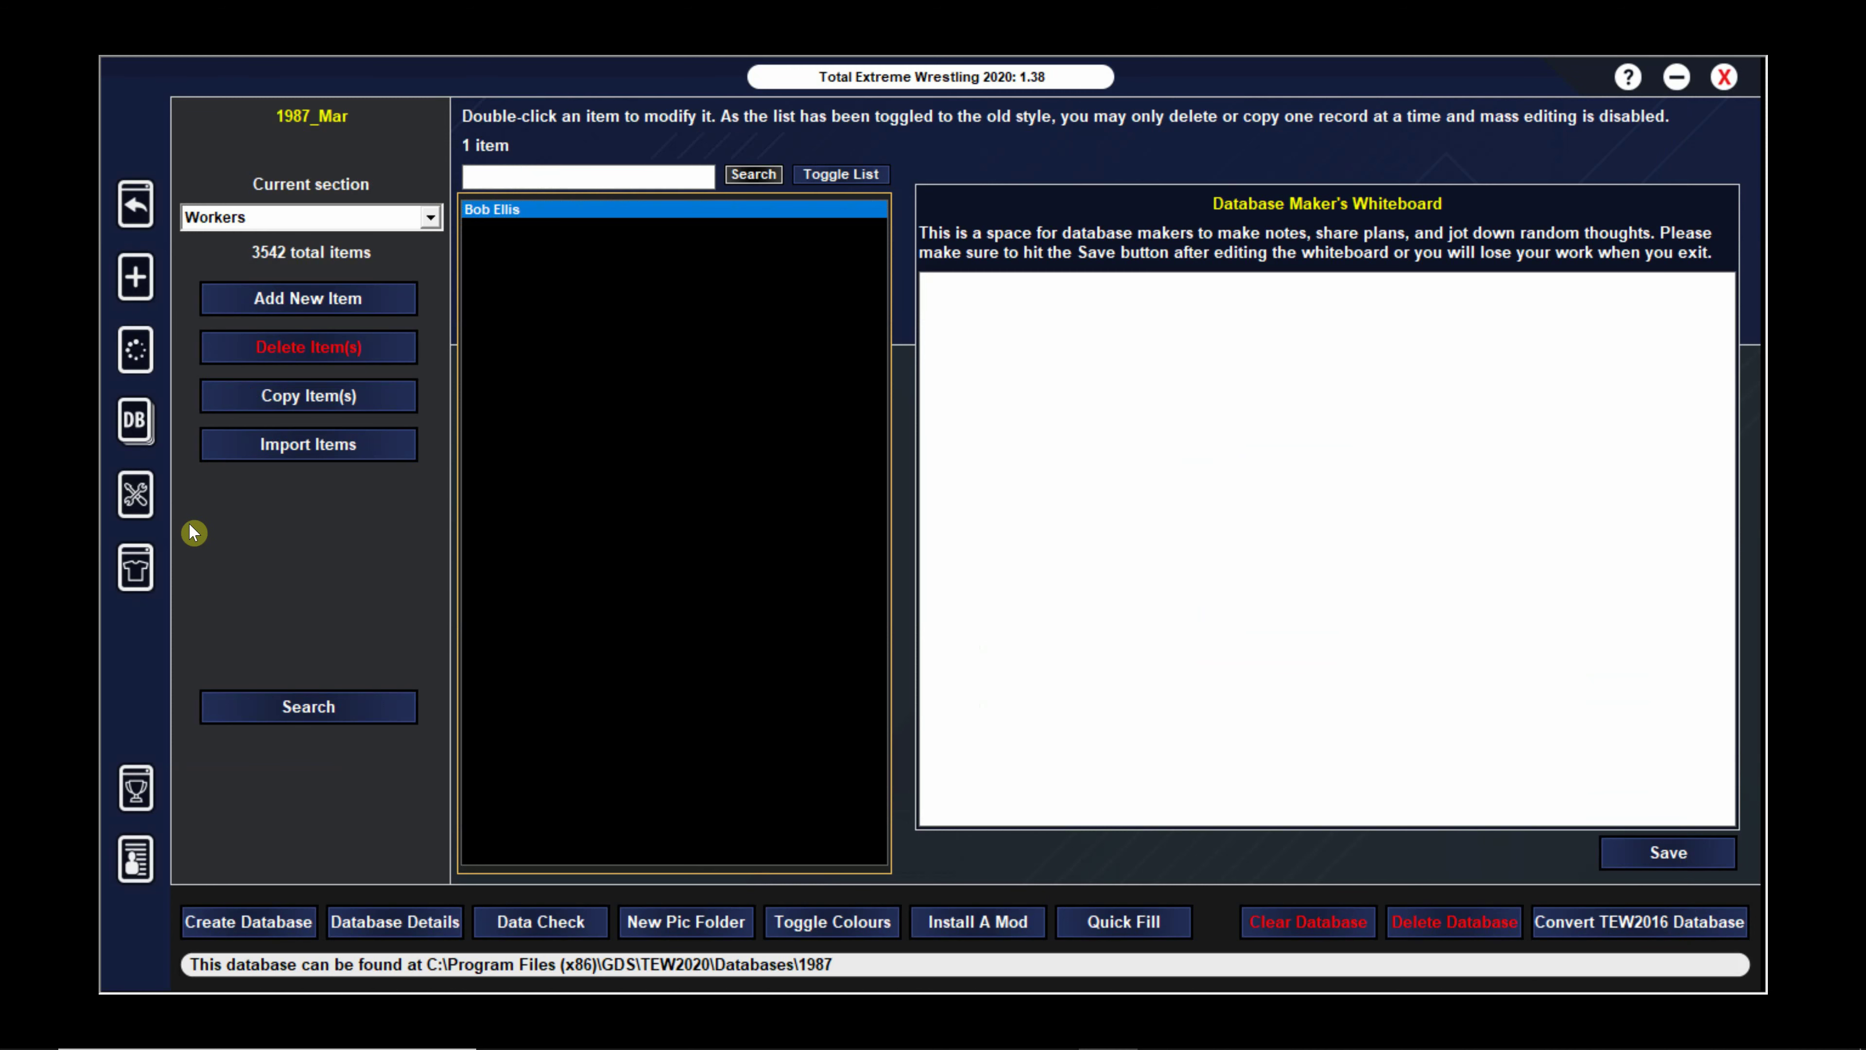
left_click(136, 351)
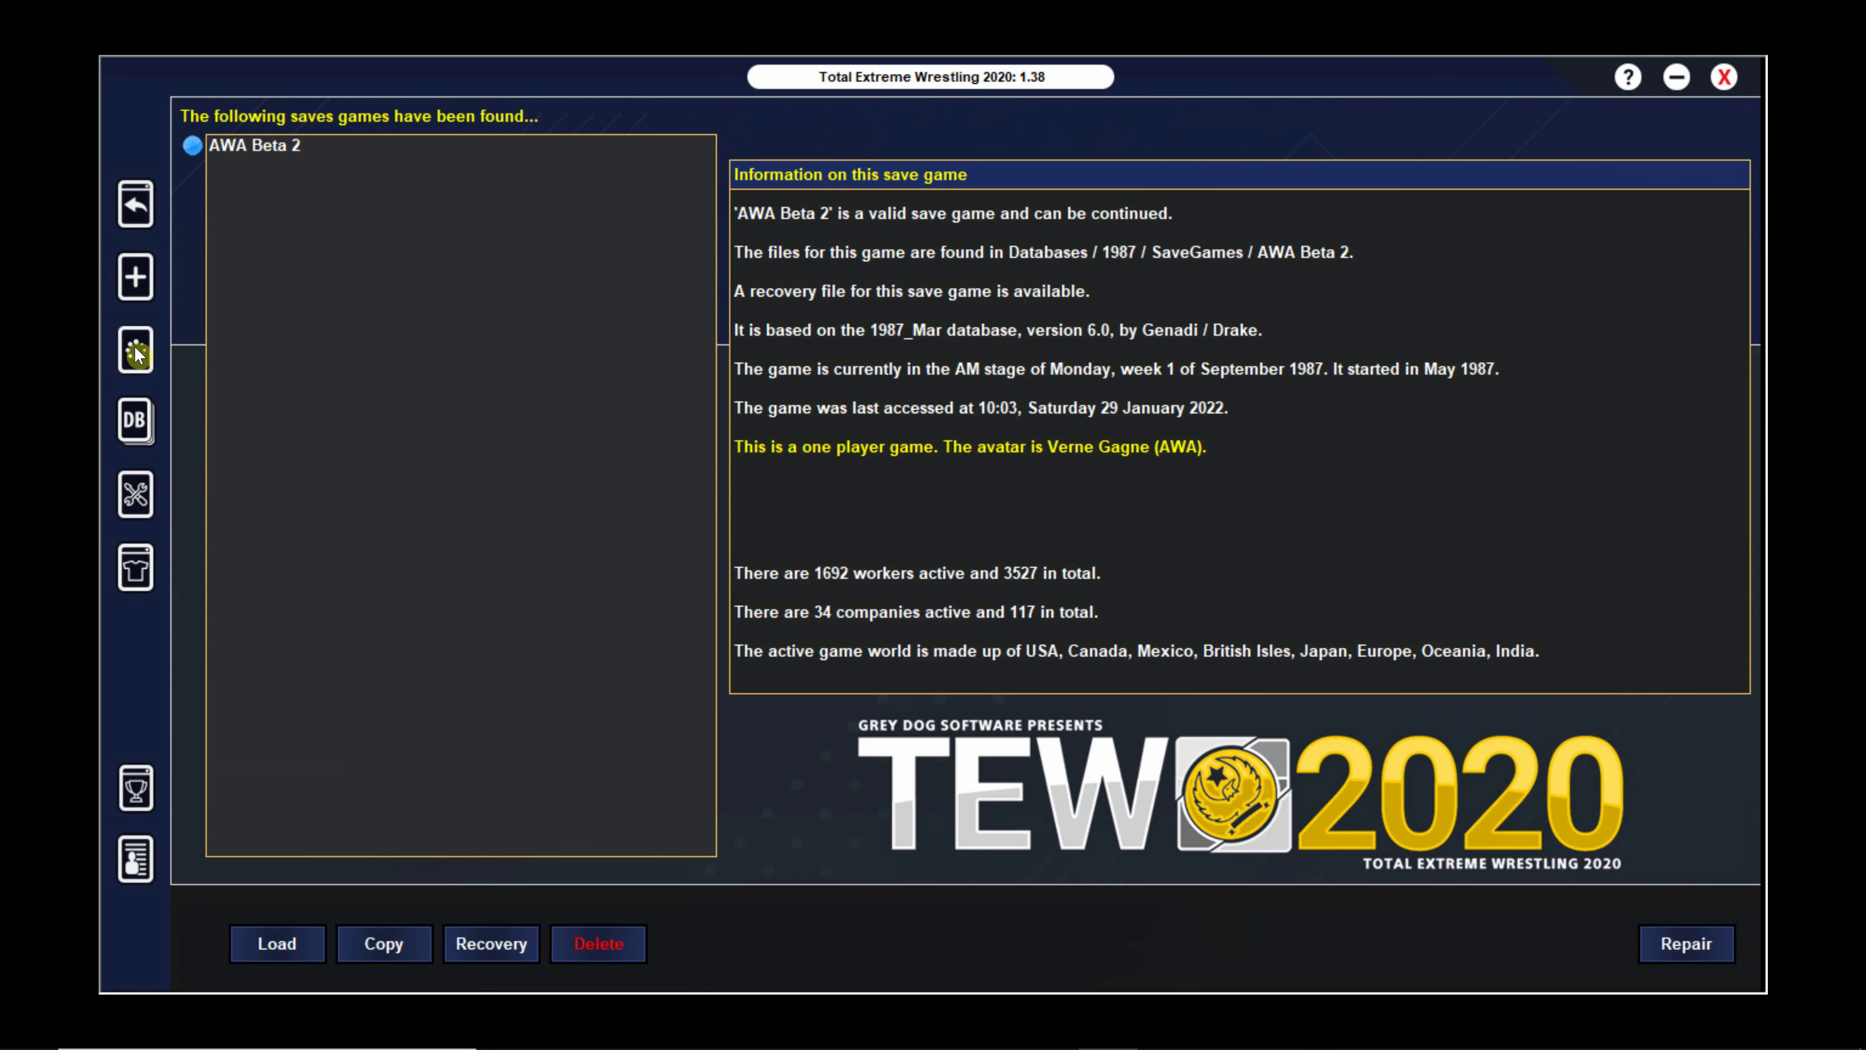
Load the saved game AWA Beta 2 as its player and open the data import tool from the game options
double_click(287, 149)
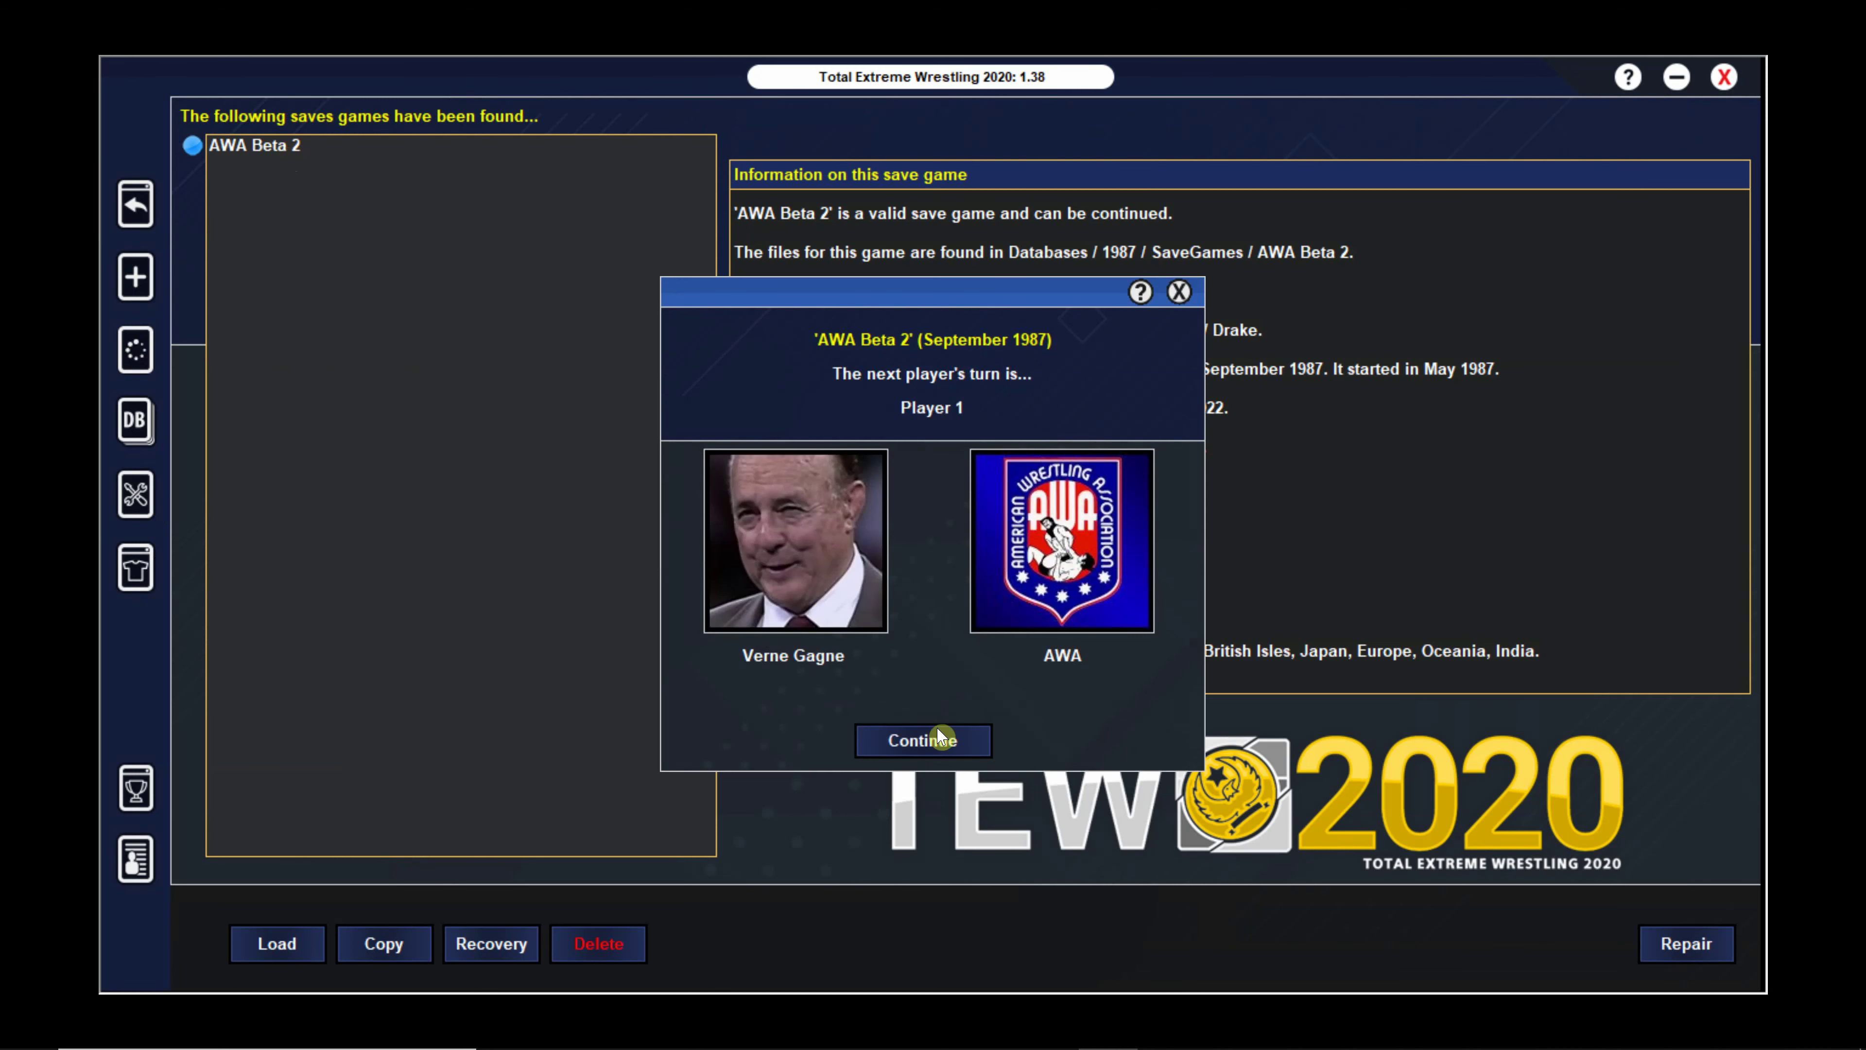
left_click(946, 738)
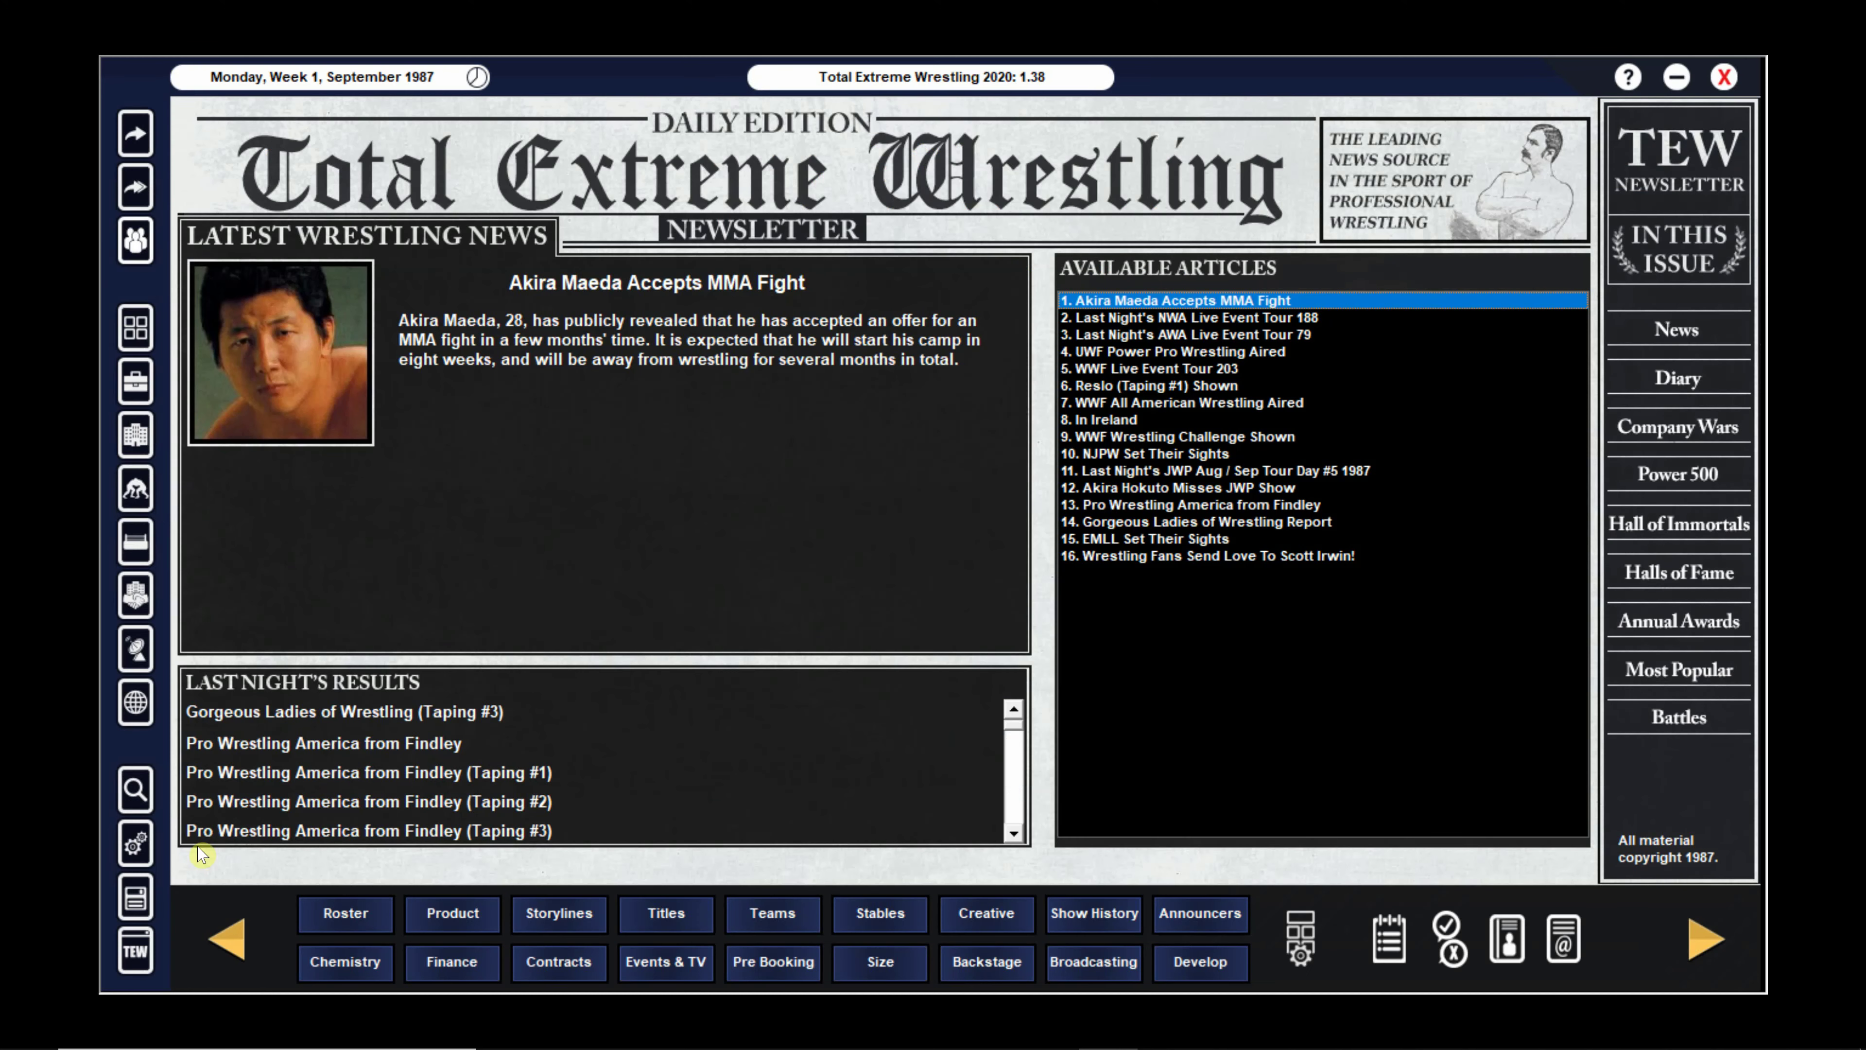
left_click(135, 844)
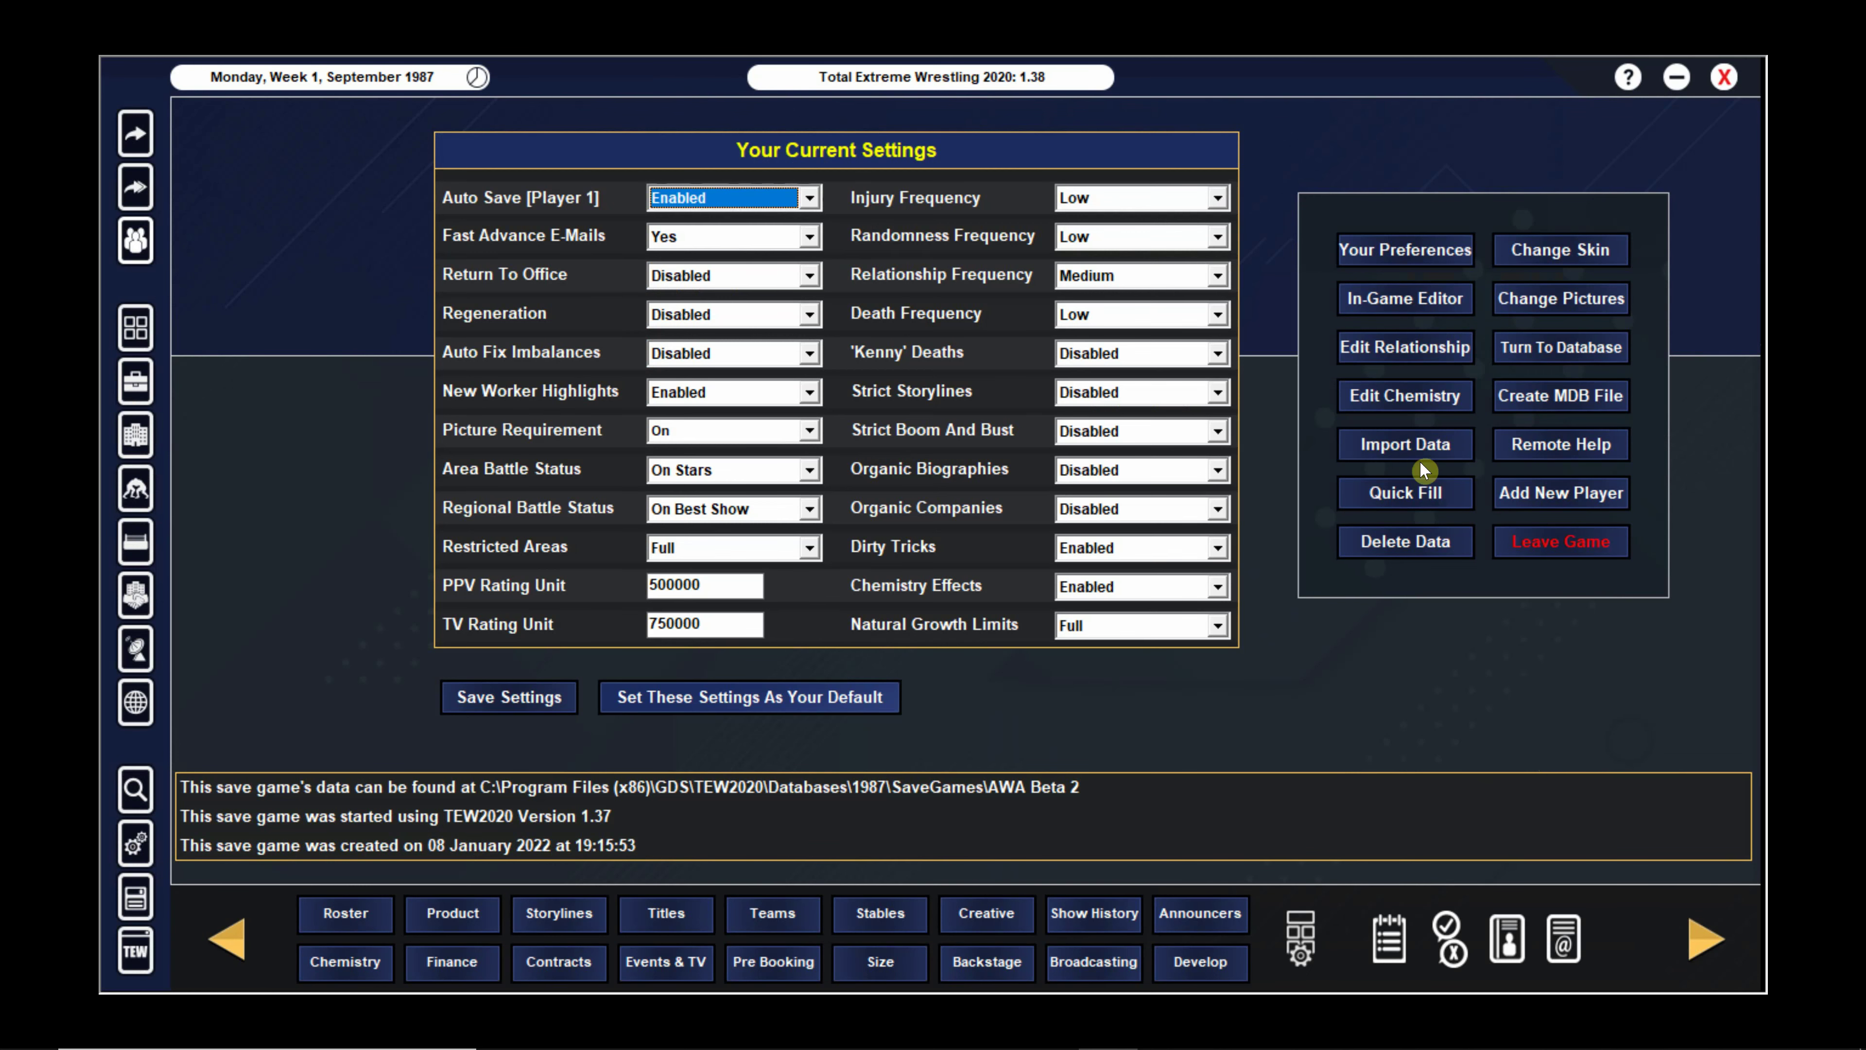
left_click(1407, 449)
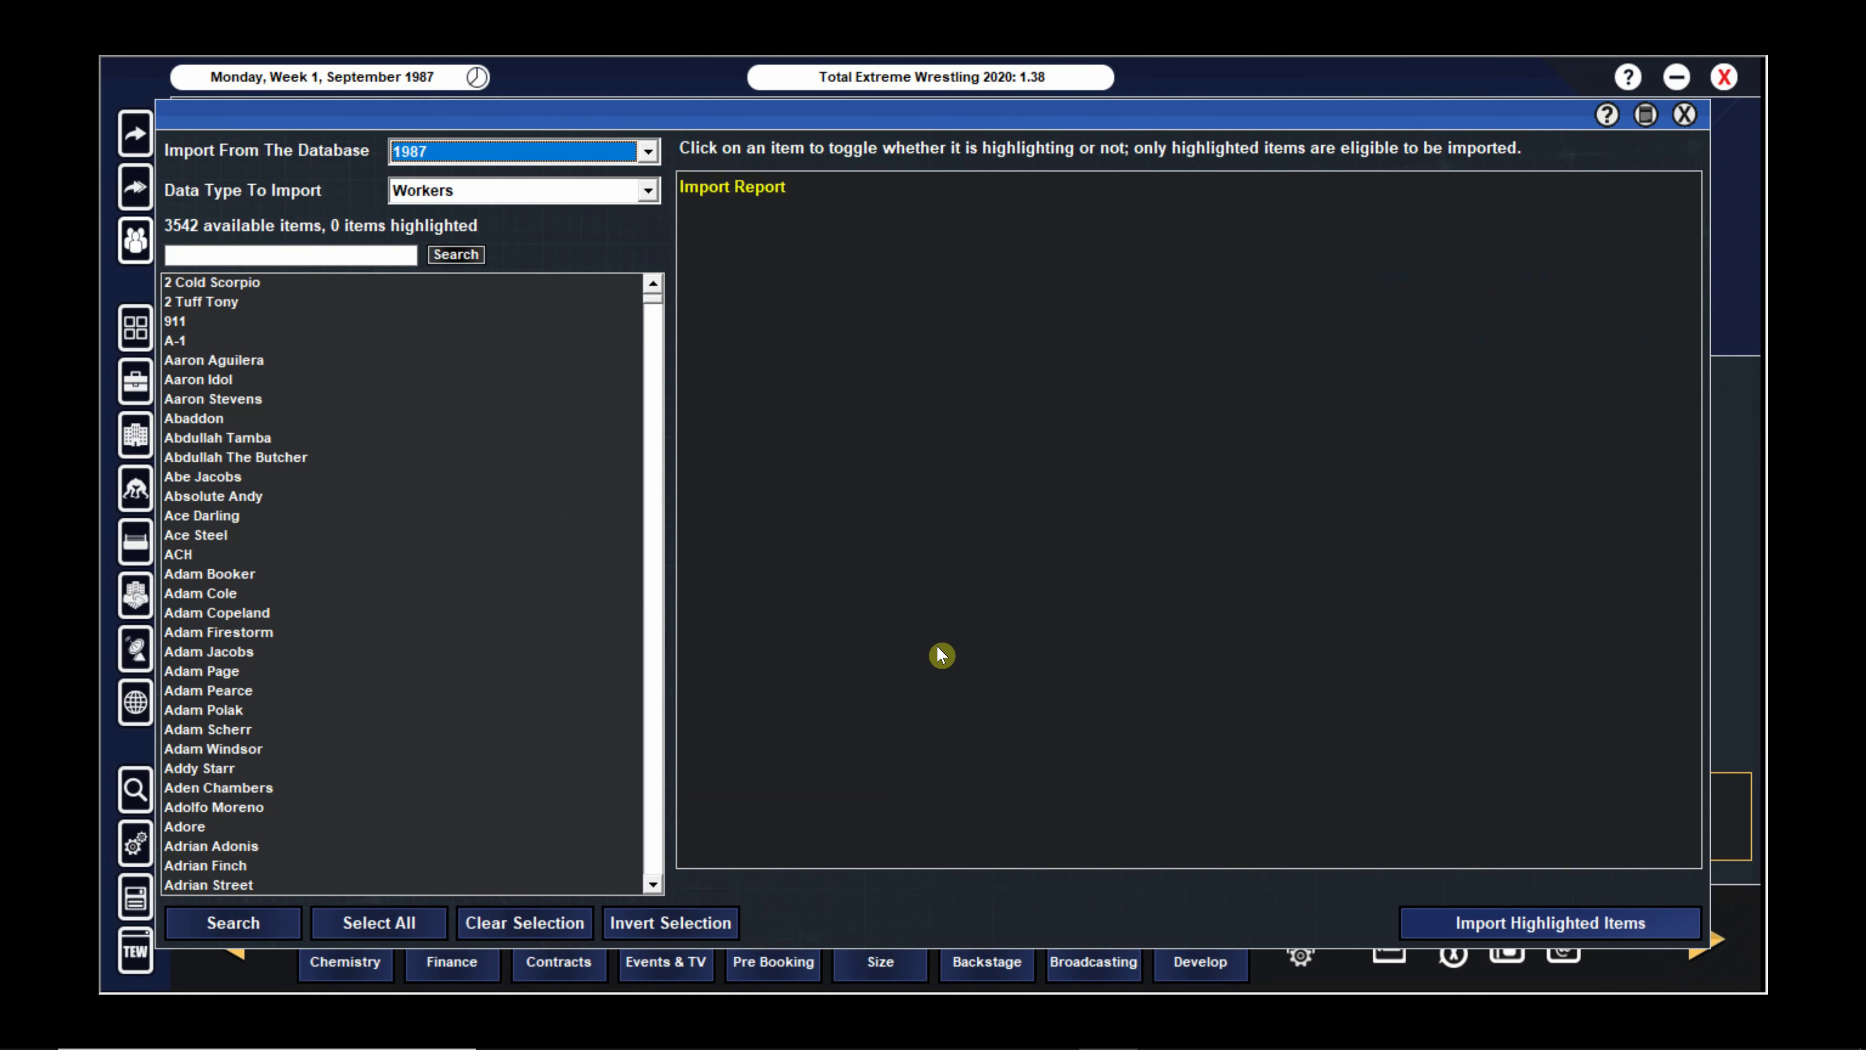
Import the worker Bob Ellis from the 1987 database into the saved game
left_click(348, 256)
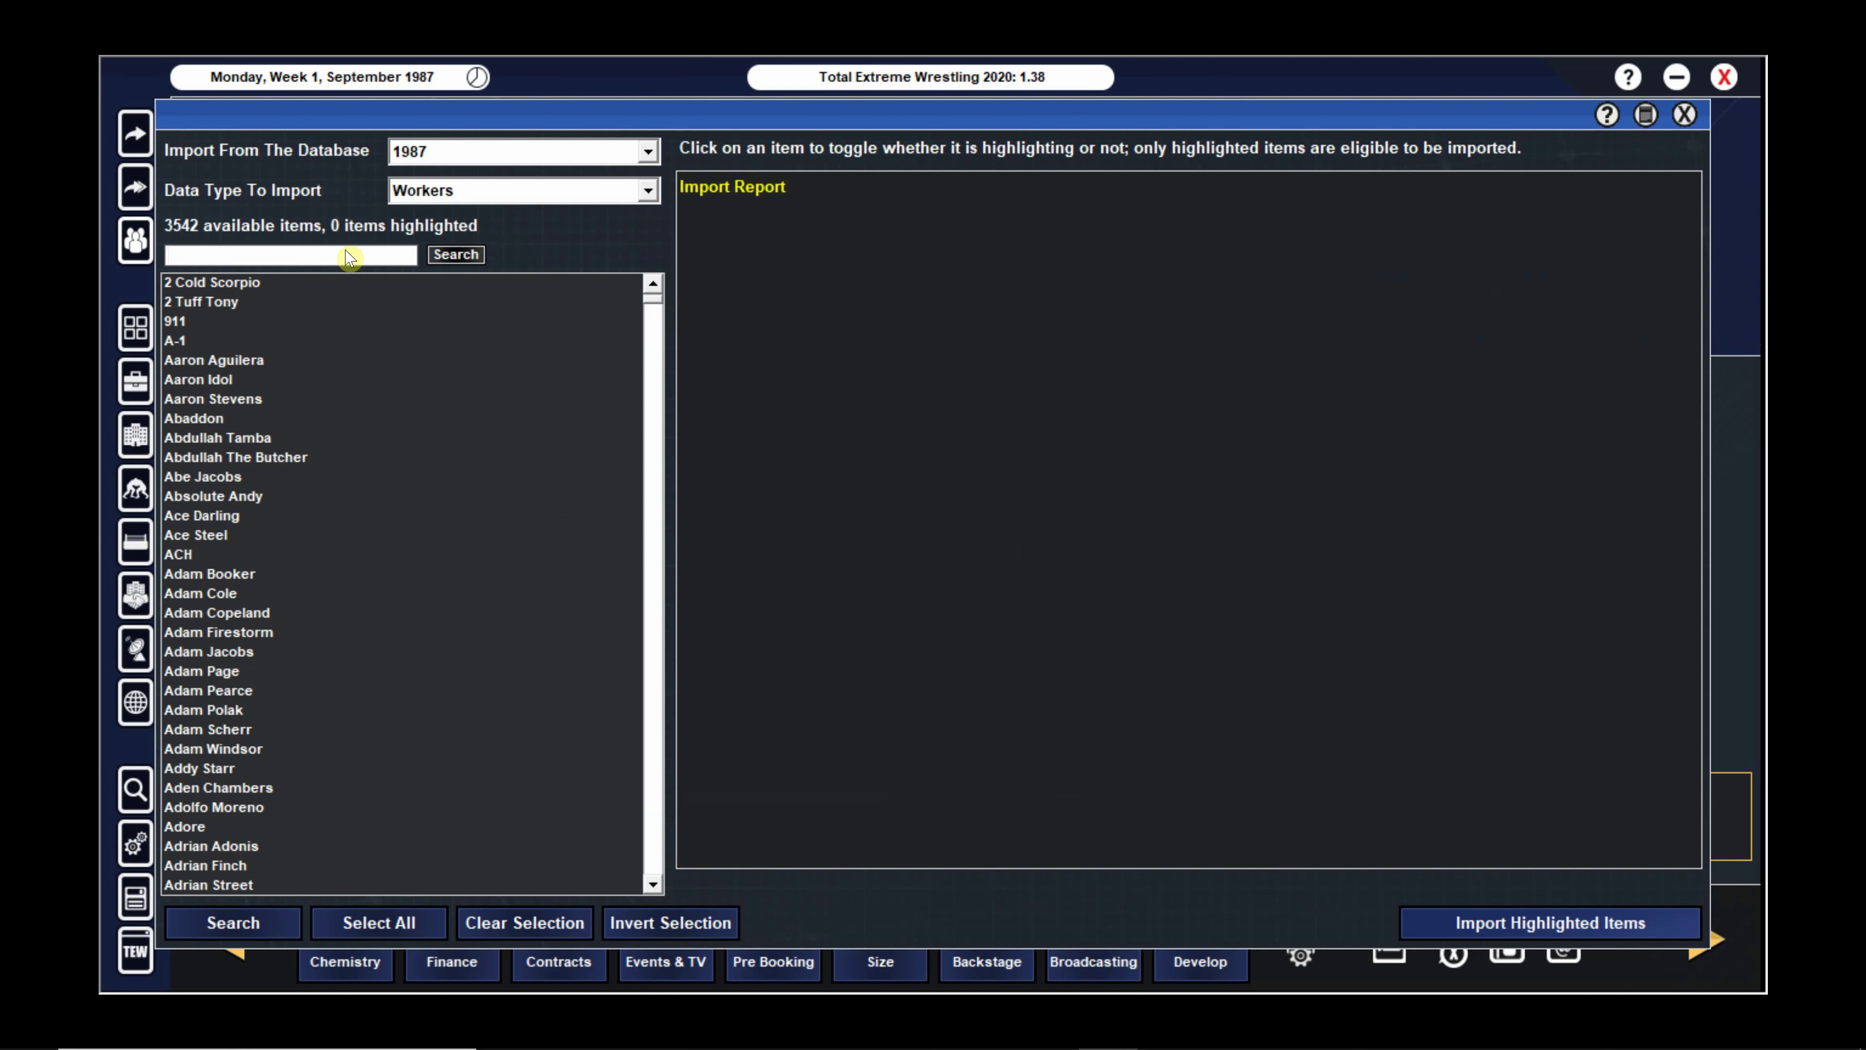
type("Bob Ellis")
key("Return")
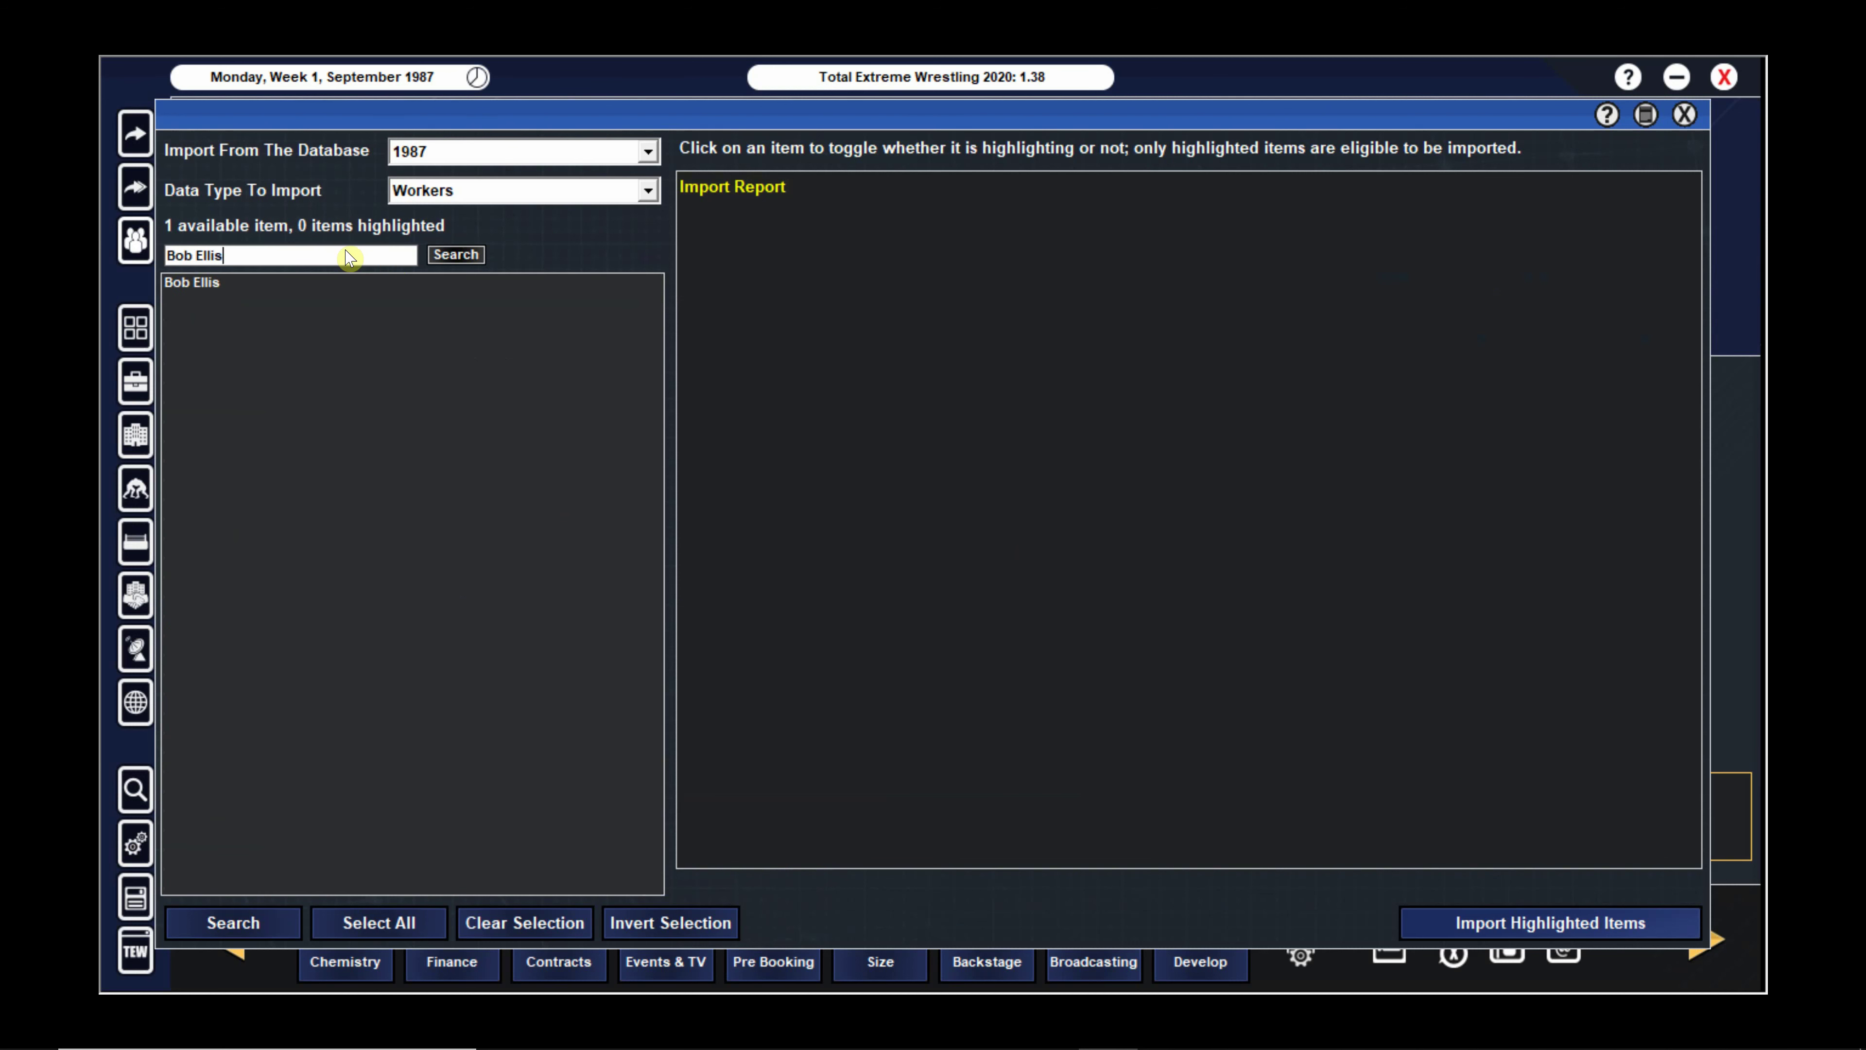
left_click(288, 282)
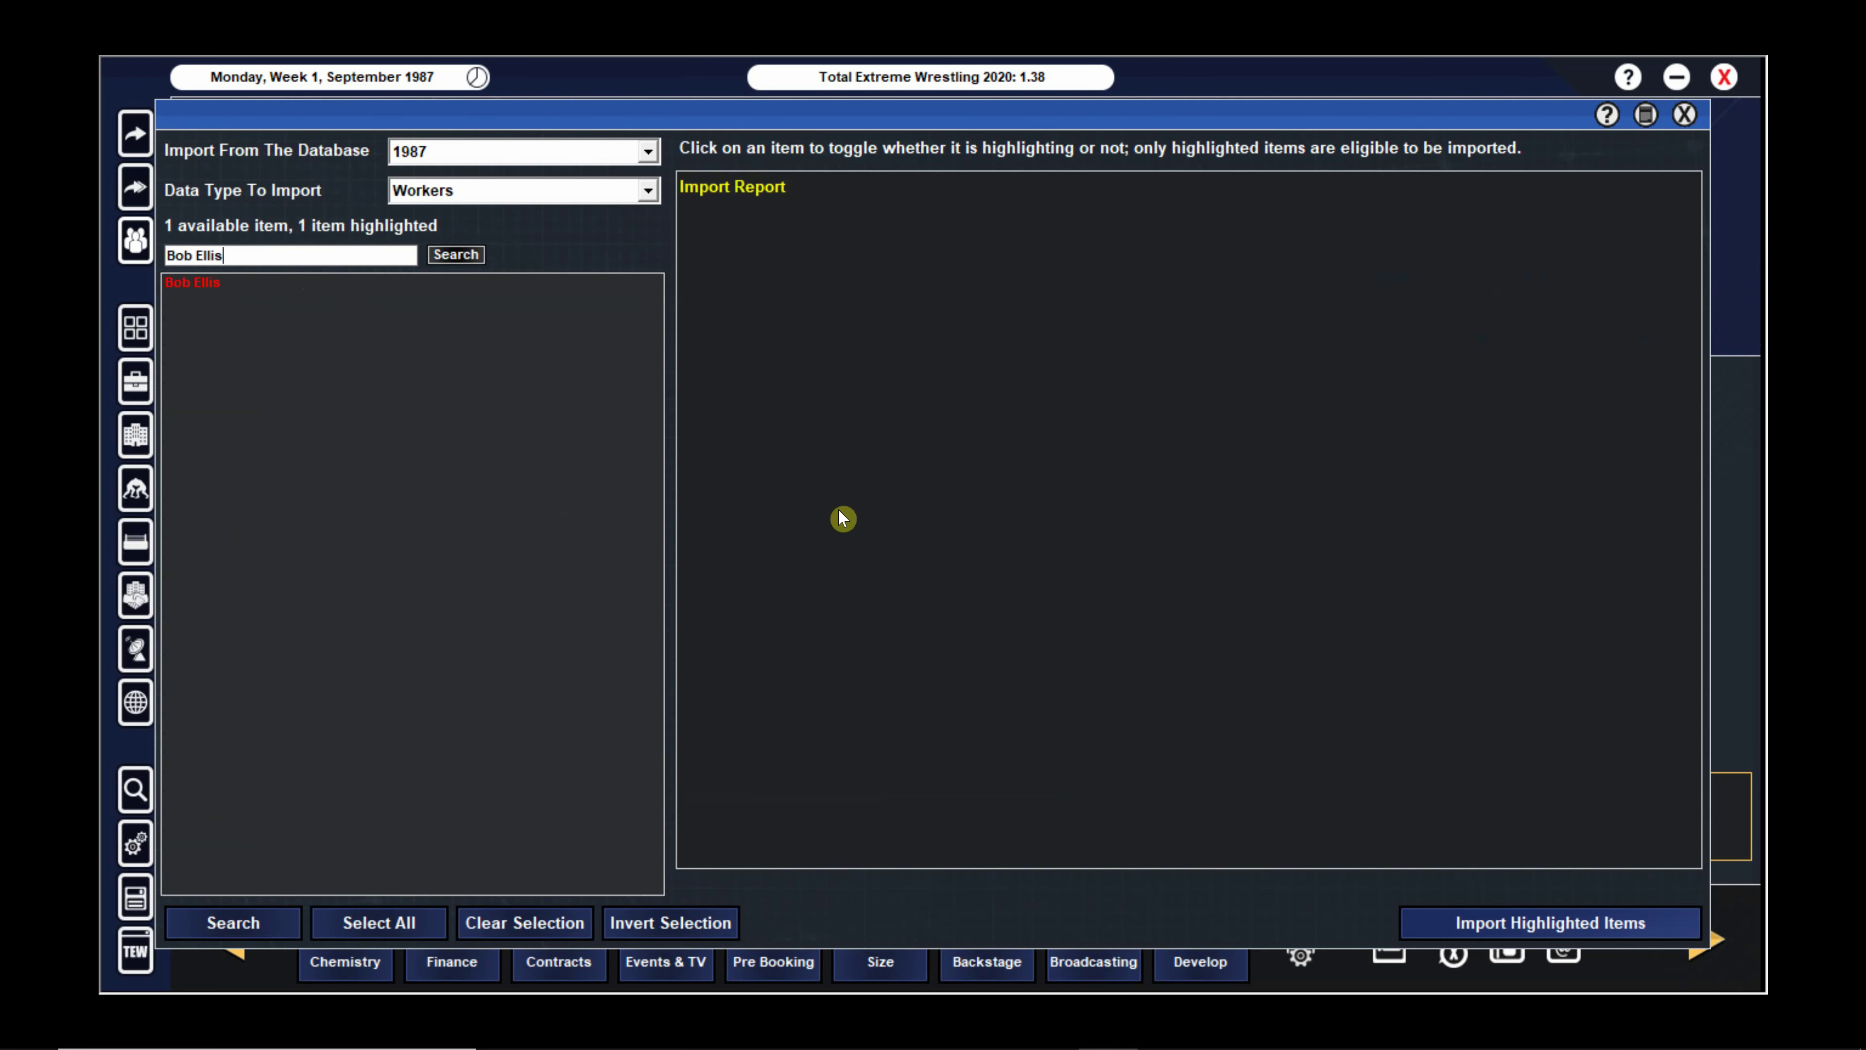
left_click(1483, 923)
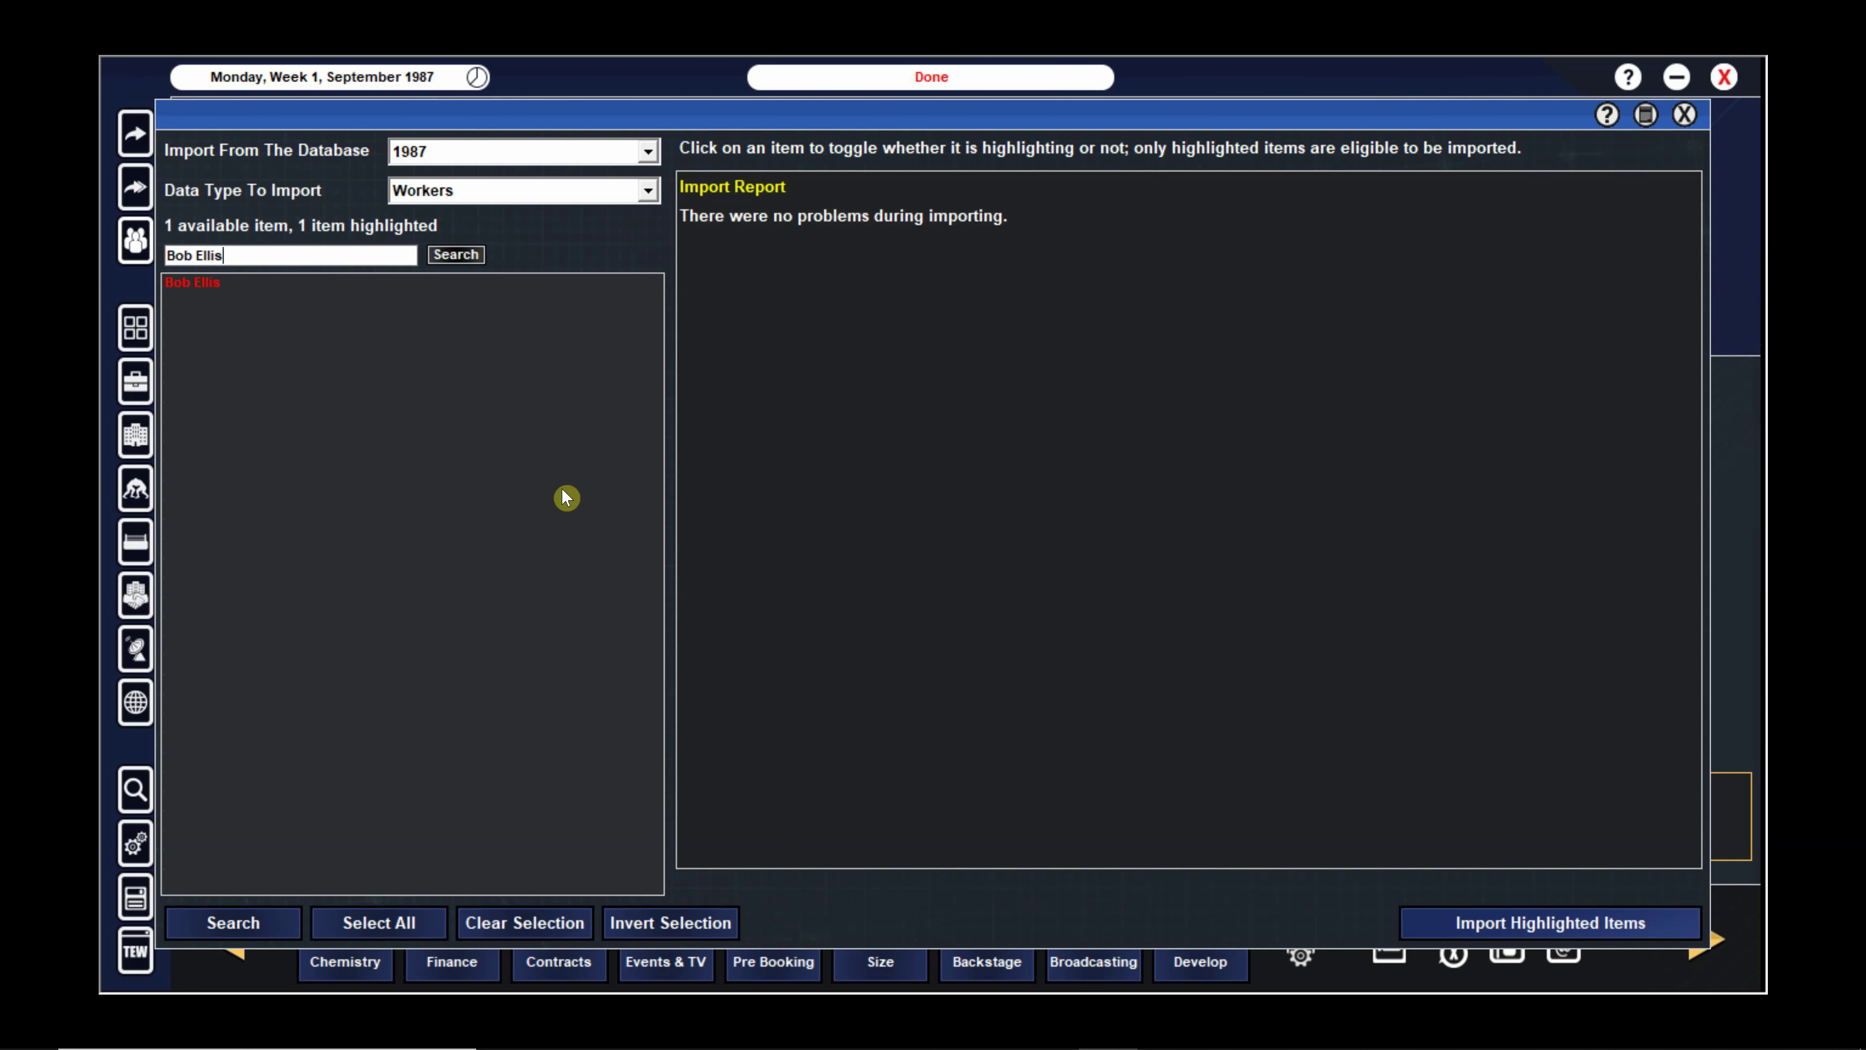
Import the worker Dale Lewis from the 1987 database into the saved game
left_click_drag(253, 254, 100, 261)
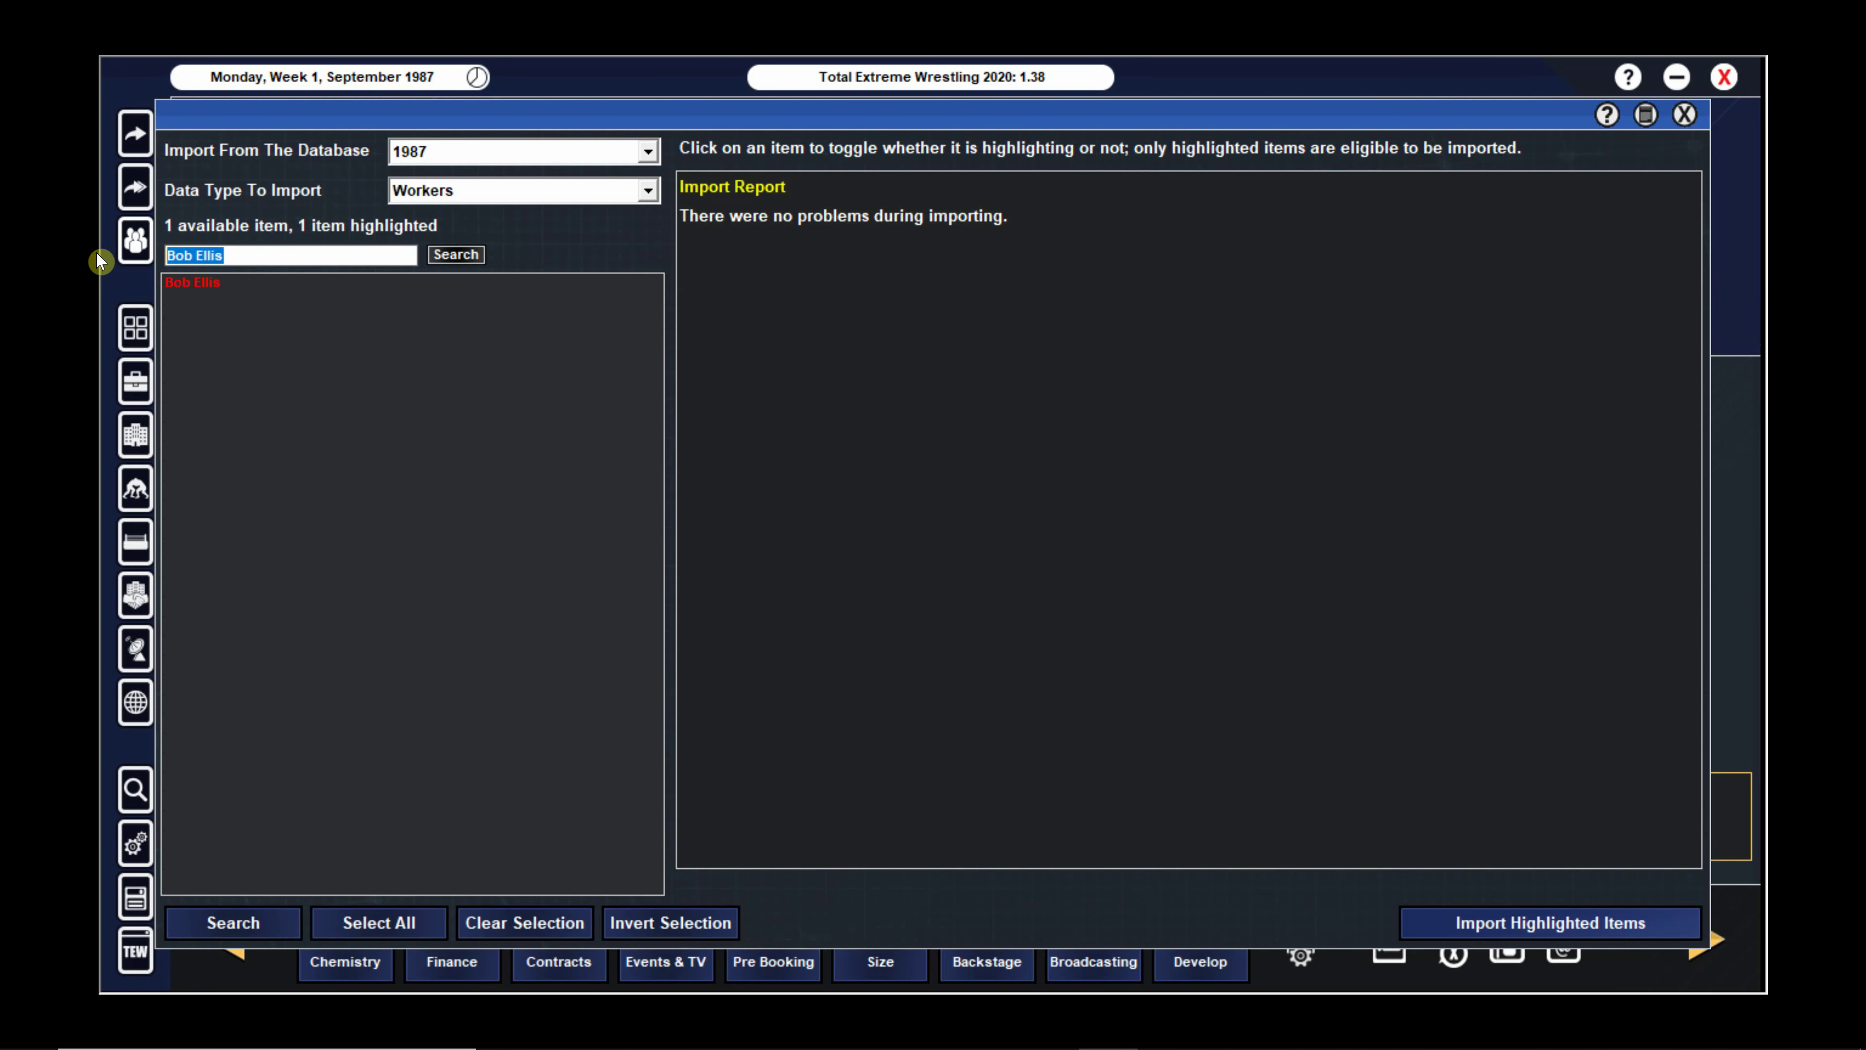
type("Dale Lewis")
key("Return")
left_click(187, 283)
left_click(1546, 925)
Import the worker Bob Orton Sr. from the 1987 database, close the import tool and save the game
left_click_drag(271, 255, 115, 244)
type("Bob Orton Sr.")
key("Return")
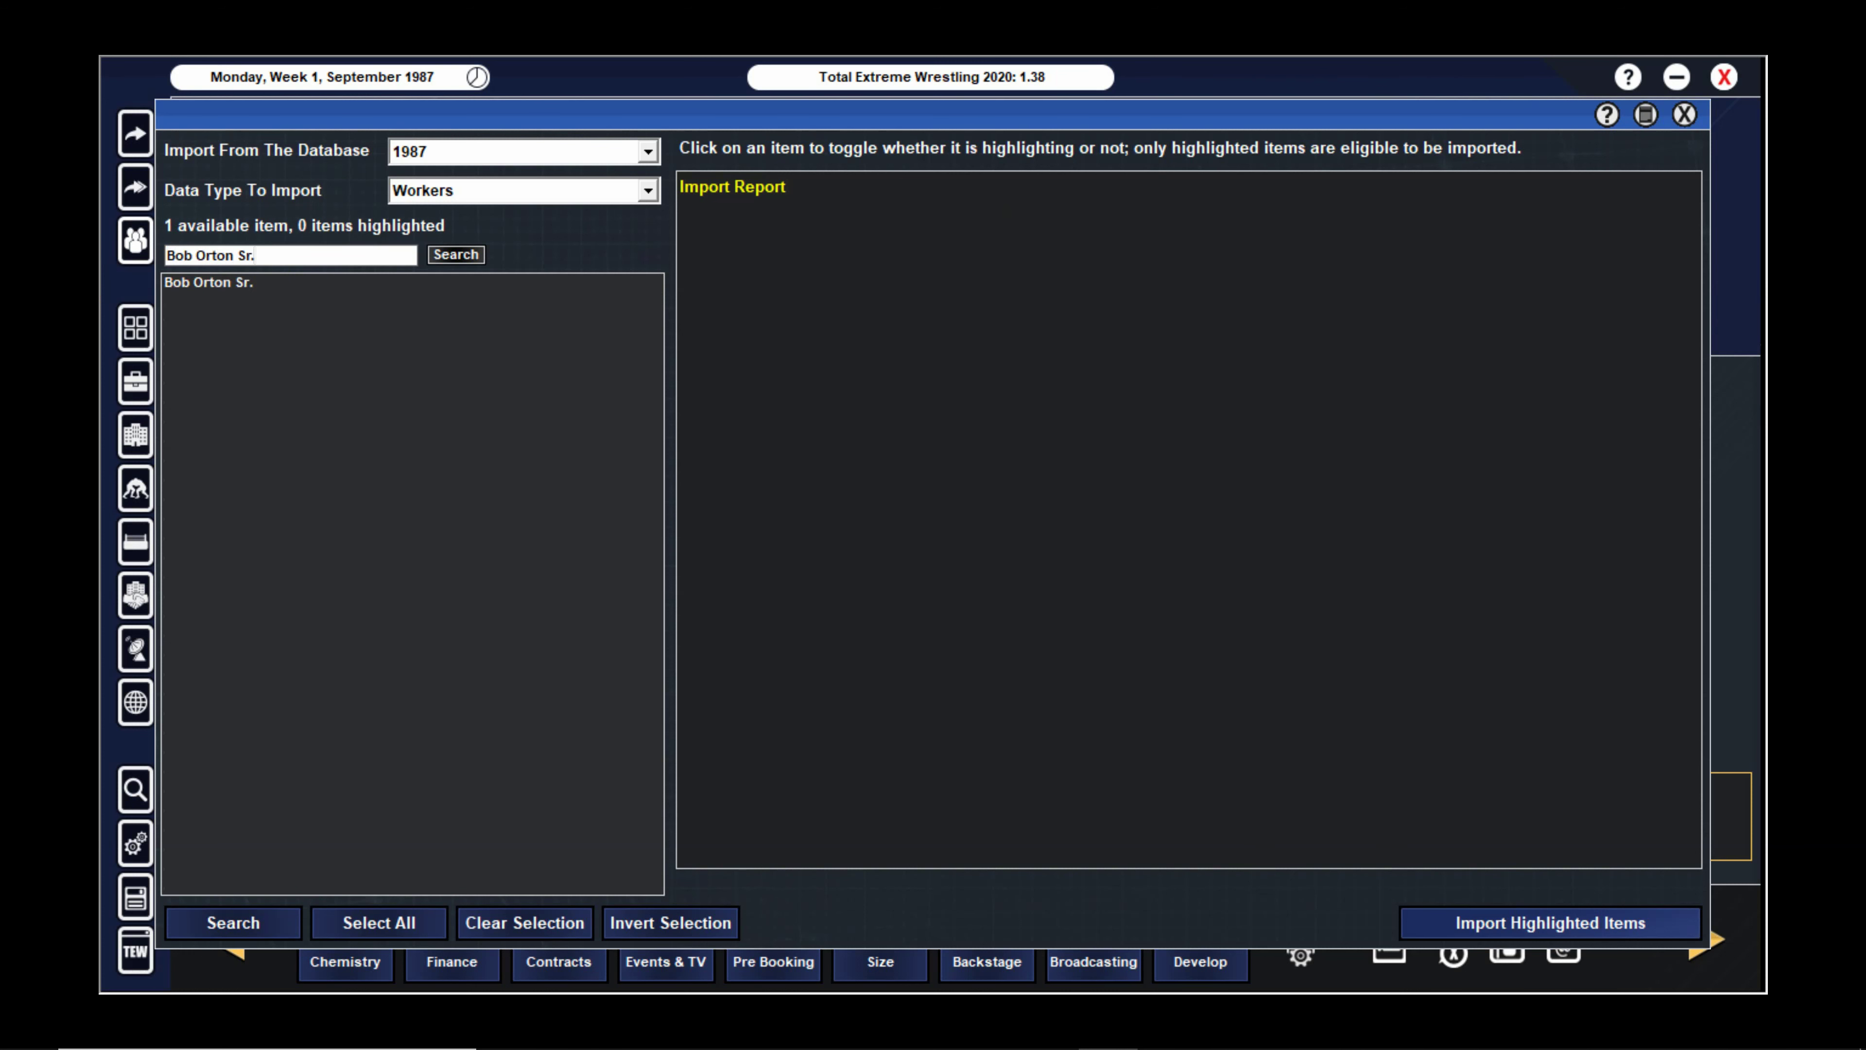
left_click(188, 281)
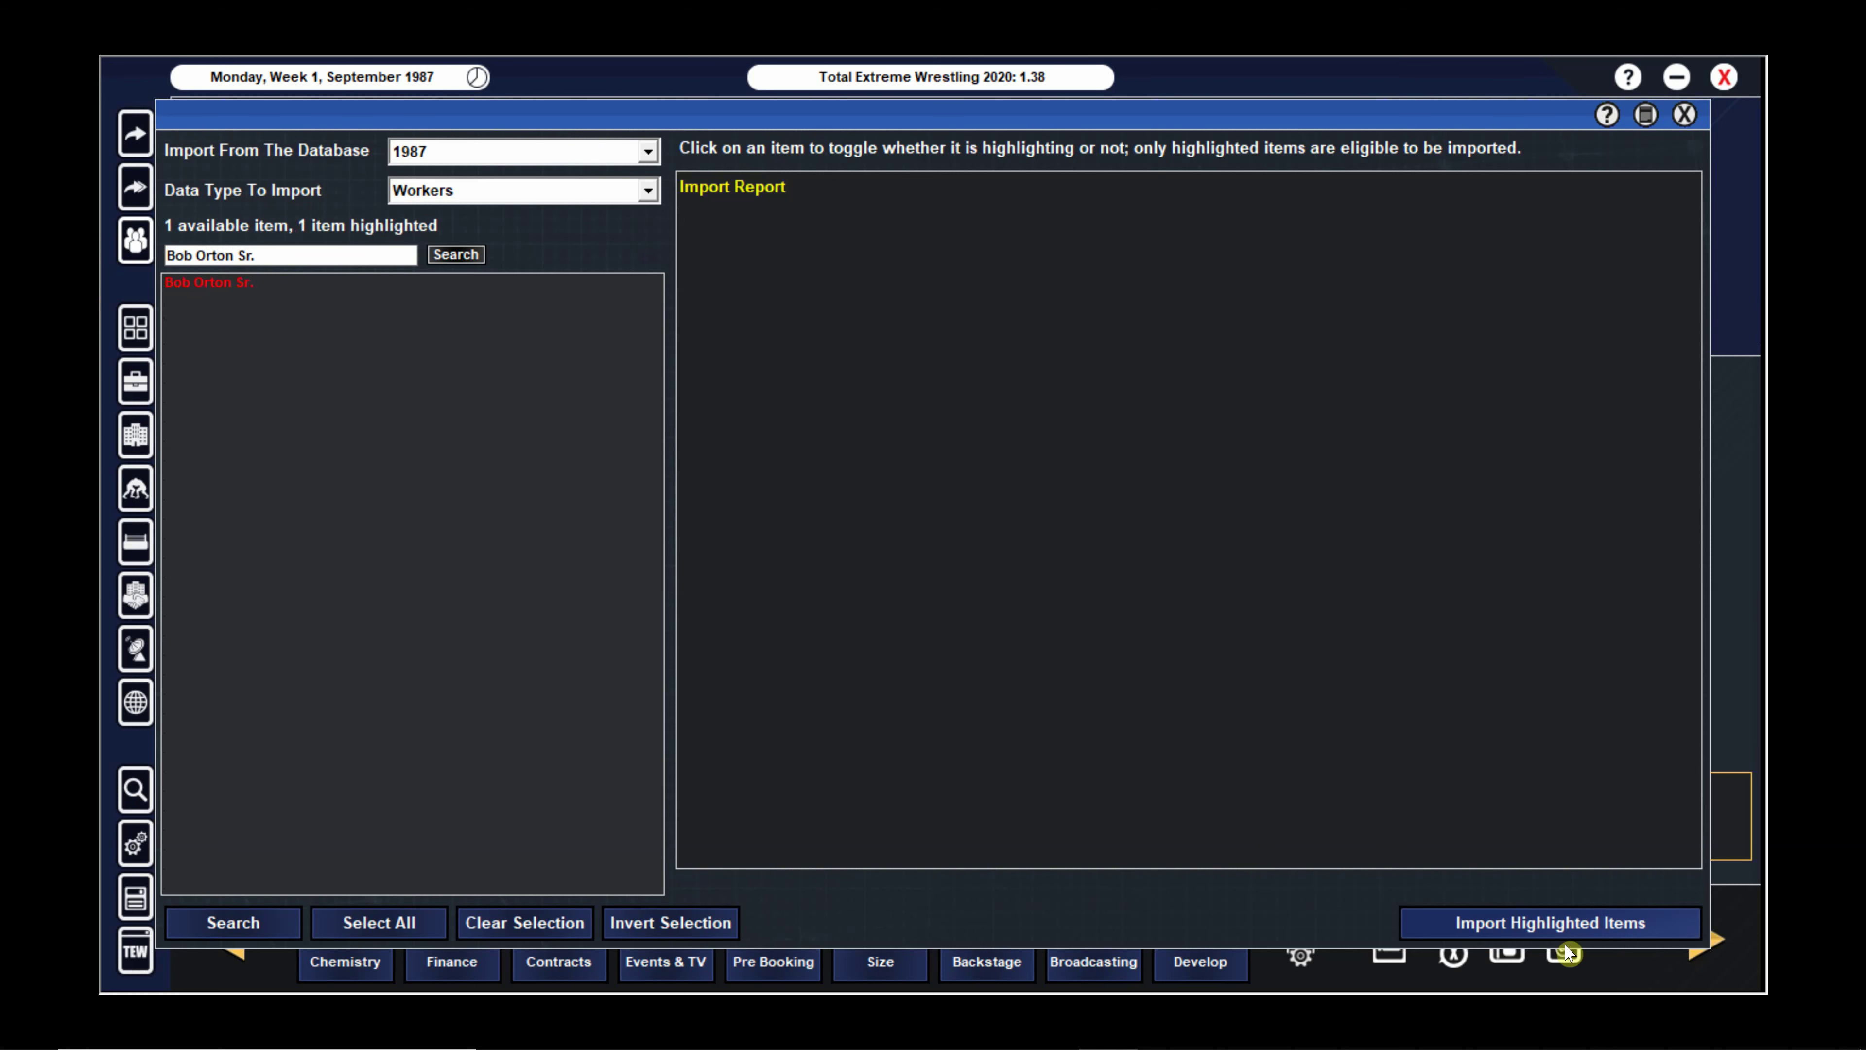
left_click(1561, 925)
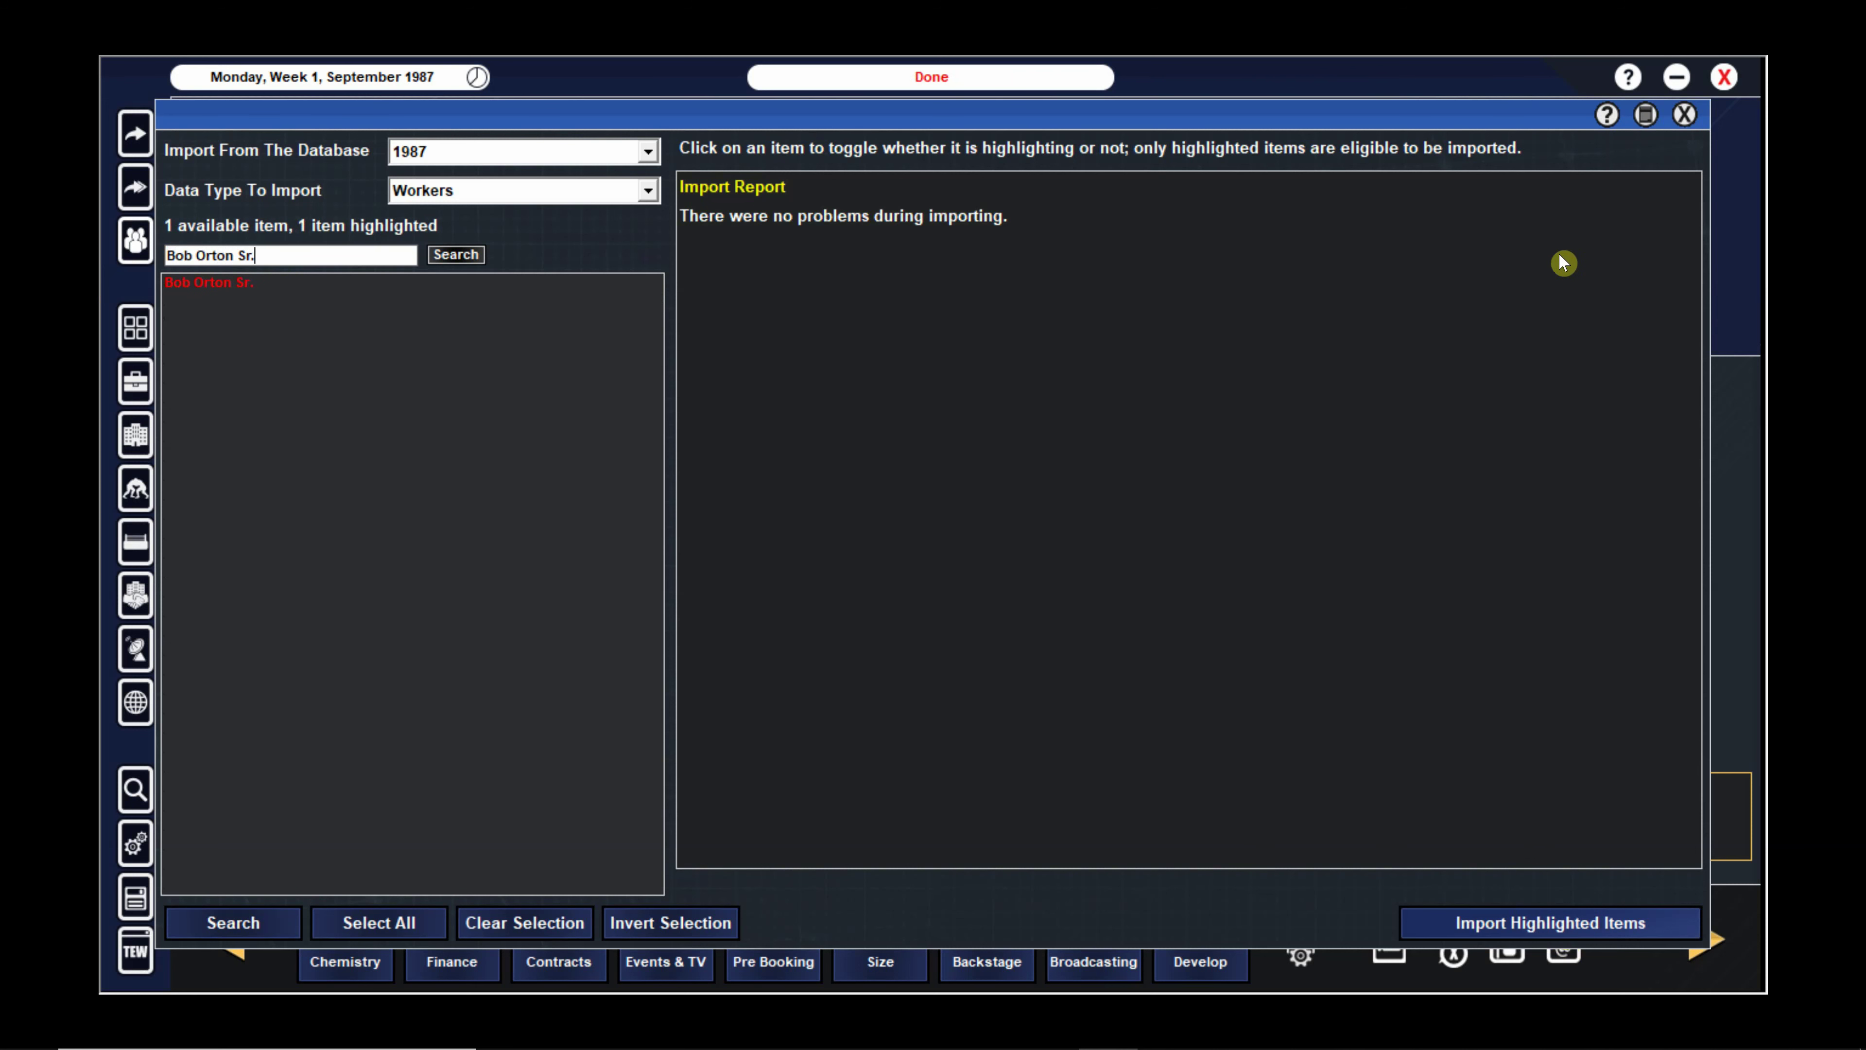
left_click(1684, 115)
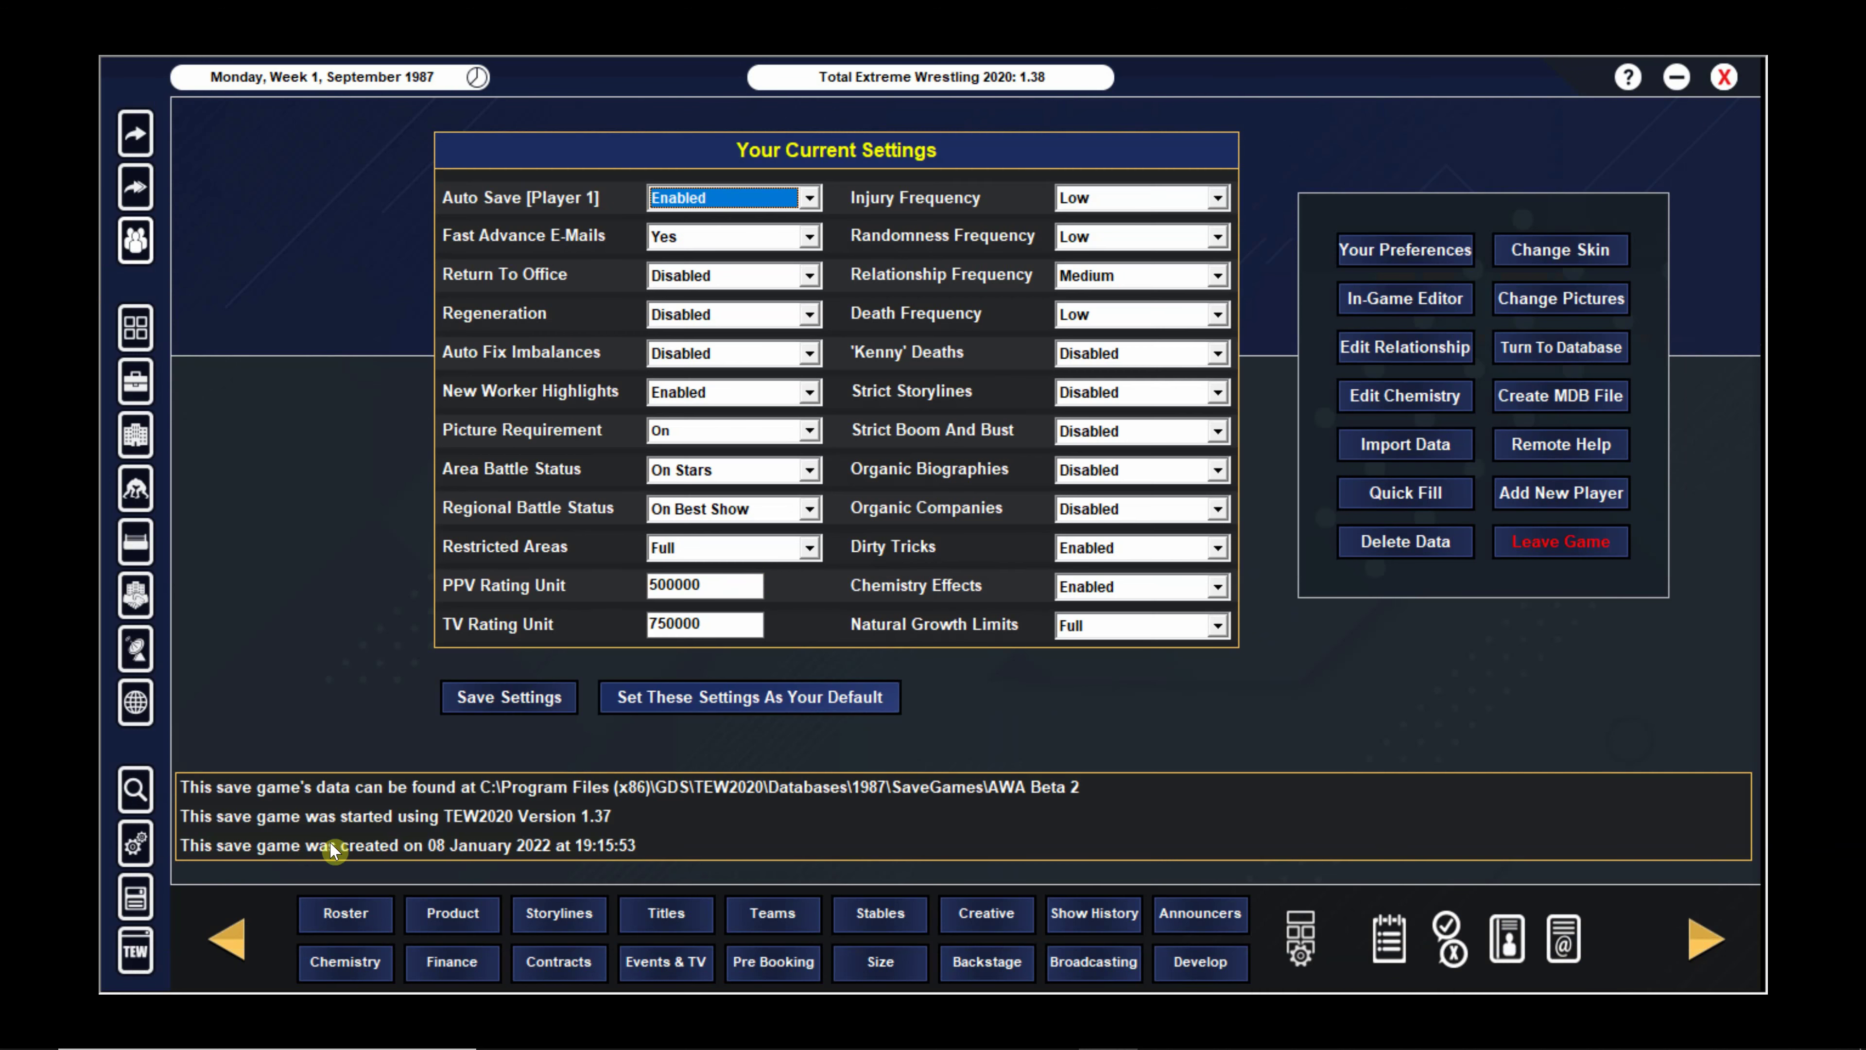
left_click(136, 907)
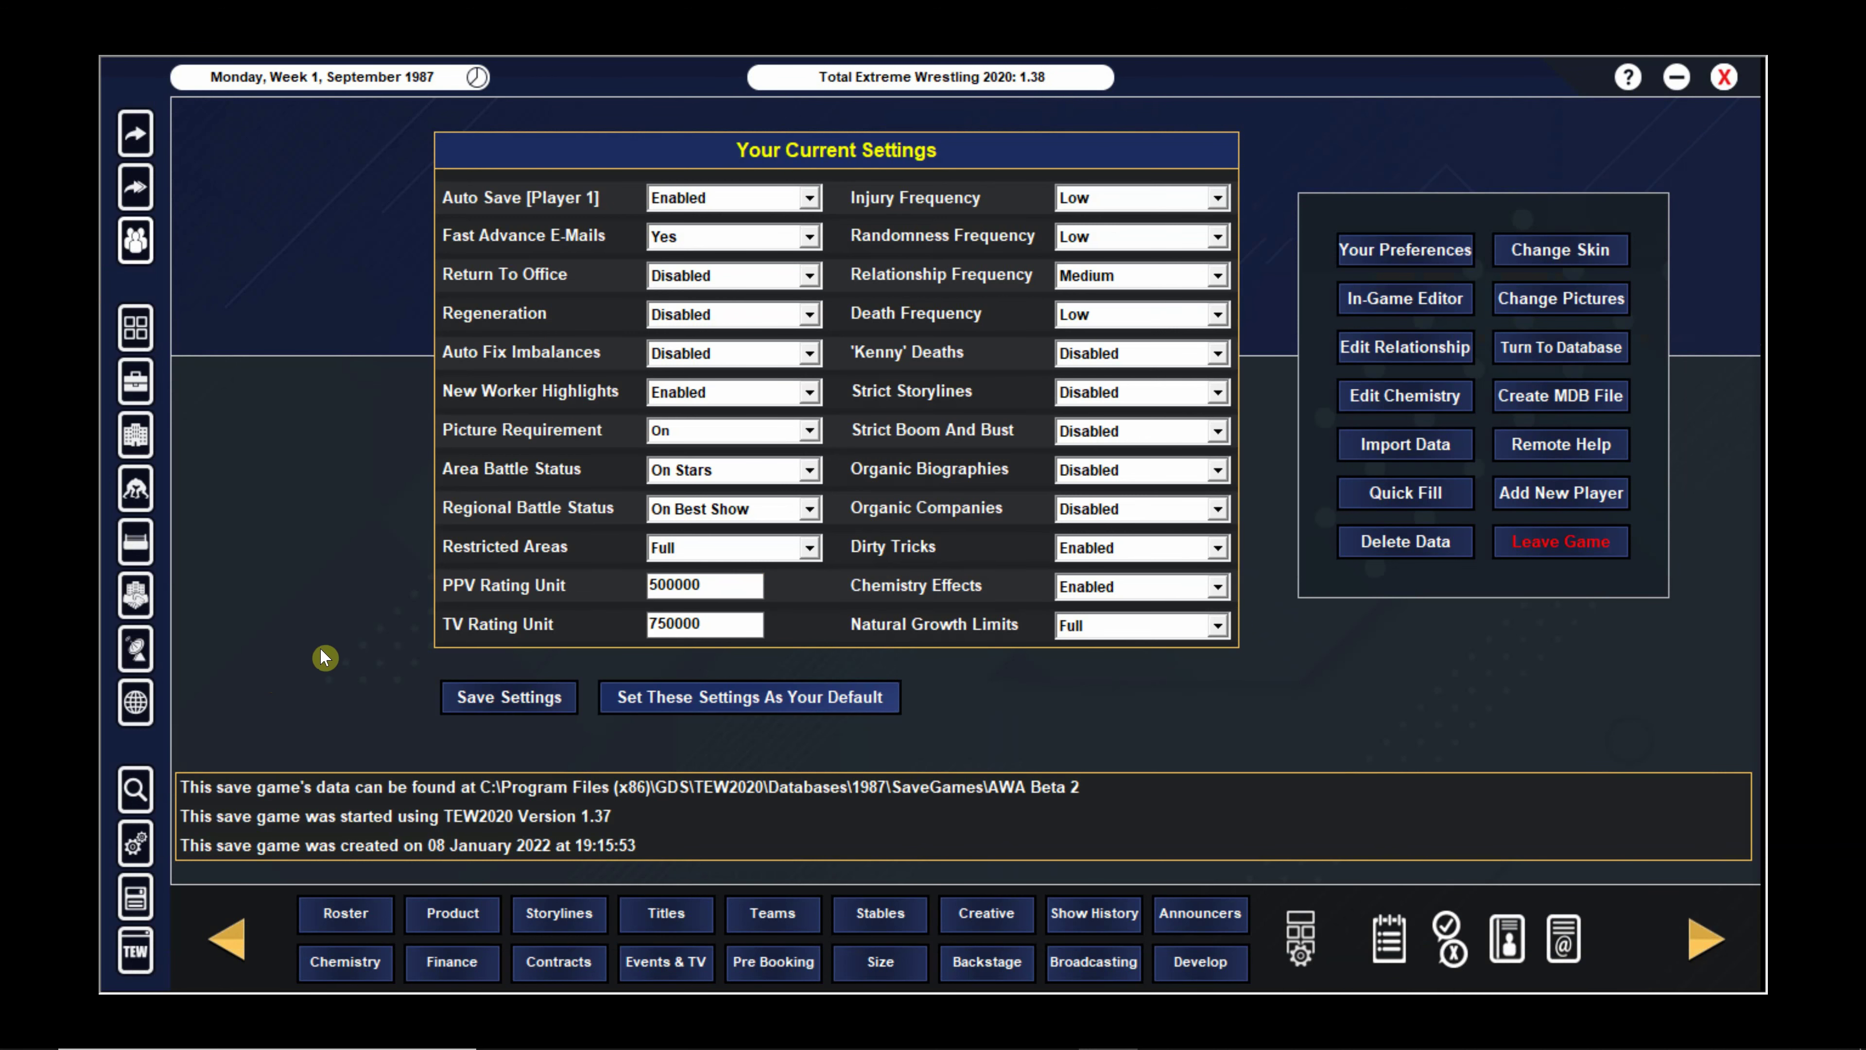
View the AWA office, then look through the in-game editor's data types down to Title Belts and close the editor
left_click(136, 384)
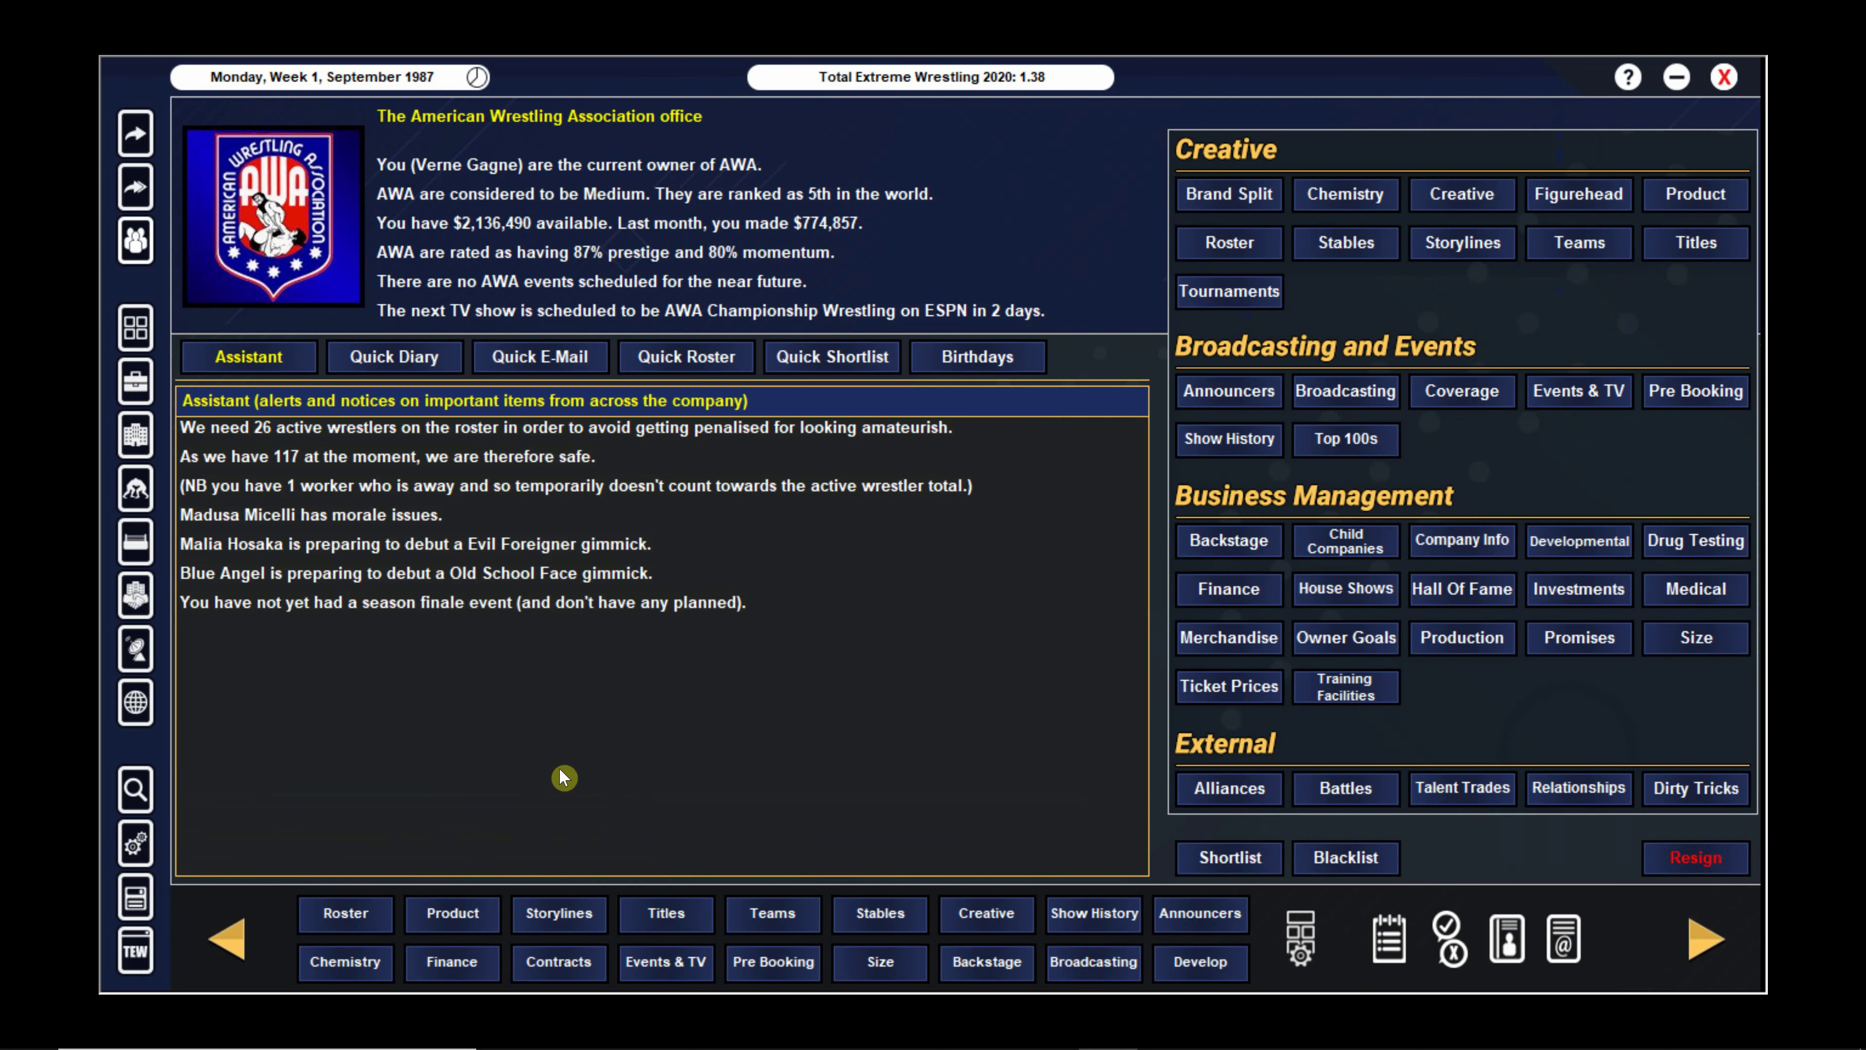
left_click(139, 847)
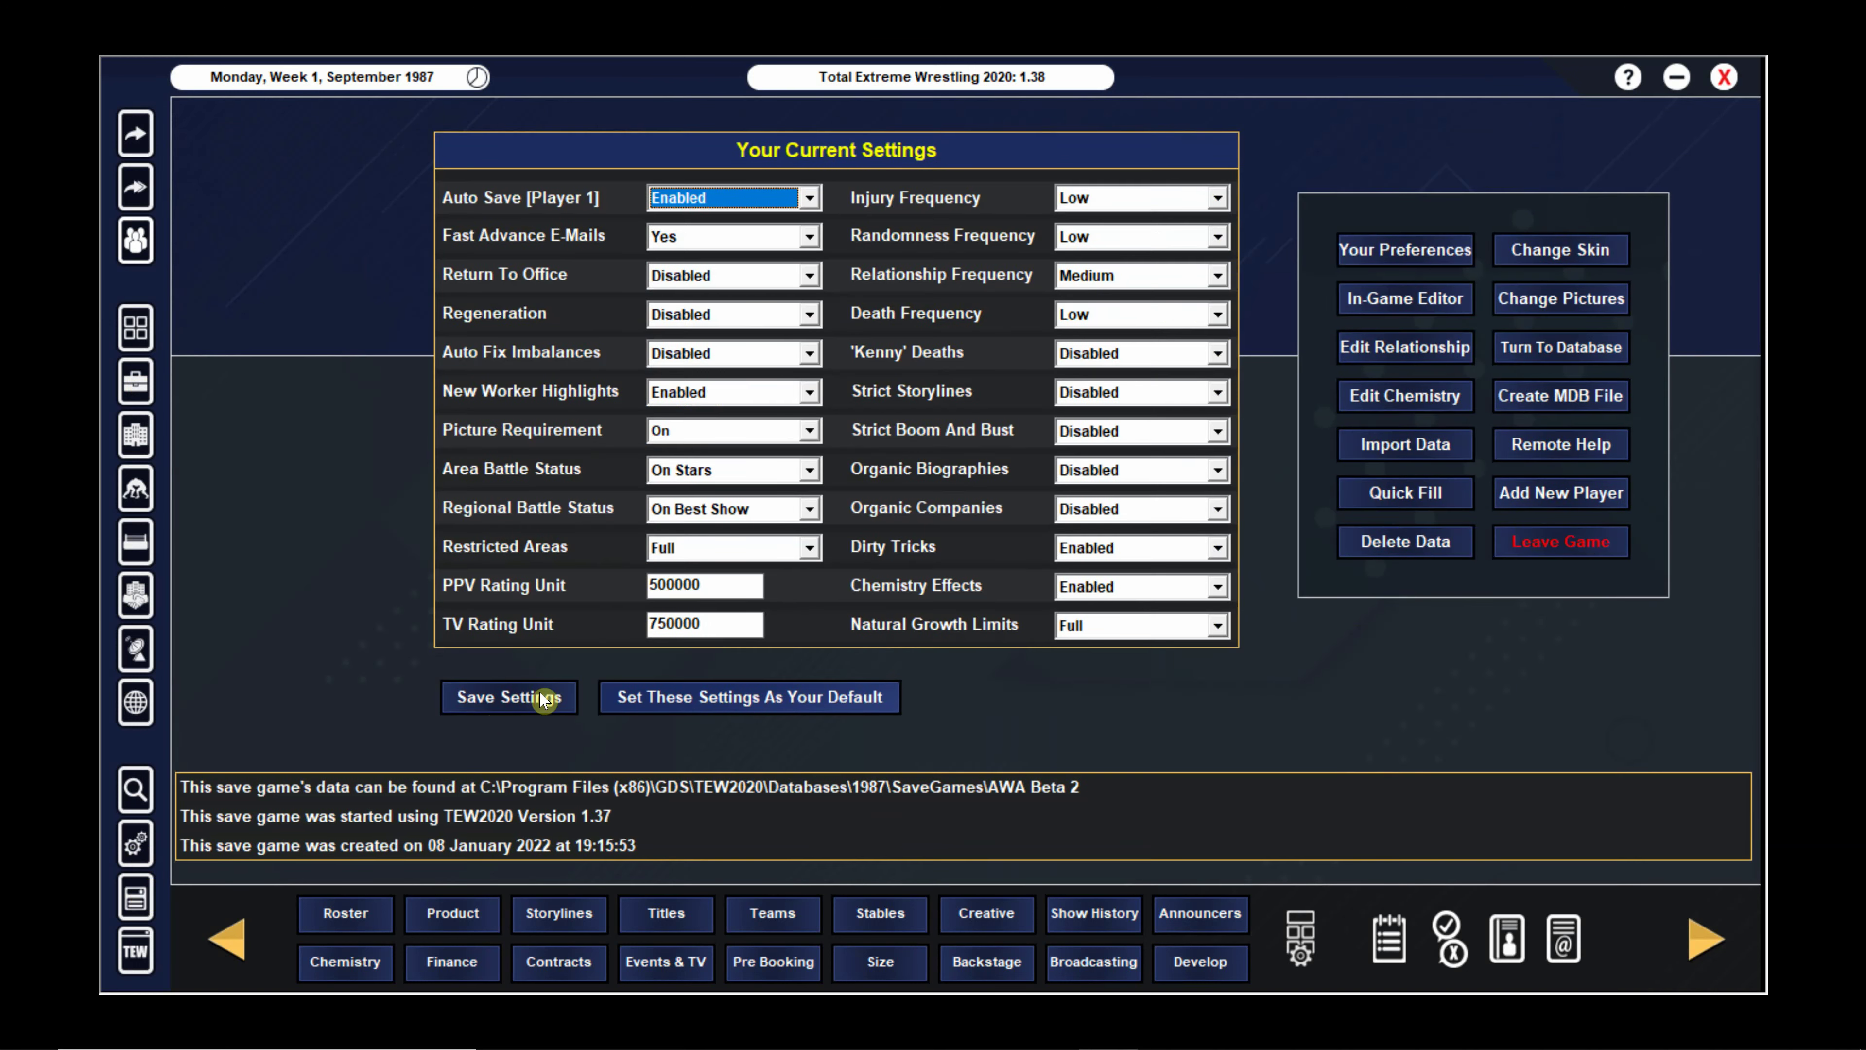
left_click(1433, 309)
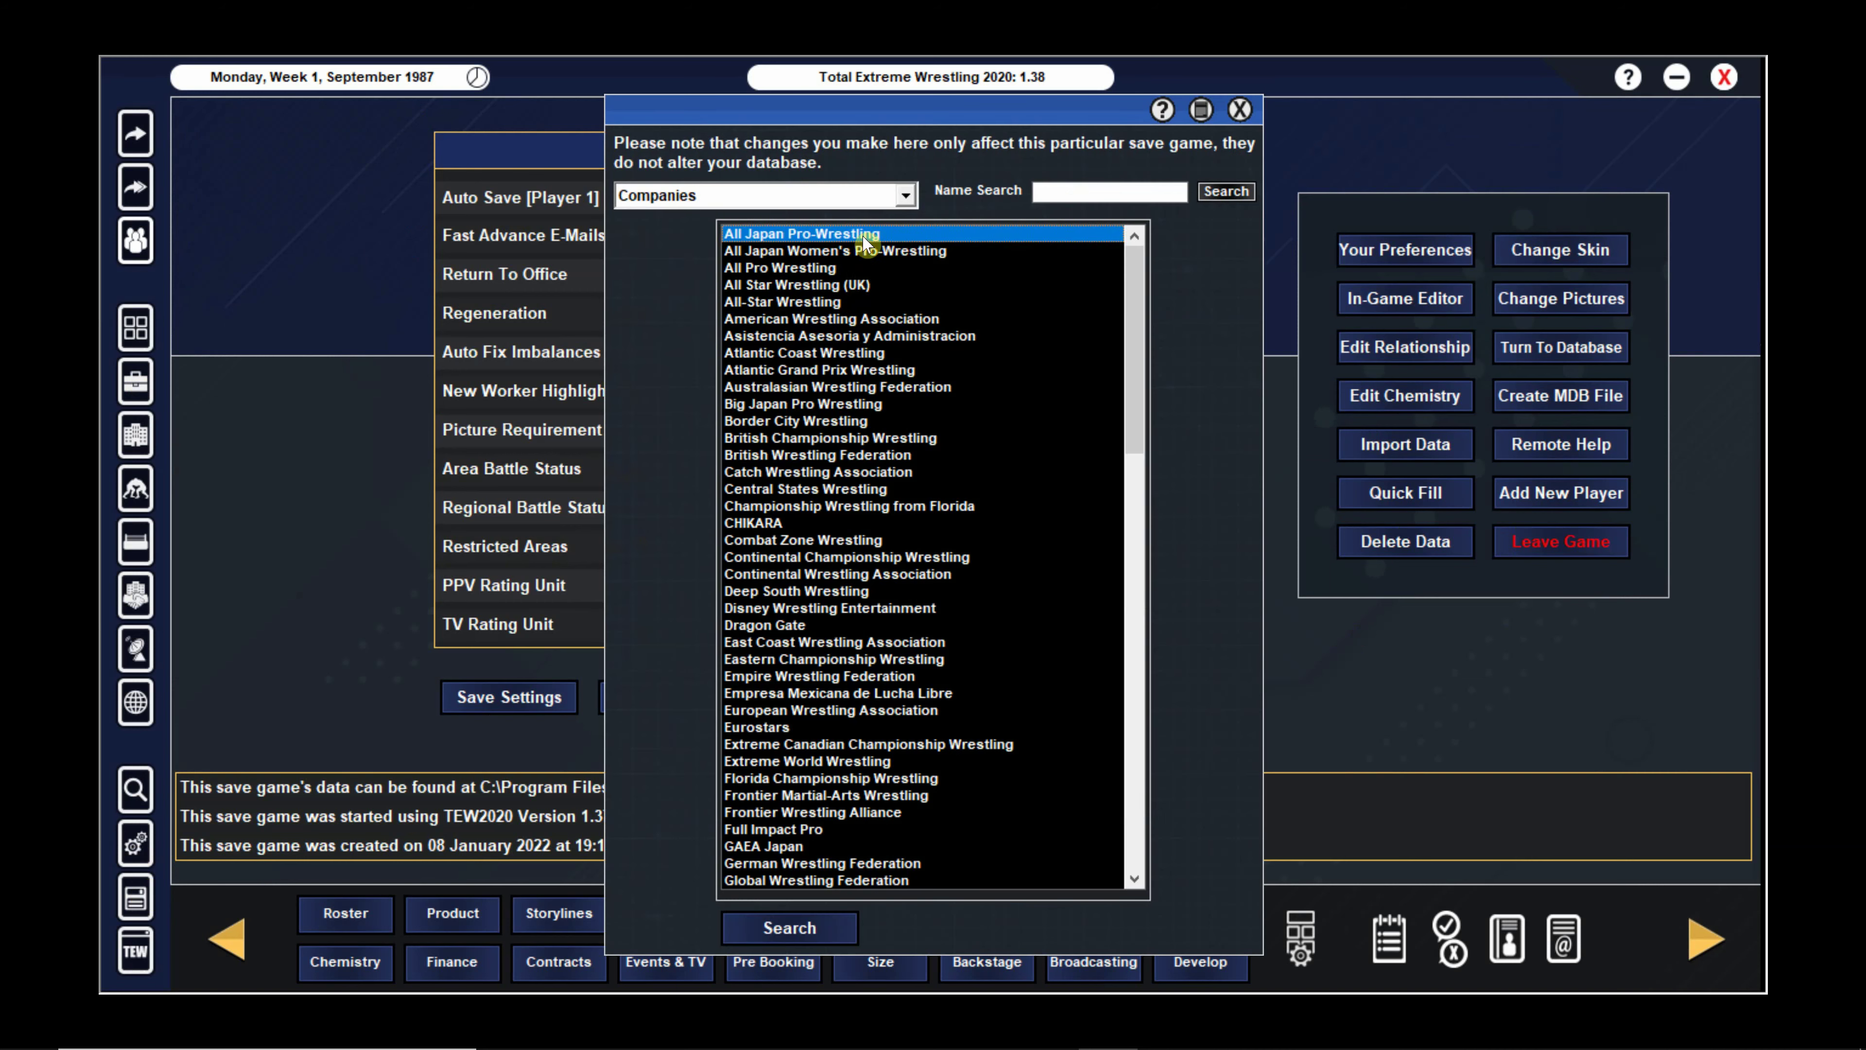
left_click(904, 195)
left_click_drag(908, 246, 920, 307)
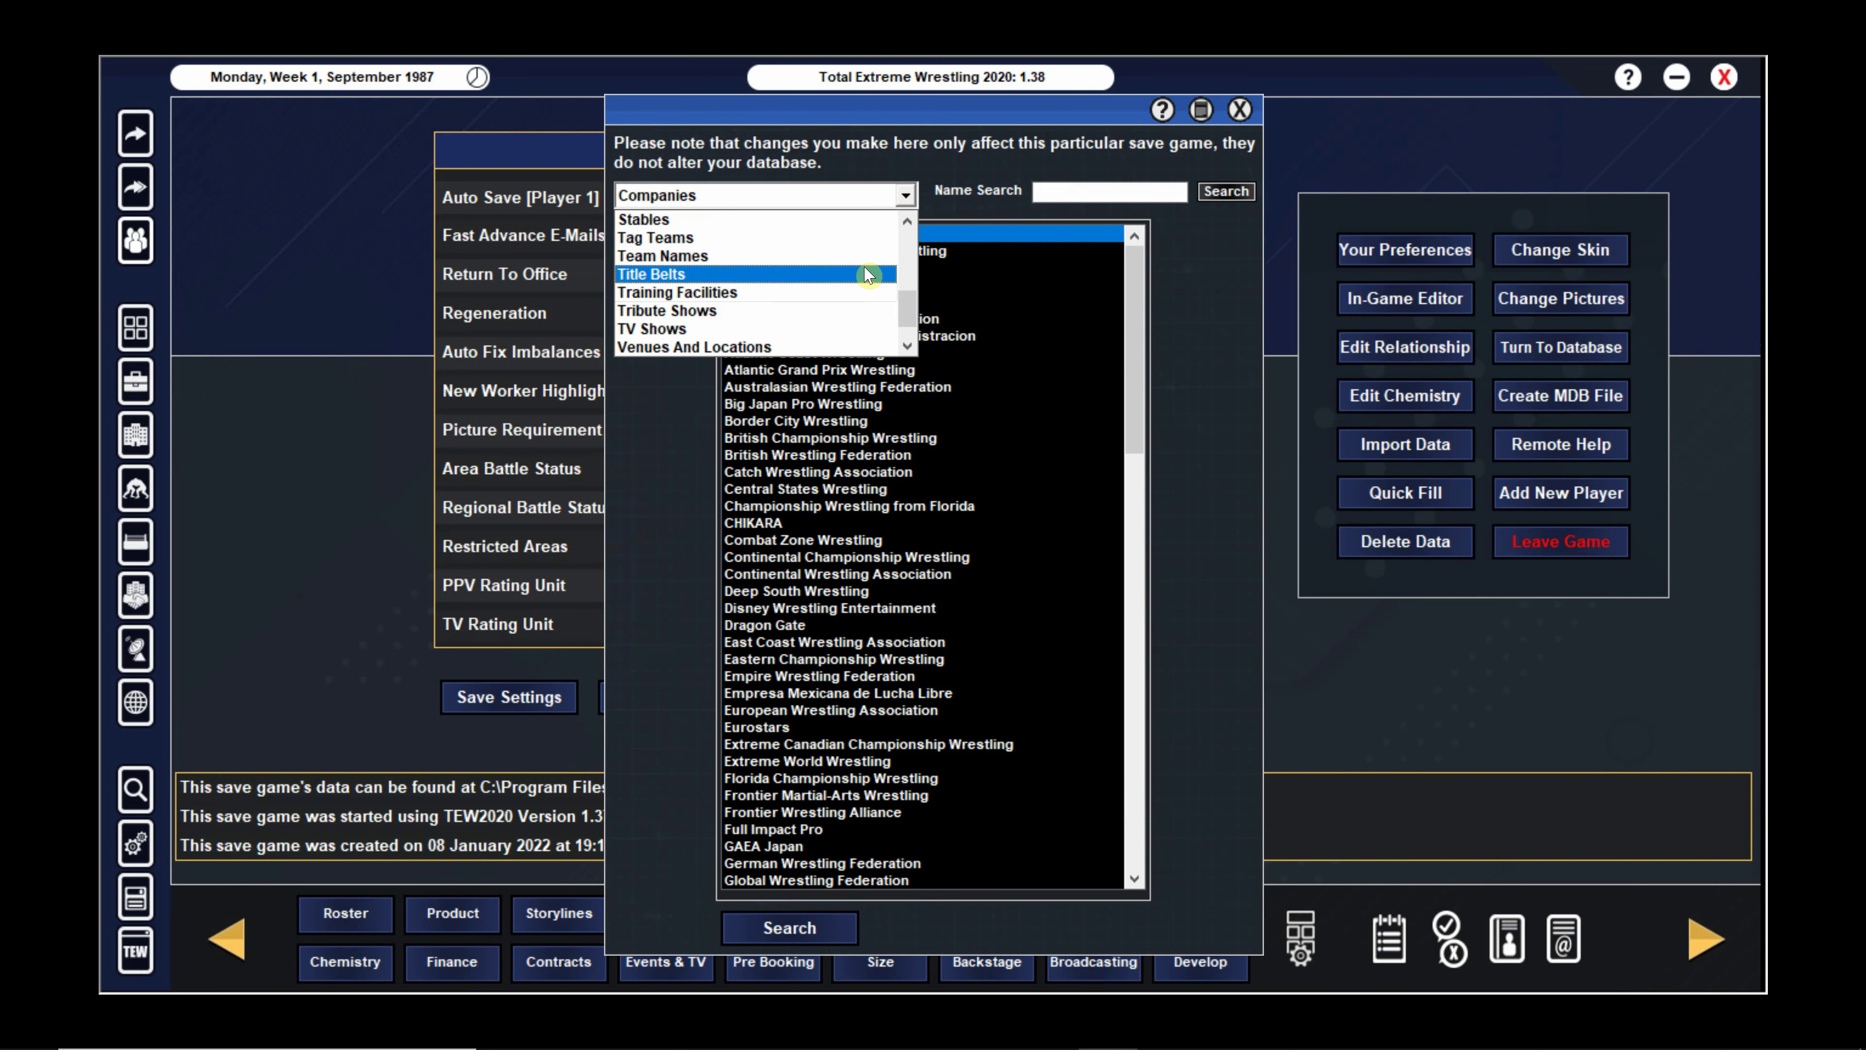
left_click(1234, 119)
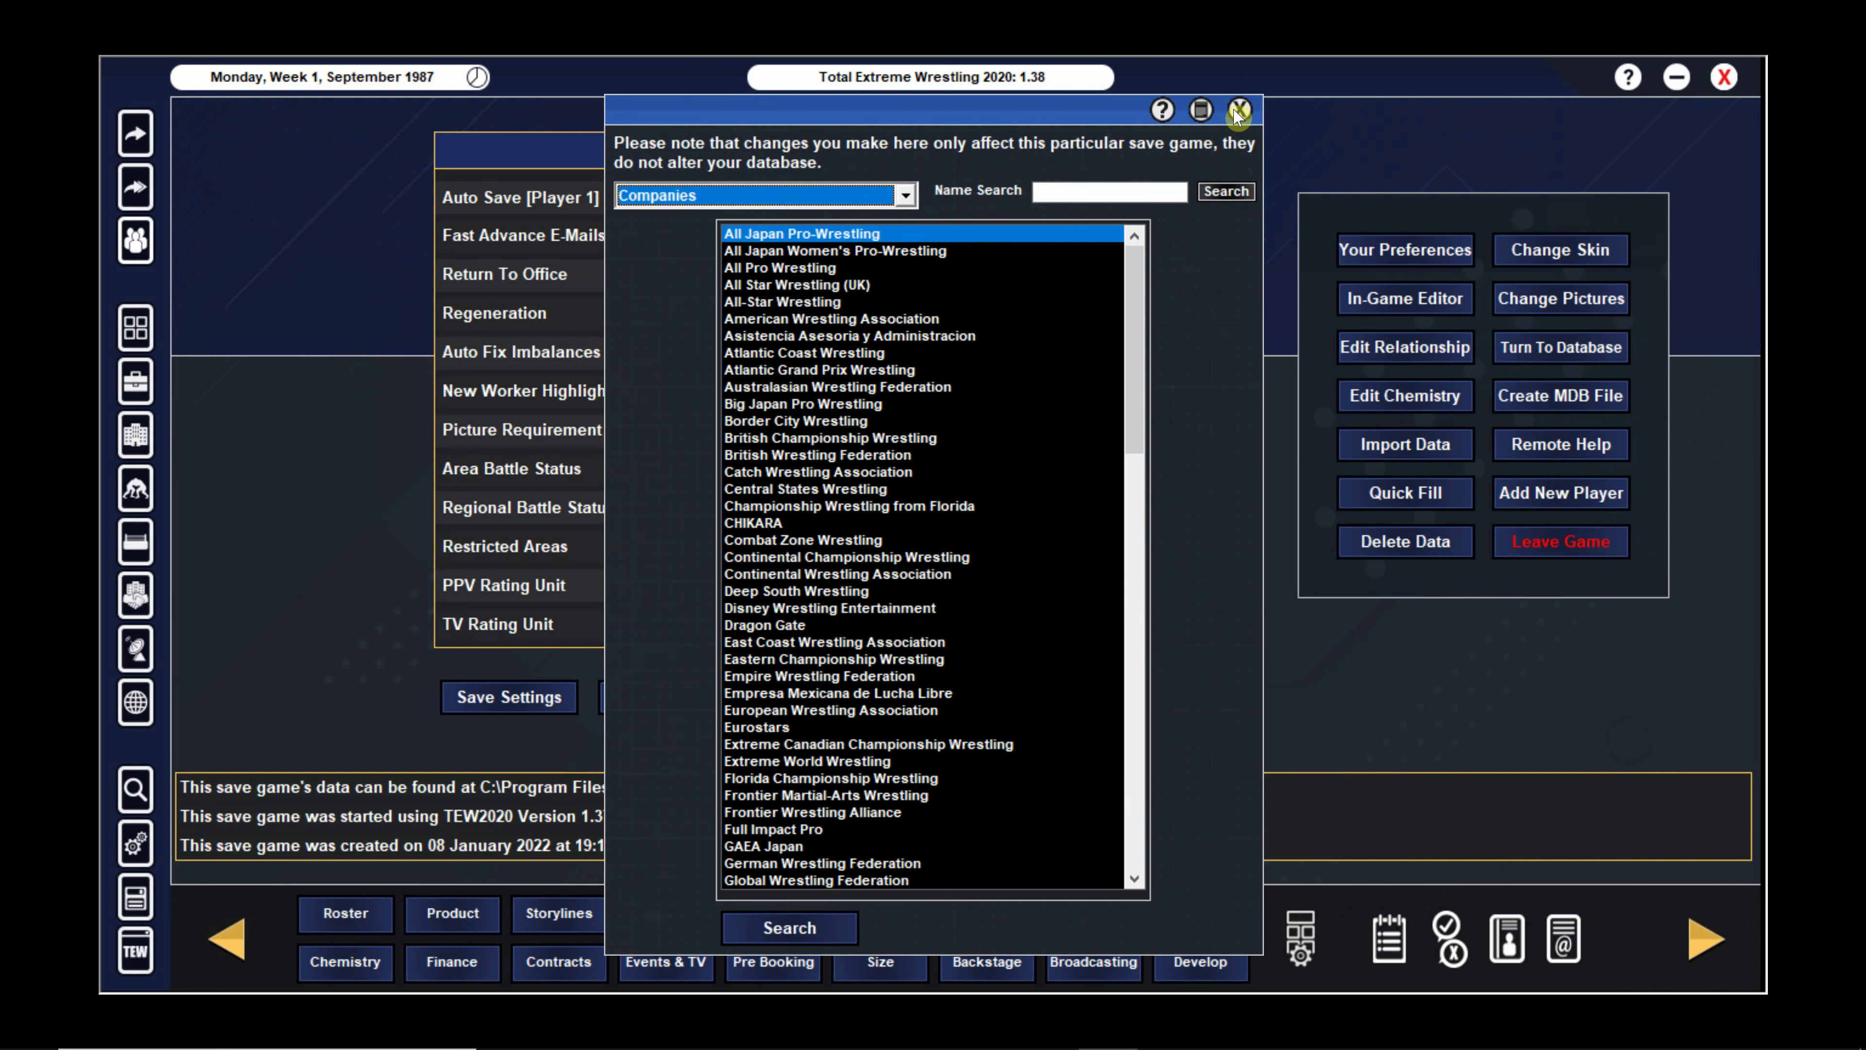
left_click(1236, 111)
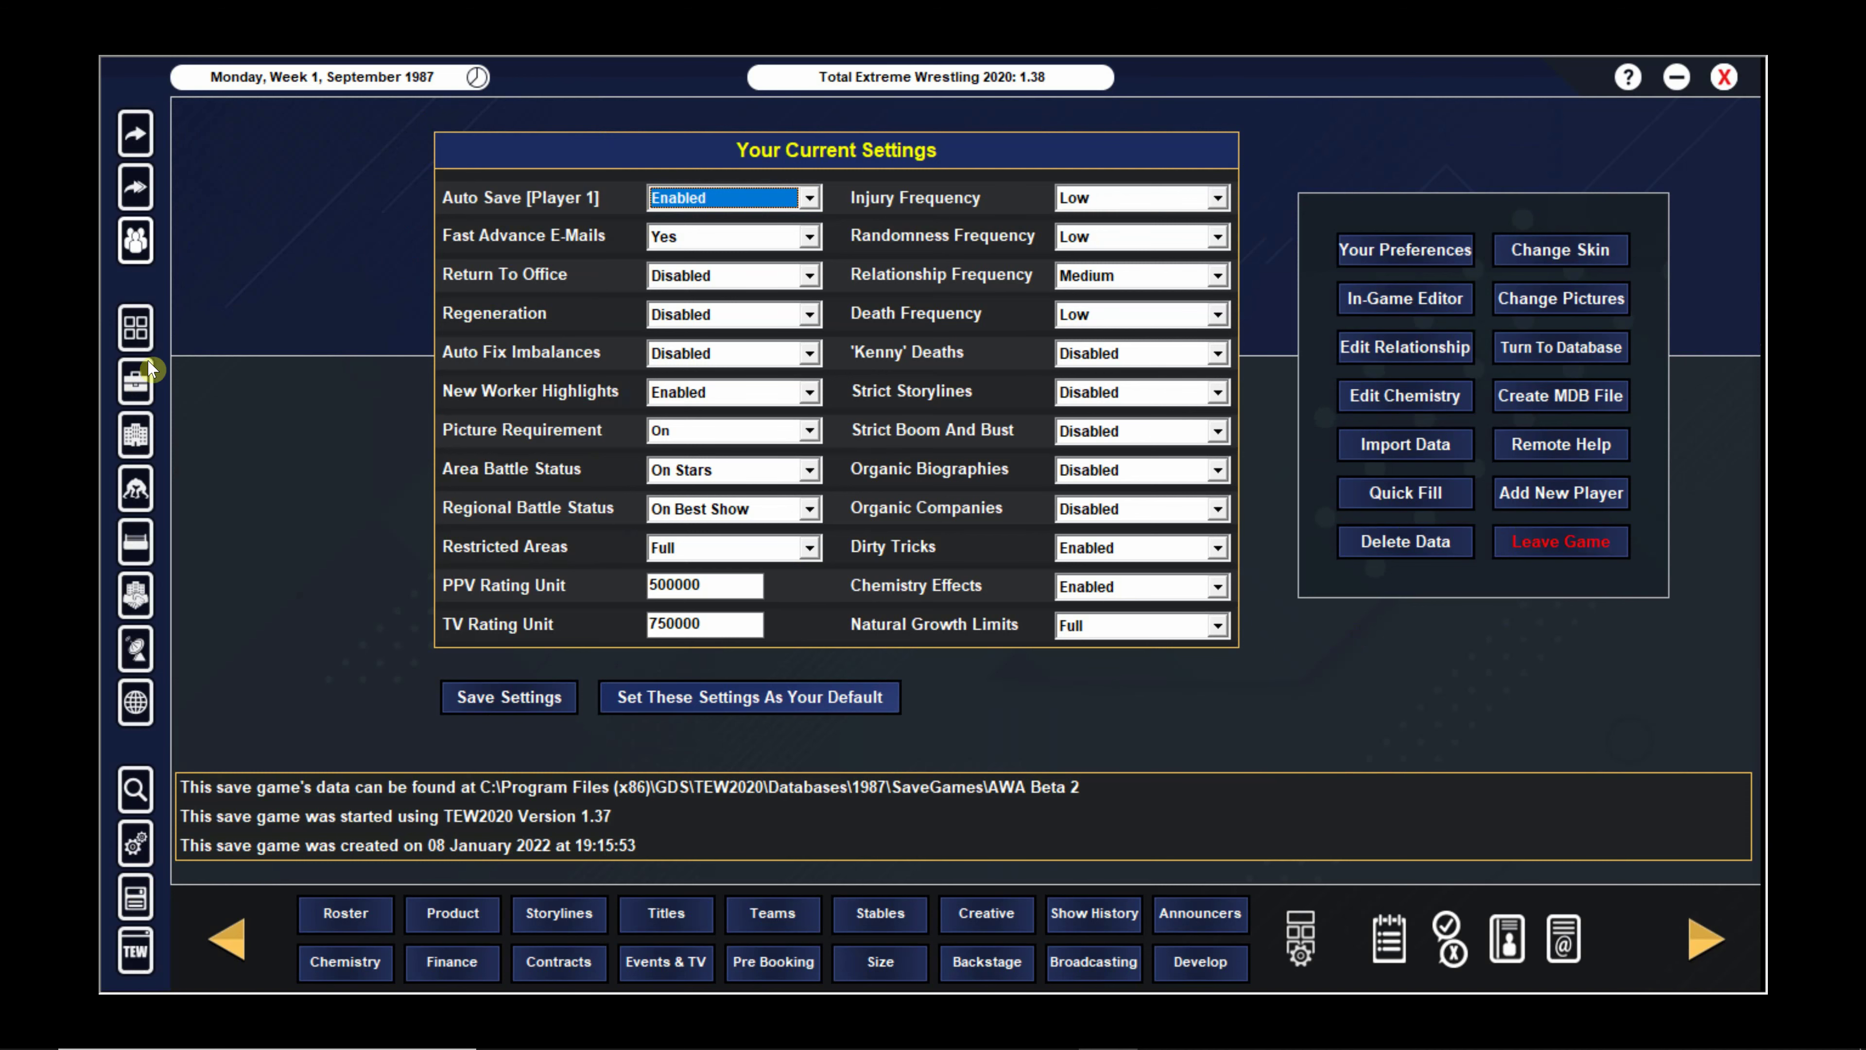
Find Bob Orton Sr. in the game's worker list to review his imported profile
left_click(138, 491)
left_click(325, 112)
type("Bob Orton Sr.")
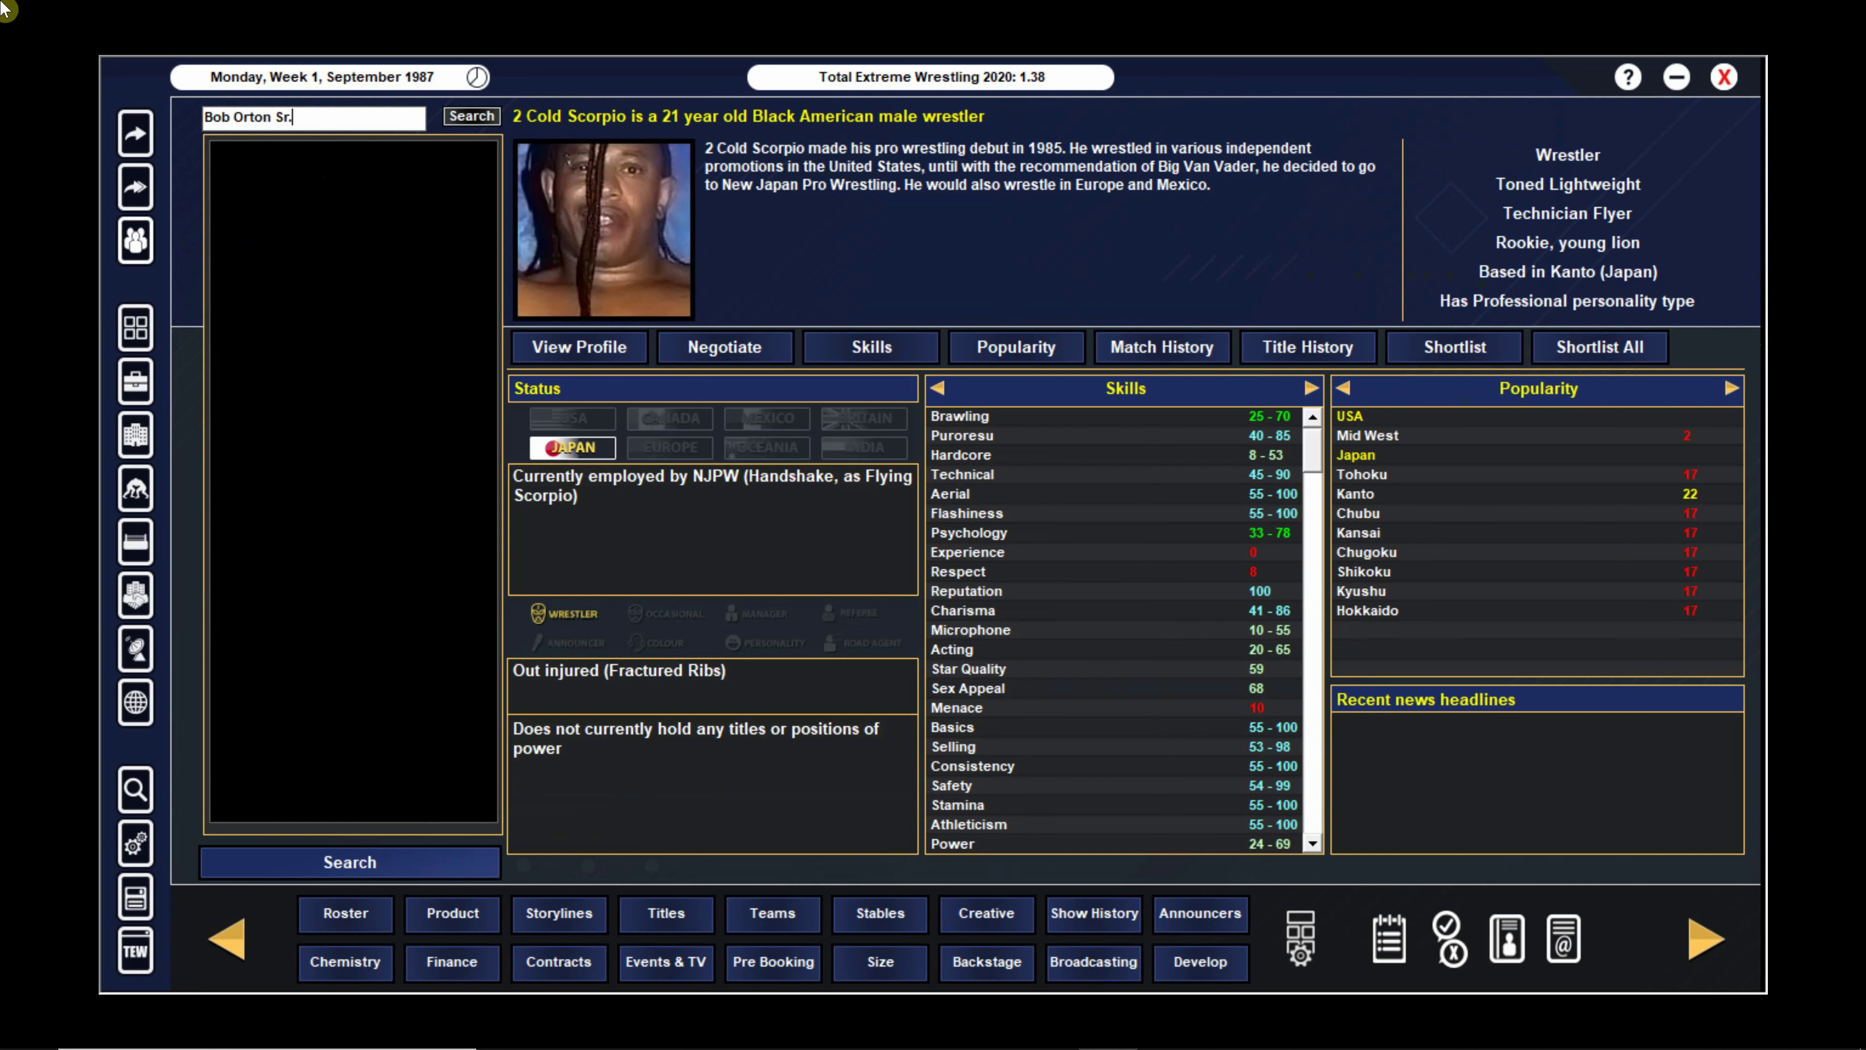
key("Return")
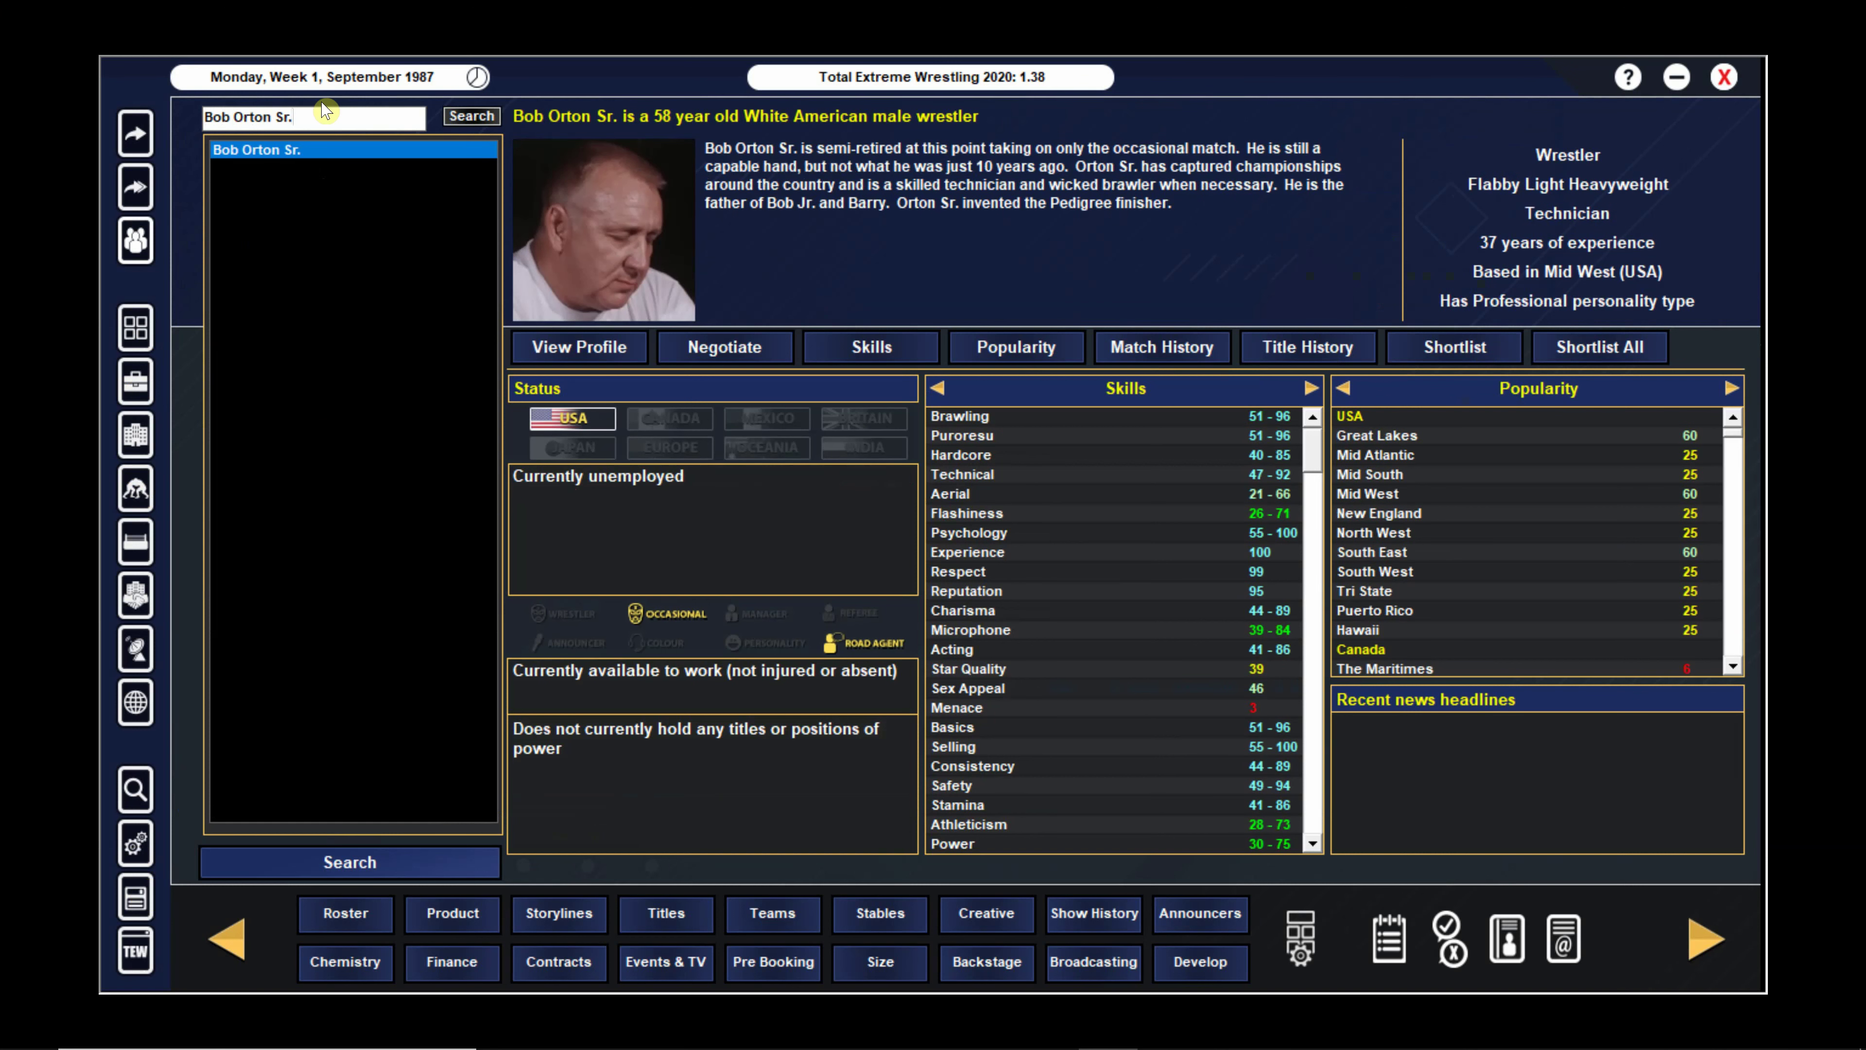
Find Dale Lewis in the game's worker list to review his imported profile
key("ctrl+a")
type("Dale Lewis")
key("Return")
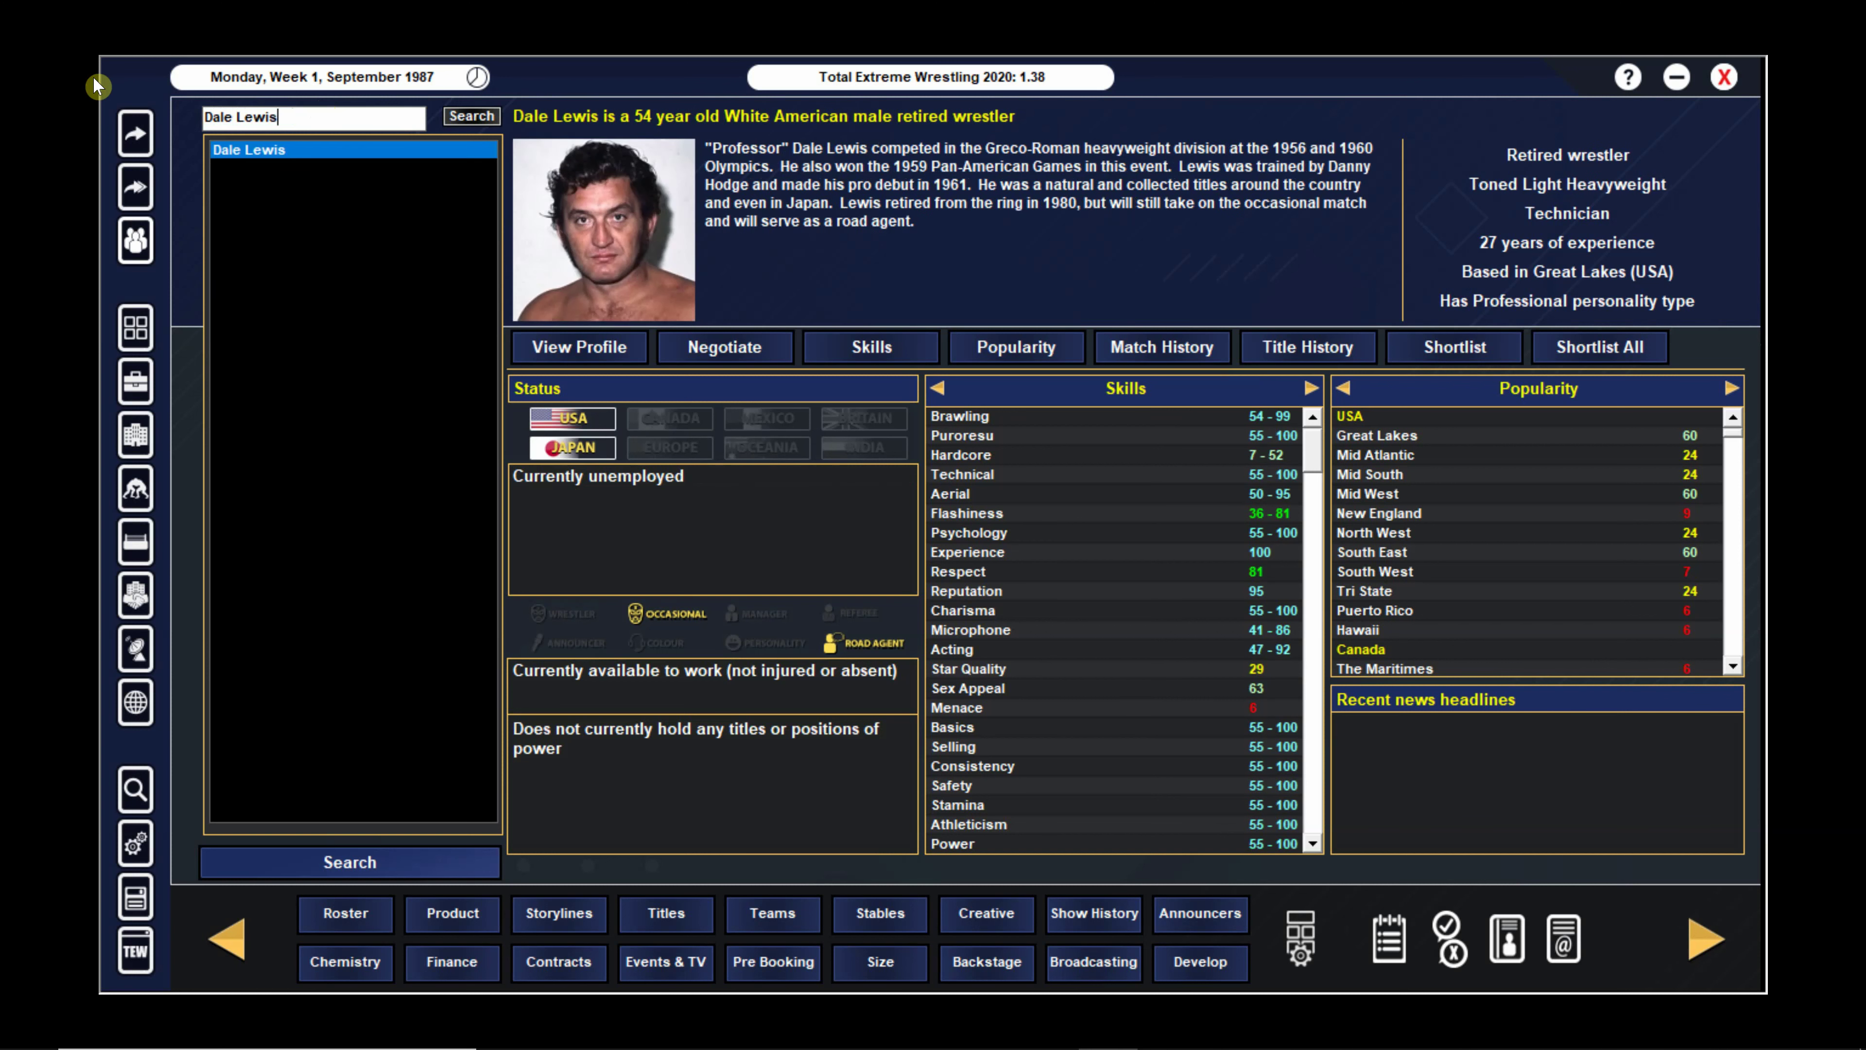
Find Bob Ellis in the game's worker list to review his imported profile, then clear the search text
key("ctrl+a")
type("Bob Ellis")
key("Return")
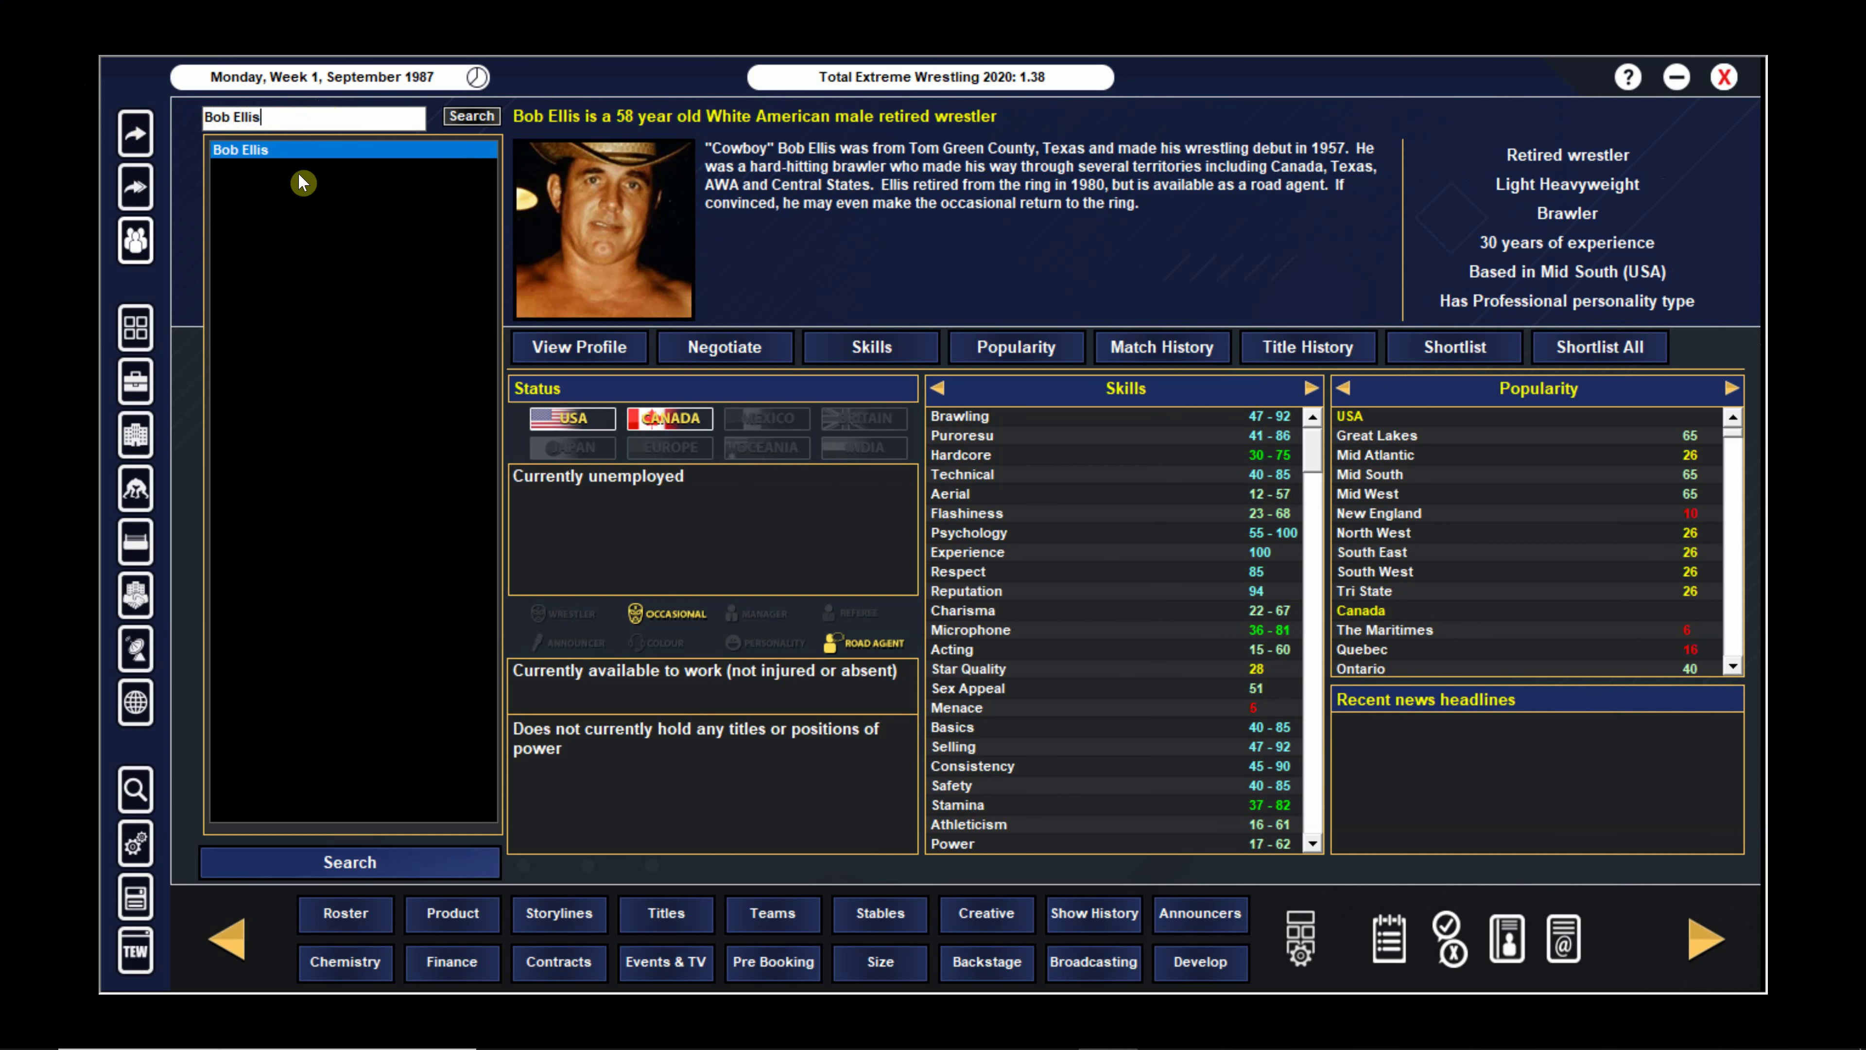
key("ctrl+a")
key("BackSpace")
Return to the newsletter, save the game and exit to the main title screen
left_click(137, 327)
left_click(147, 900)
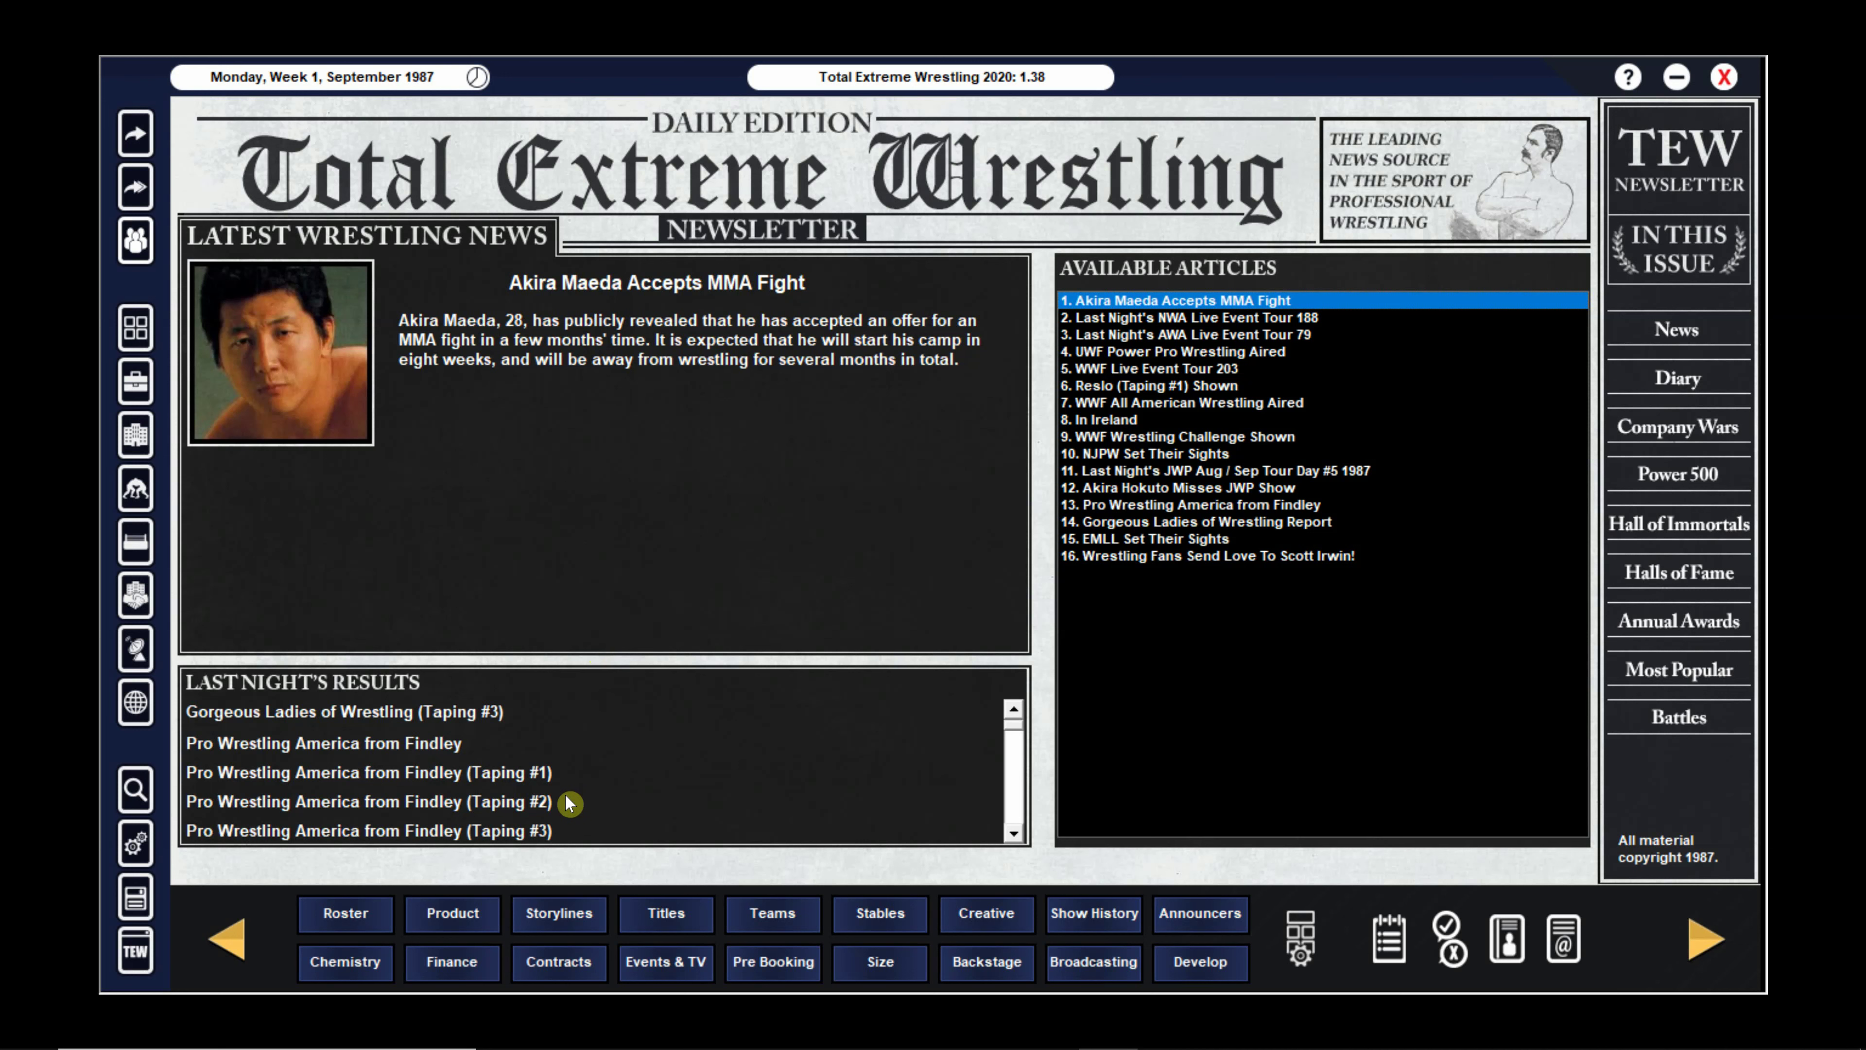
left_click(135, 896)
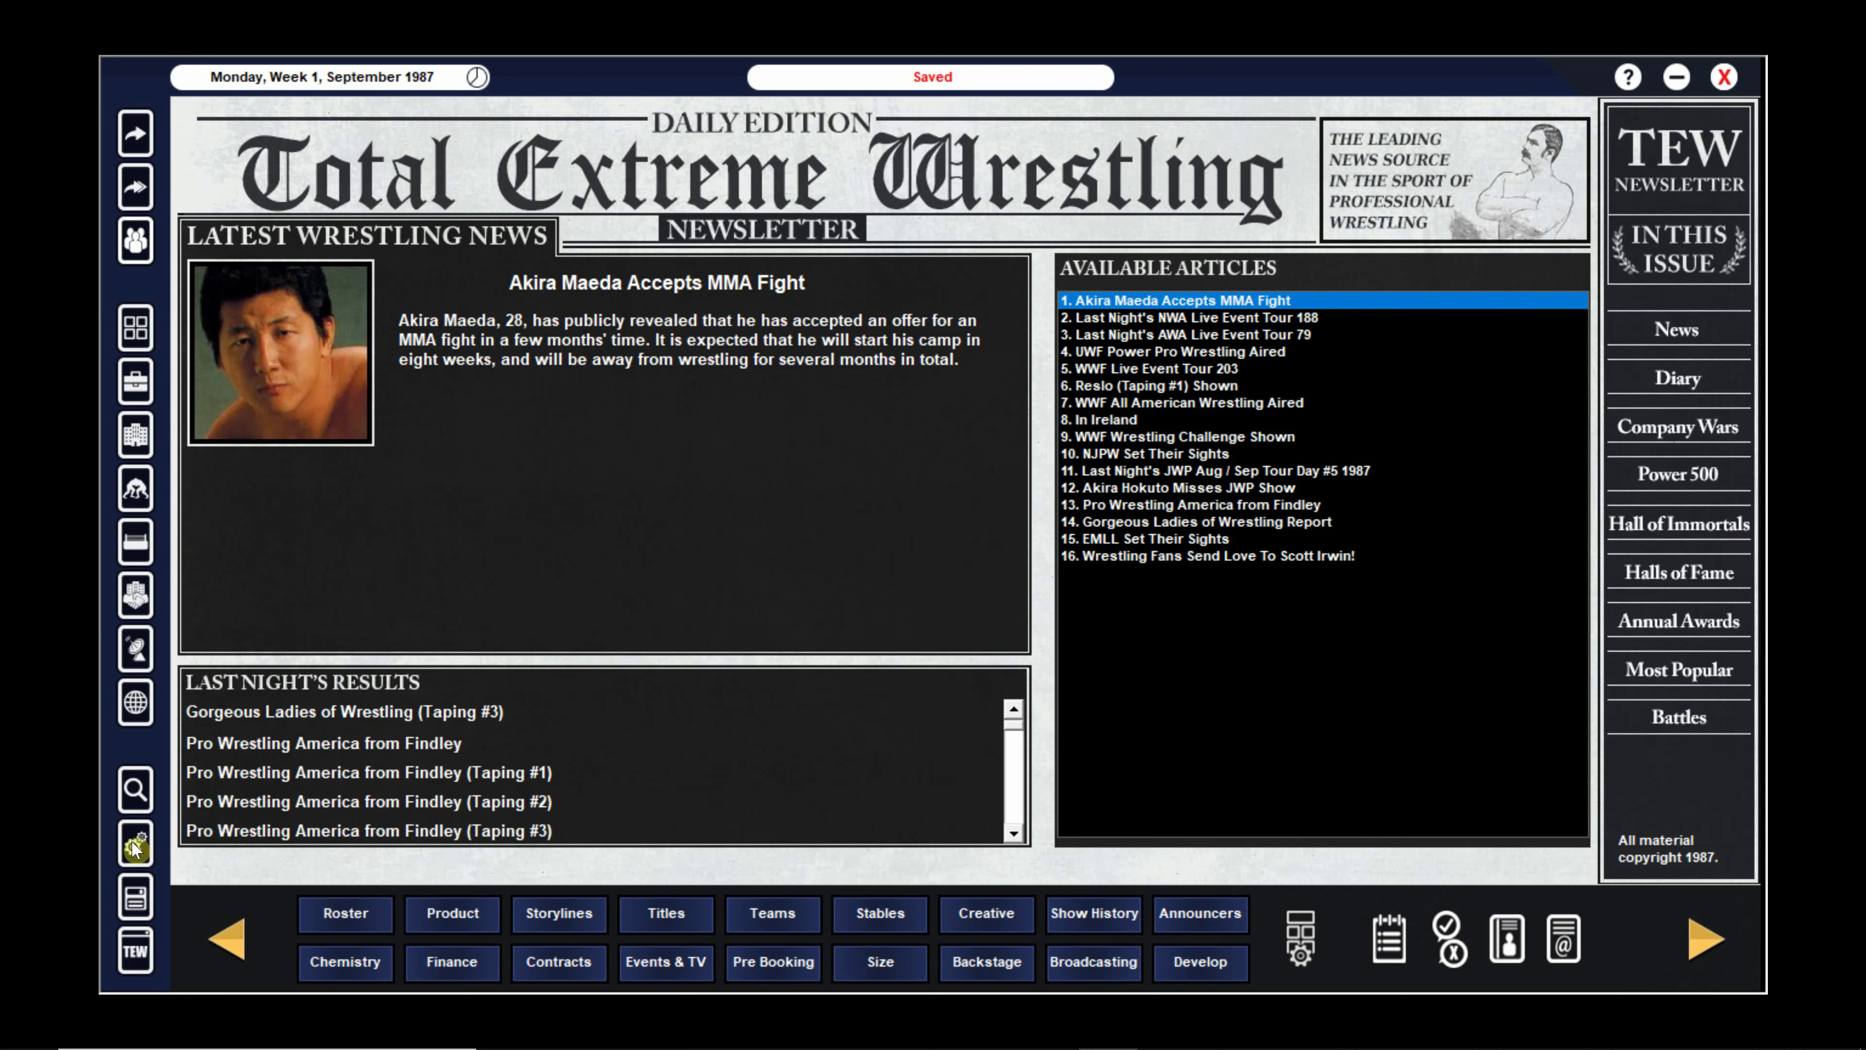
left_click(135, 951)
left_click(863, 727)
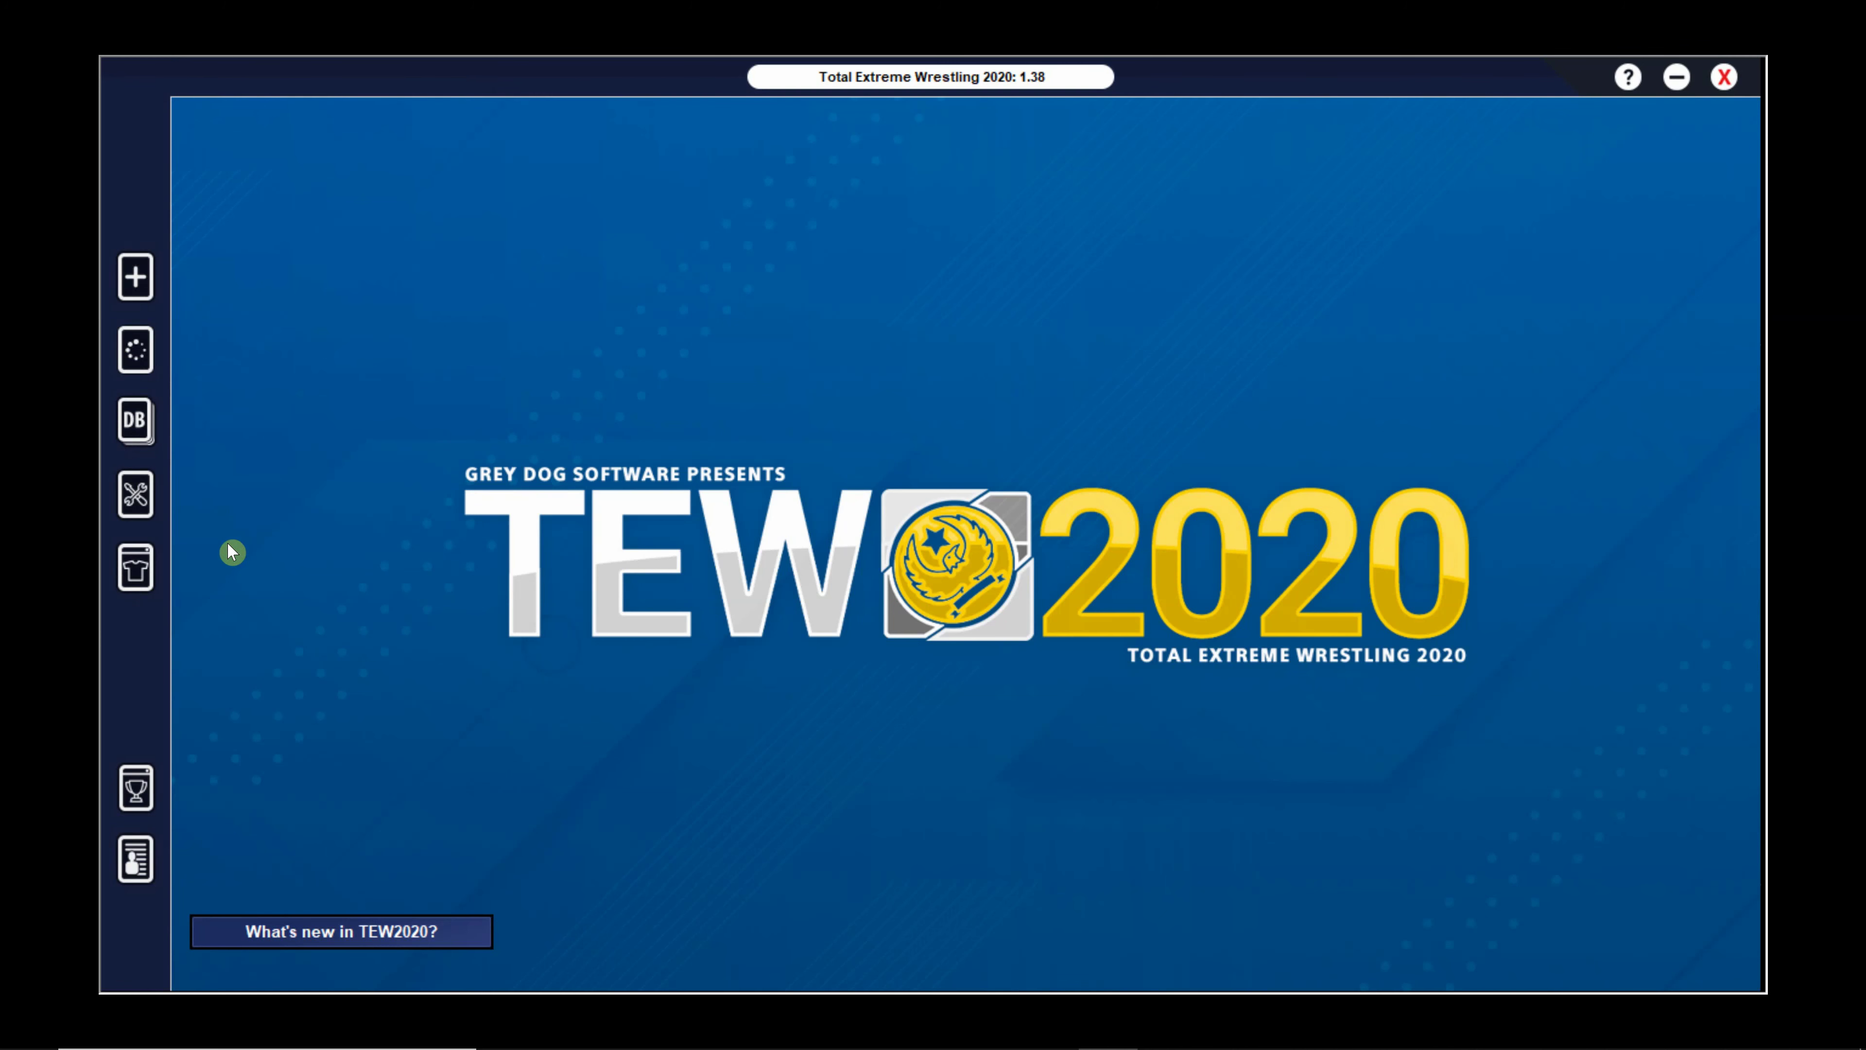
Open the 1987_Mar database editor and search the Broadcasting Deals section for wfty
left_click(145, 502)
left_click(430, 217)
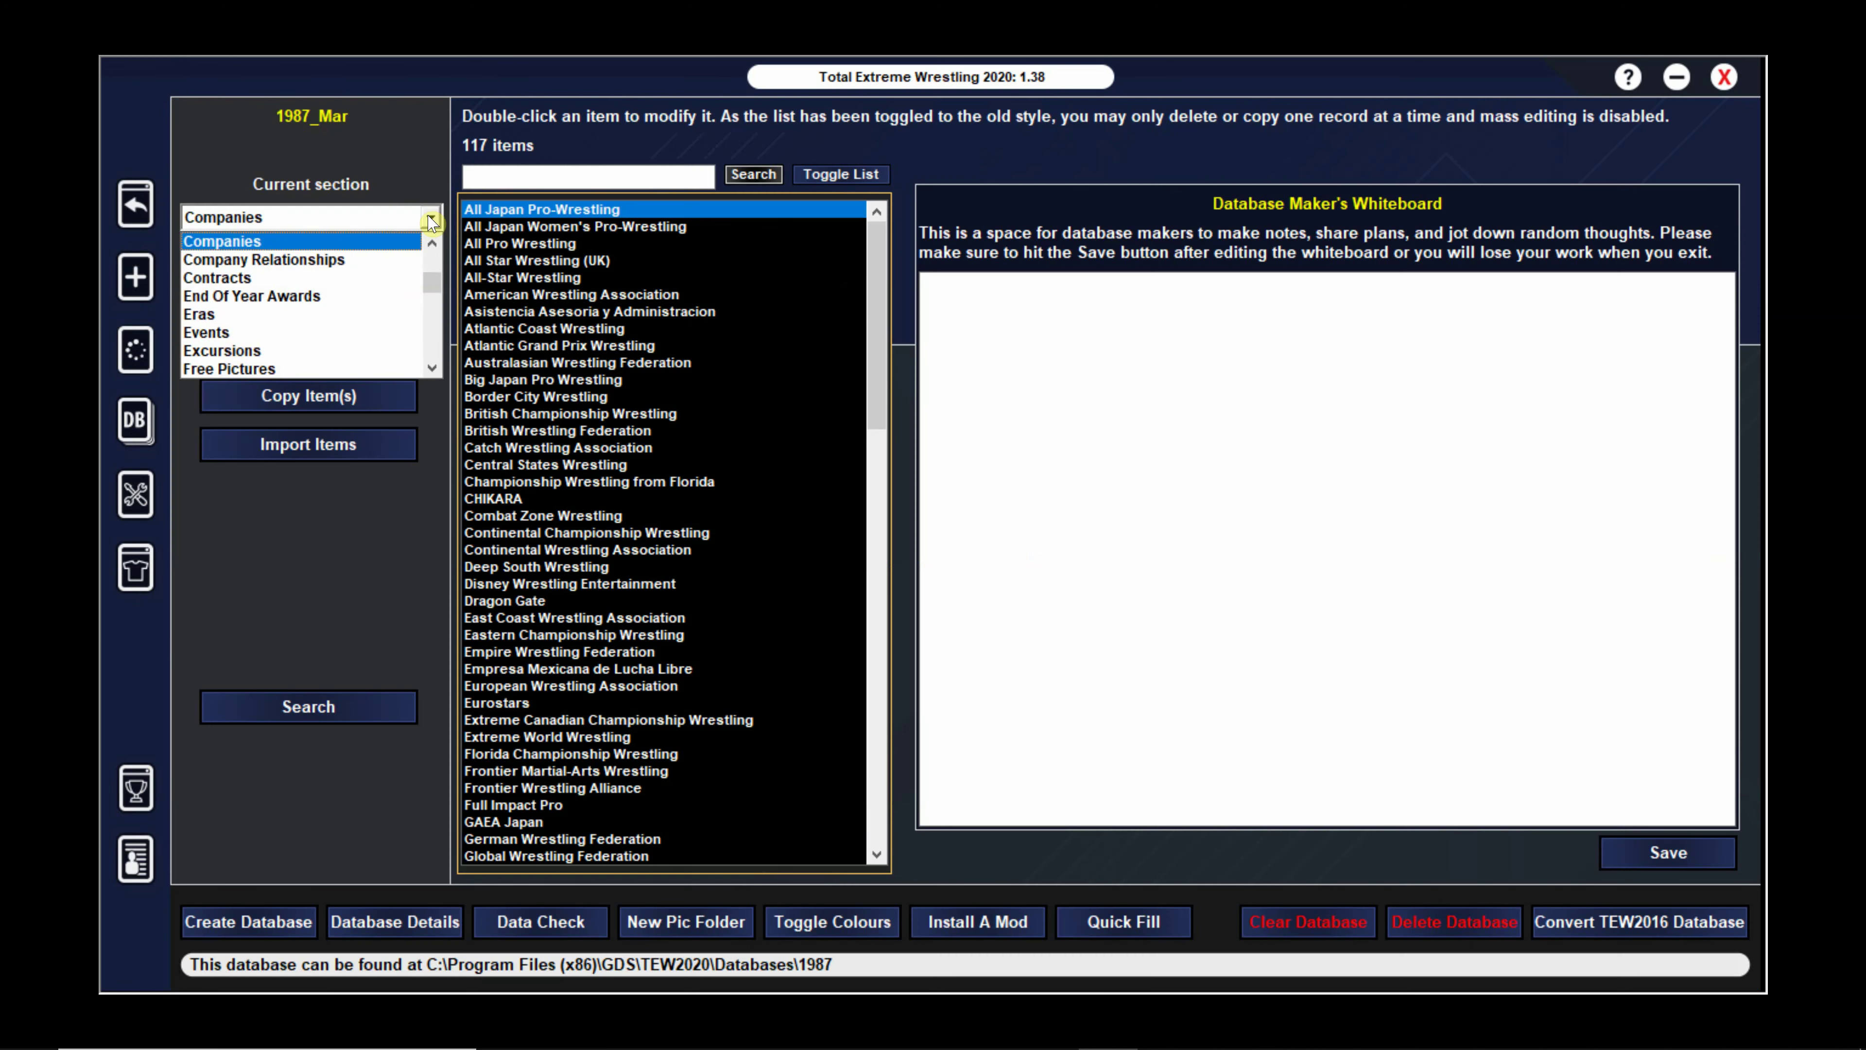
left_click(433, 242)
left_click(433, 243)
left_click(432, 242)
left_click(294, 257)
left_click(494, 176)
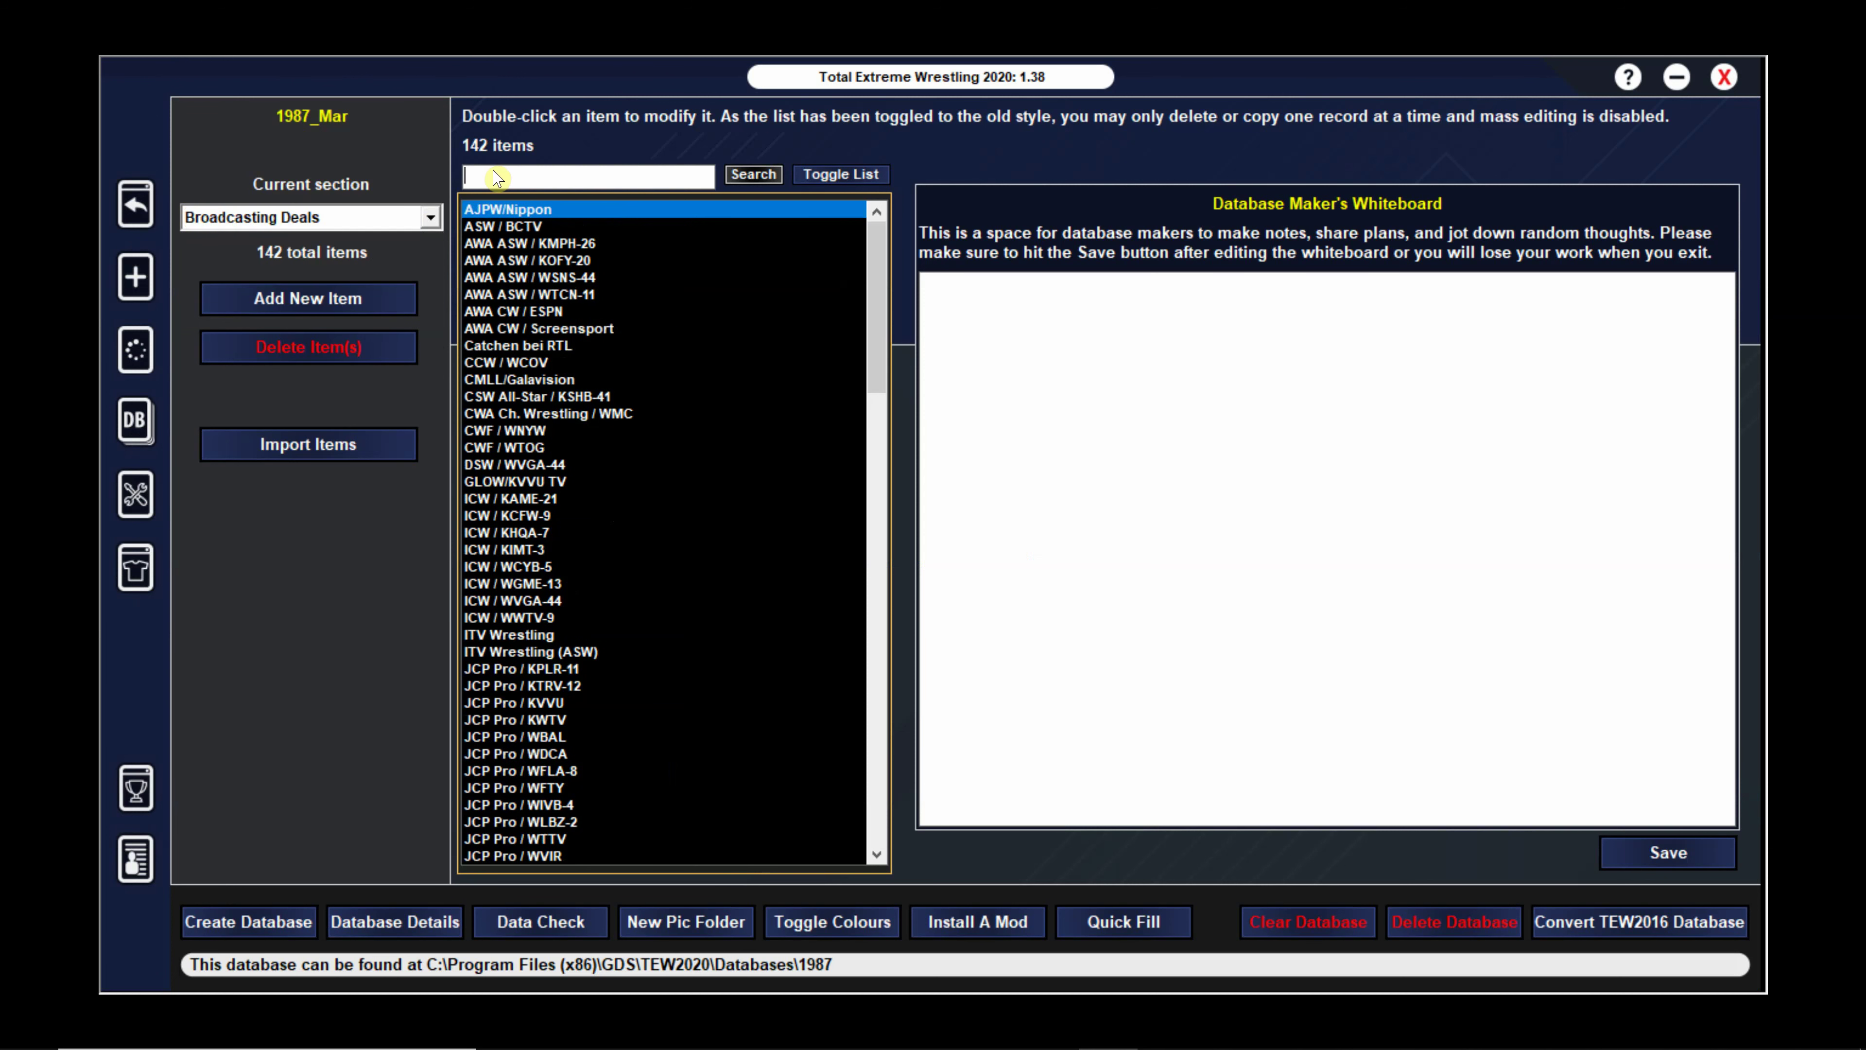
type("wfty")
key("Return")
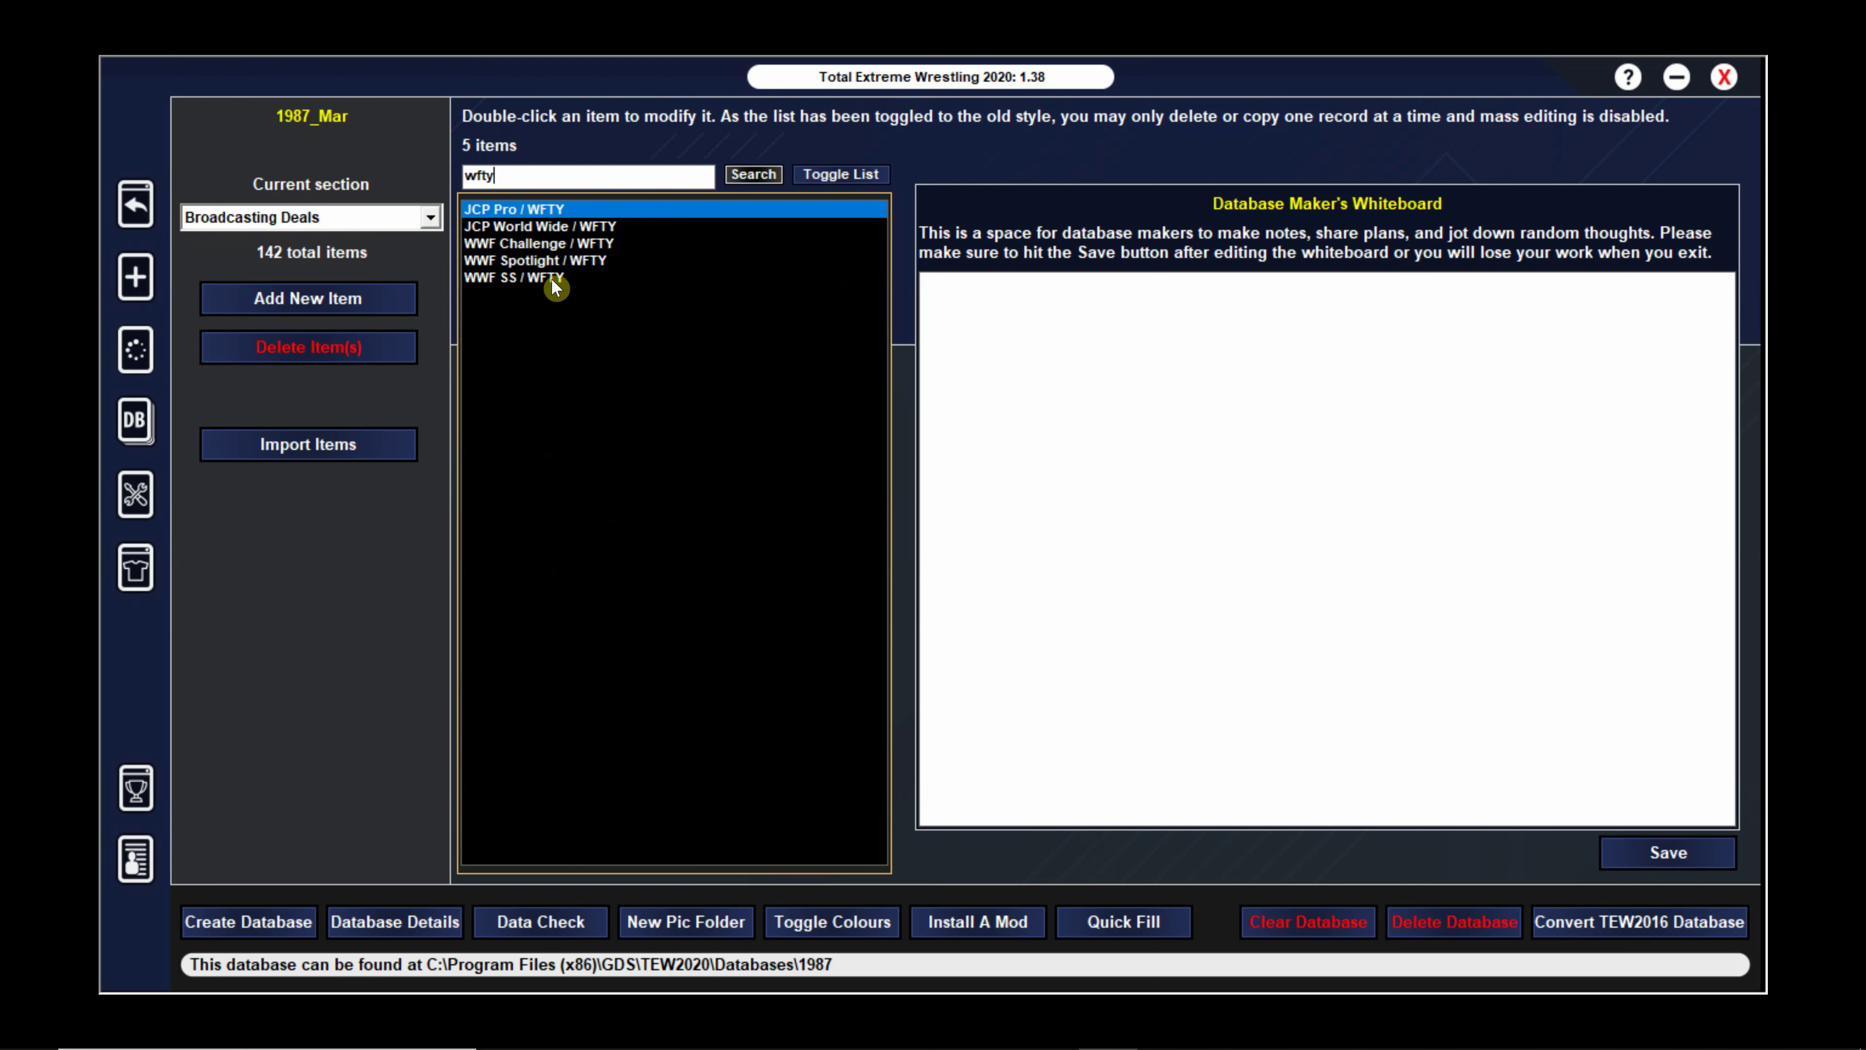
Search the broadcasting deals for wdc and for wbal, then clear the search text
double_click(538, 180)
type("wdc")
key("Return")
left_click_drag(523, 175, 452, 175)
type("wbal")
key("Return")
left_click(432, 220)
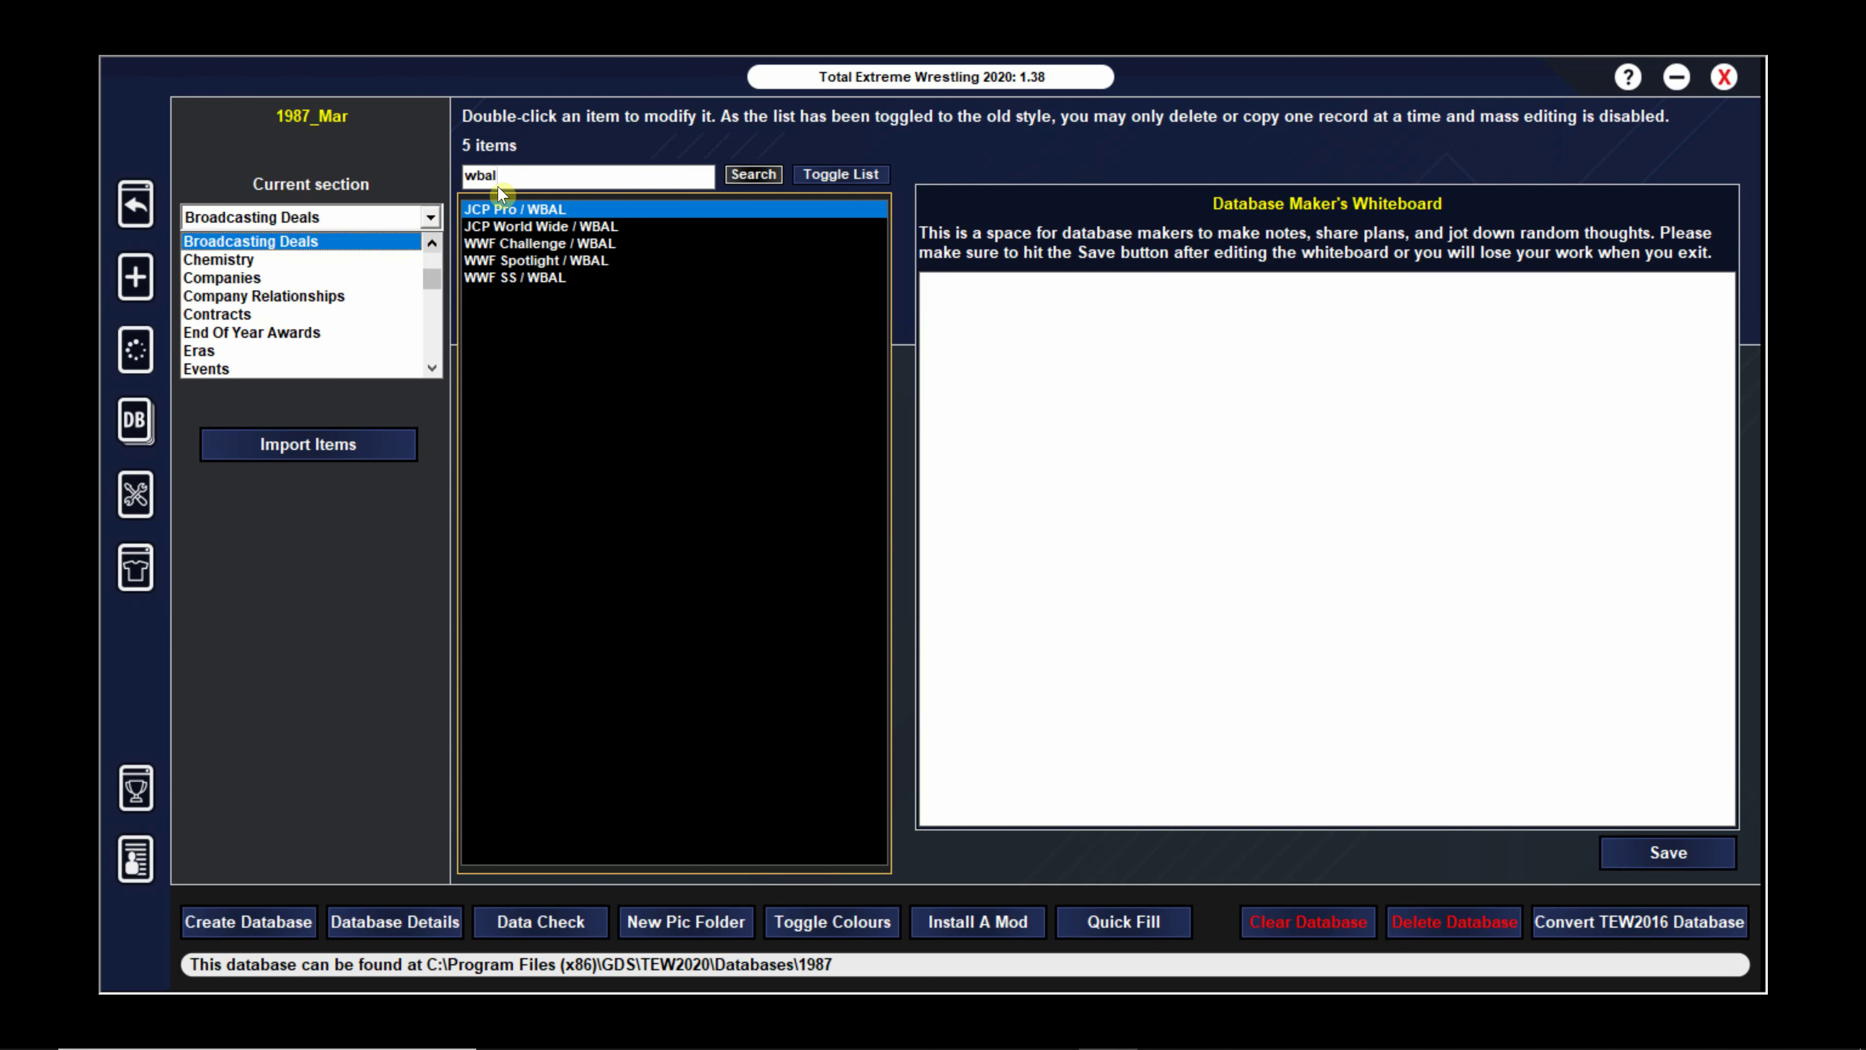
left_click(309, 237)
double_click(535, 181)
key("BackSpace")
Search the Training Facilities section for NJPW and open the NJPW Dojo record to review its settings
left_click(430, 217)
left_click_drag(434, 280, 451, 336)
left_click(396, 351)
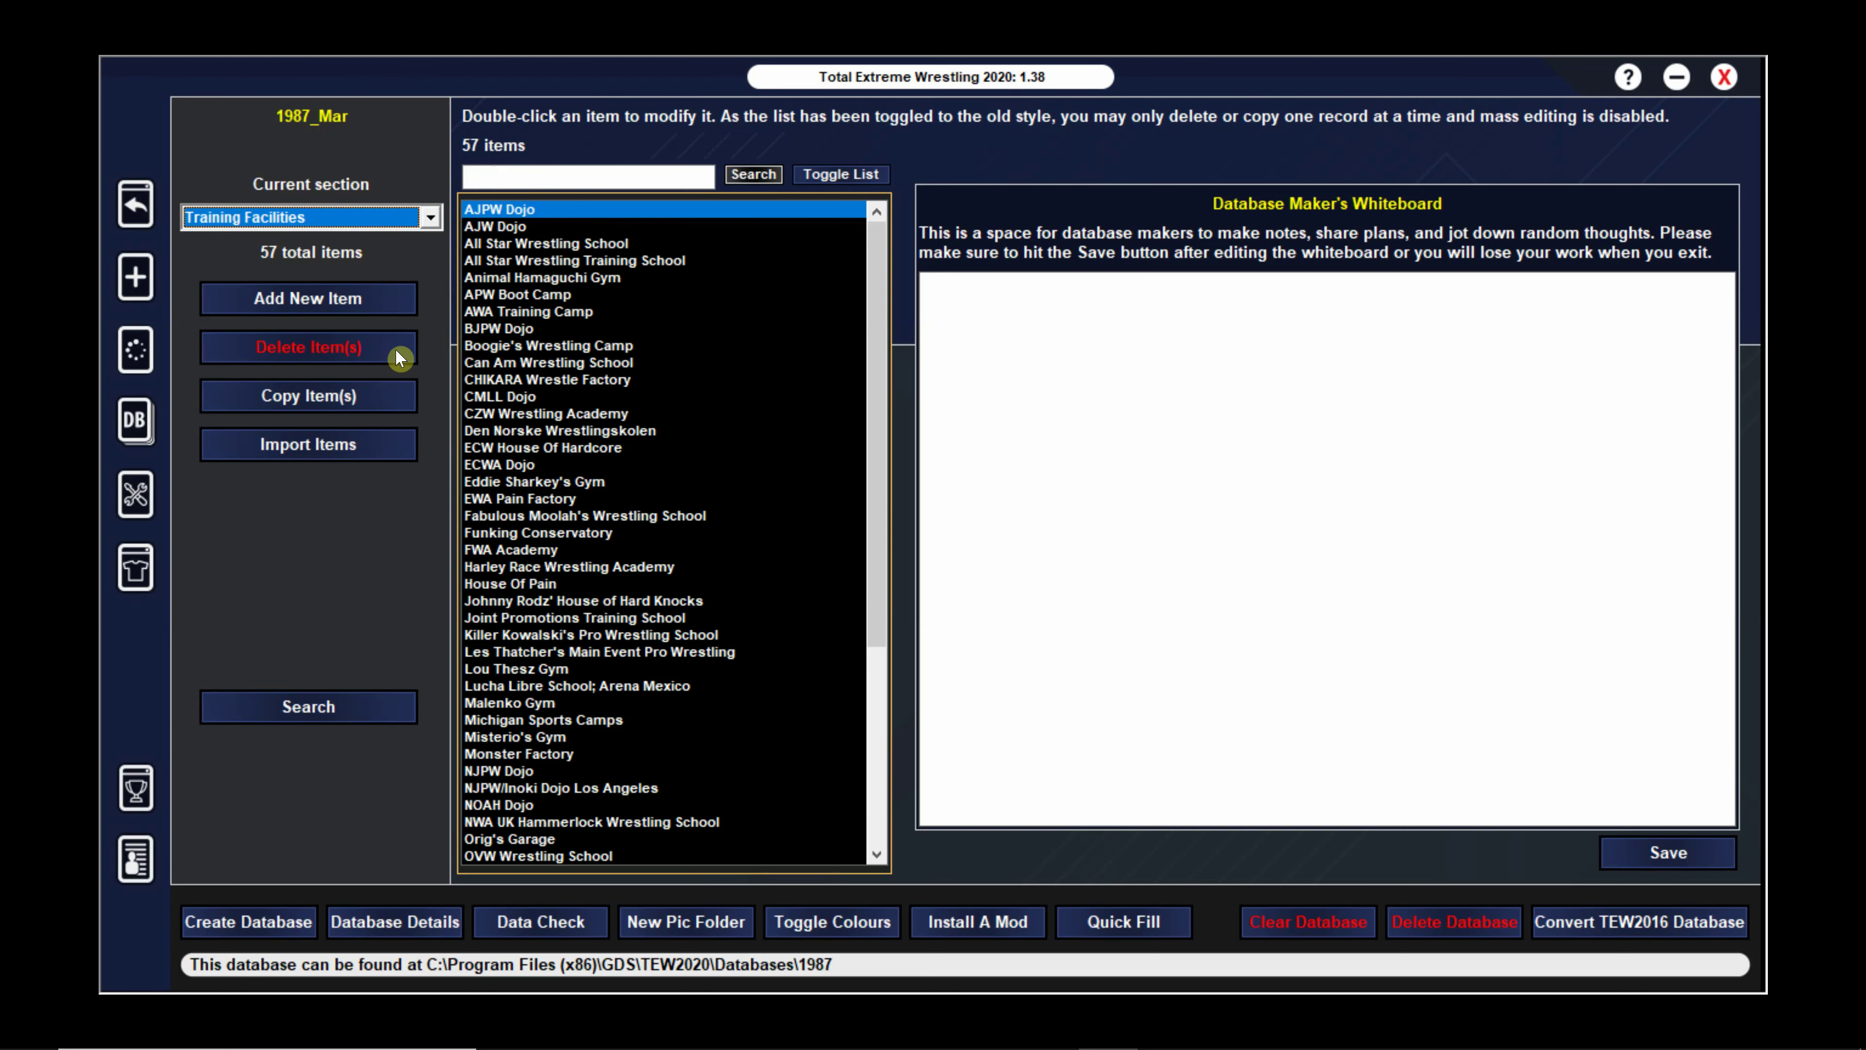
left_click(557, 171)
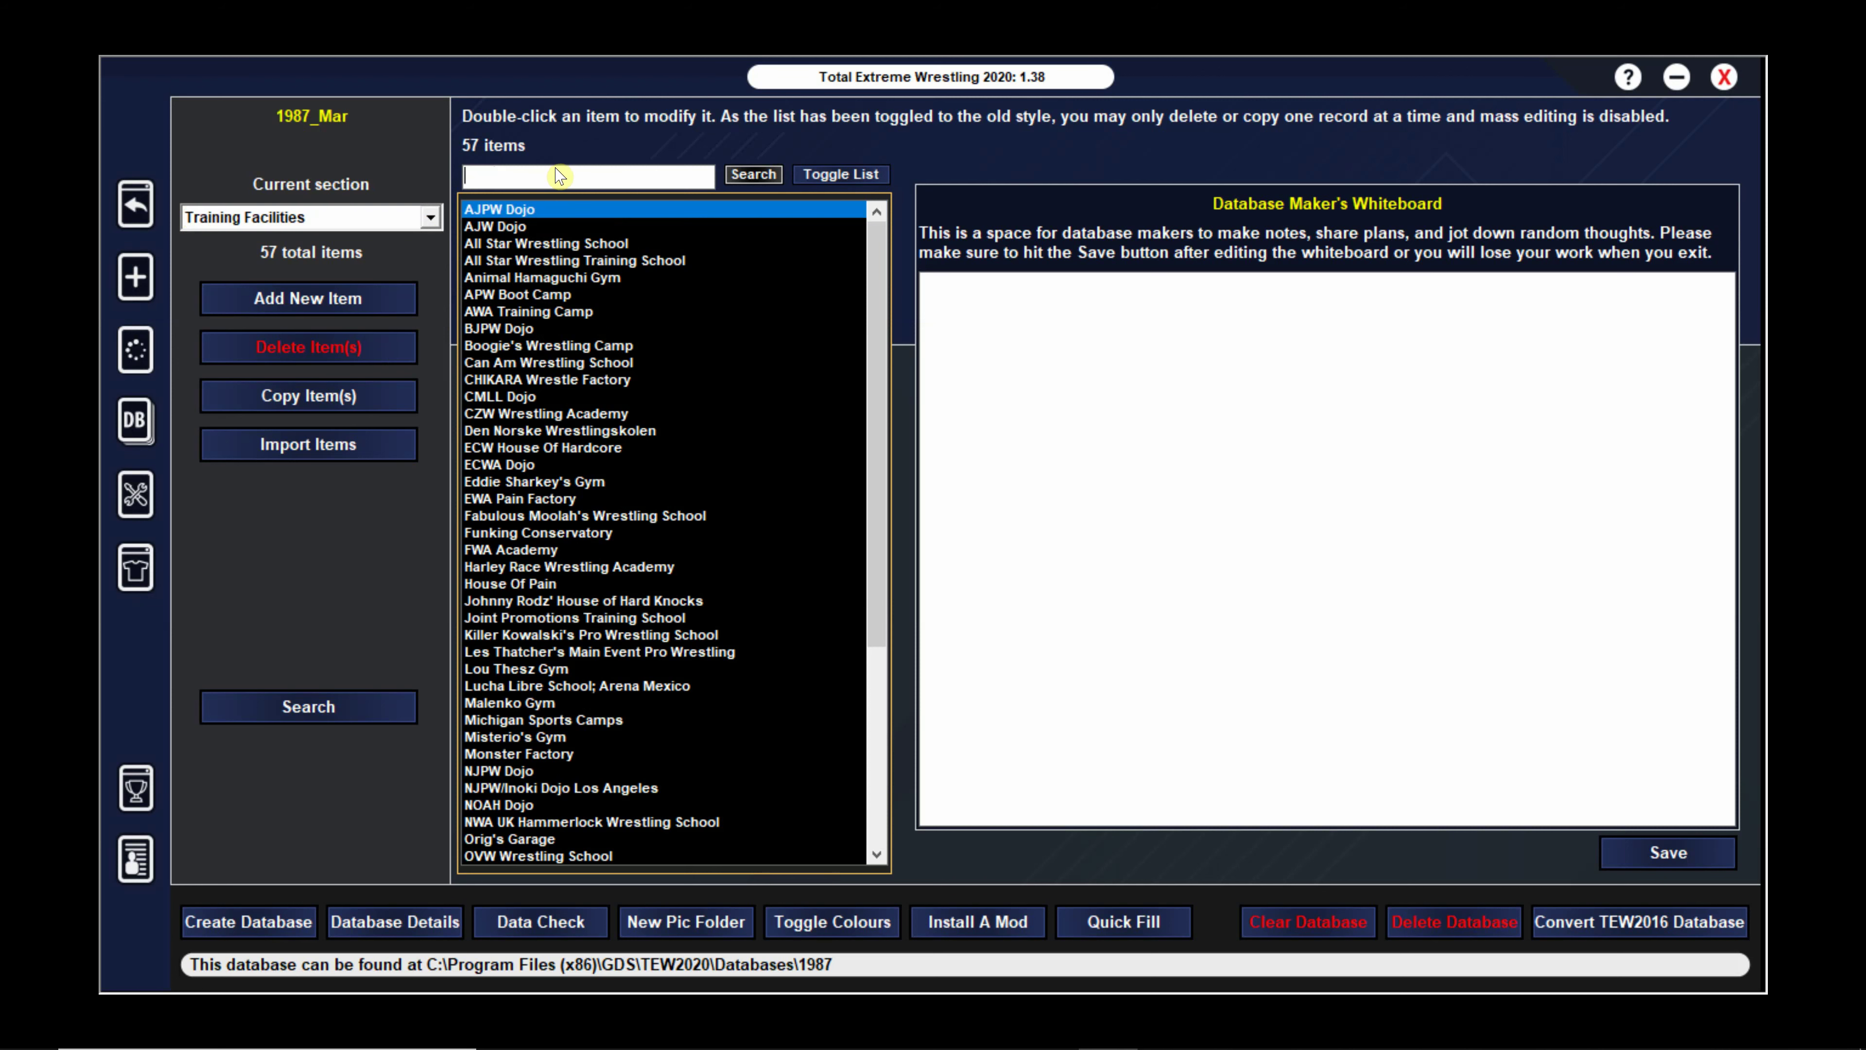
type("NJPW")
key("Return")
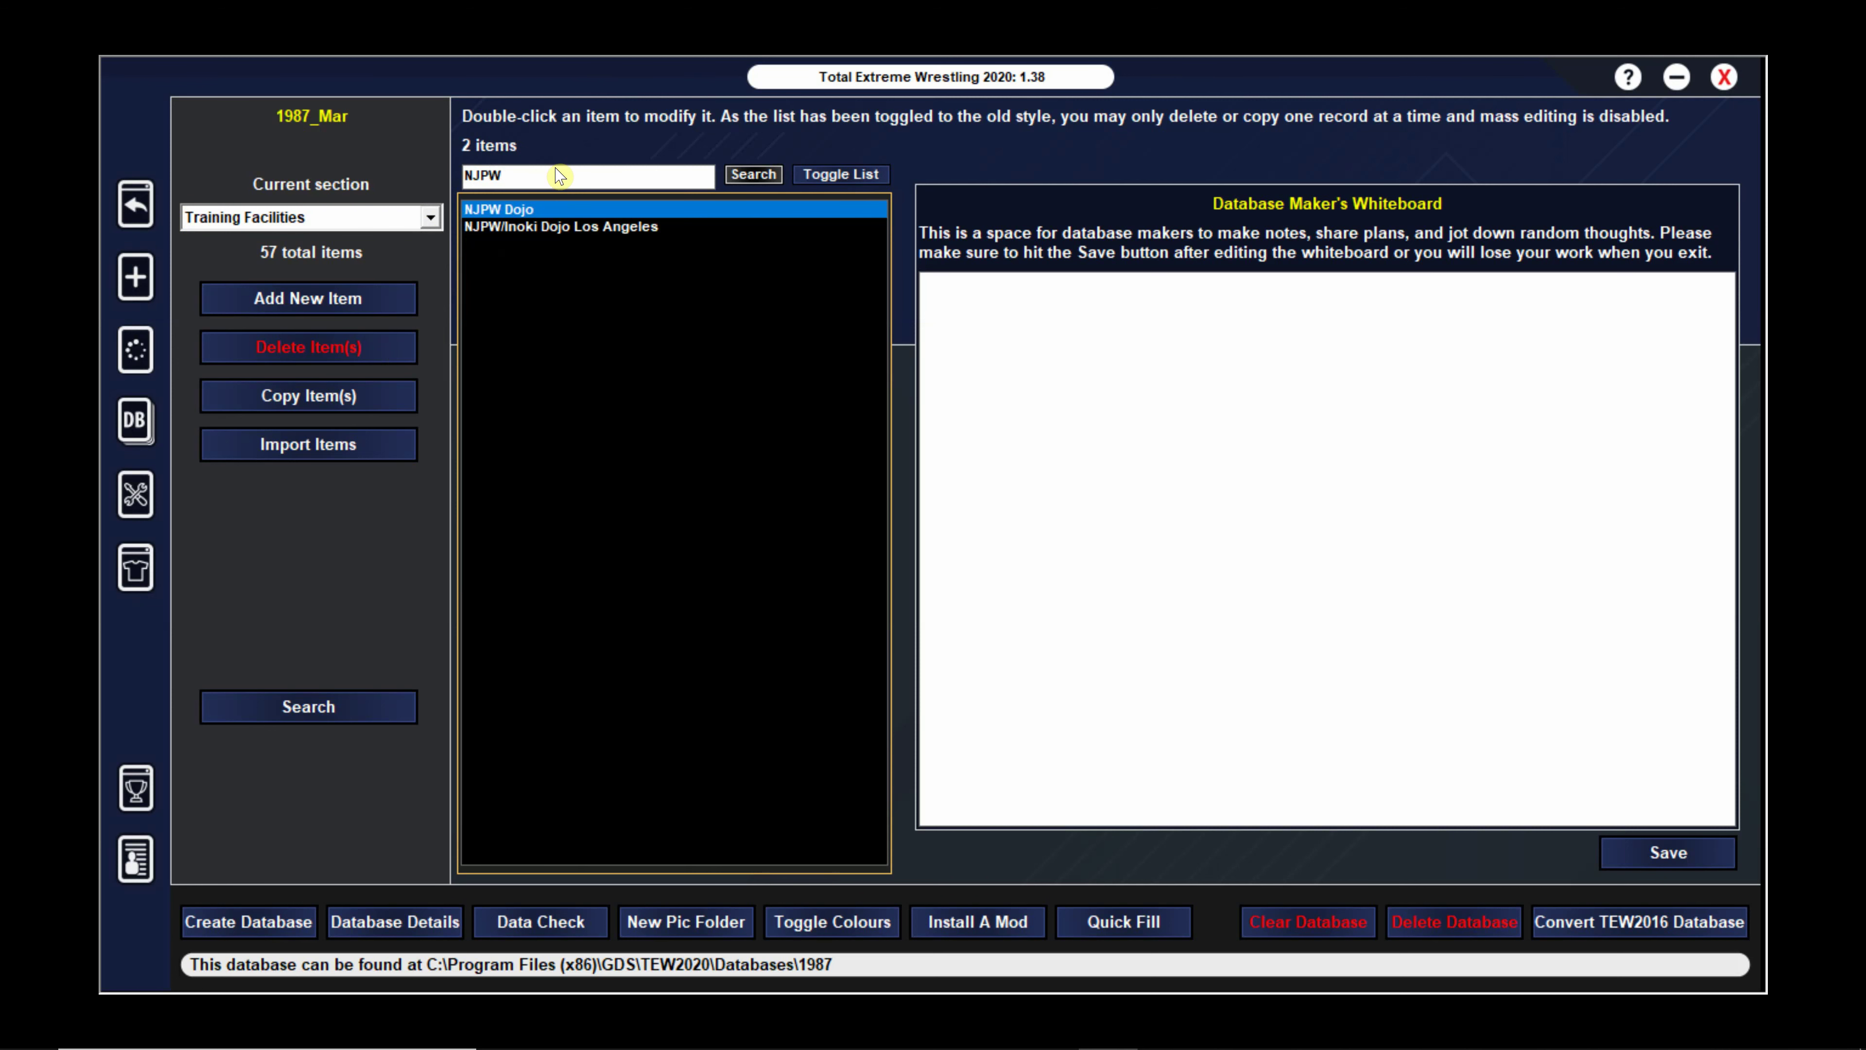
double_click(566, 209)
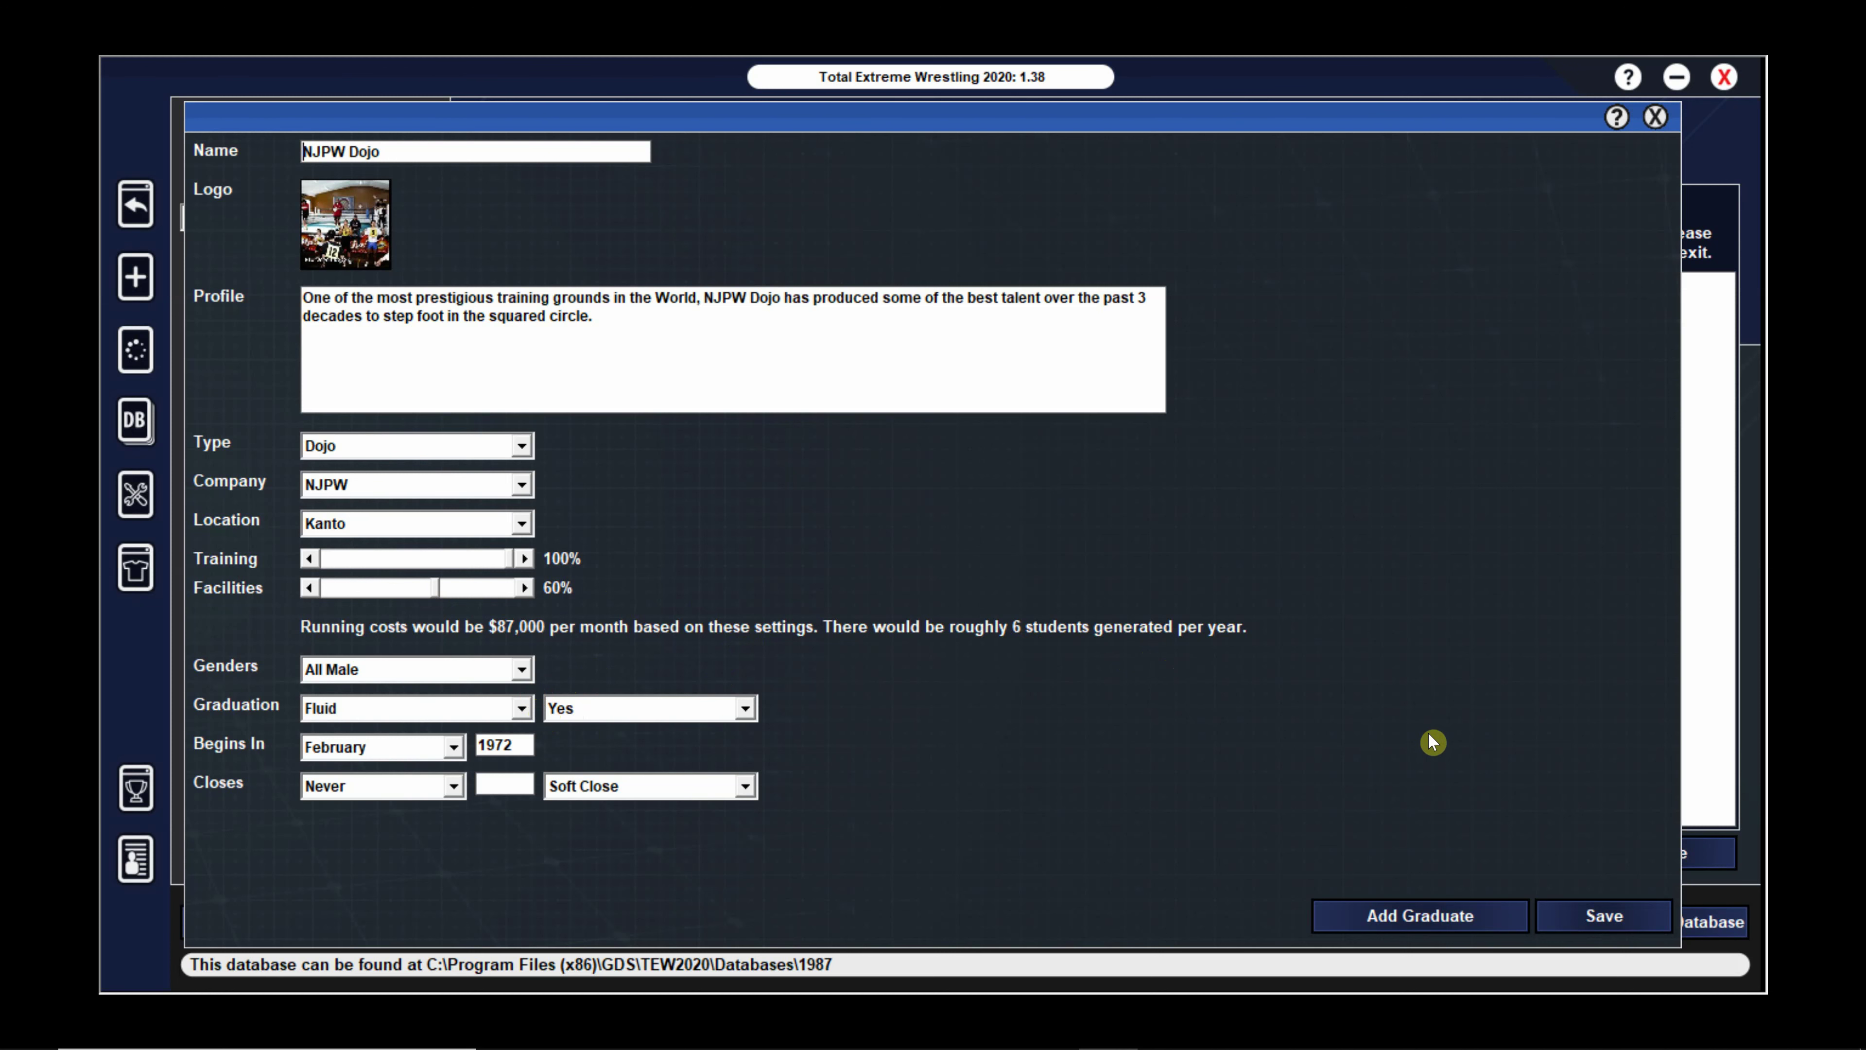
Save the NJPW Dojo record, search the training facilities for AJPW, and review and save the AJPW Dojo record
left_click(1620, 919)
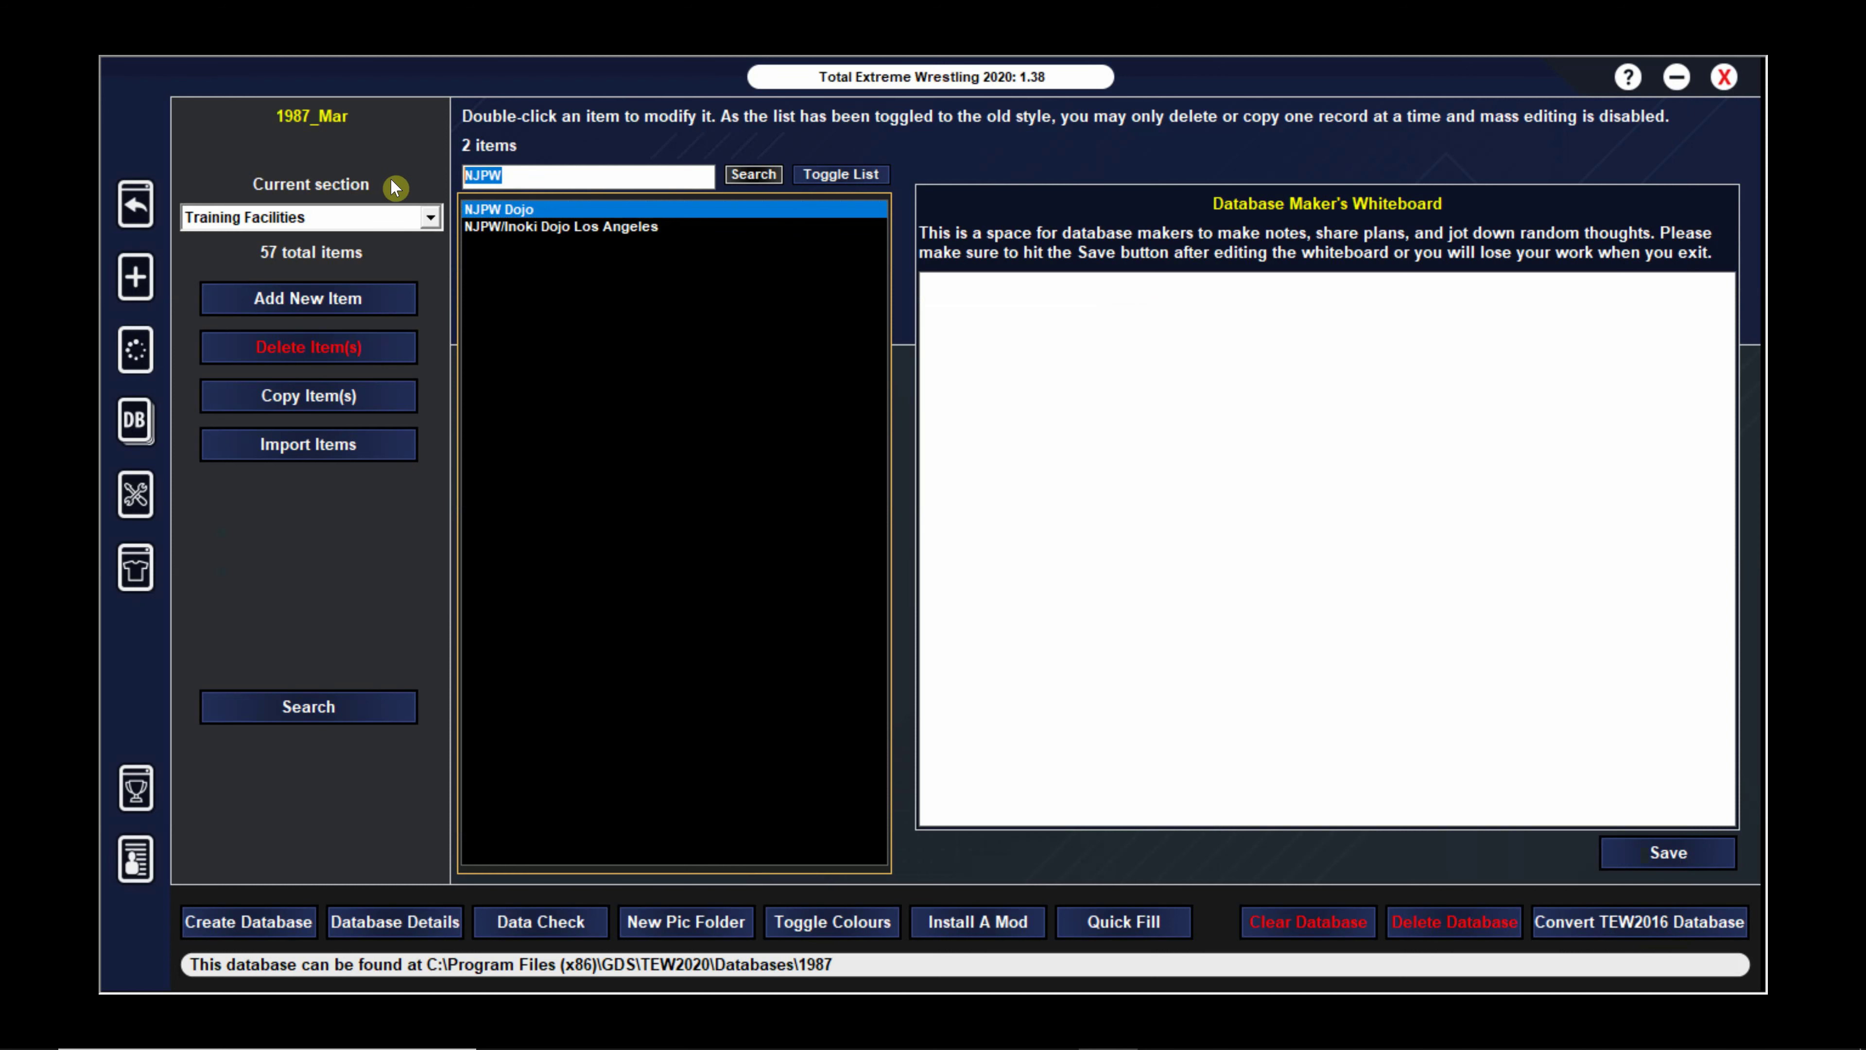
type("AJPW")
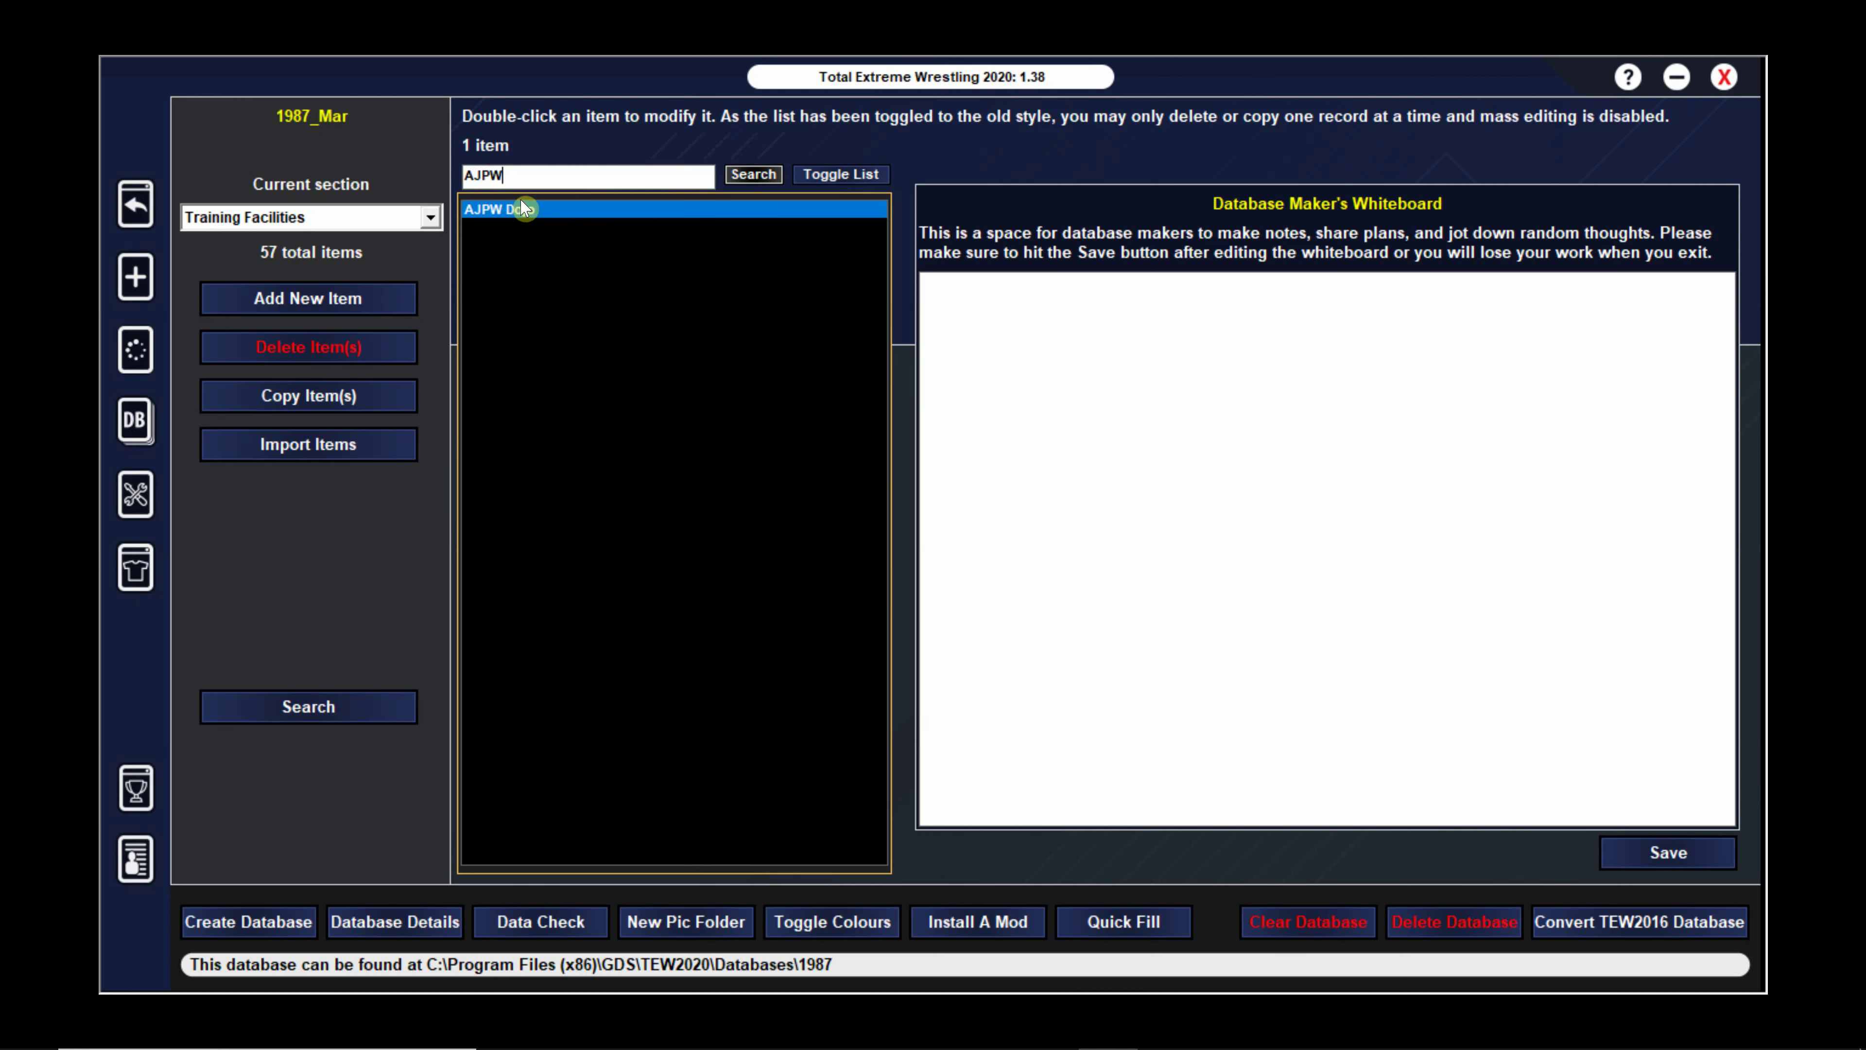
left_click(529, 211)
double_click(527, 211)
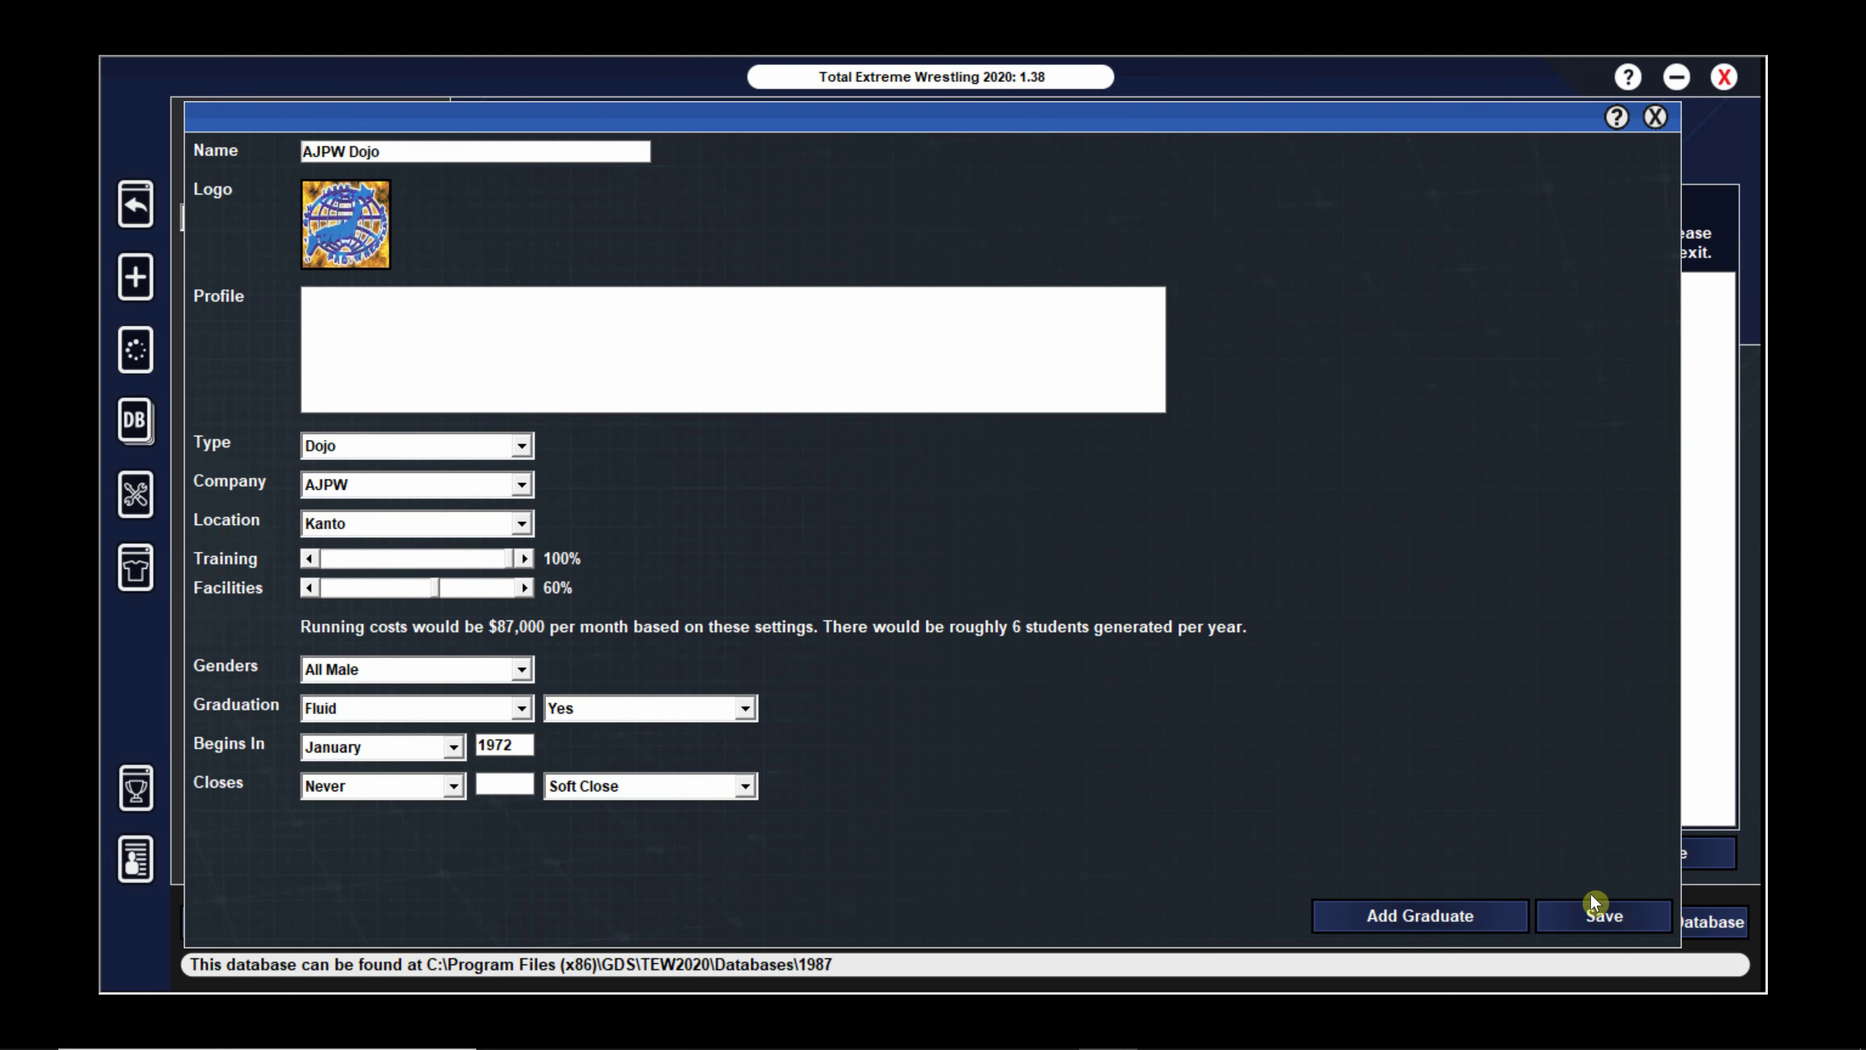
left_click(1602, 914)
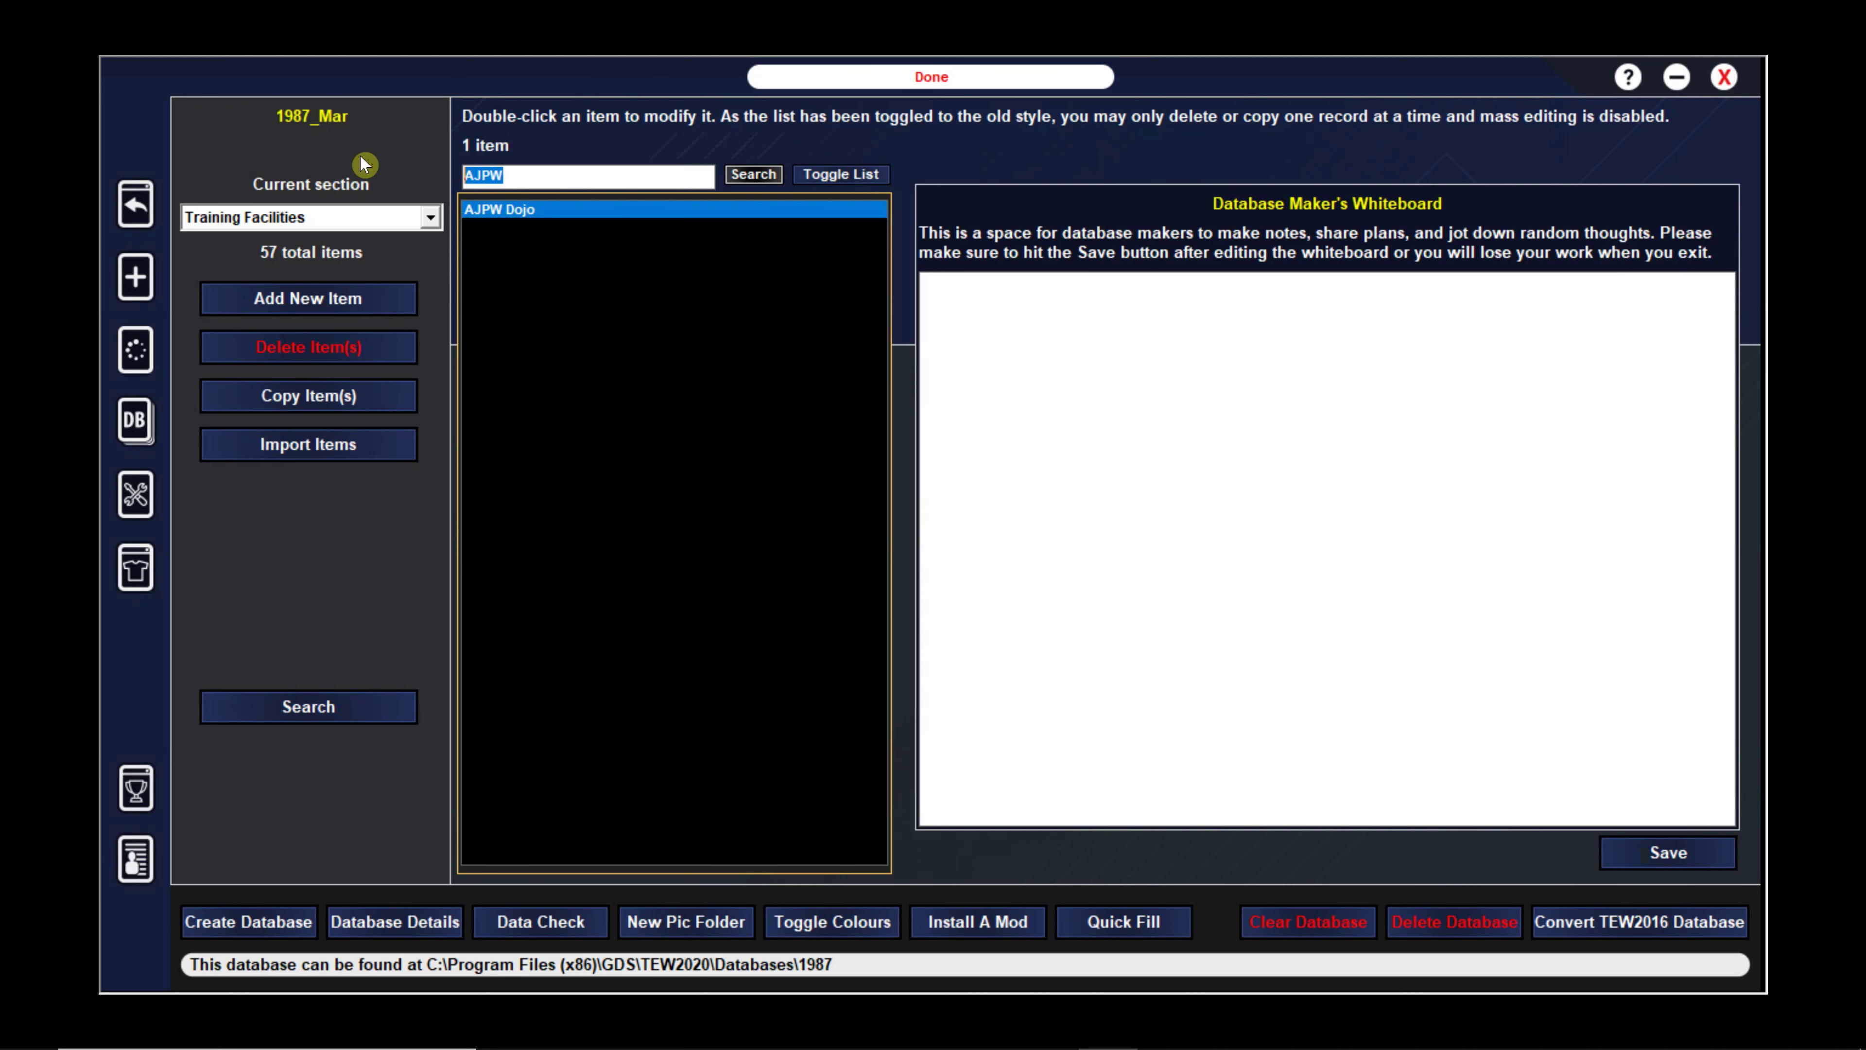
Search the training facilities for AWA, review the AWA Training Camp record's settings and save it
type("AWA")
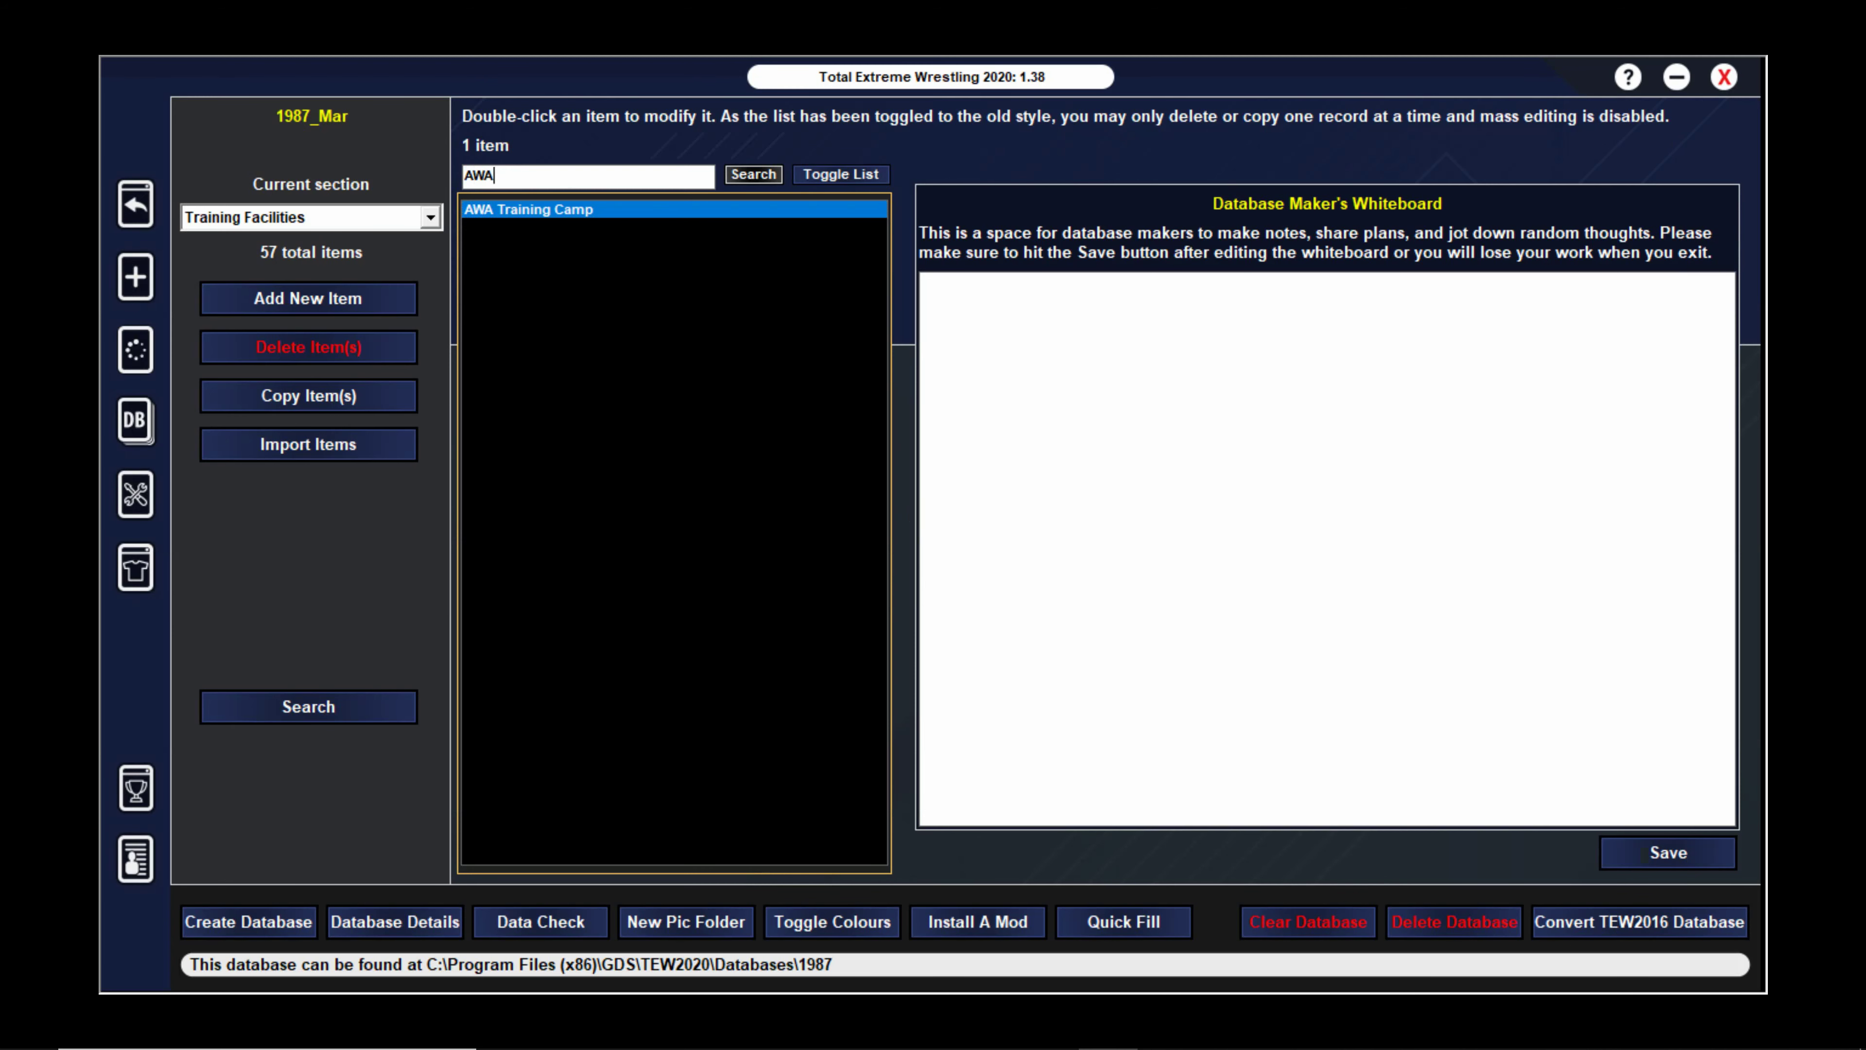
double_click(550, 209)
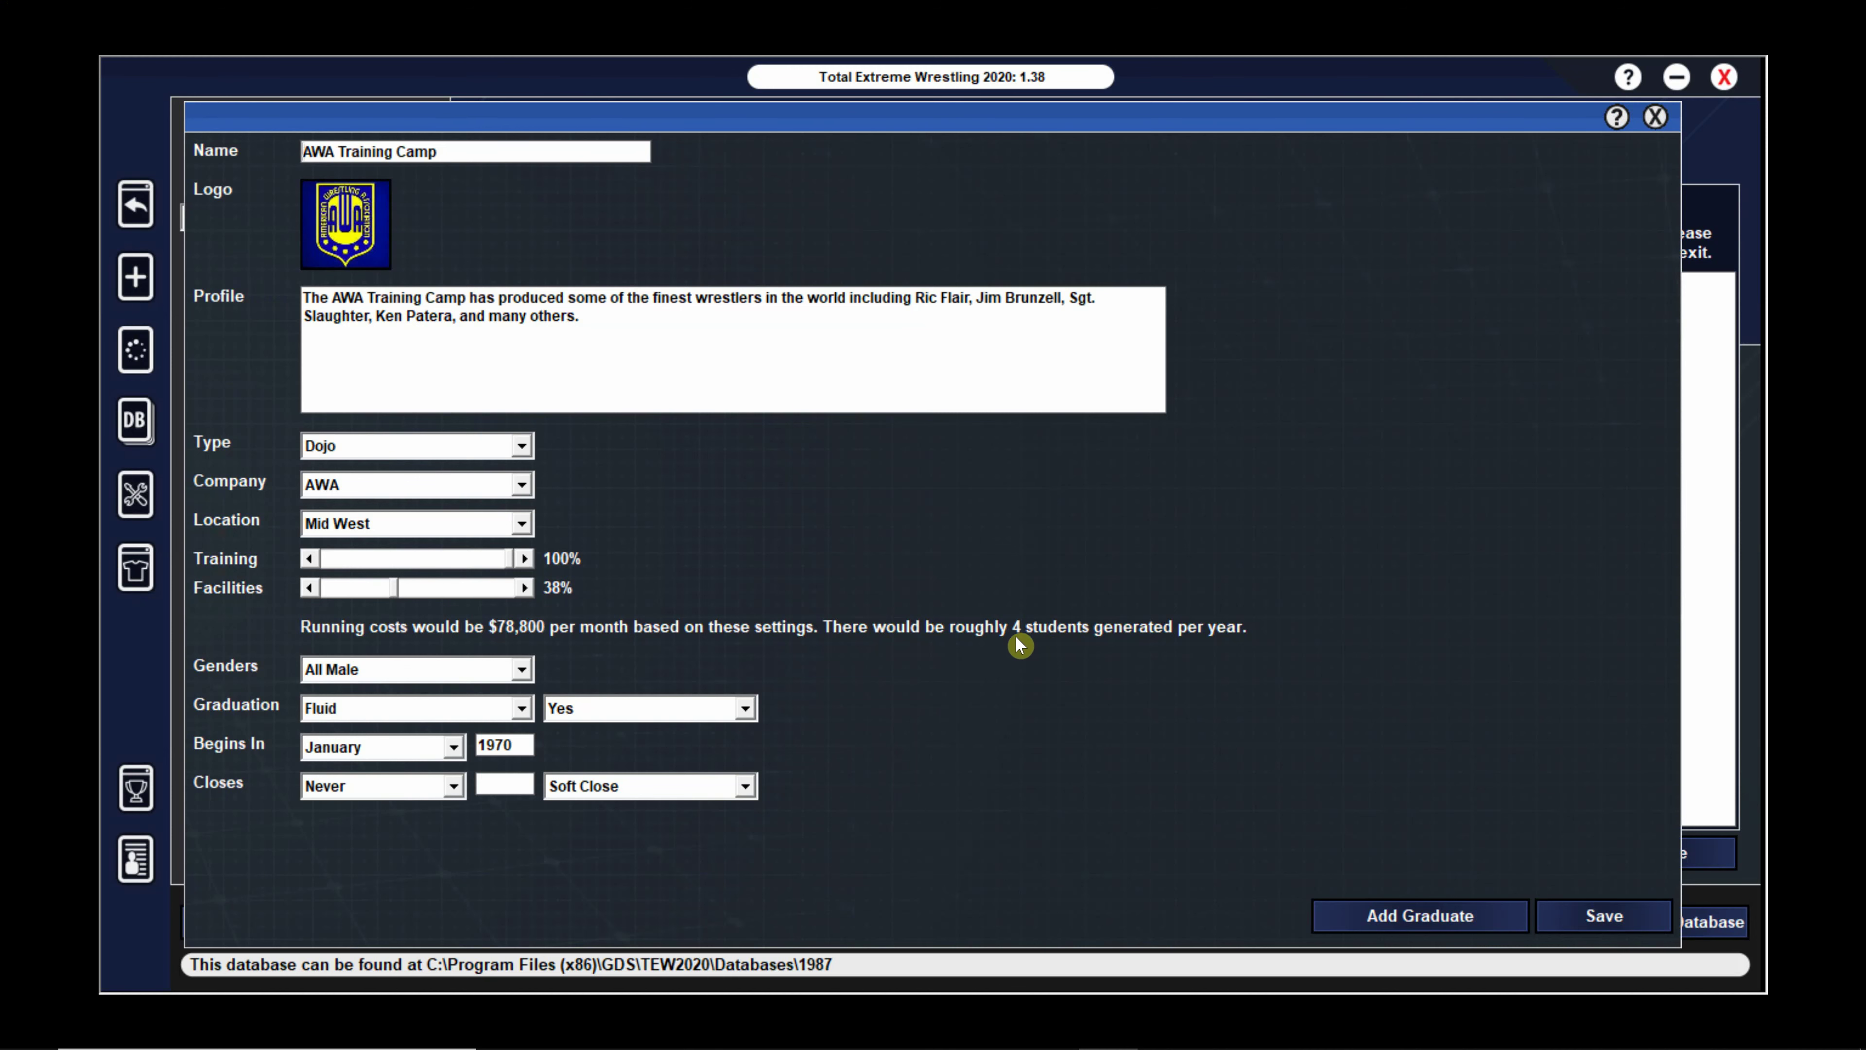
left_click(1625, 919)
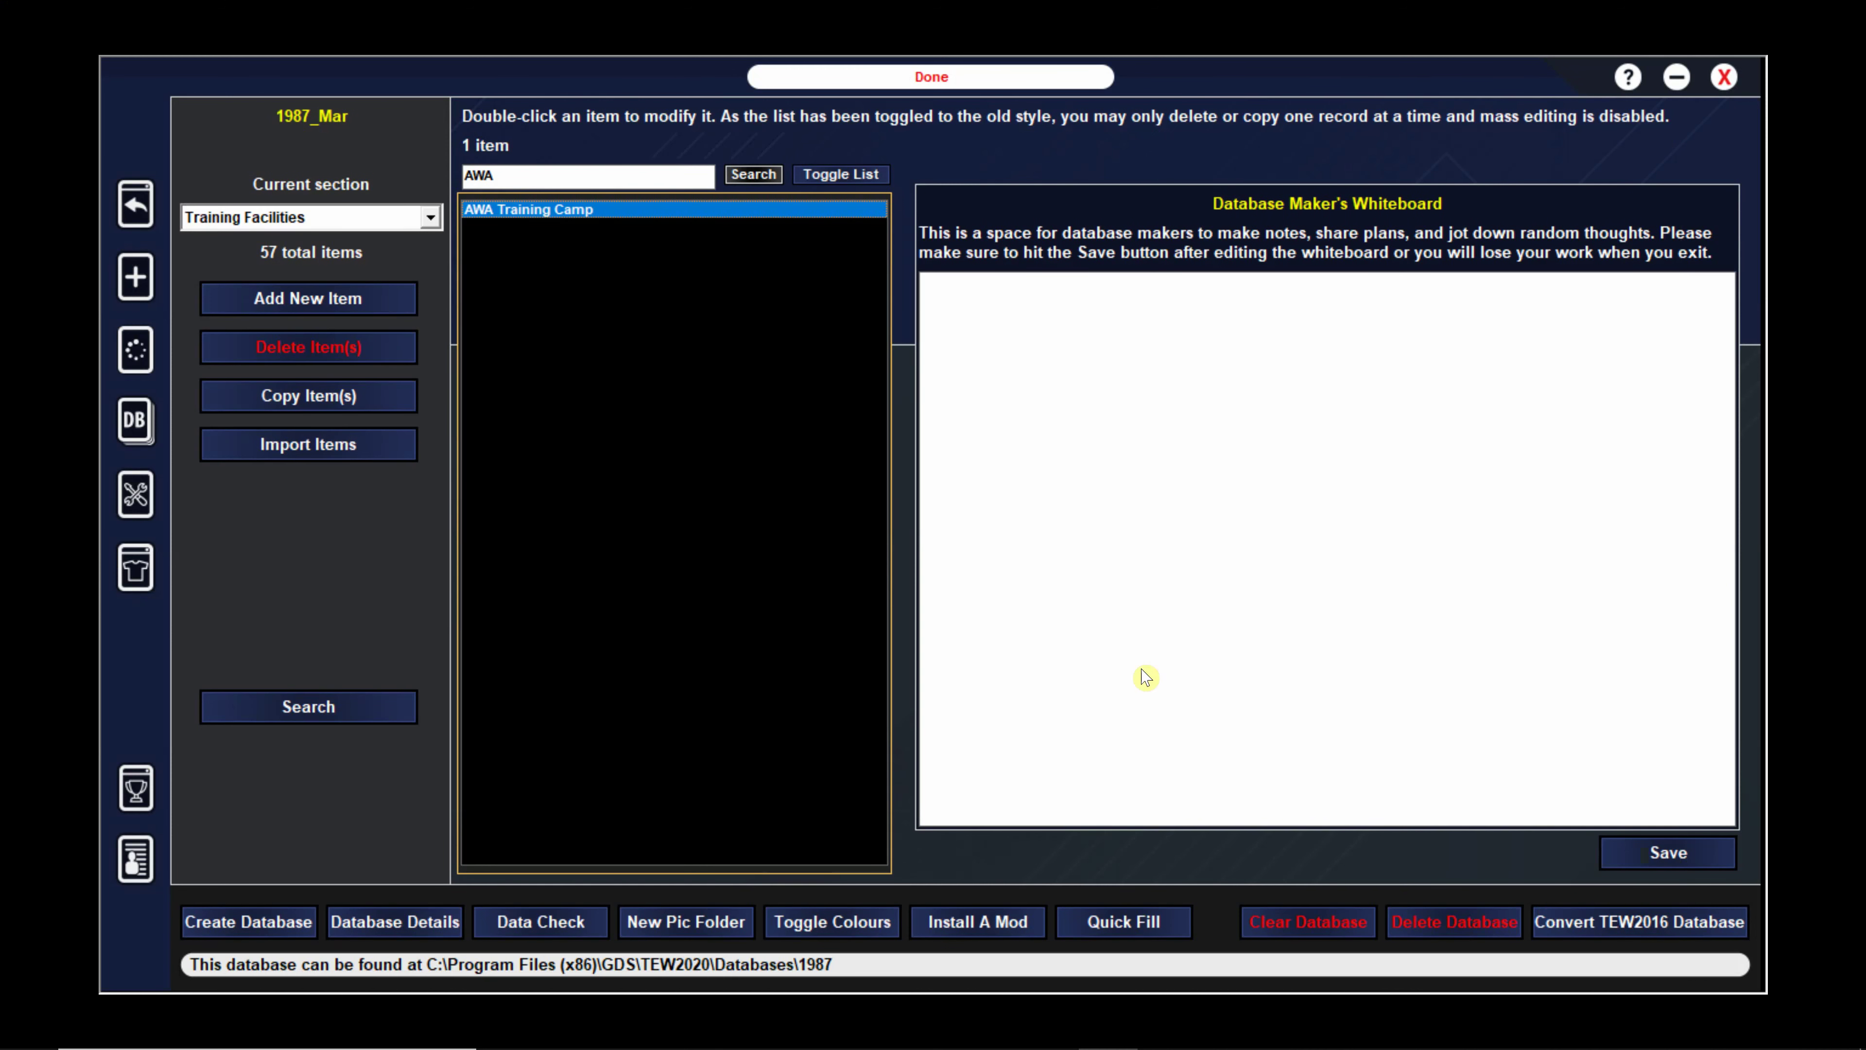
Search the training facilities for Windy City, review the Windy City Training Facility record and save it
key("ctrl+a")
type("Windy City")
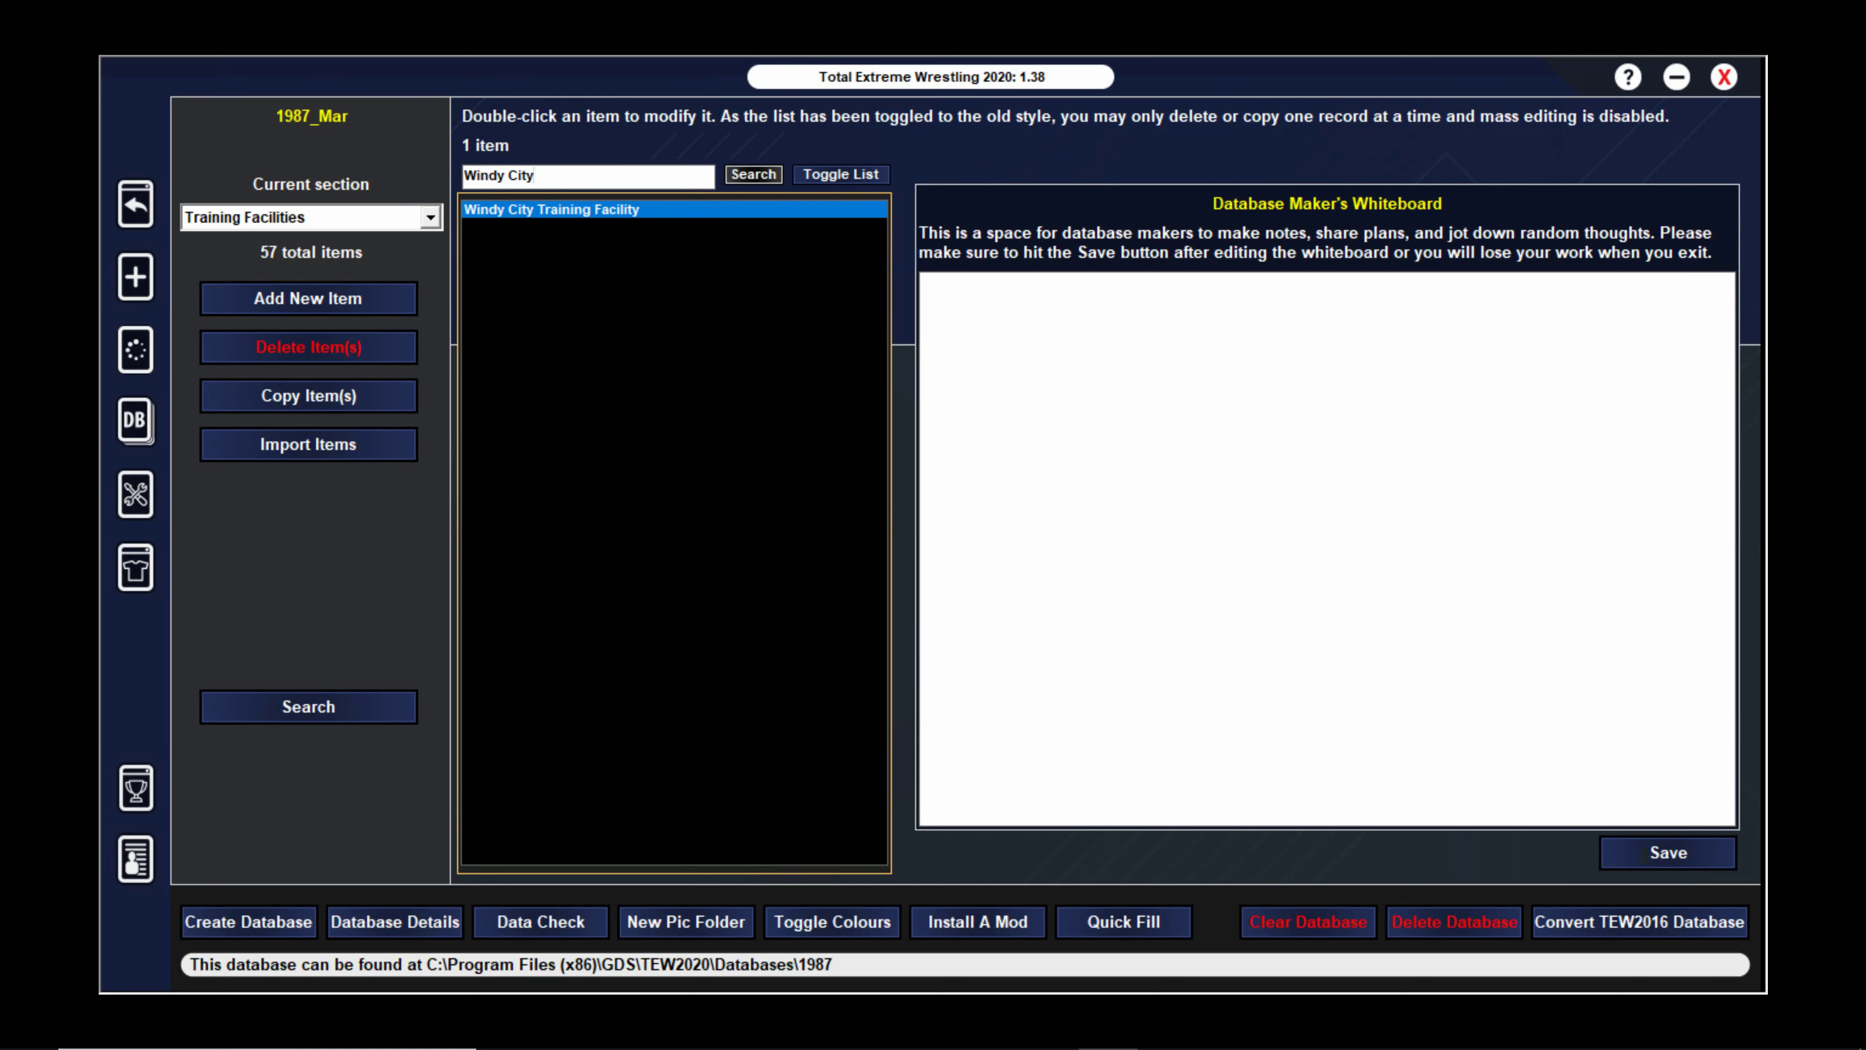
double_click(535, 210)
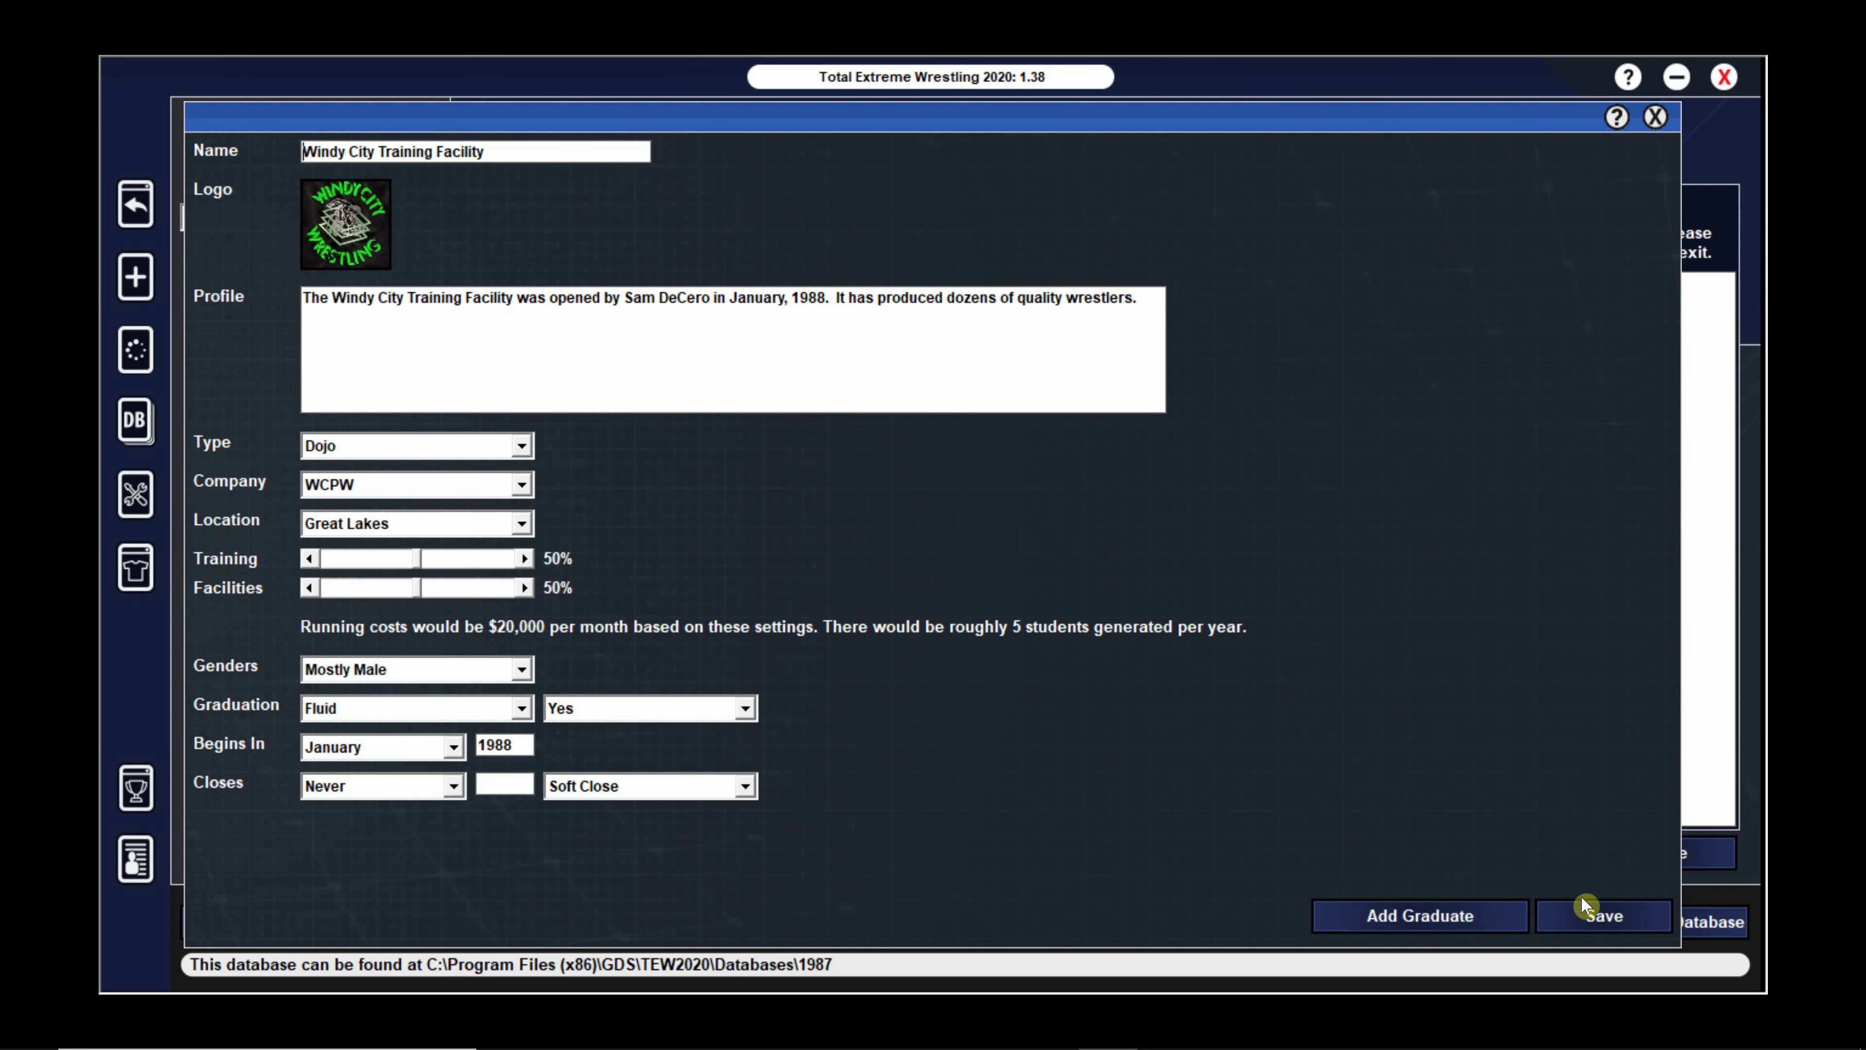
left_click(1608, 917)
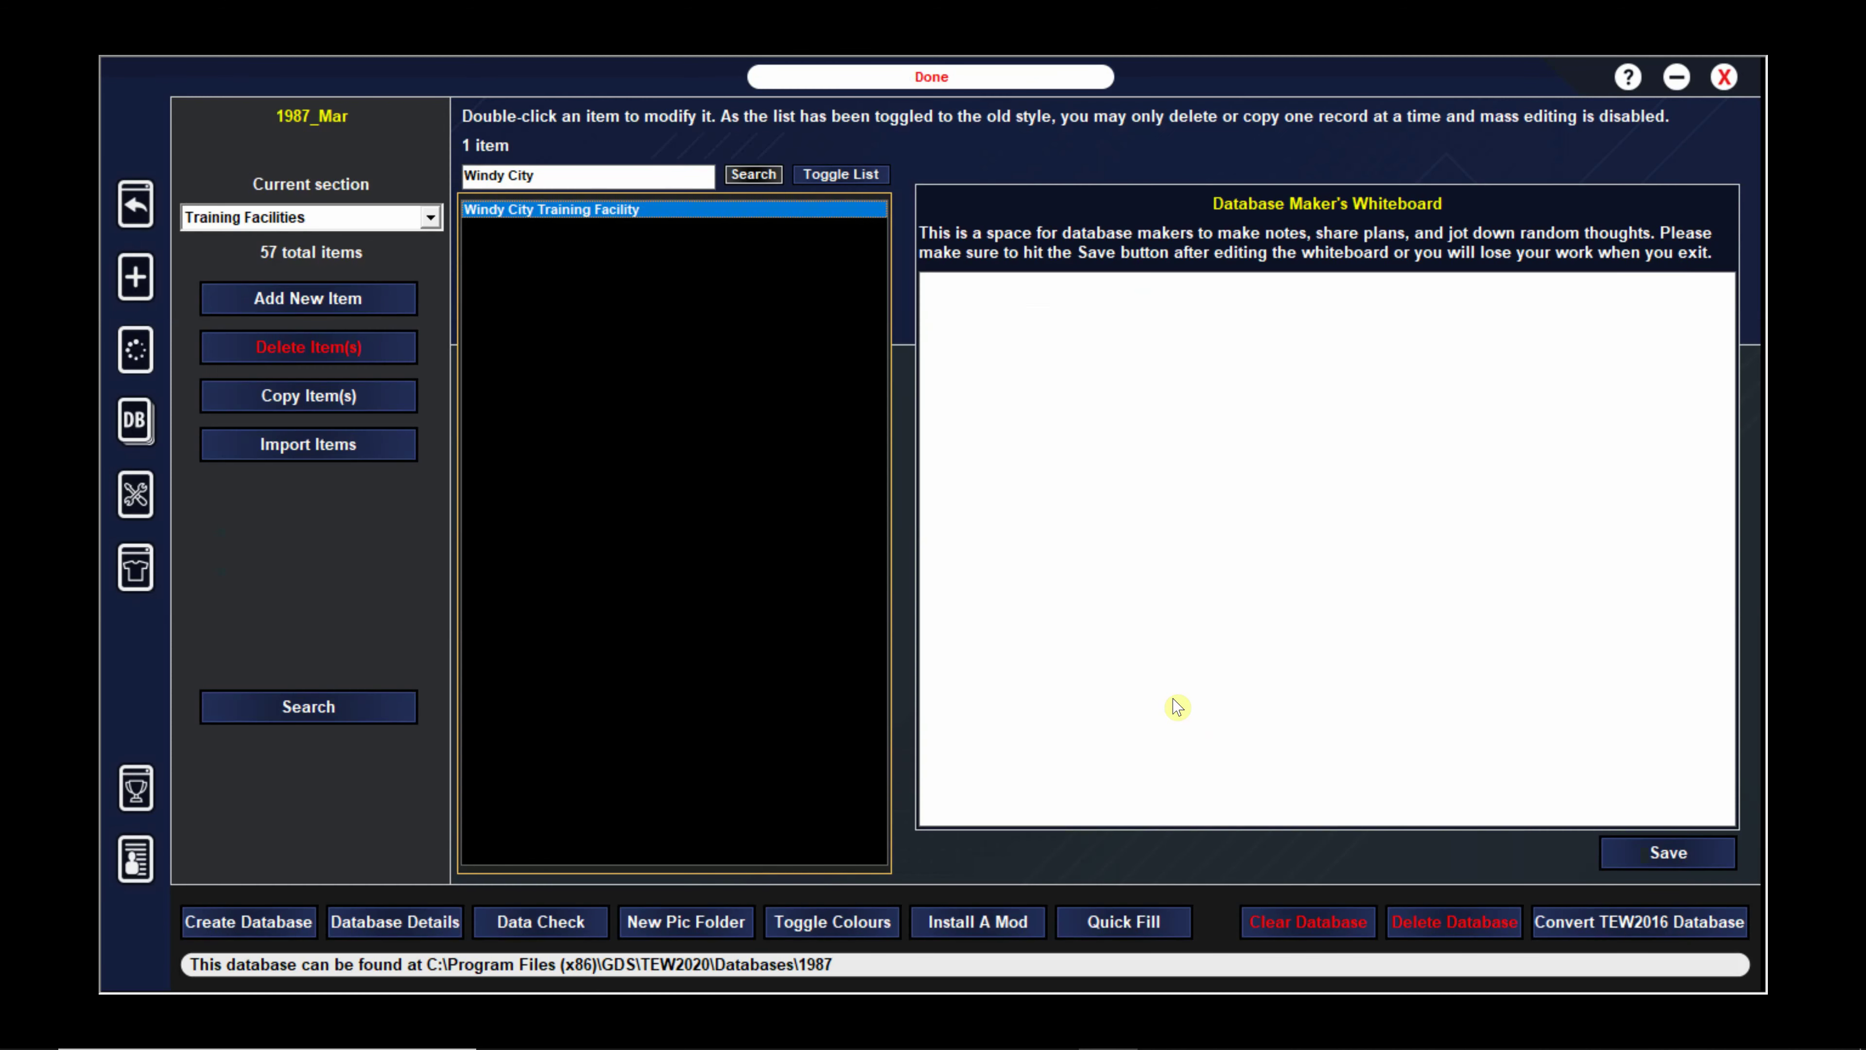
Switch to Notepad to check the list of pending import items and minimize it again
mouse_move(1223, 1044)
left_click(1047, 1025)
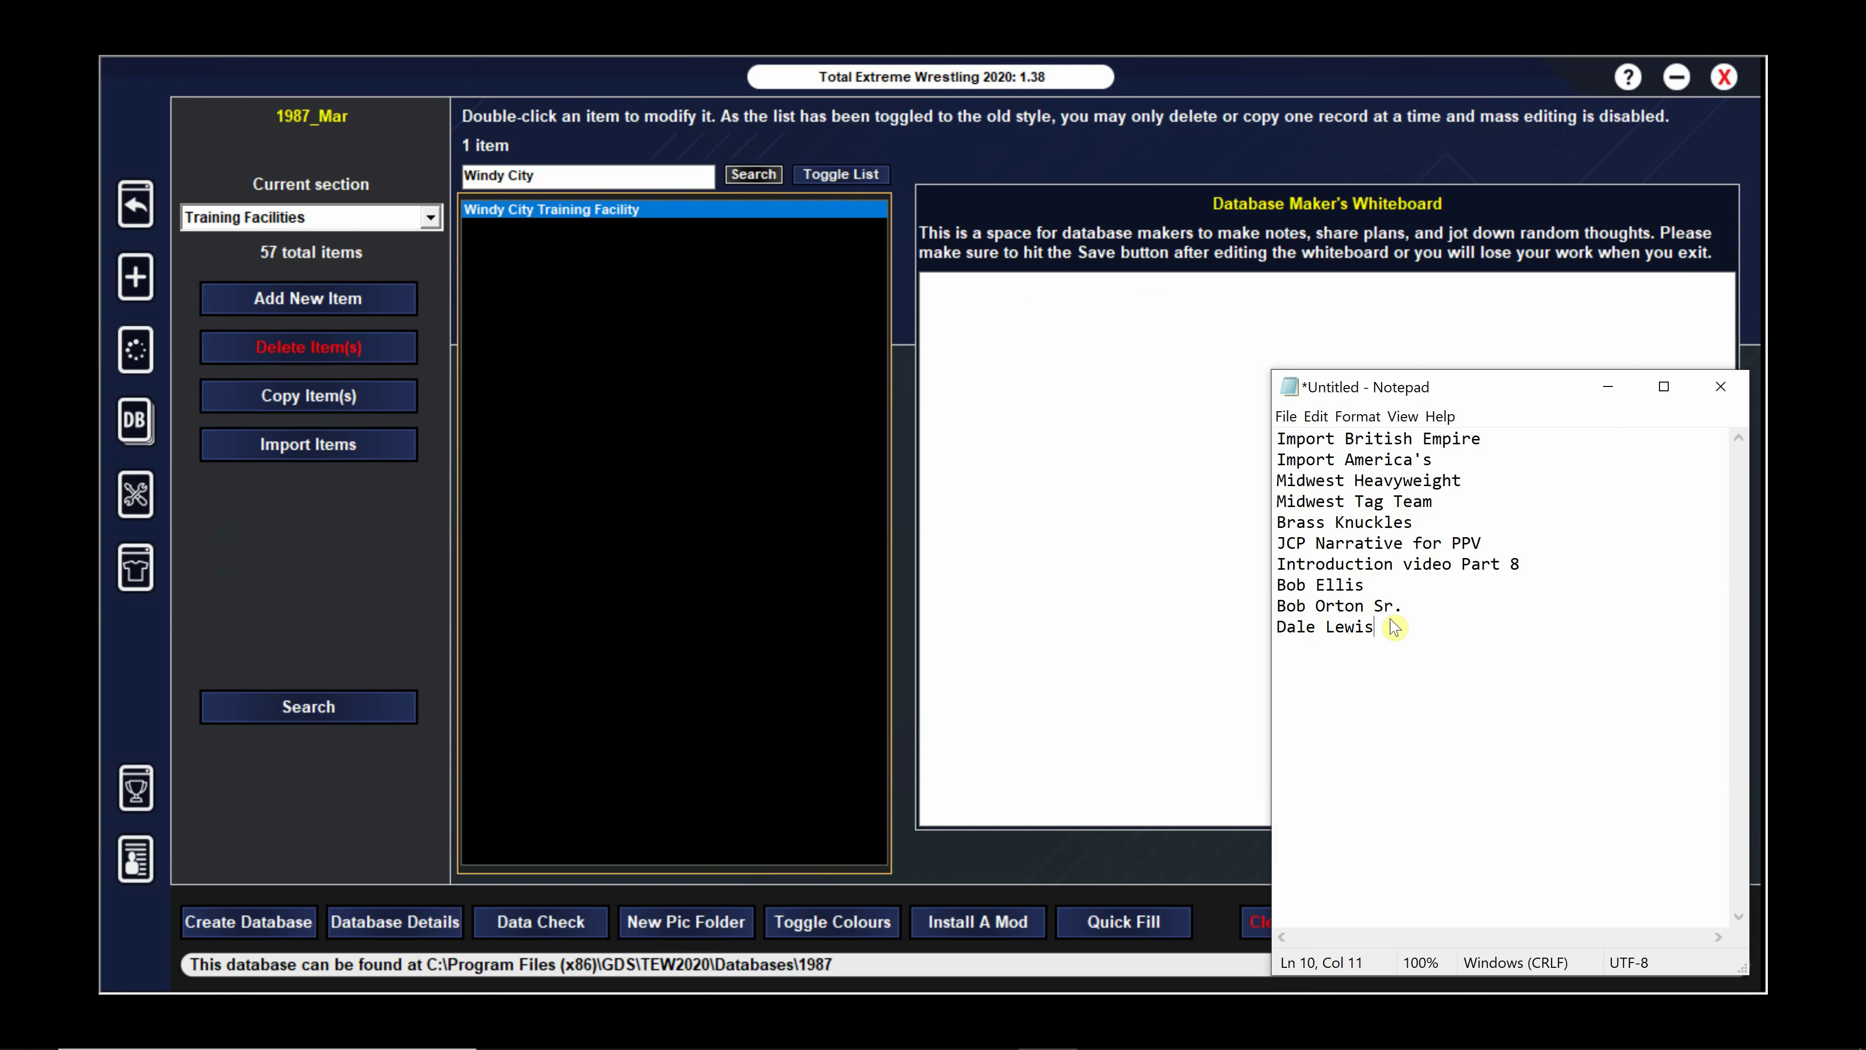
left_click(1608, 386)
Load the AWA Beta 2 save game and continue as its AWA player
left_click(140, 350)
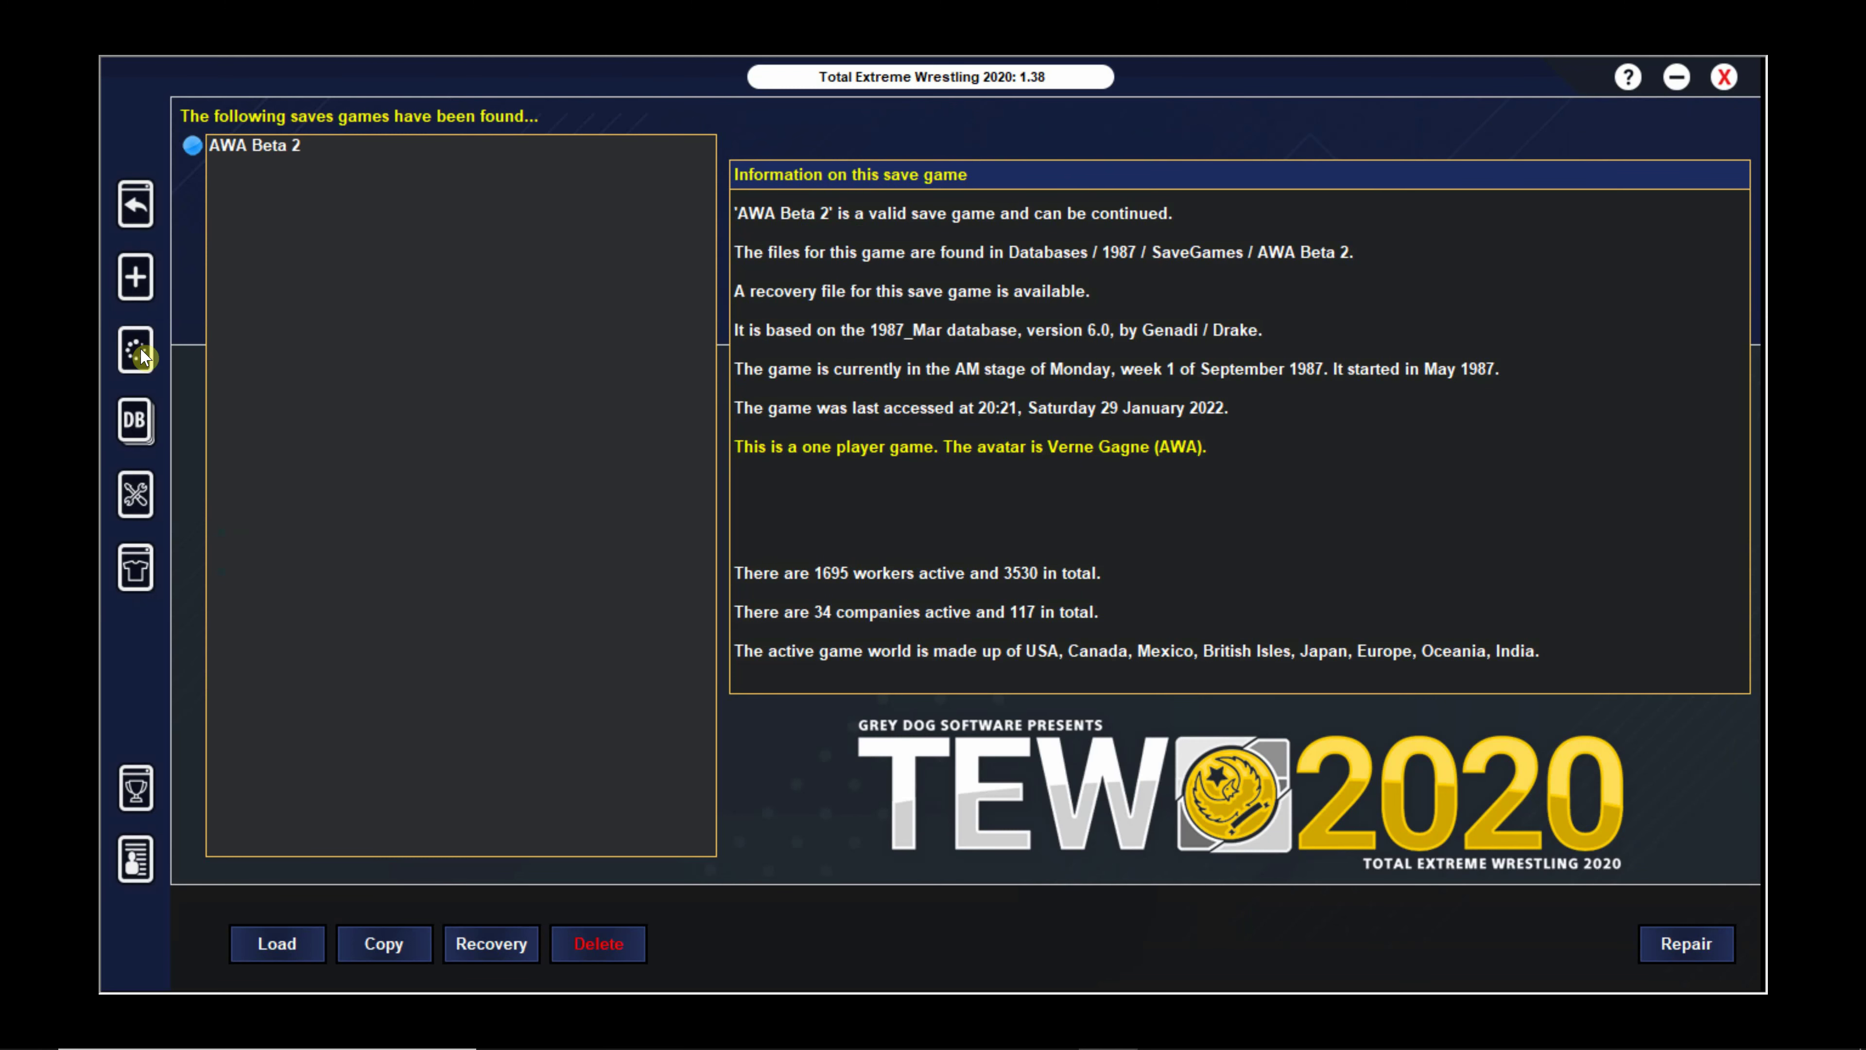
double_click(286, 147)
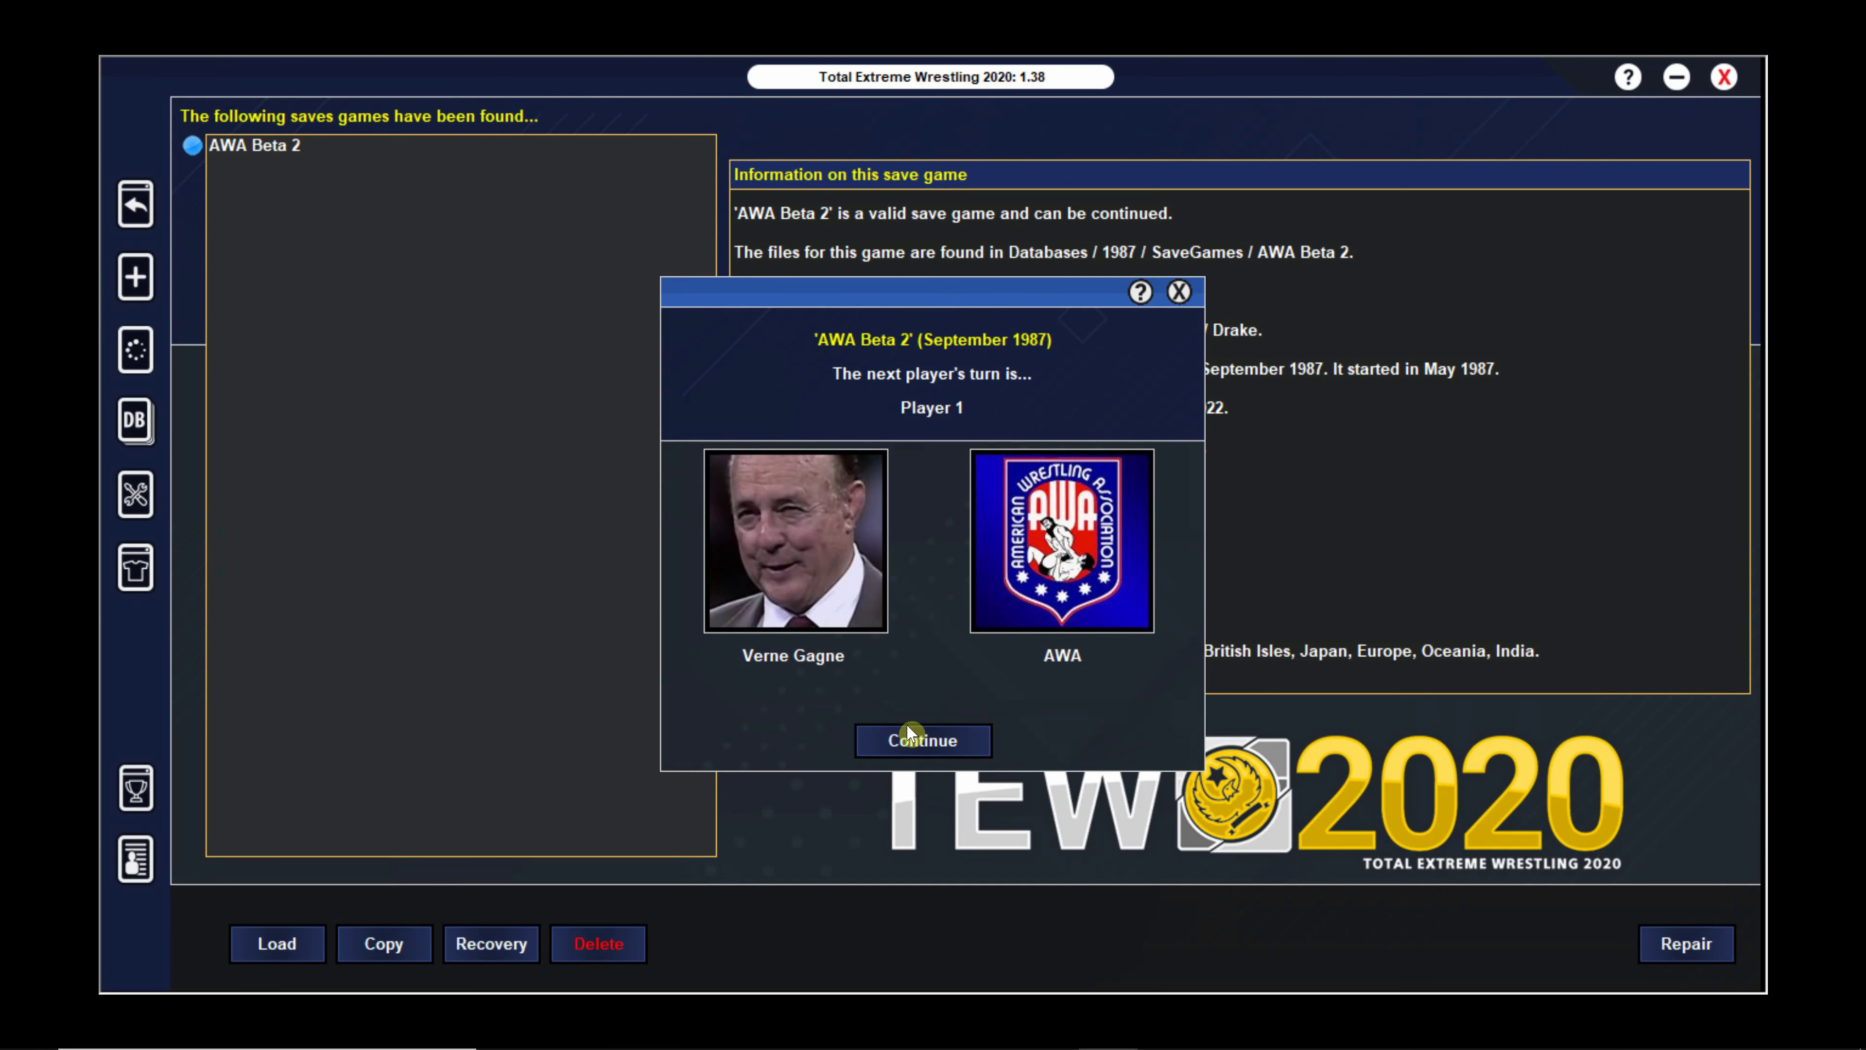
left_click(942, 747)
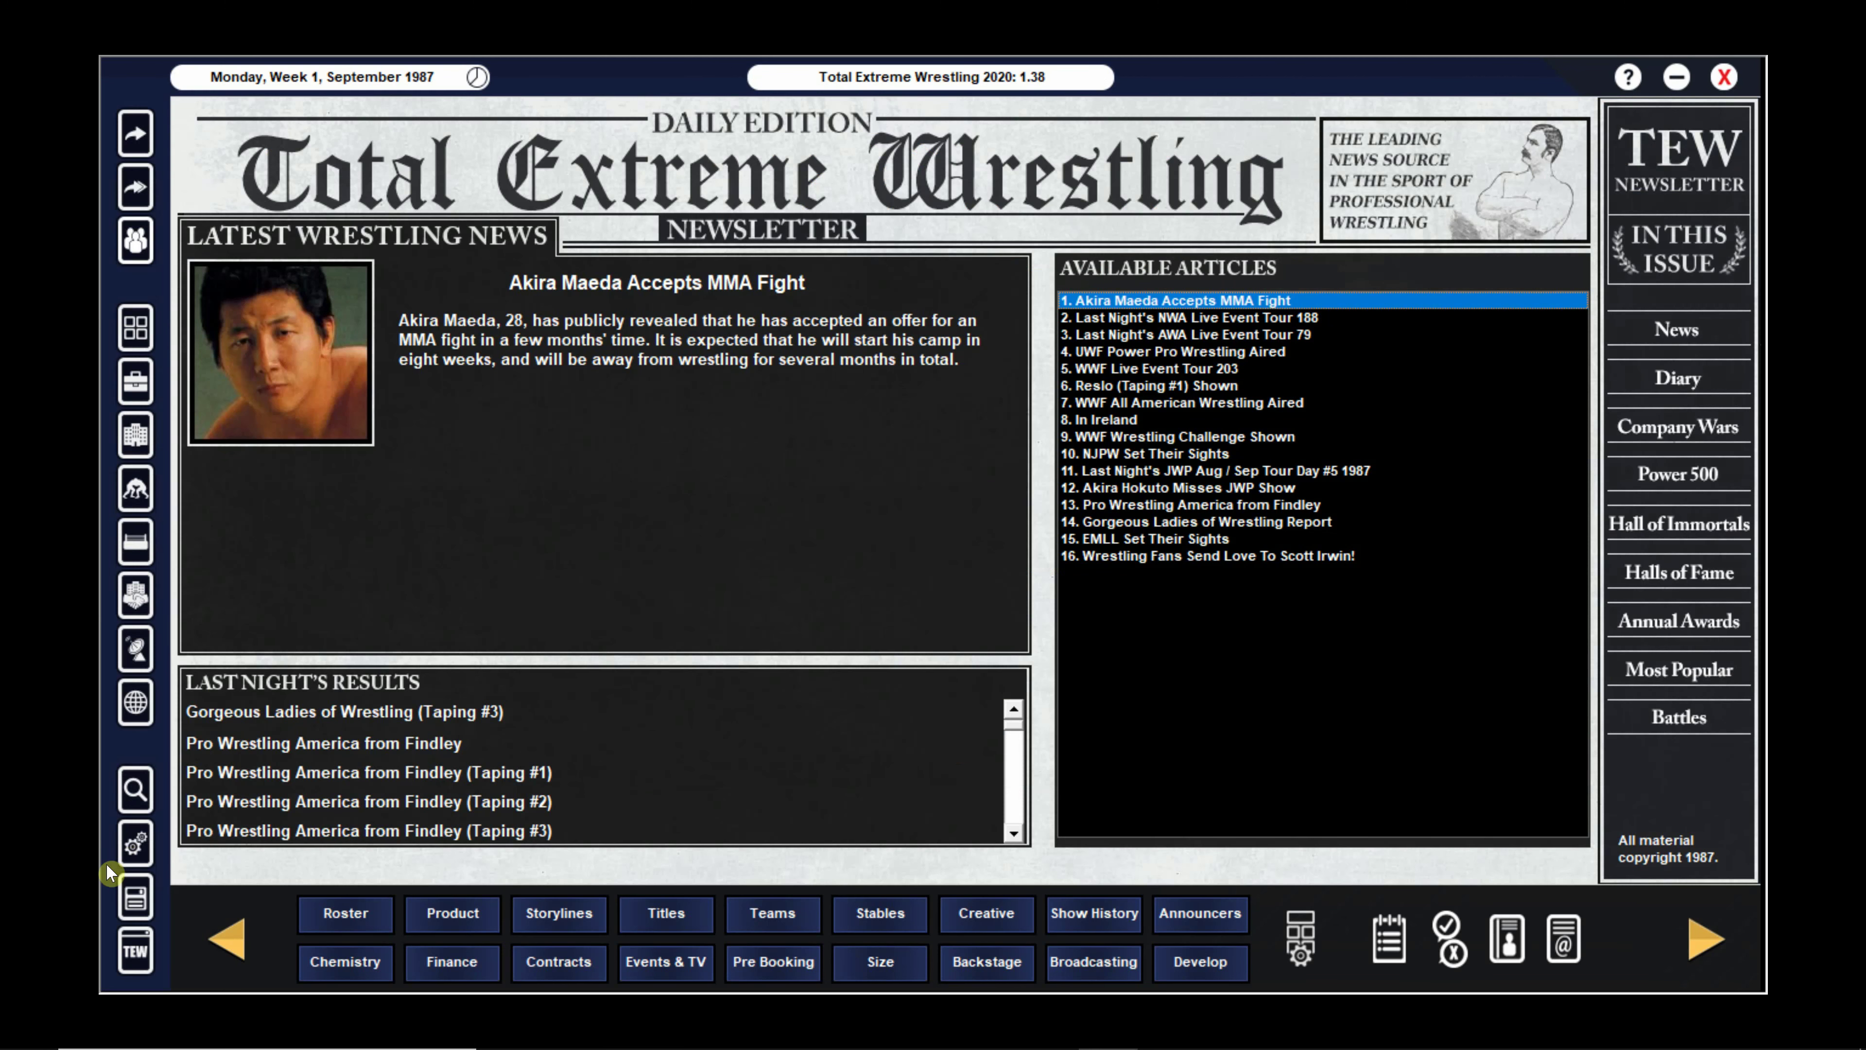
Open the save game's data import from the 1987 database and set the data type to Narratives
left_click(135, 843)
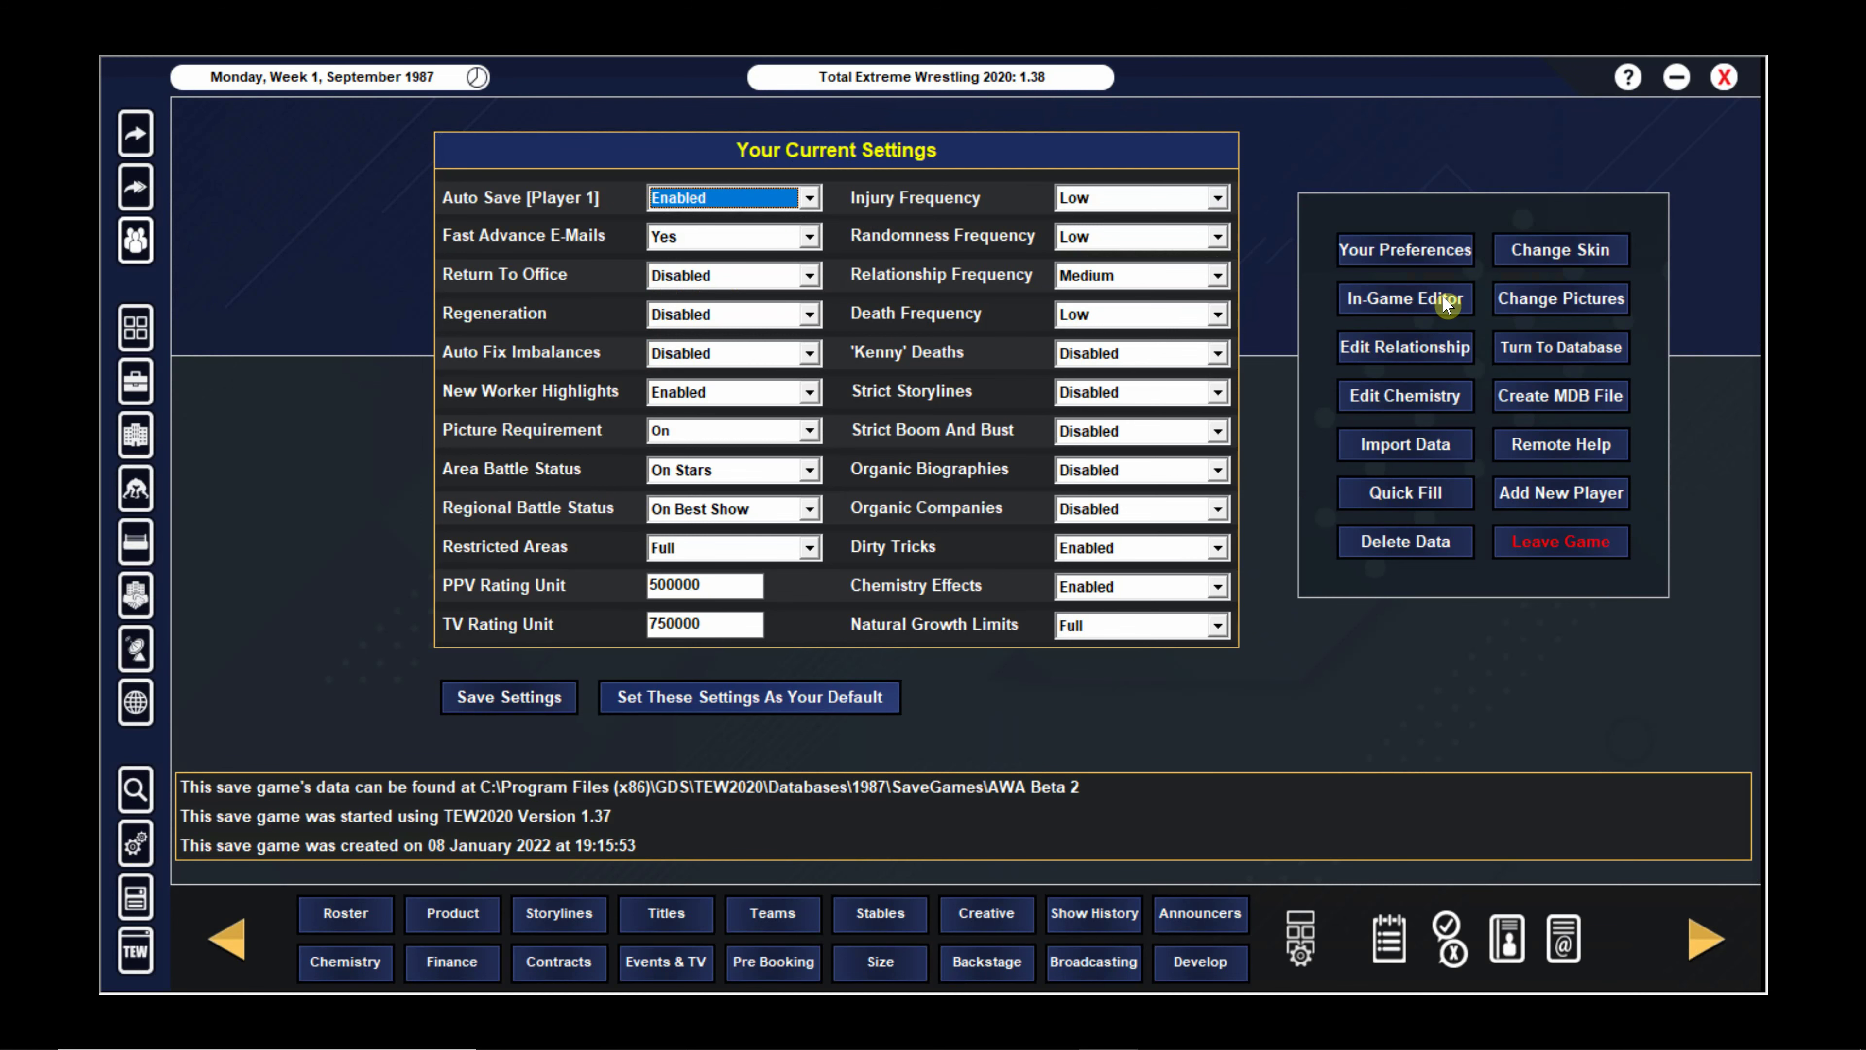
left_click(1421, 445)
left_click(650, 193)
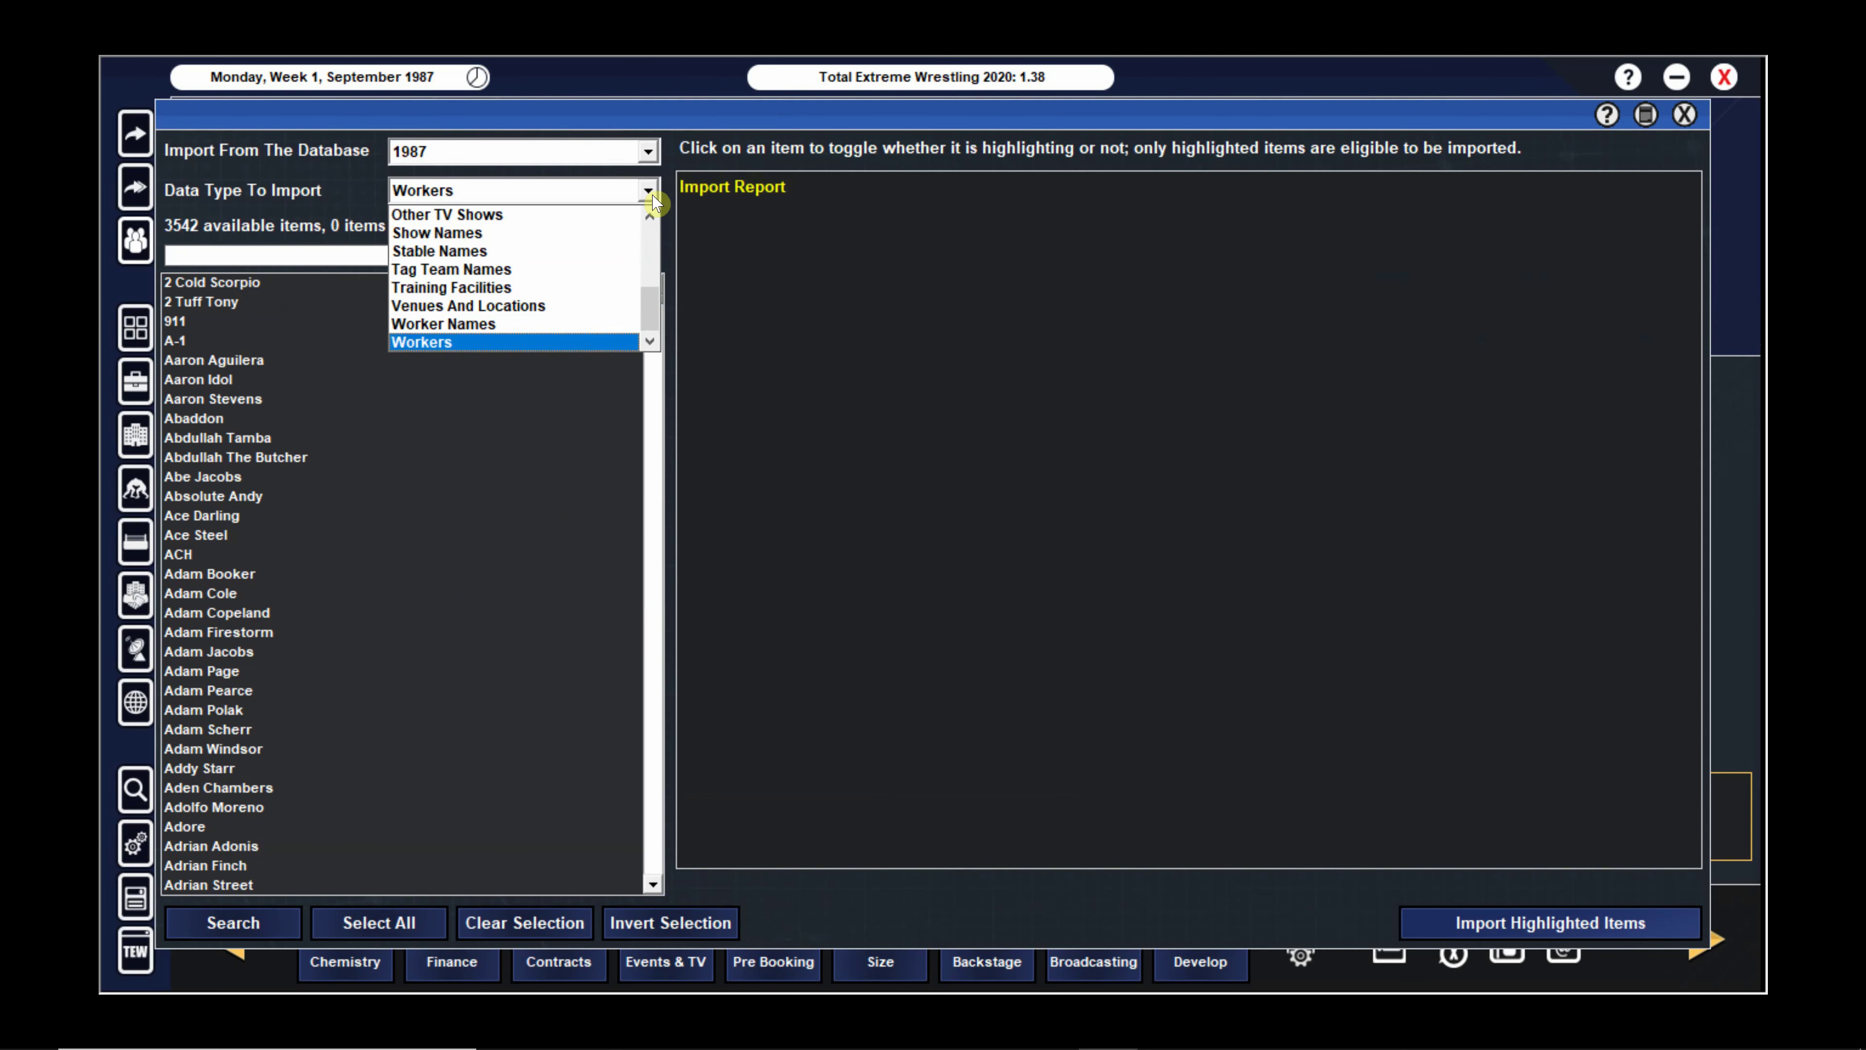
mouse_move(657, 319)
left_mouse_down()
mouse_move(656, 266)
mouse_move(657, 291)
left_mouse_up()
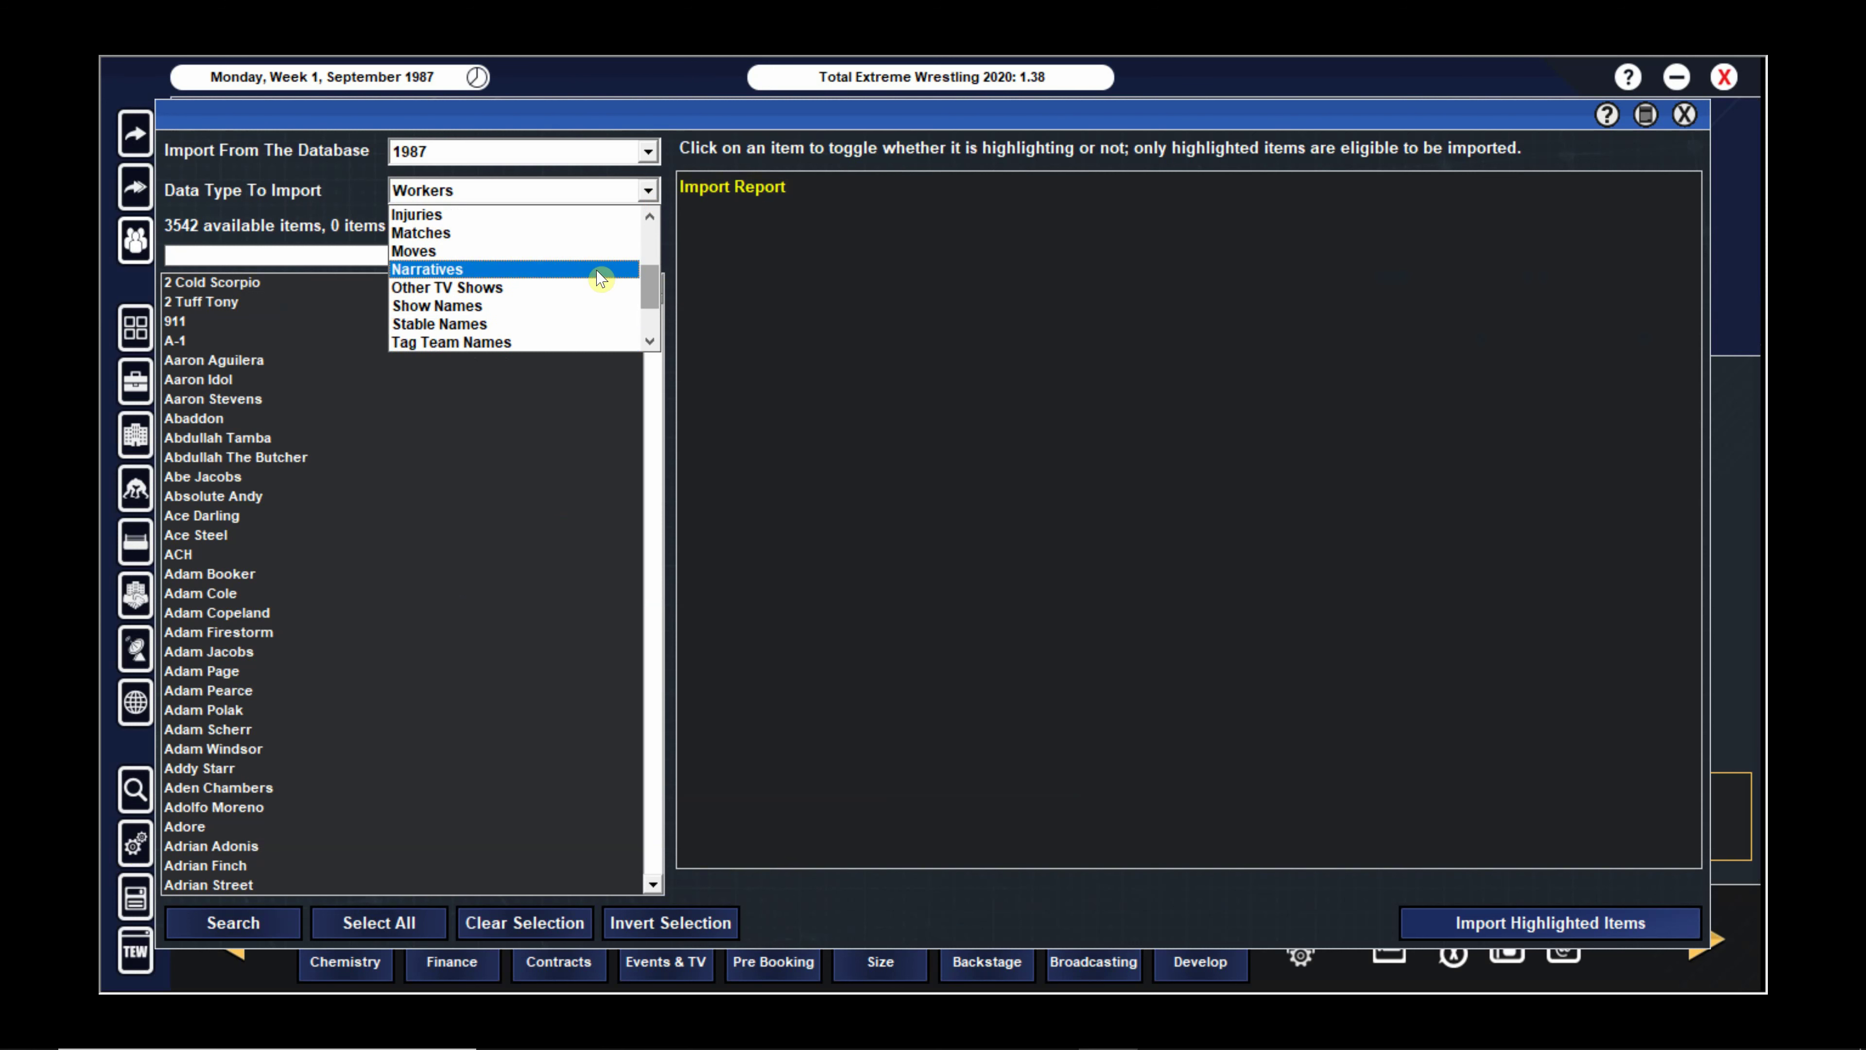
left_click(600, 277)
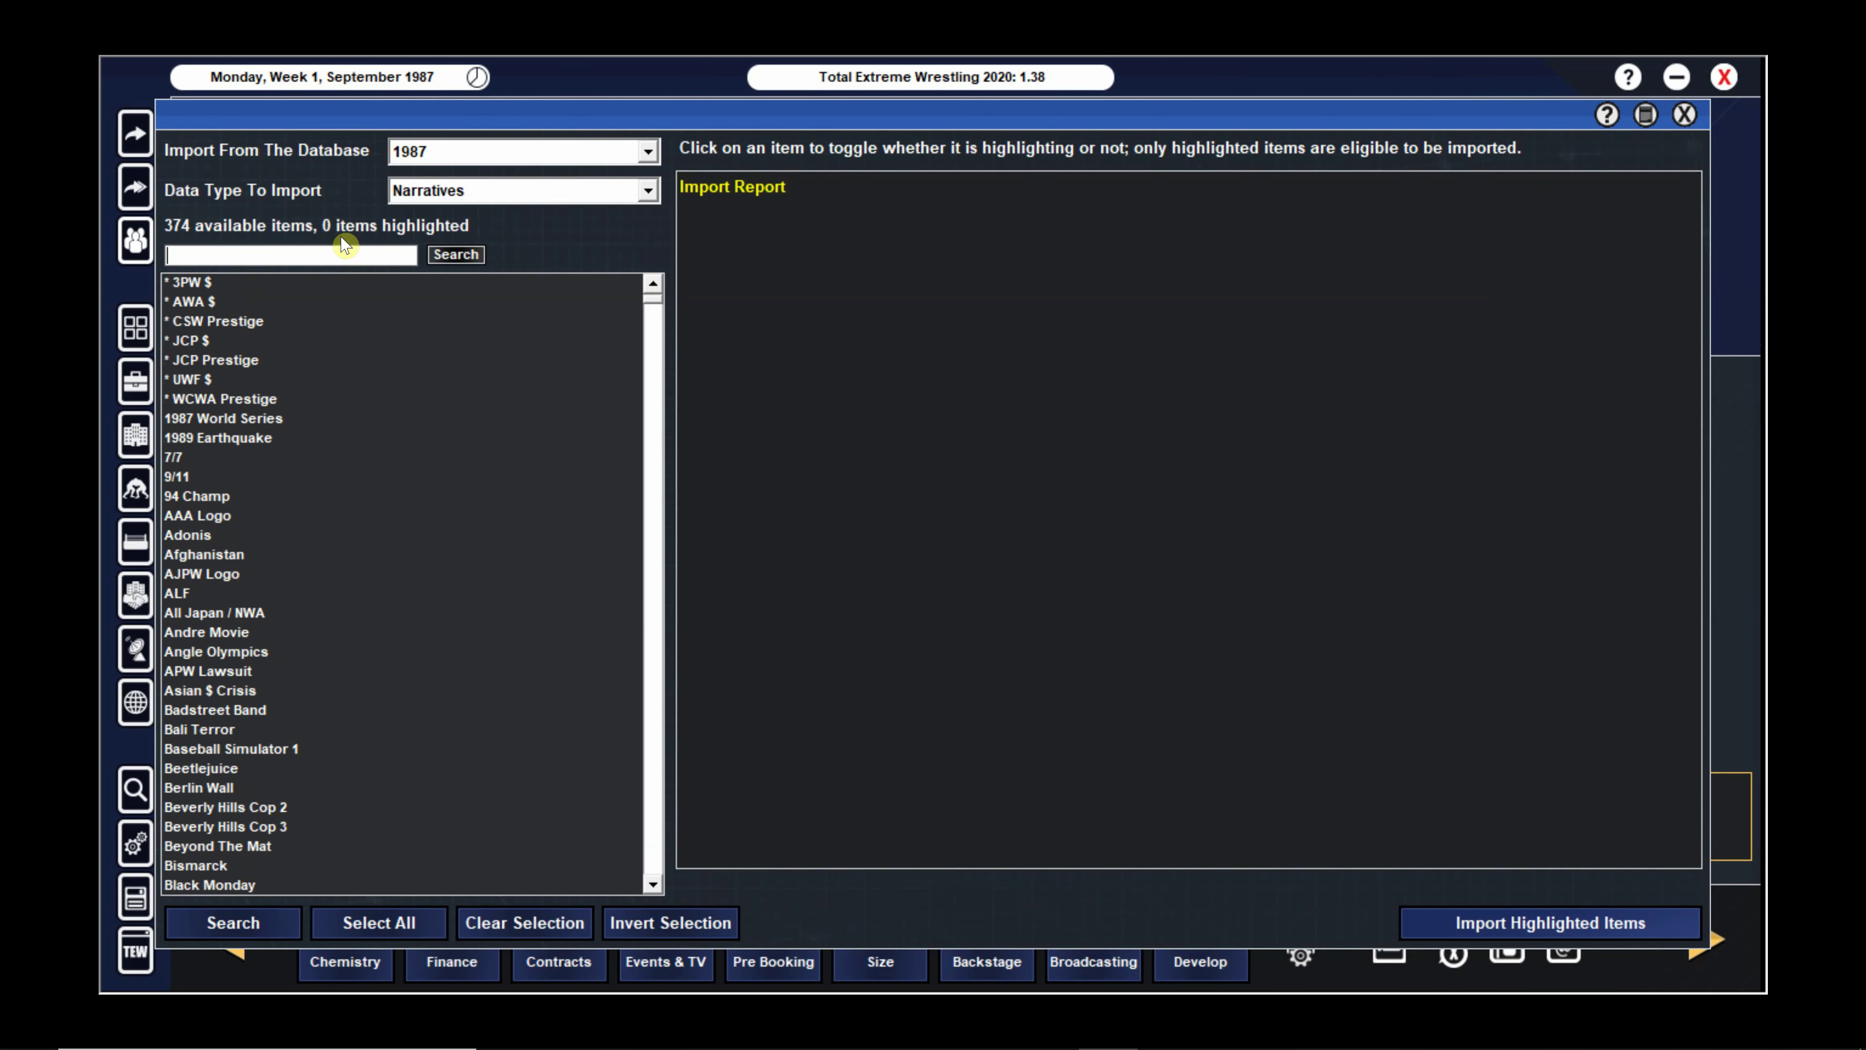
Search the narratives for JCP and import the JCP PPV narrative into the save game
type("JCP")
key("Return")
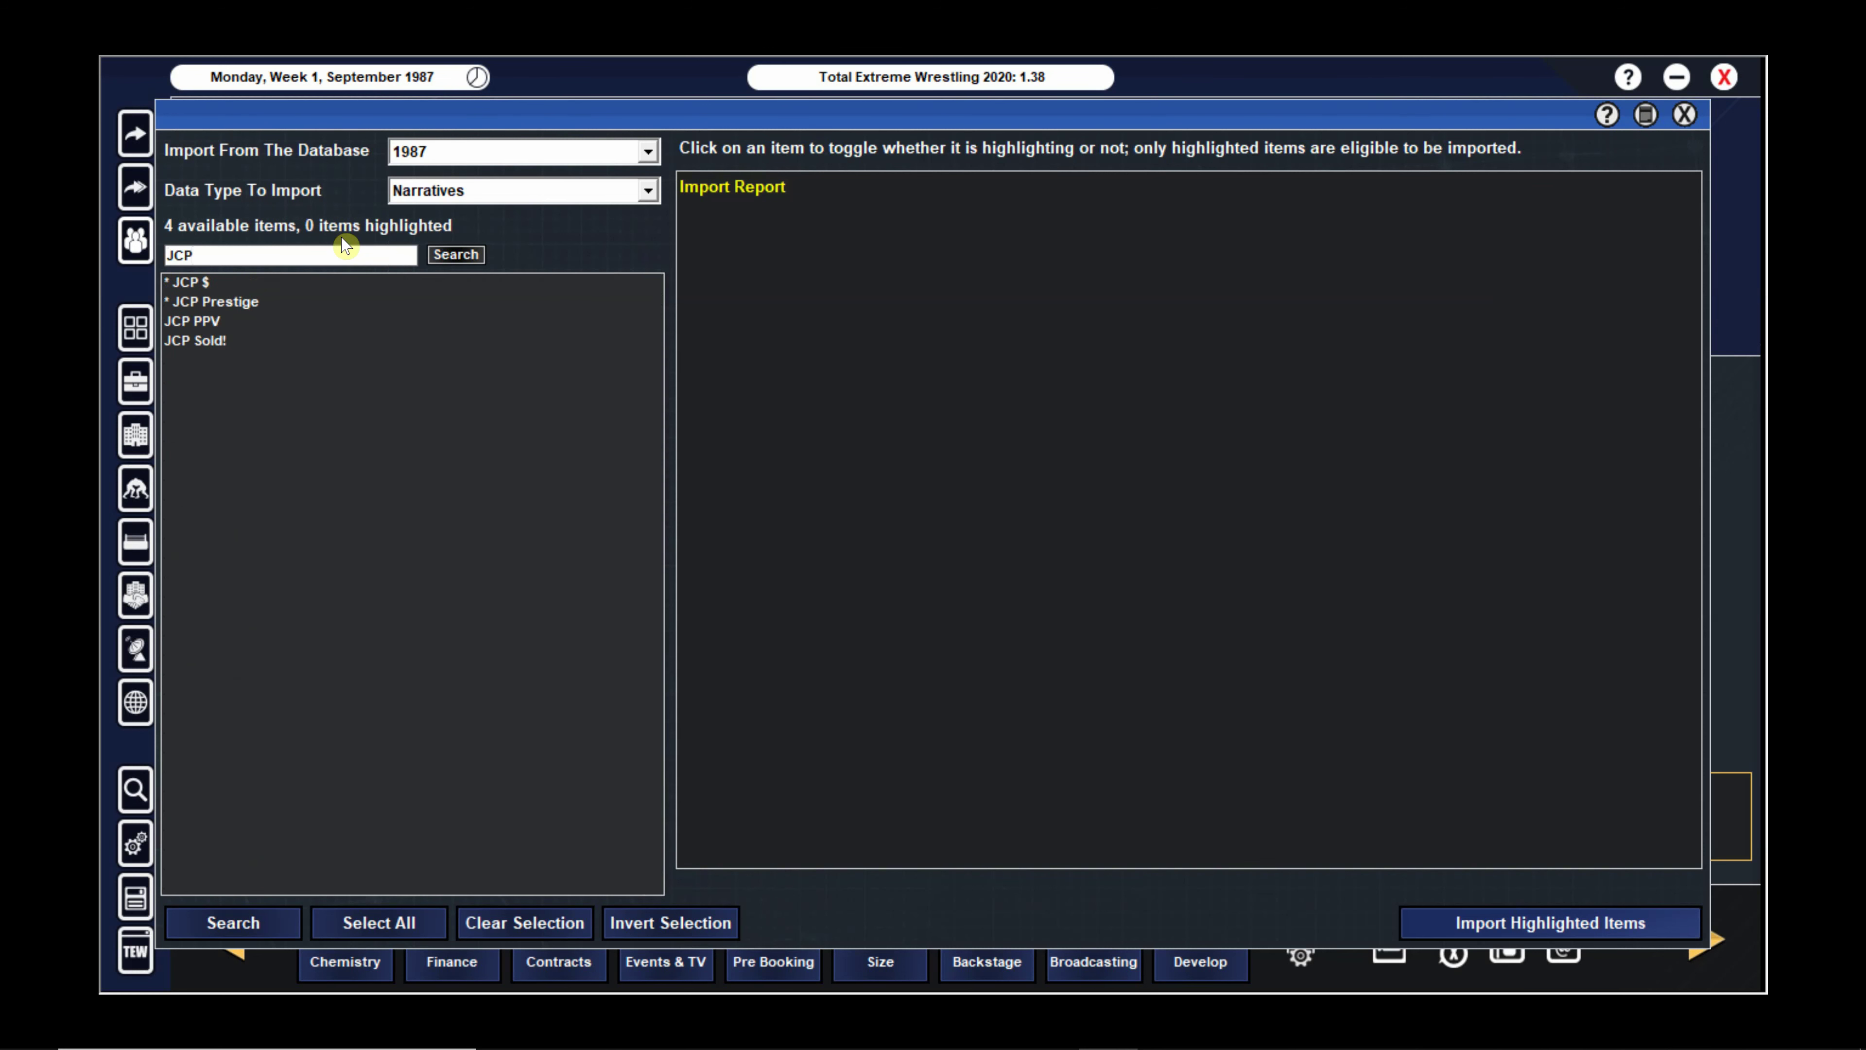
left_click(213, 322)
left_click(1507, 922)
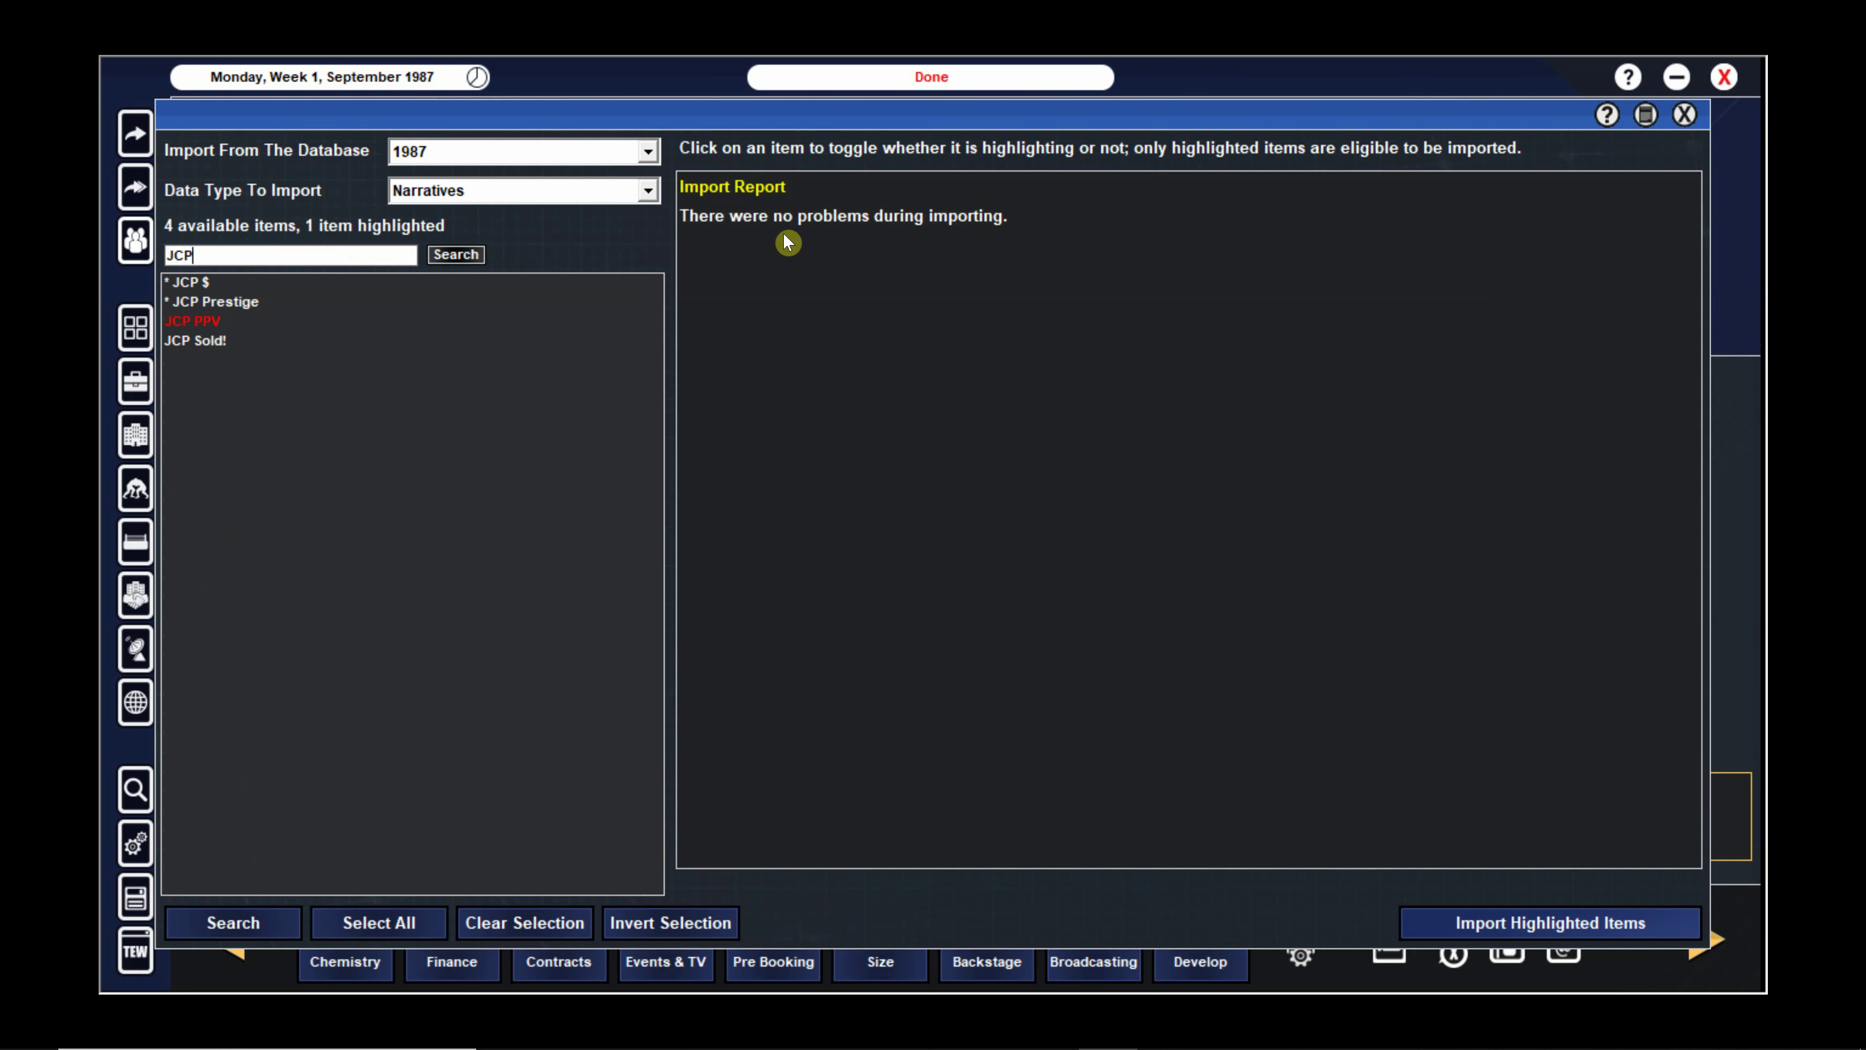
Close the data import window, save the game and return to the newsletter
left_click(1685, 113)
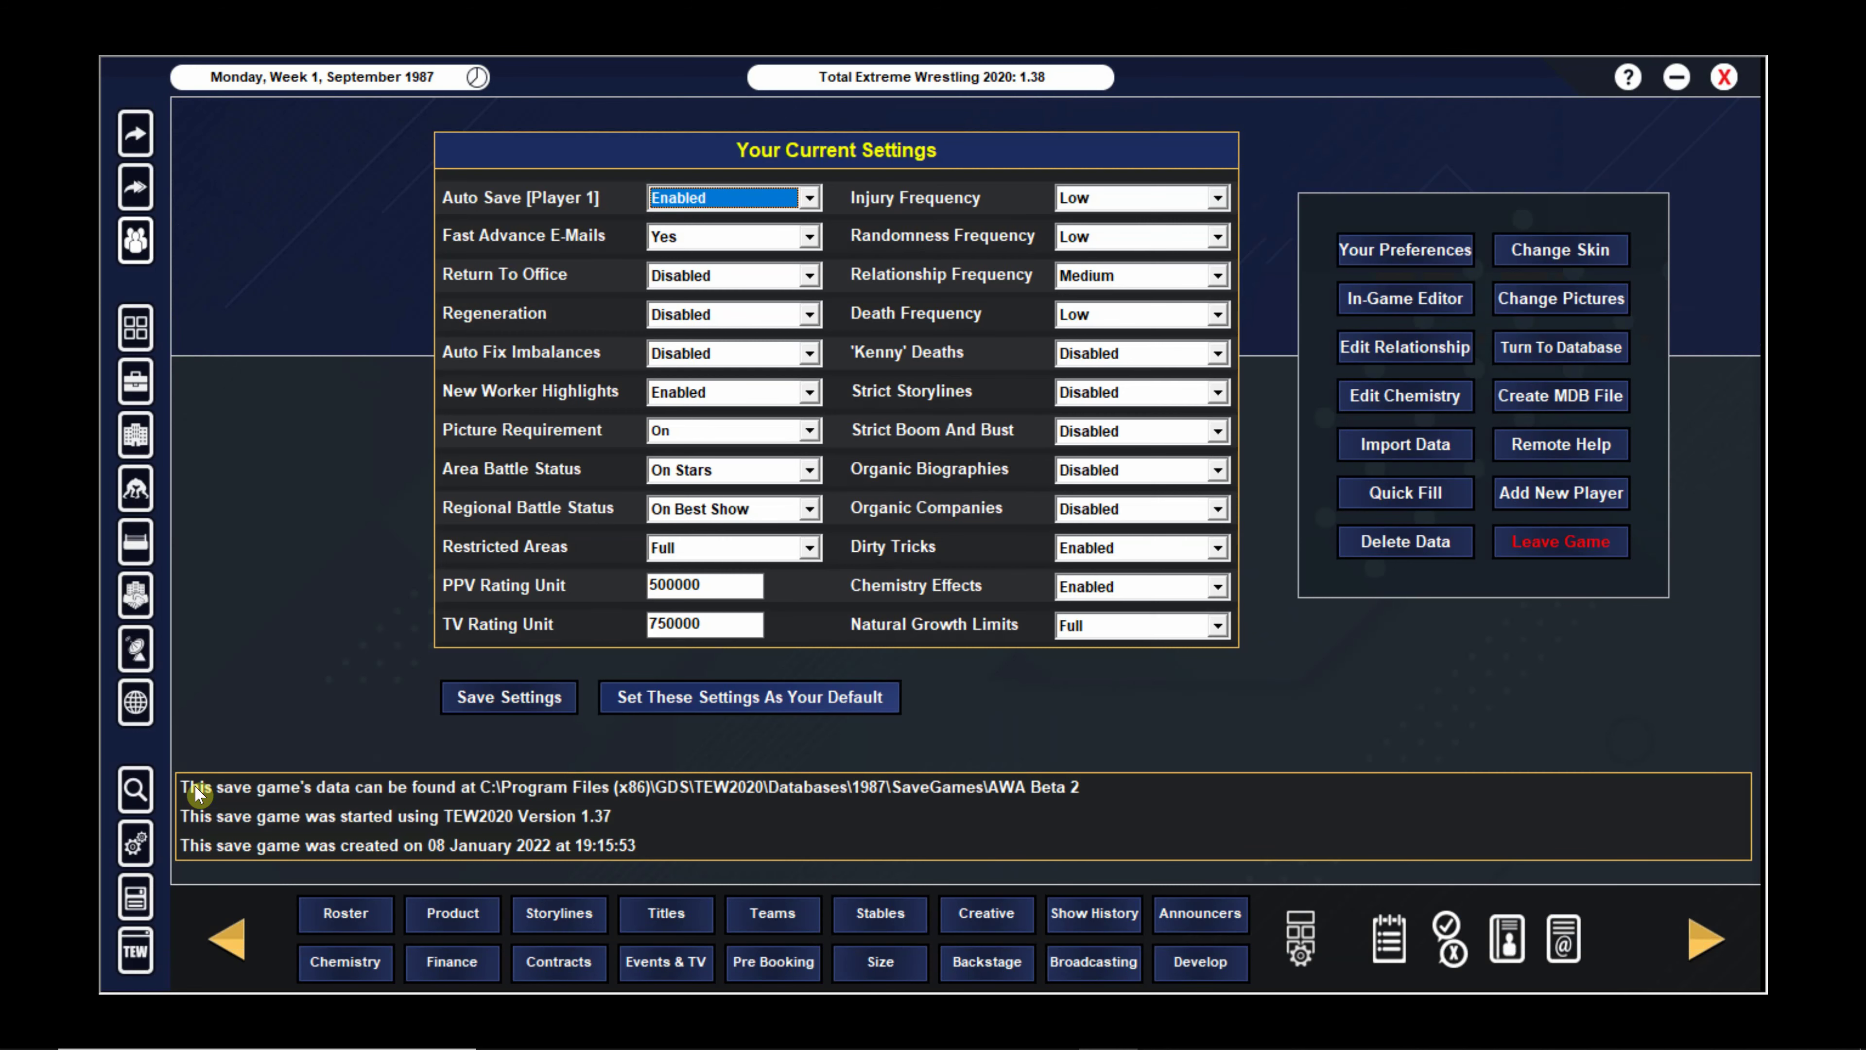
left_click(137, 898)
left_click(131, 337)
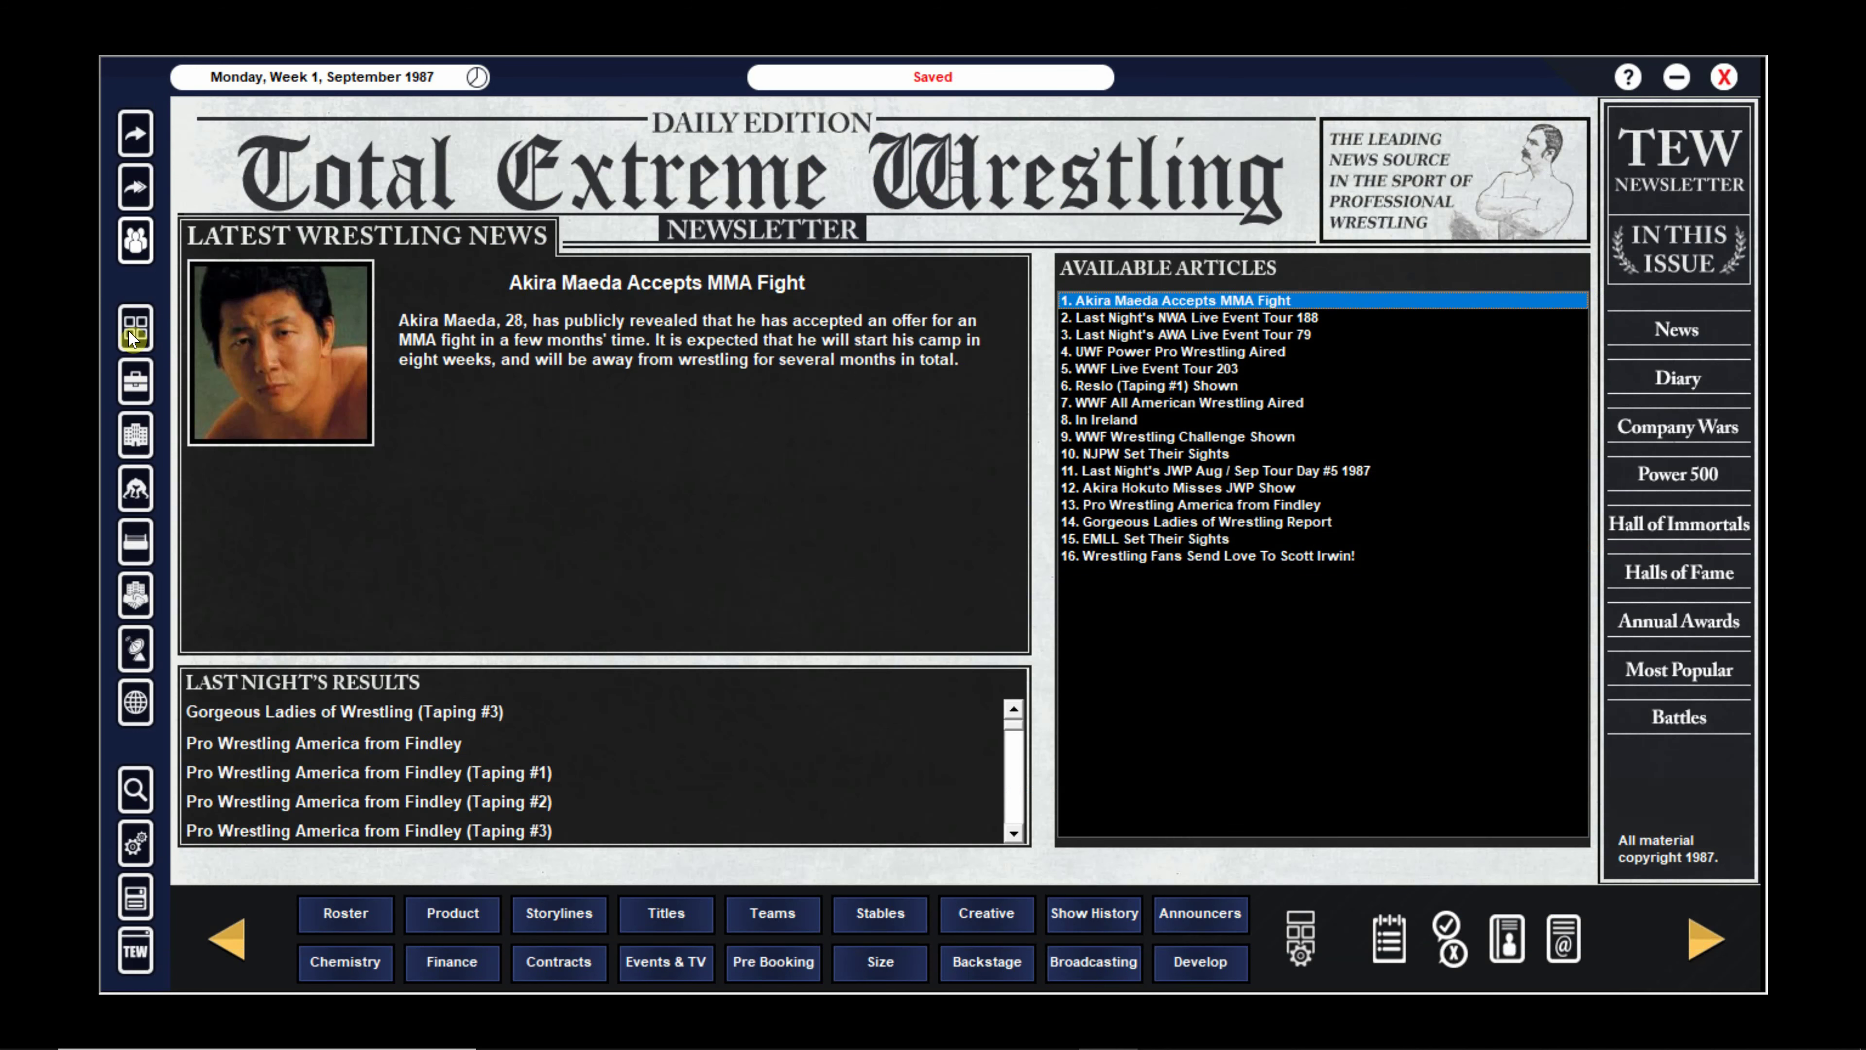